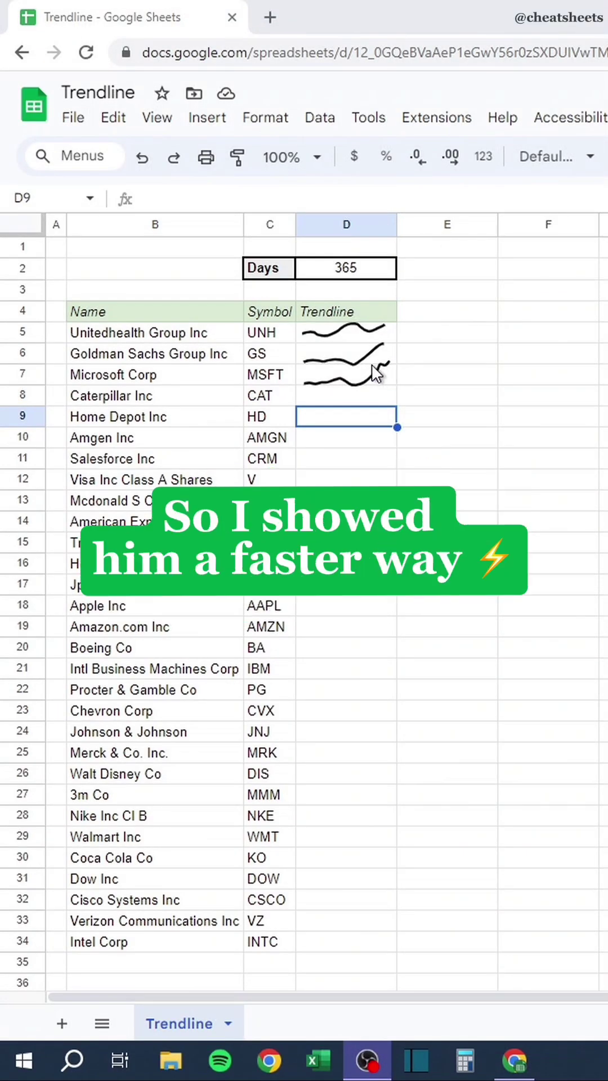
Delete the hand-drawn squiggles and enter =SPARKLINE(GOOGLEFINANCE(C5,"price",TODAY()-$D$2,TODAY())) in D5.
click(393, 364)
key(Delete)
click(319, 361)
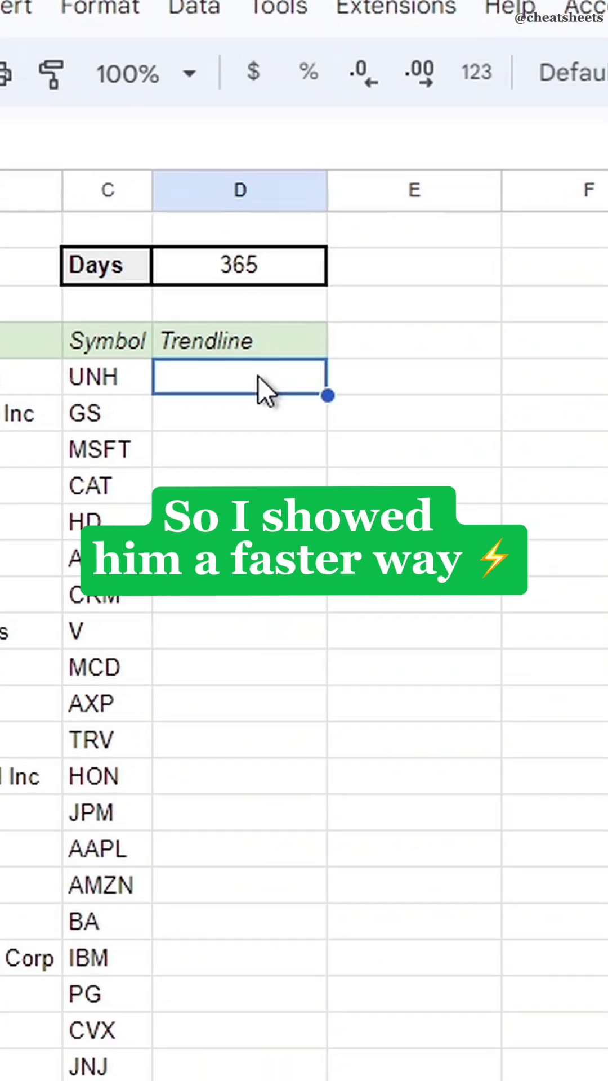
text(=SPARKLINE)
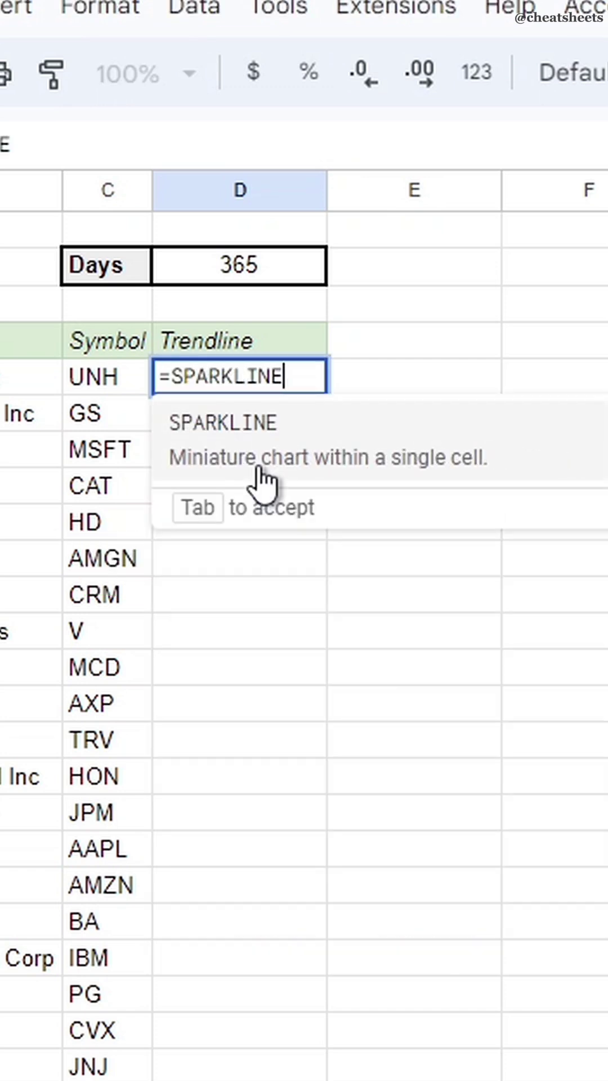
text((GOOGLE)
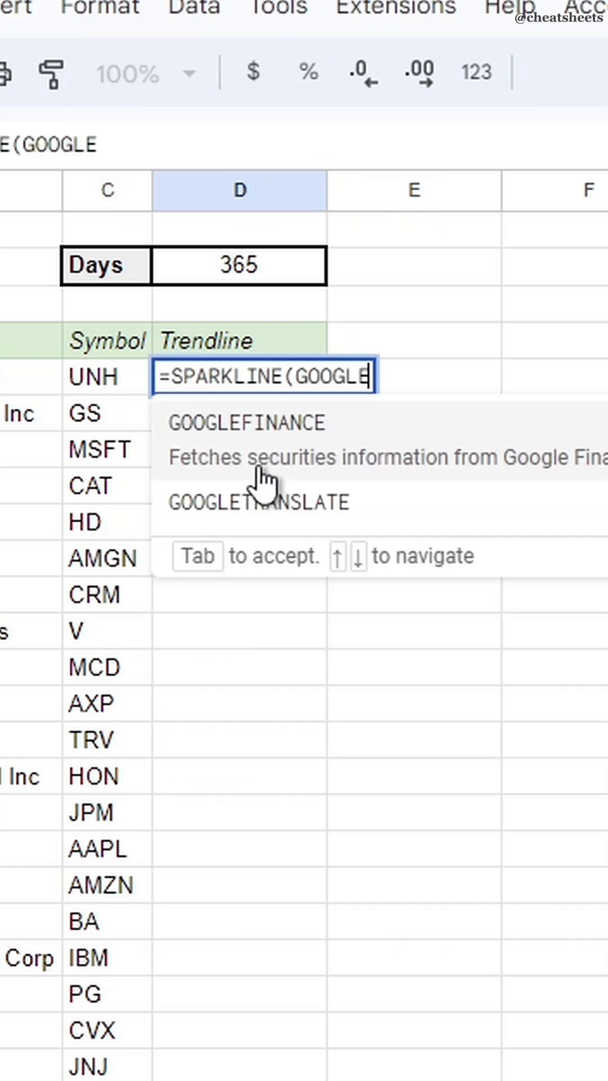
text(FINANCE)
click(259, 471)
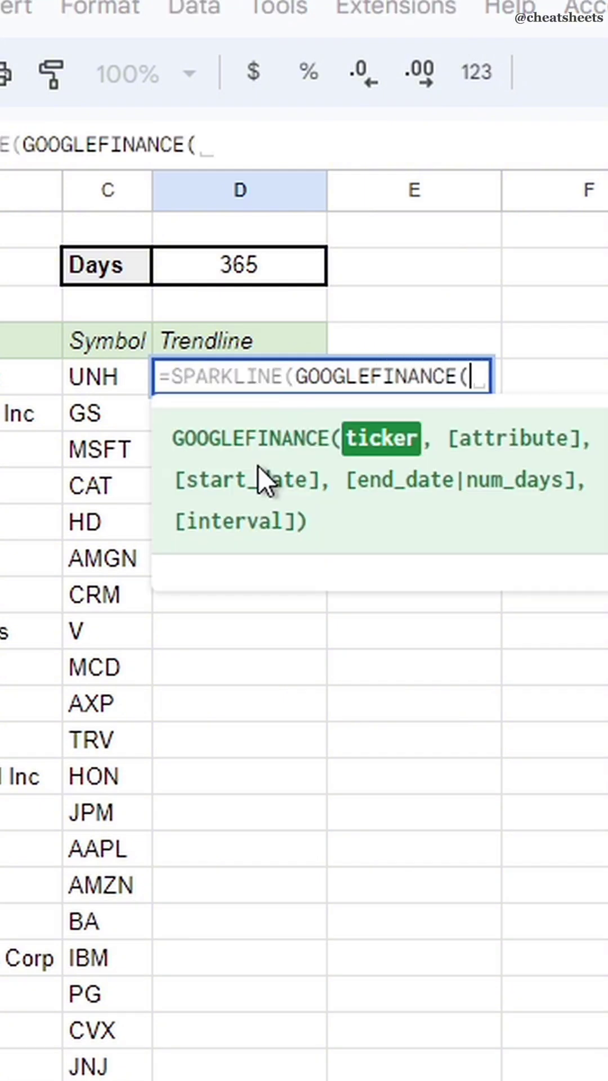
key(Left)
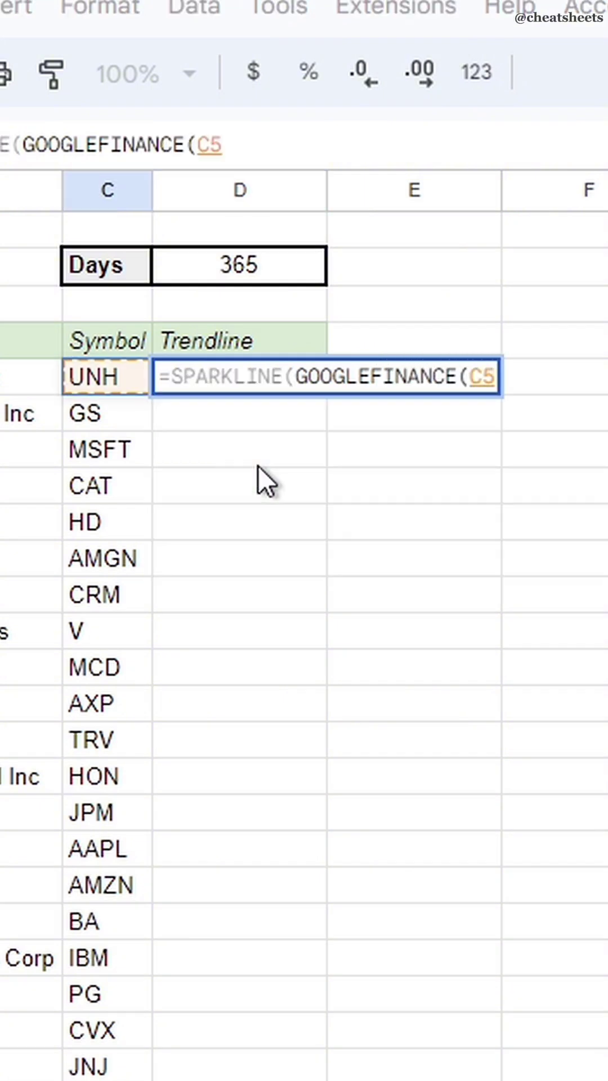
text(,"price", )
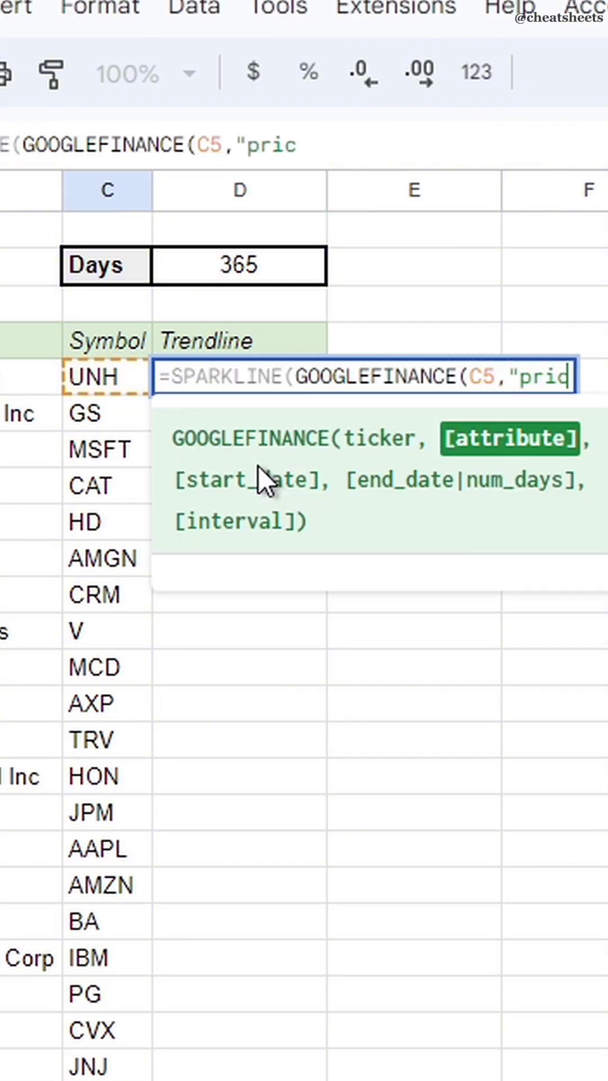
text(TODAY())
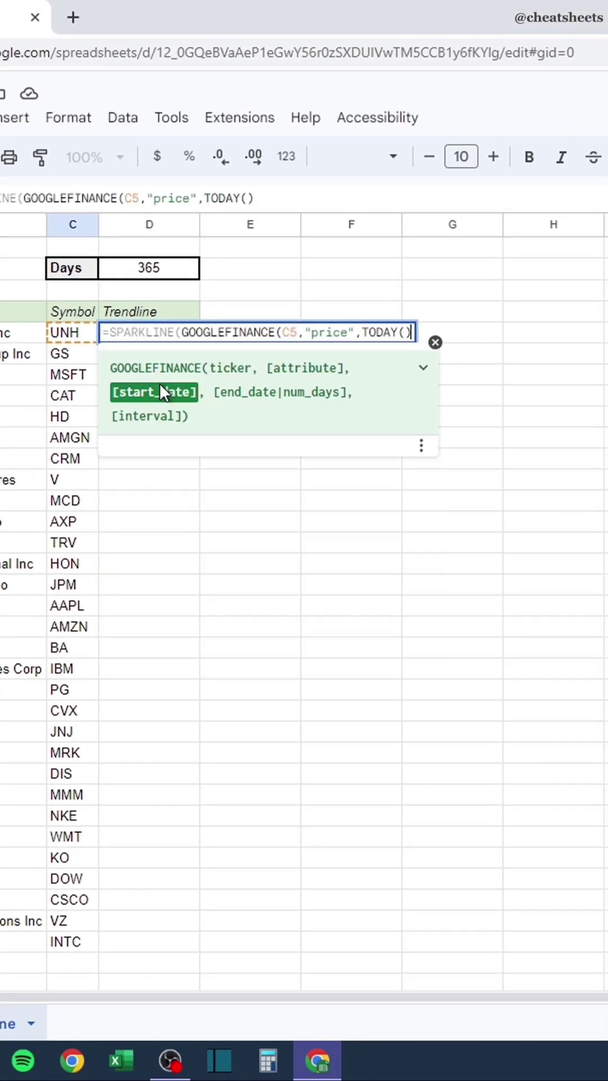
text(-D2)
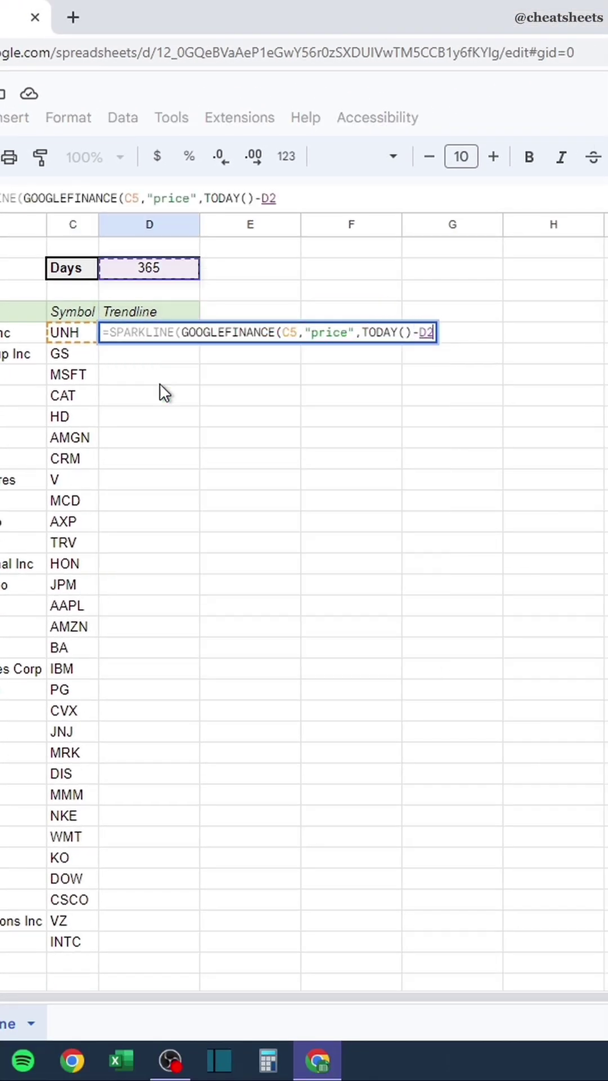
key(F4)
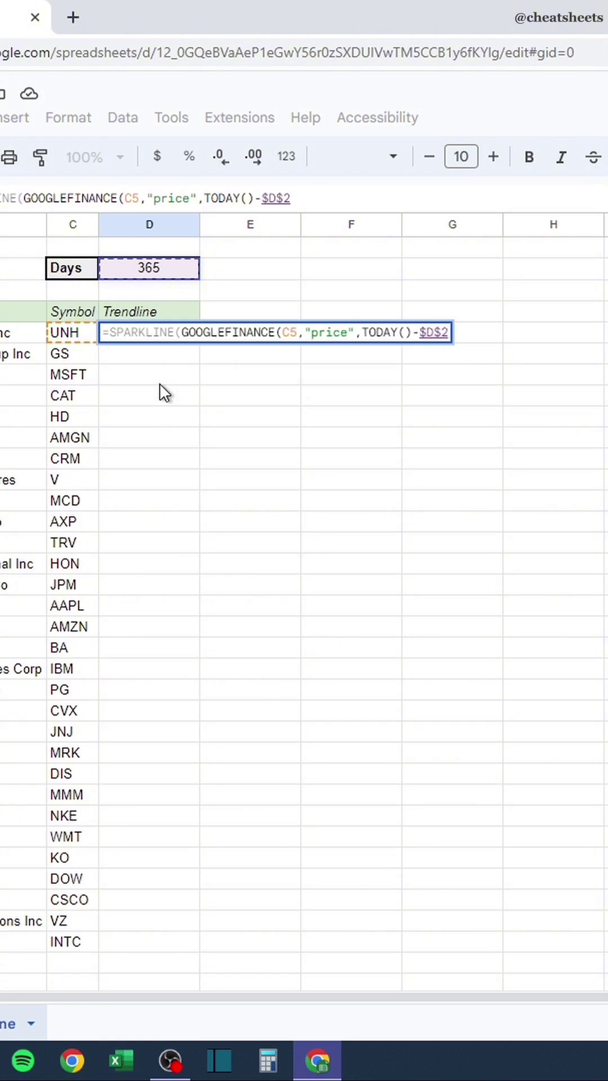
text(,TODAY)
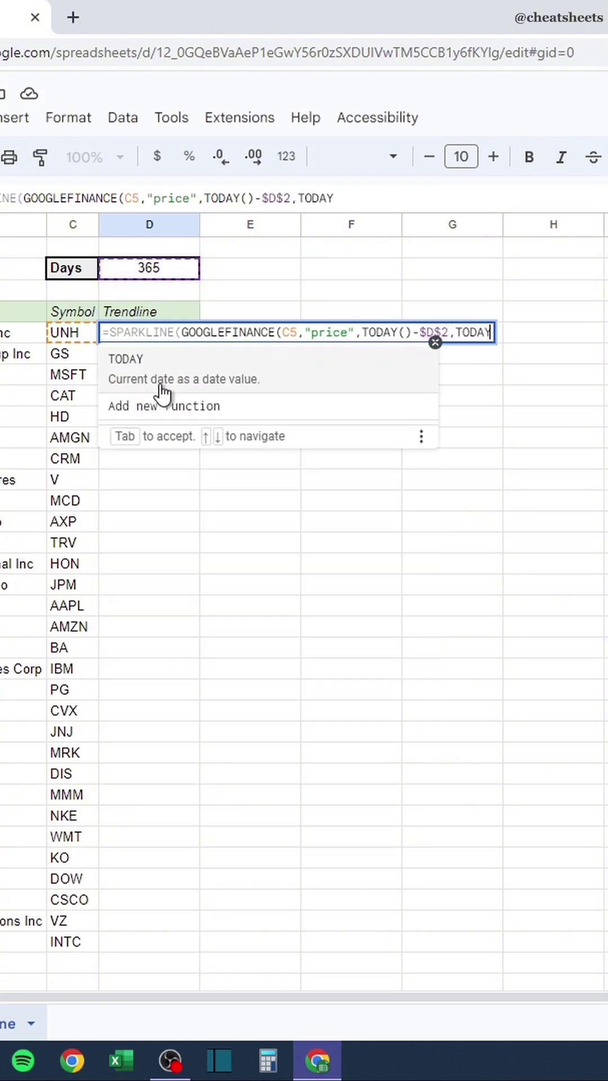
text(())))
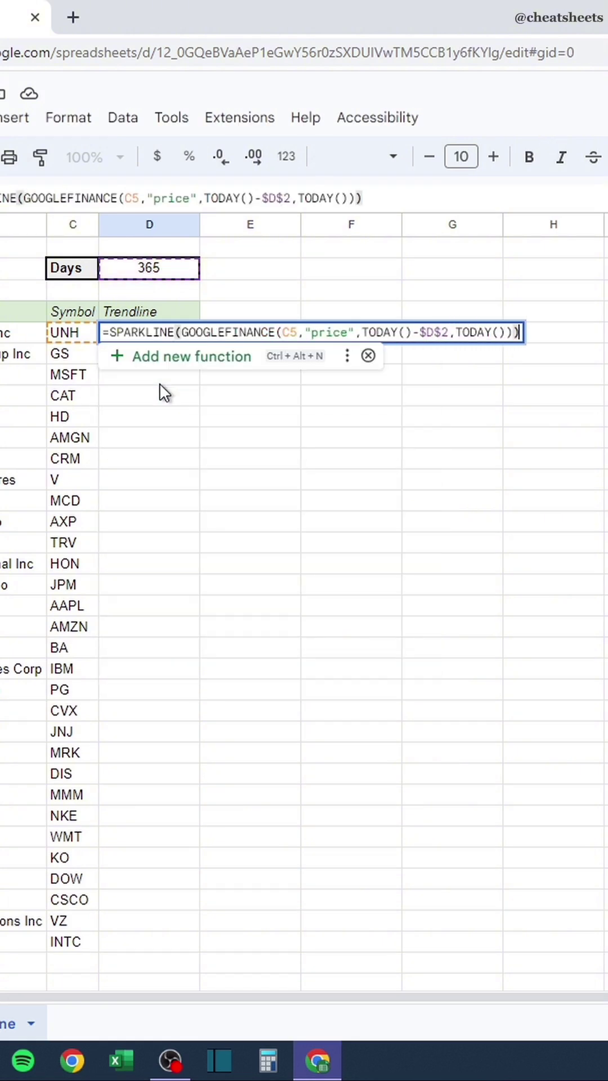
key(Return)
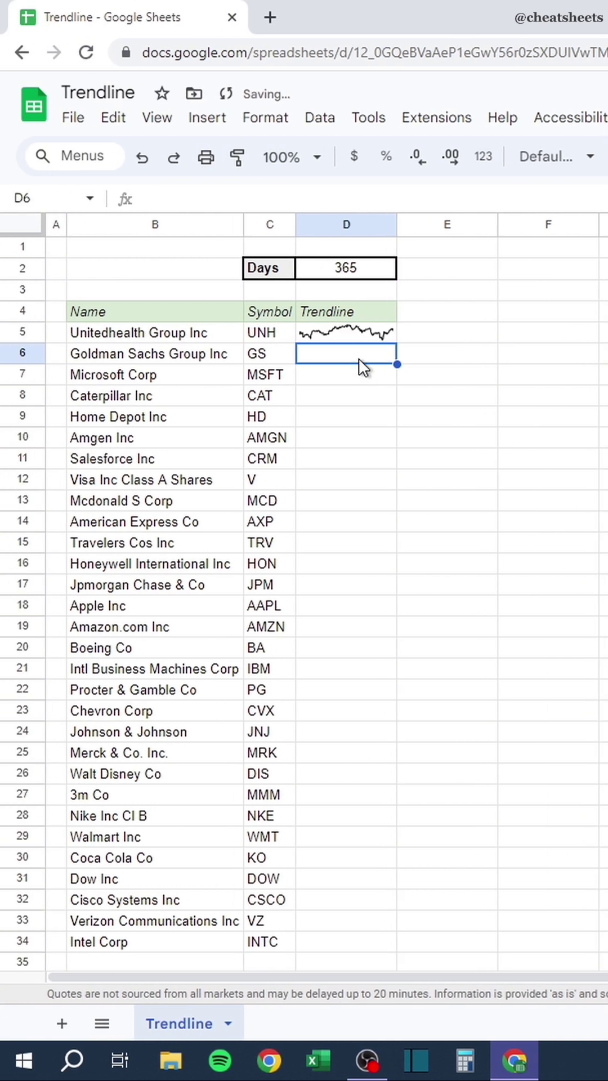
Fill the sparkline formula from D5 down to D34.
click(359, 337)
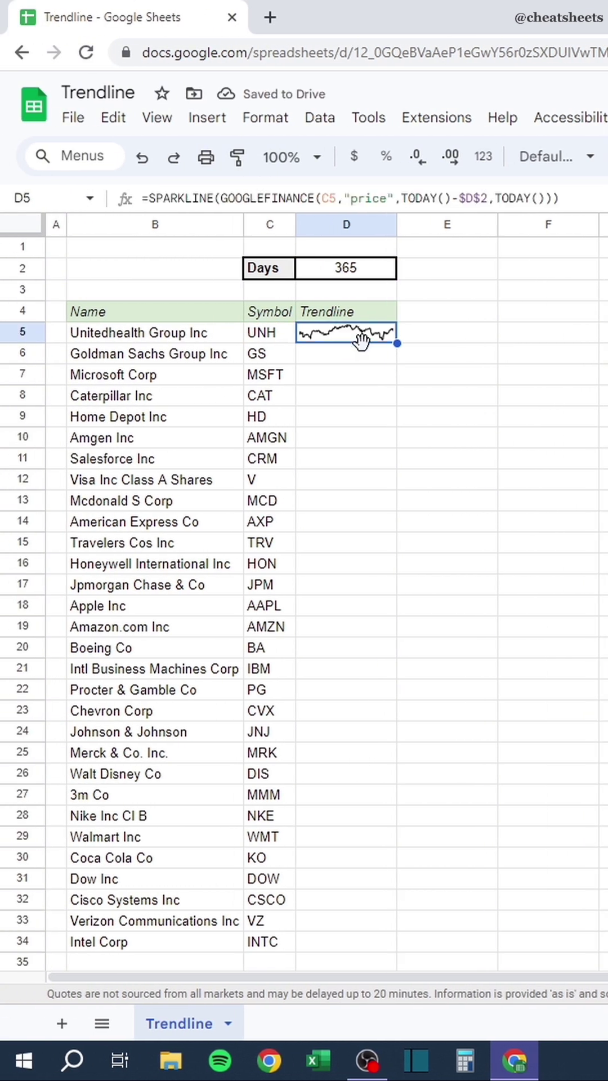
drag(397, 343, 410, 945)
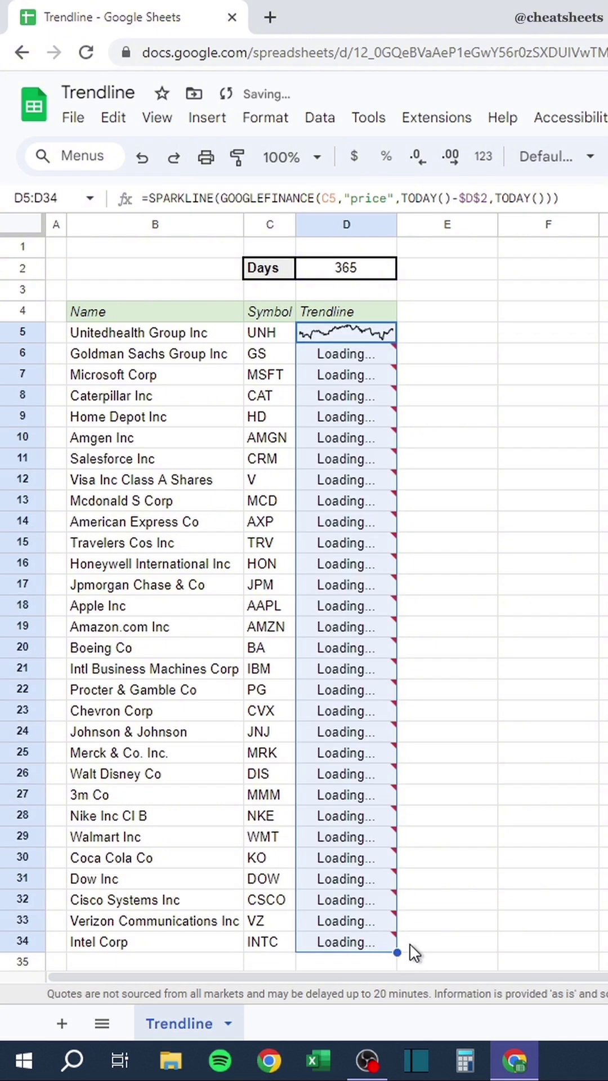
click(413, 361)
Change the Days value in D2 from 365 to 30, then to 7.
click(360, 270)
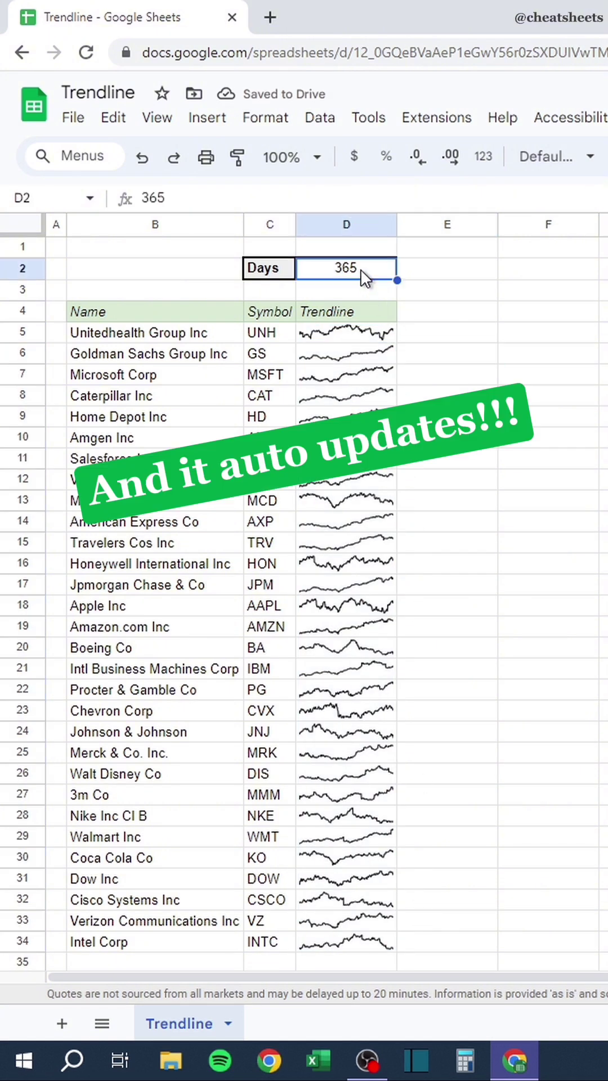
text(30)
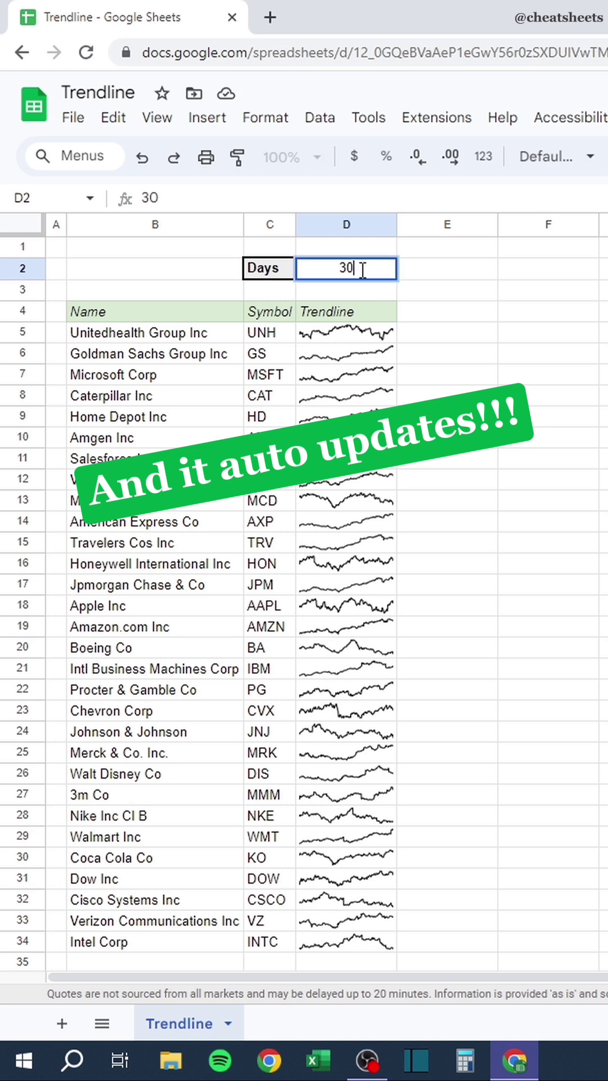
key(Return)
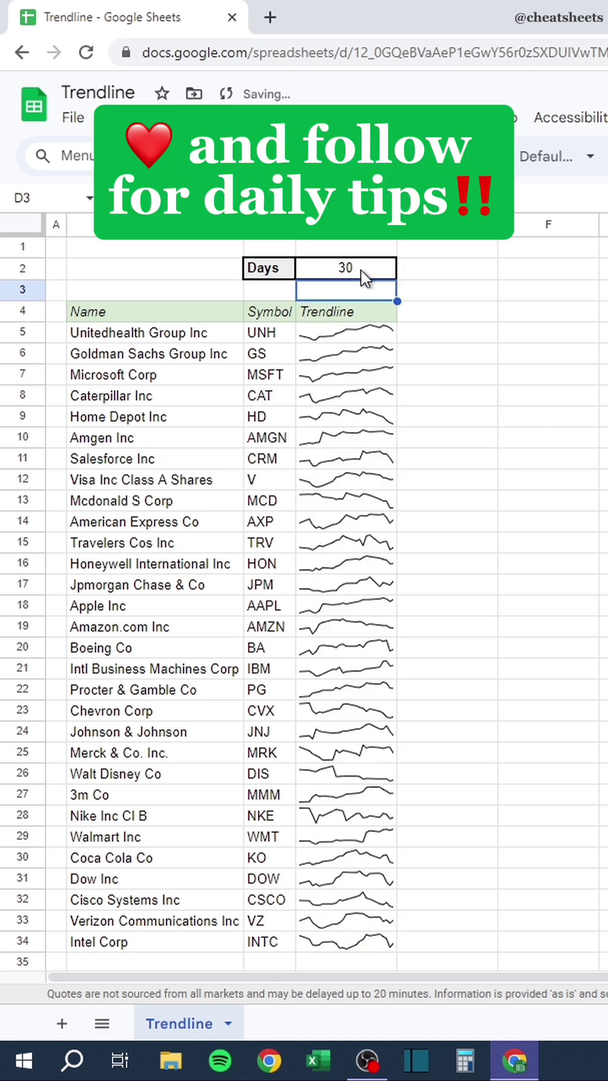
click(360, 269)
text(7)
key(Return)
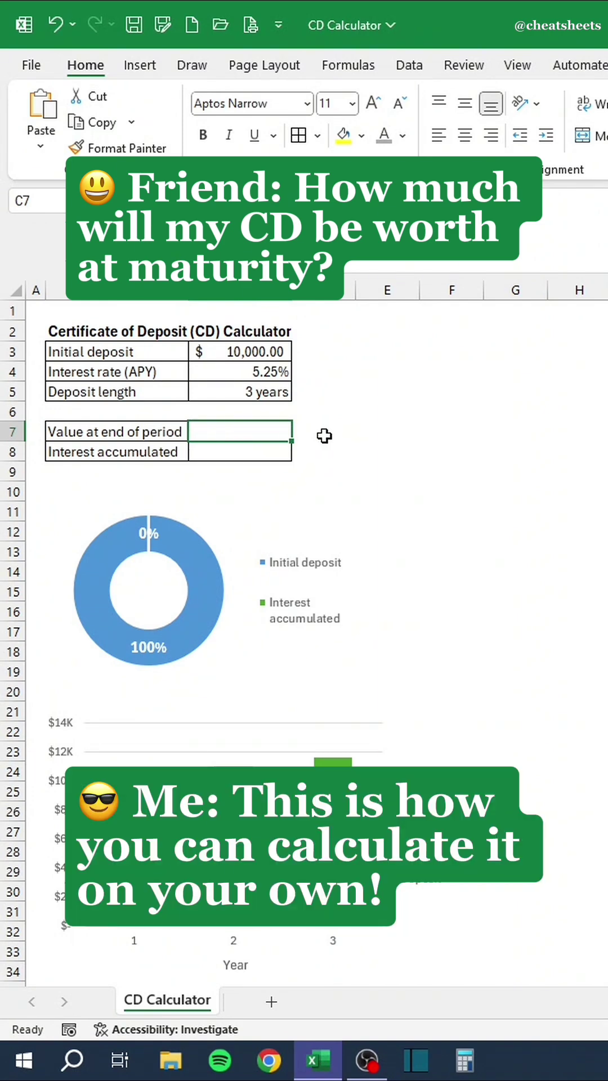
Enter =C3*(1+C4)^C5 in C7 for the value at end of period.
text(=)
click(258, 354)
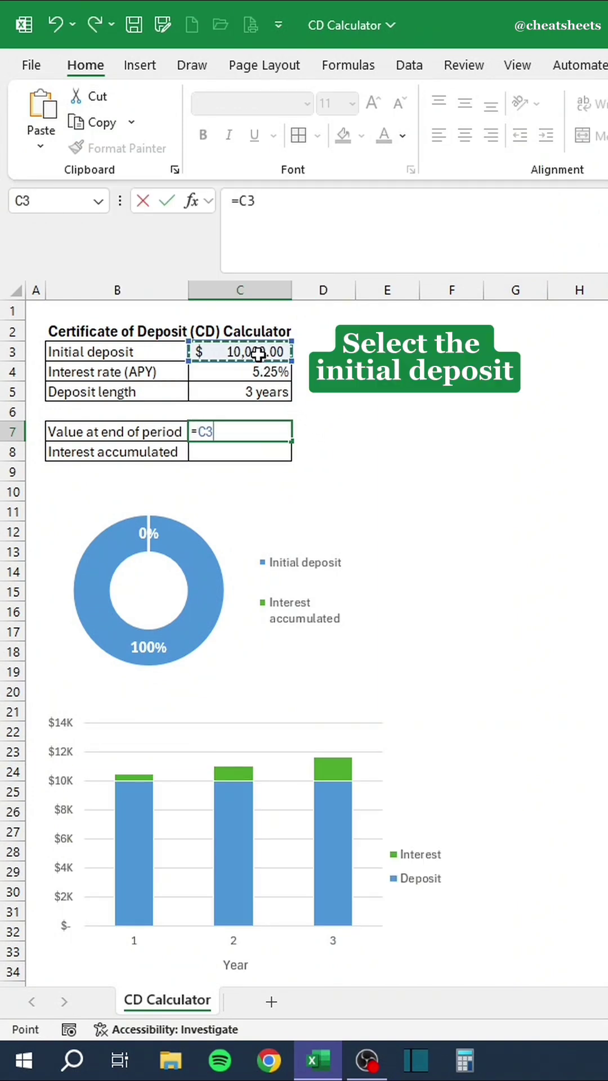
text(*)
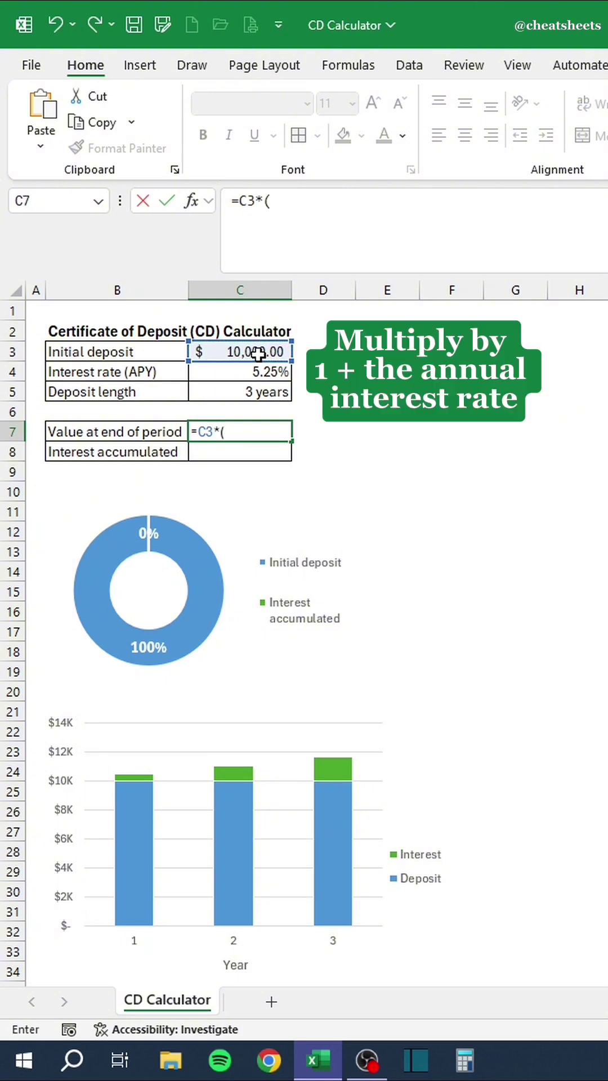
text((1+)
click(260, 373)
text())
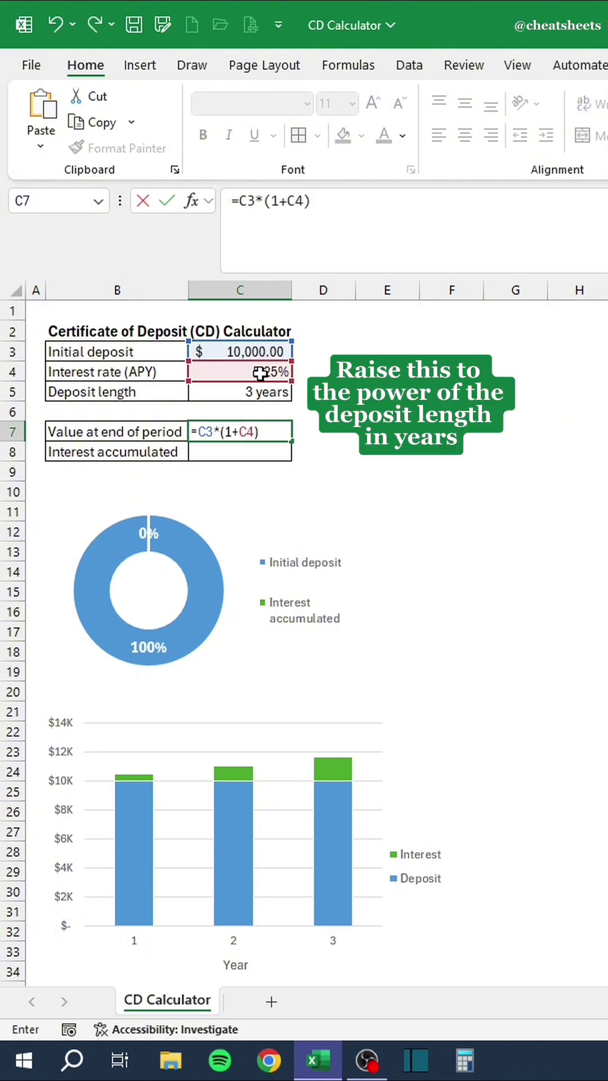
text(^)
click(235, 393)
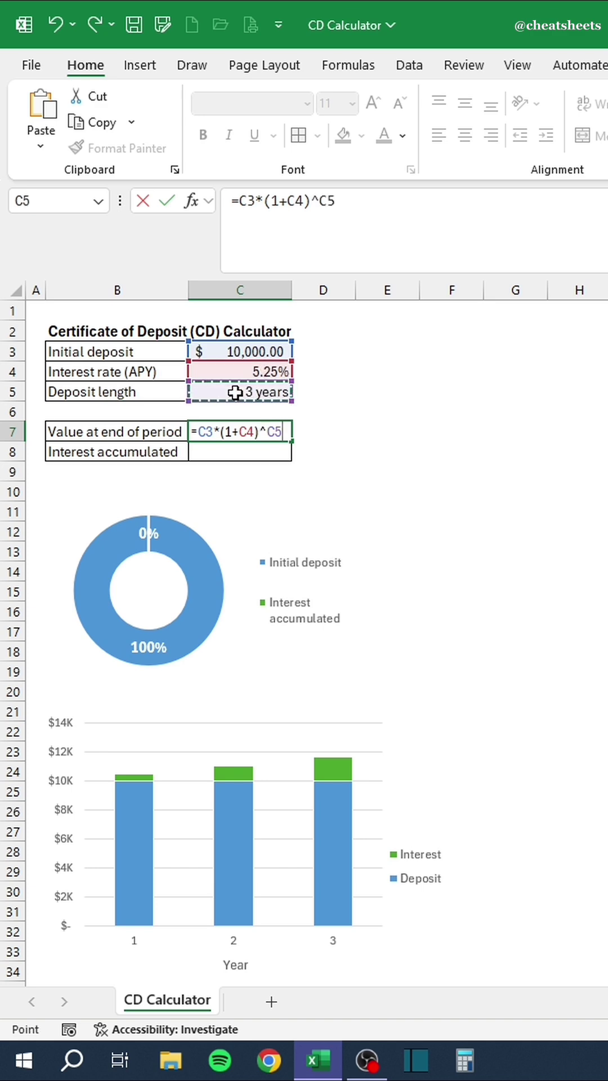
key(Return)
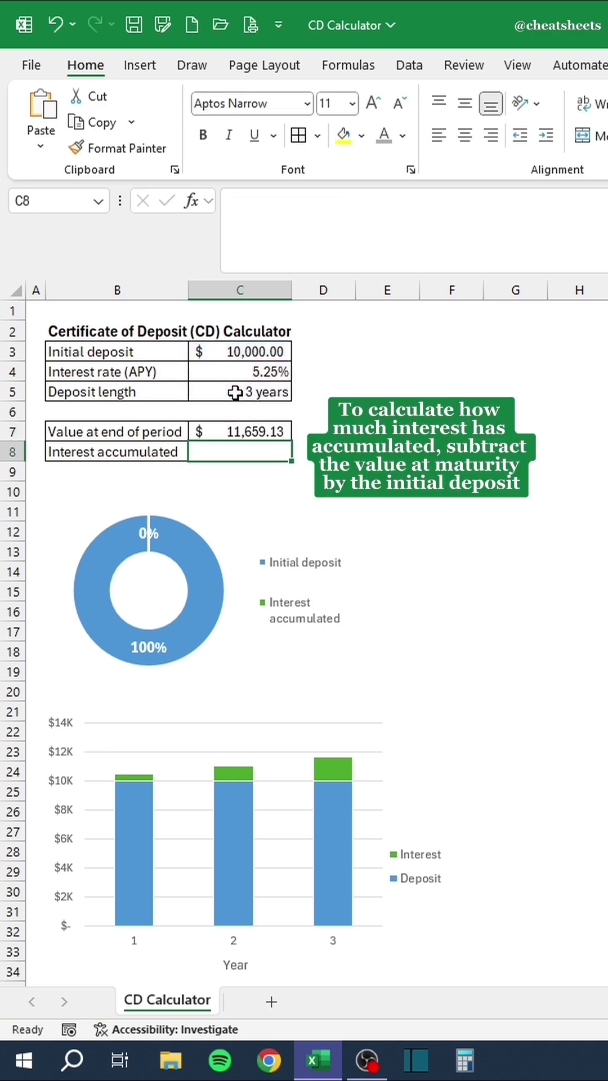
Enter =C7-C3 in C8 for the interest accumulated.
text(=)
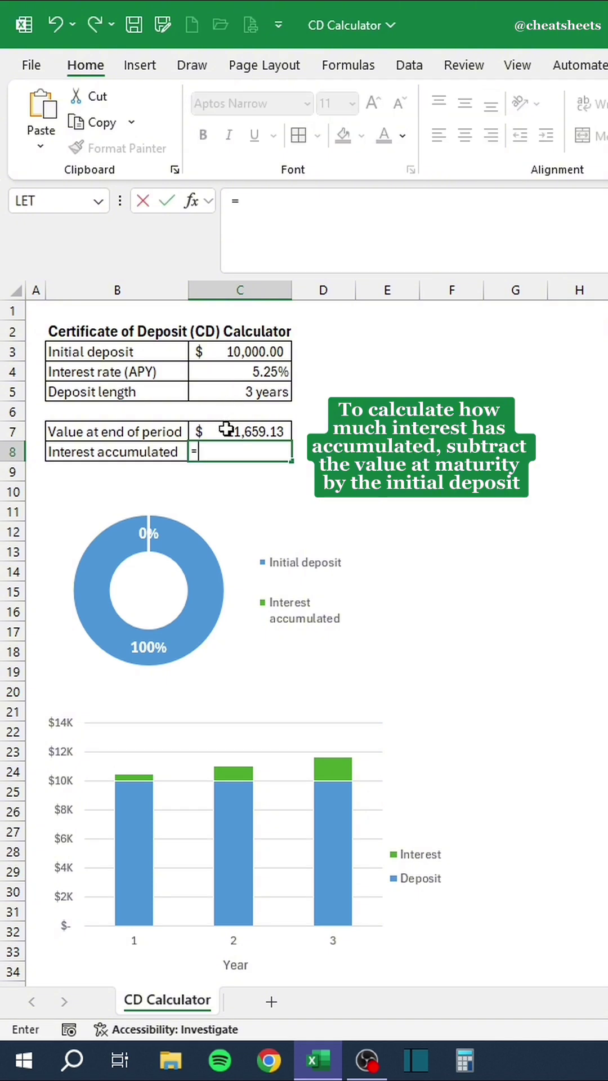
click(226, 427)
text(-)
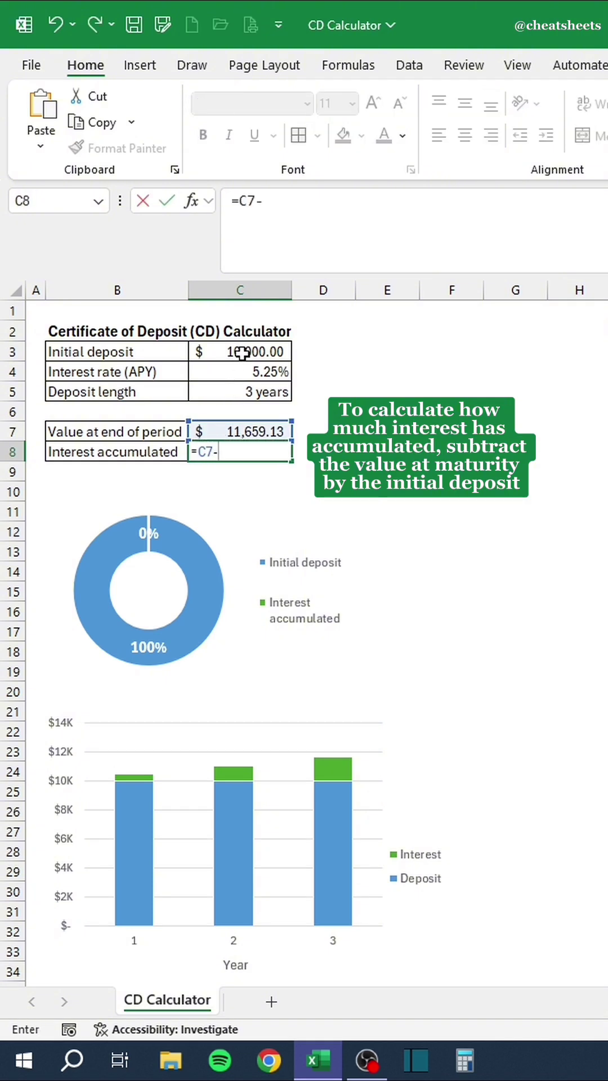
click(242, 352)
key(Return)
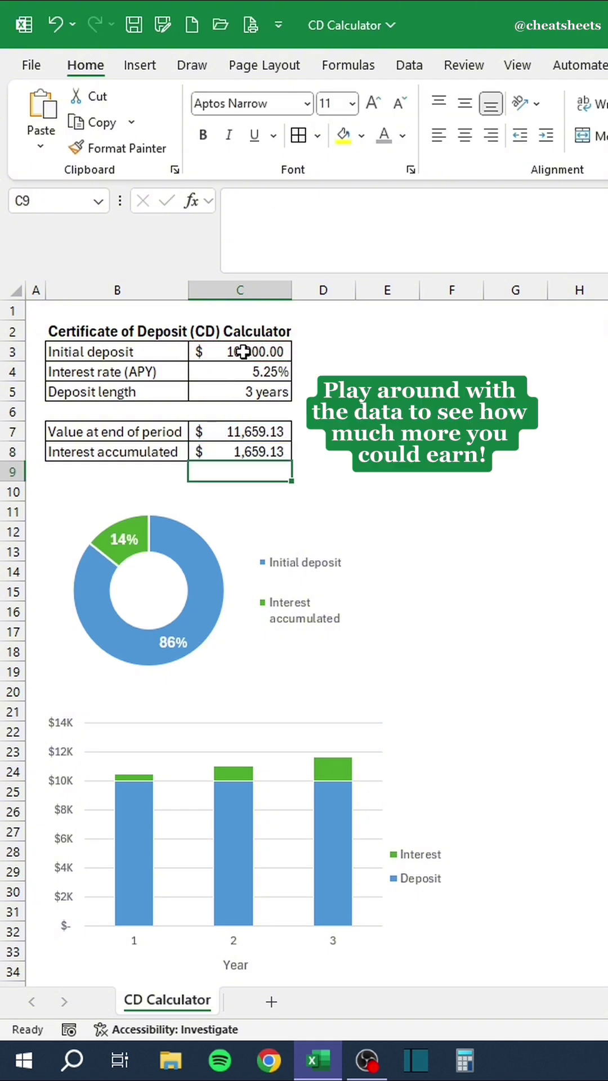
Try deposit lengths of 5, 10, 20 and 40 years in C5.
click(229, 393)
text(5)
key(Return)
click(229, 393)
text(10)
key(Return)
click(229, 393)
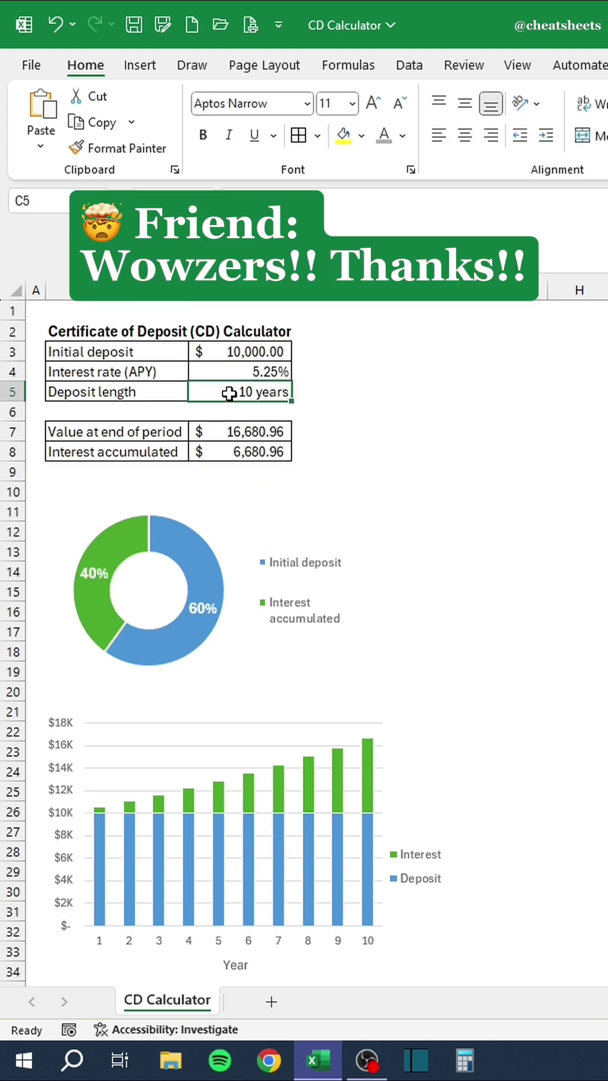
text(20)
key(Return)
click(228, 393)
text(40)
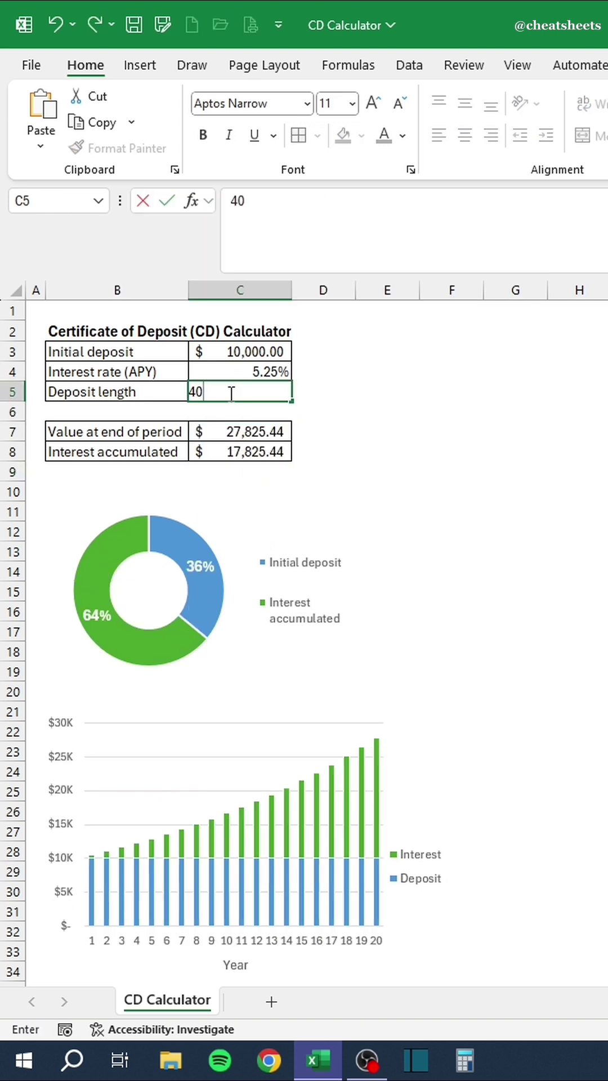
key(Return)
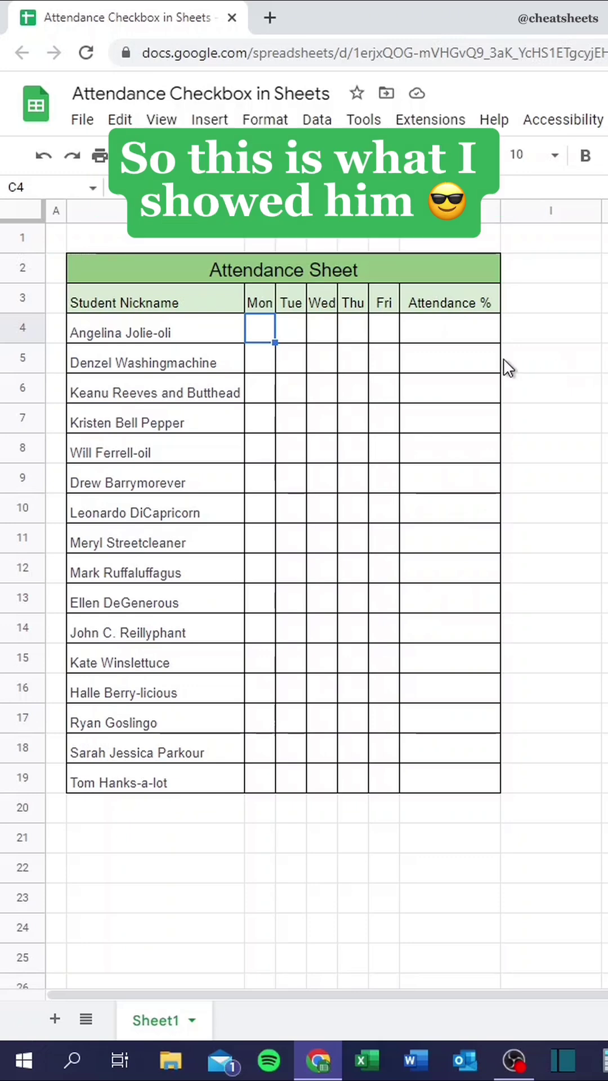
Insert checkboxes into C4:G19 and tick the first student's Mon, Tue and Wed.
mouse_move(271, 324)
mouse_down()
mouse_move(404, 758)
mouse_move(393, 787)
mouse_up()
click(209, 121)
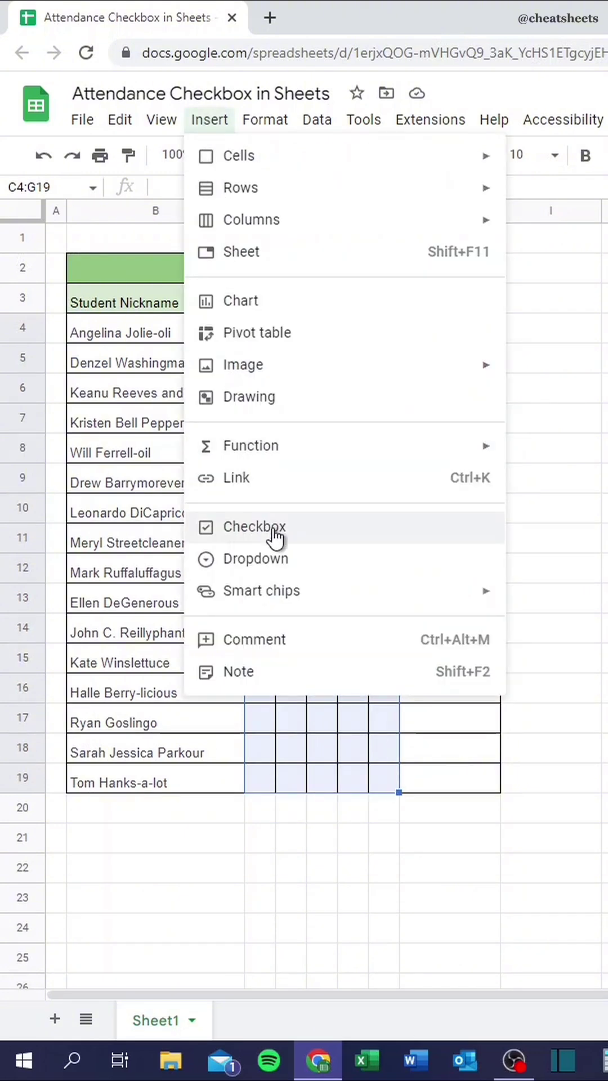
click(276, 536)
click(258, 328)
click(291, 329)
click(322, 329)
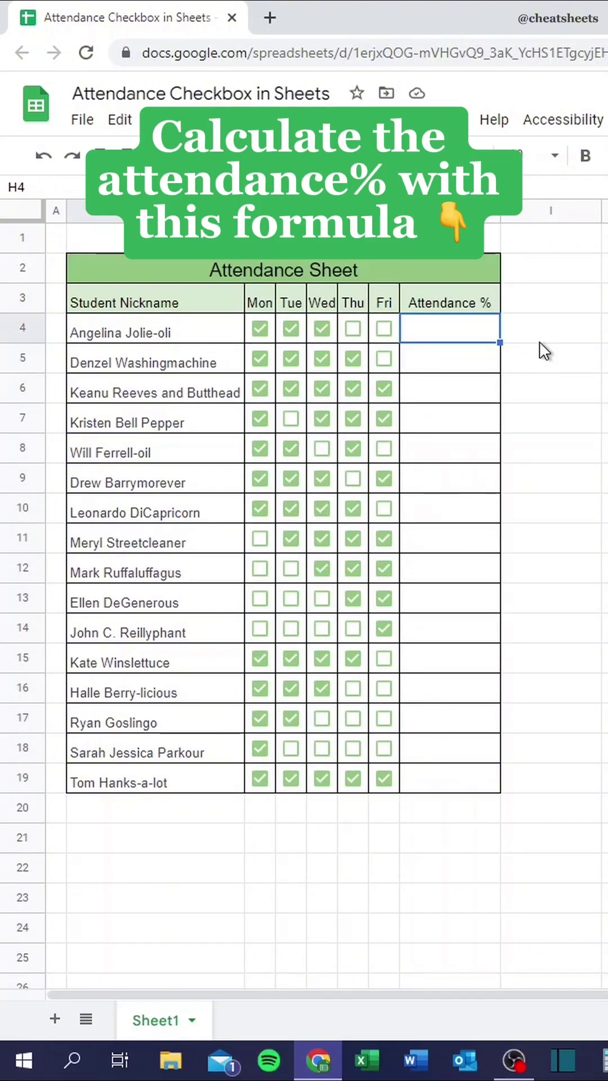
Enter =COUNTIF(C4:G4,TRUE)/COUNTA(C4:G4) in H4.
text(=countif)
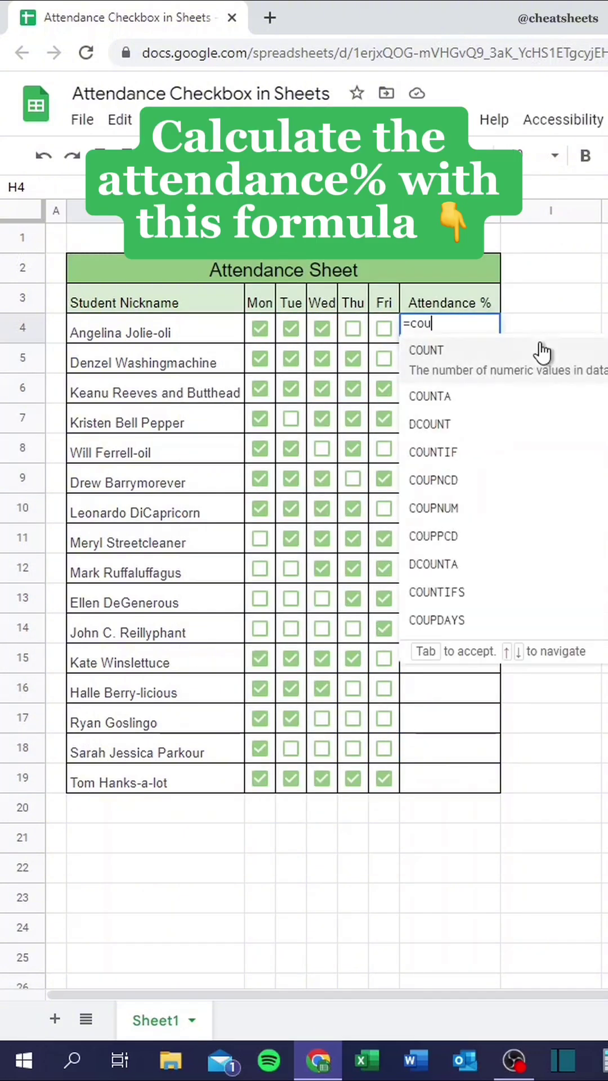
key(Tab)
text(D4)
key(BackSpace)
key(BackSpace)
text(C4:G4,)
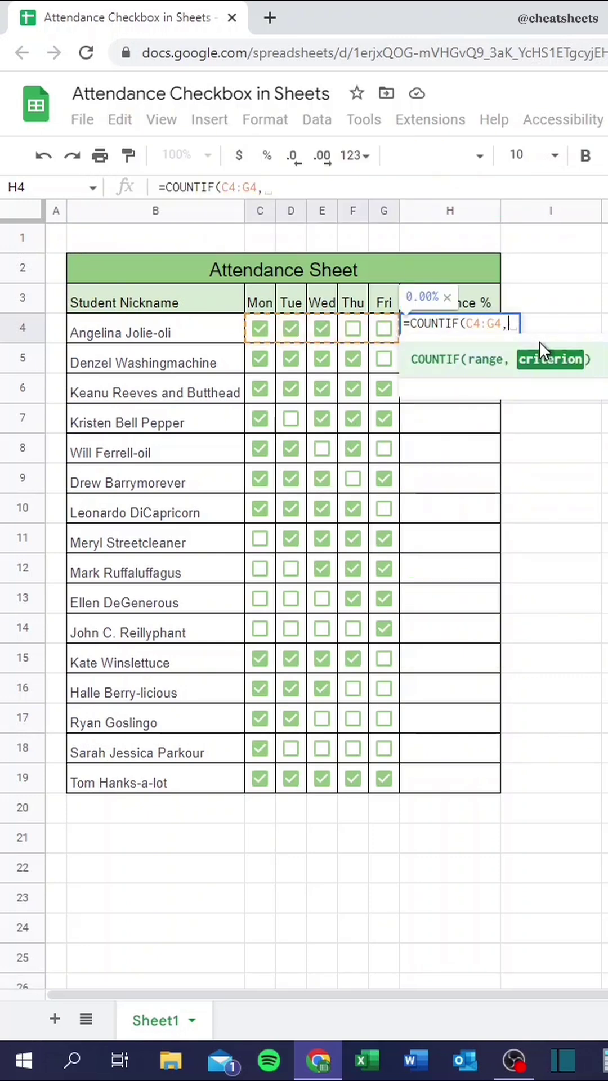
text(TRUE)/counta)
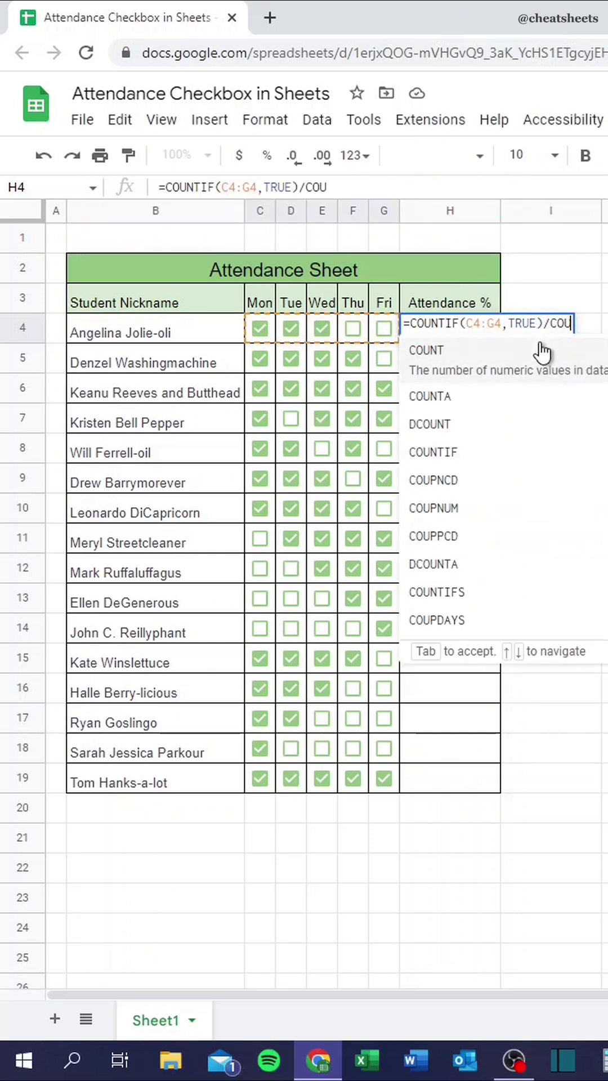
key(Tab)
text(E4)
key(BackSpace)
key(BackSpace)
text(C4:G4)
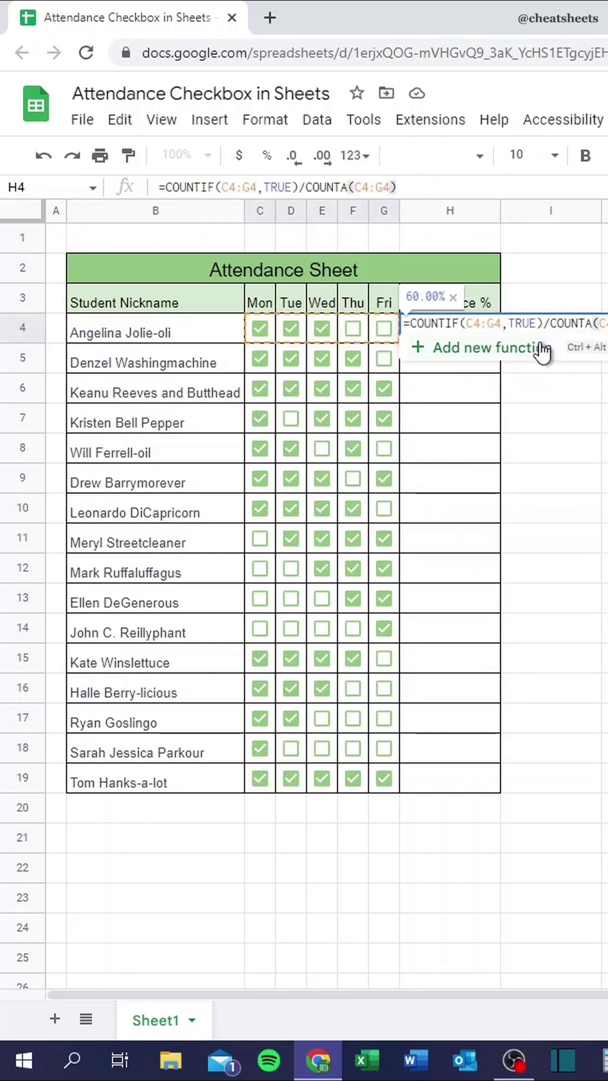
key(Return)
Fill the attendance formula from H4 down to H19.
key(Up)
double_click(500, 343)
click(540, 510)
Make E2 a Python cell loading the Date and Sales table into df_sales.
mouse_move(292, 591)
mouse_down()
mouse_move(292, 561)
mouse_move(321, 589)
mouse_move(335, 522)
mouse_move(365, 599)
mouse_move(375, 479)
mouse_move(414, 548)
mouse_move(414, 589)
mouse_up()
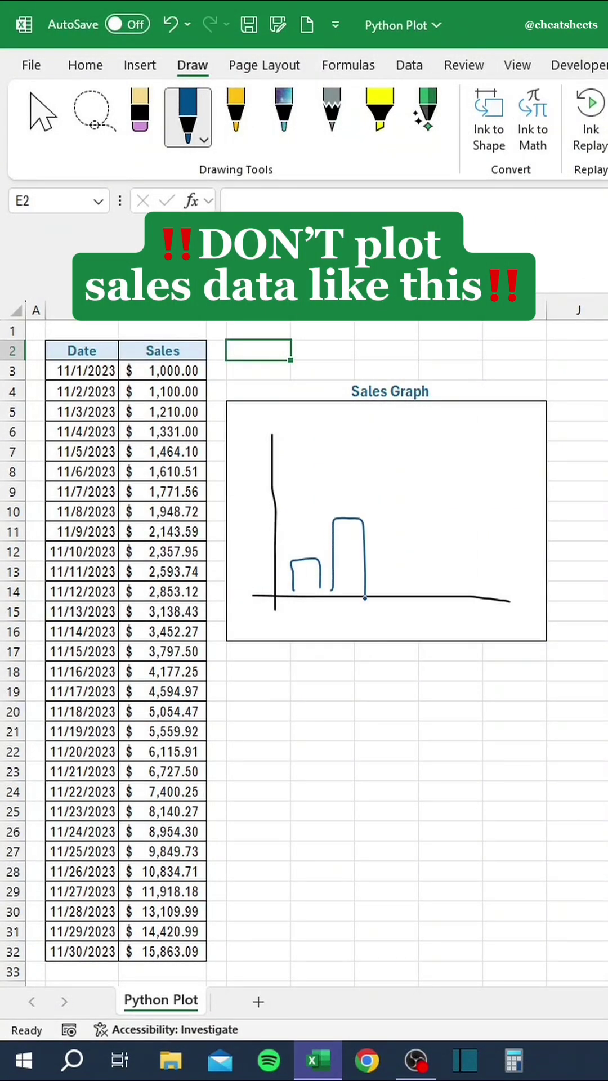
mouse_move(440, 589)
mouse_down()
mouse_move(423, 447)
mouse_move(468, 495)
mouse_move(471, 585)
mouse_up()
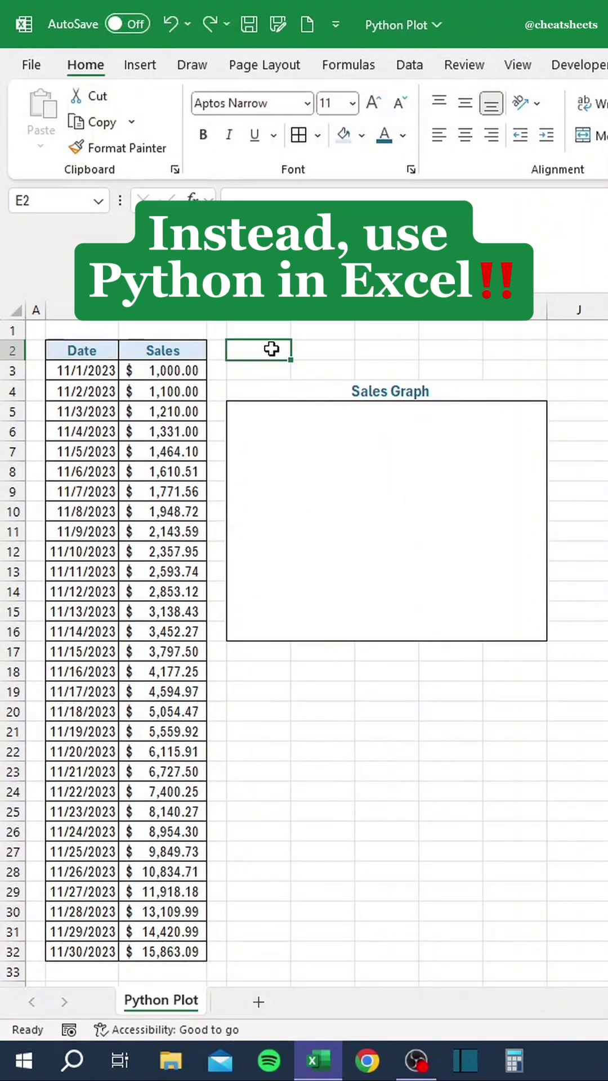
text(=)
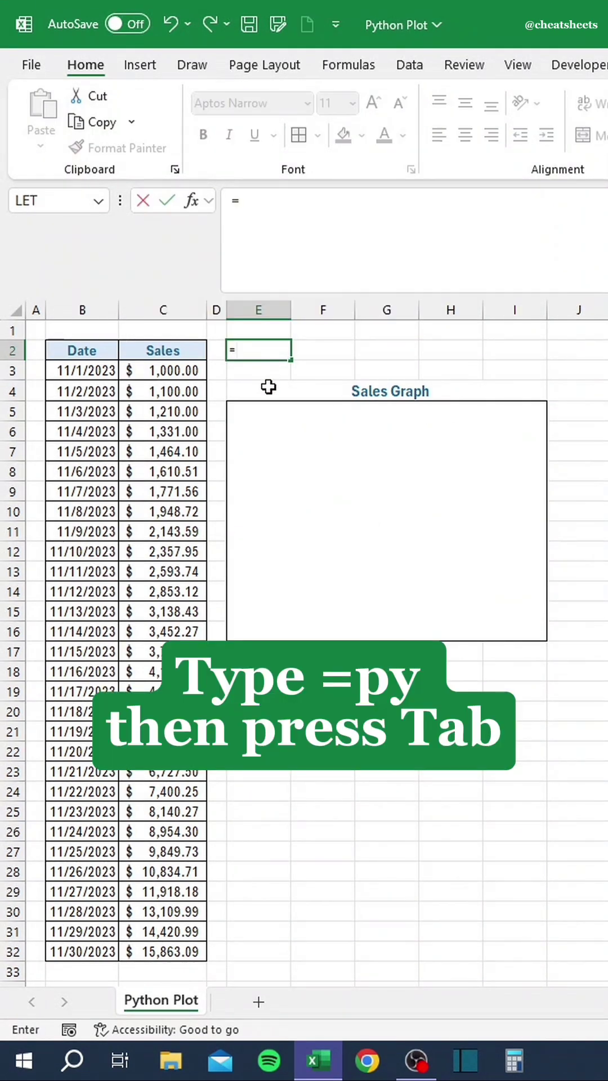
text(py)
key(Tab)
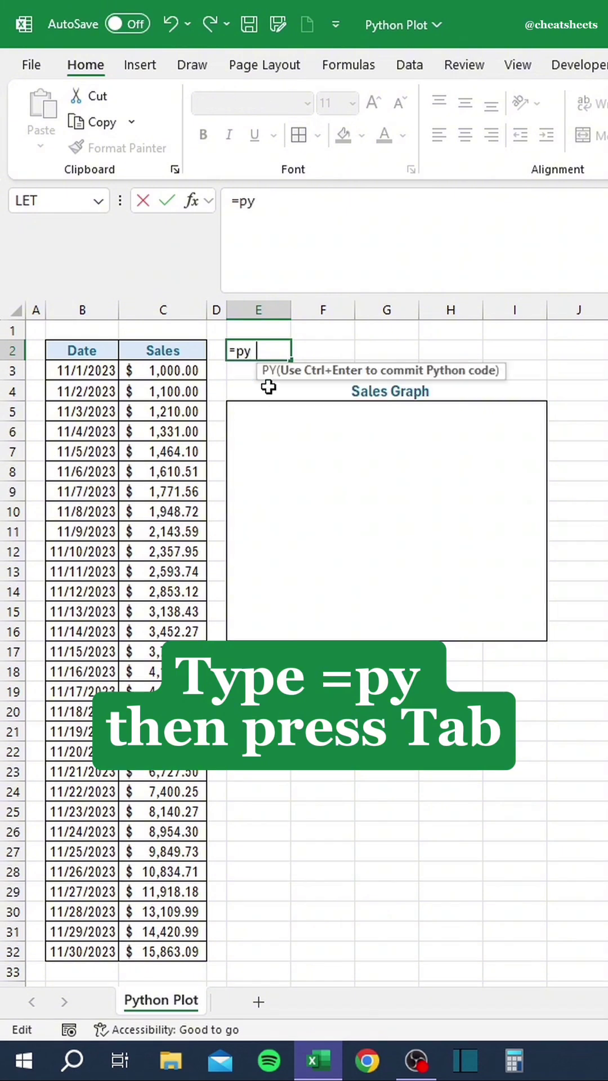
text(df_sa)
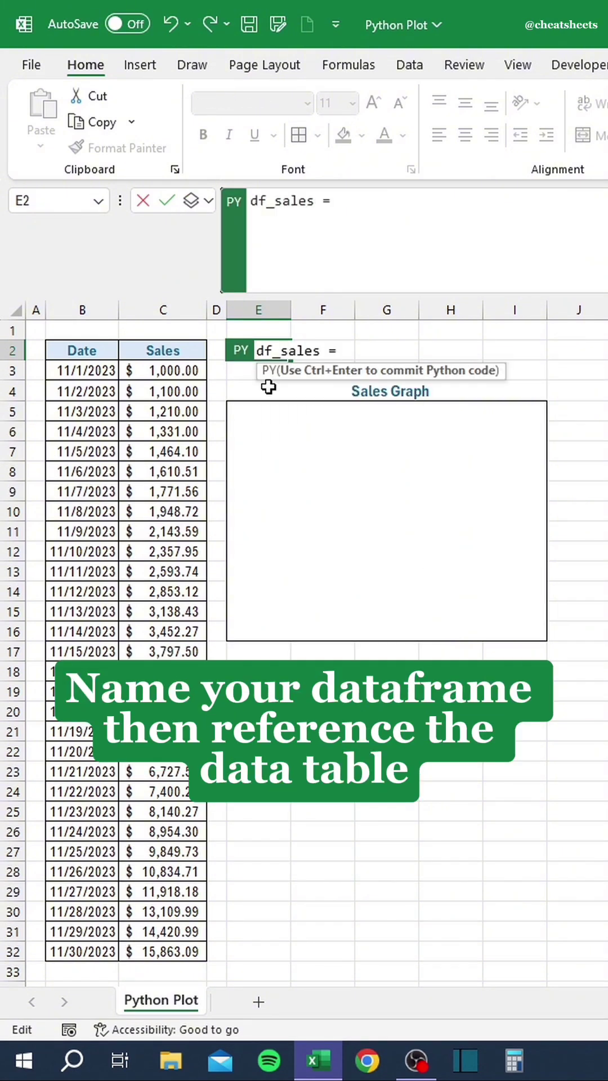
text(les =)
drag(103, 348, 165, 941)
key(ctrl+Return)
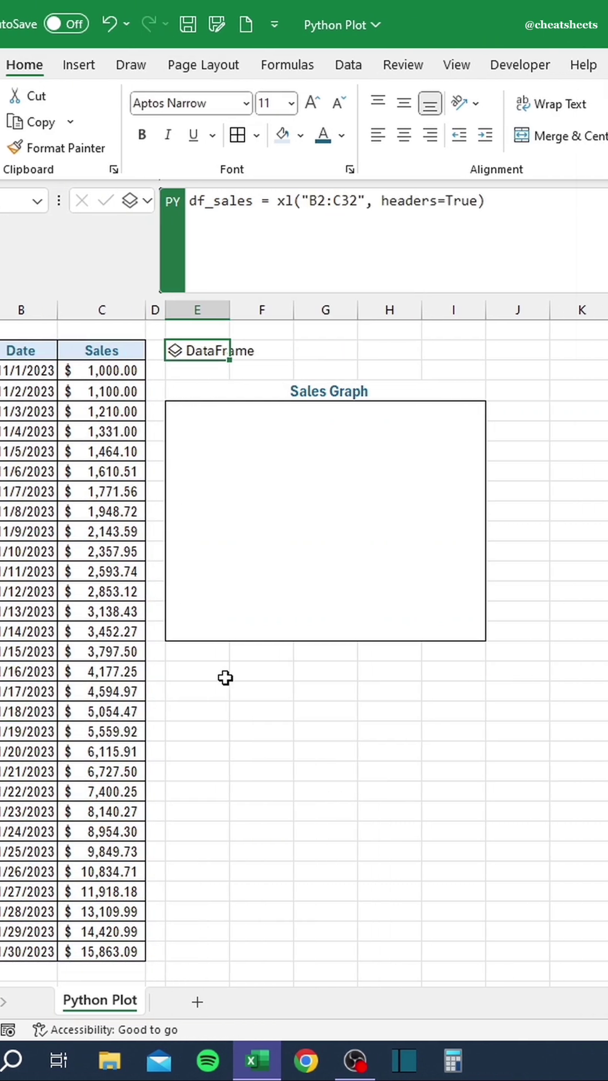
In the Sales Graph cell, write Python bar-plot code of Sales titled "November 2023".
click(336, 550)
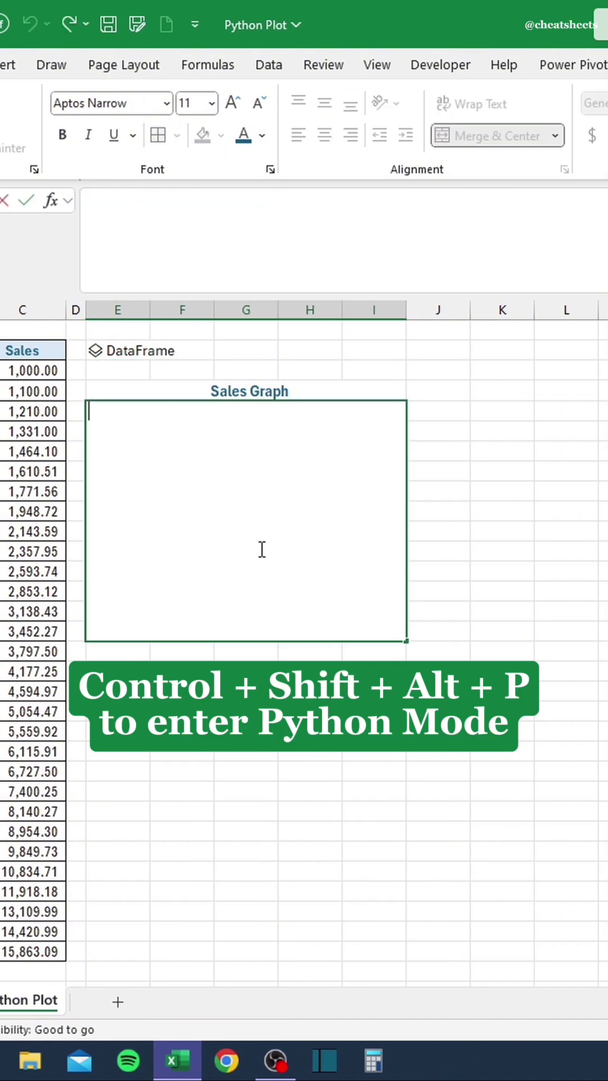
key(ctrl+shift+alt+p)
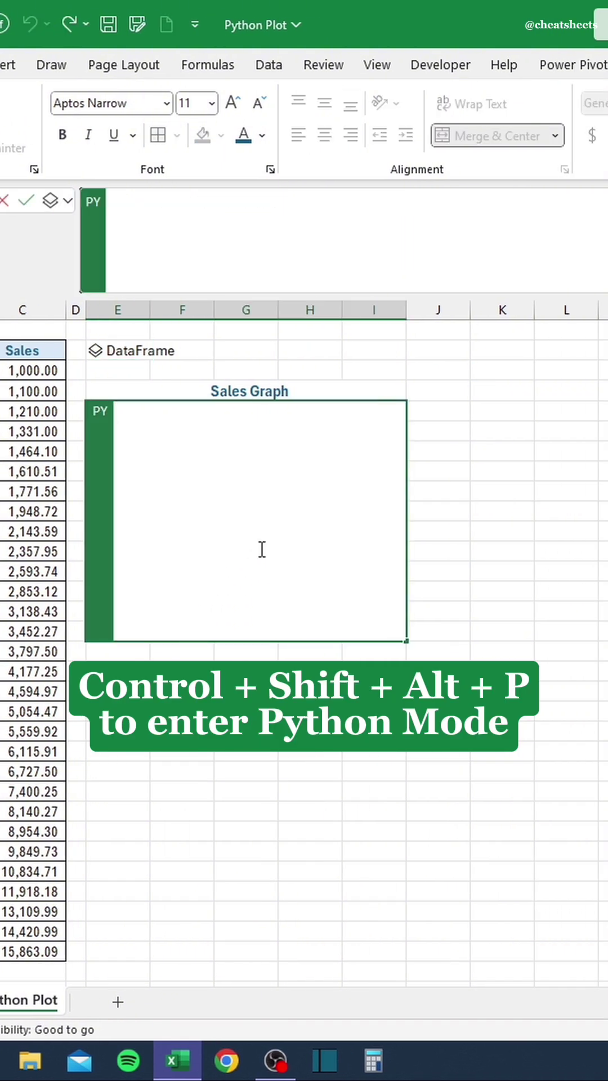
text(df_sales[")
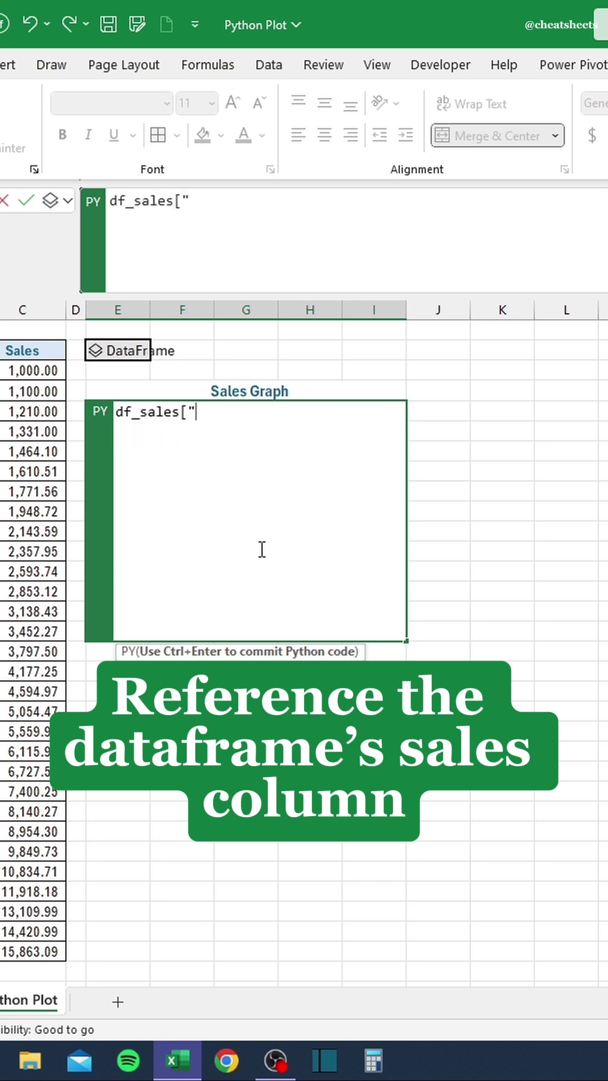
text(s)
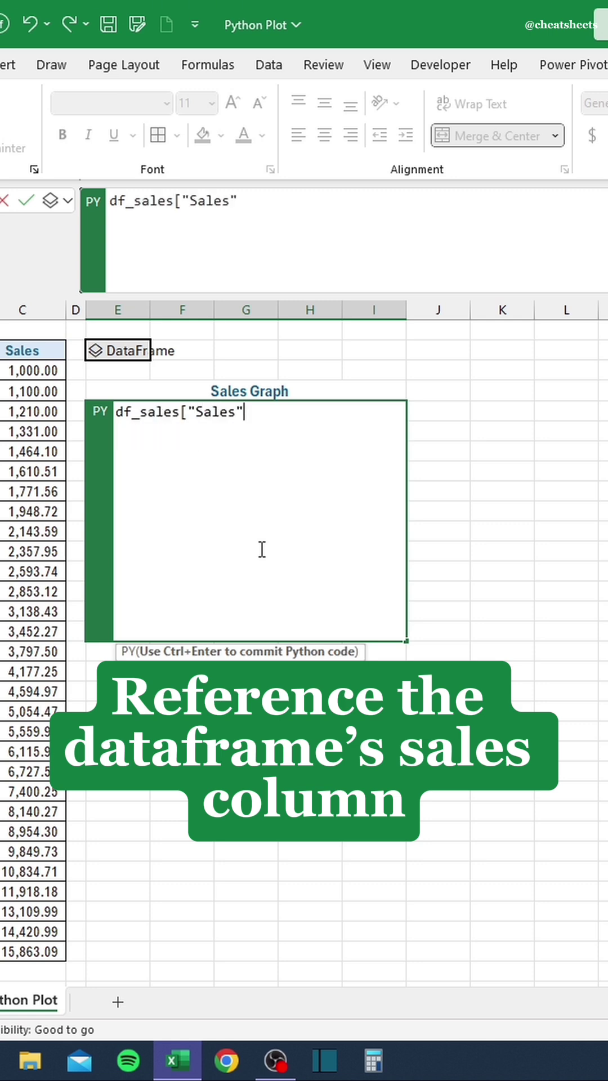
text(ales"])
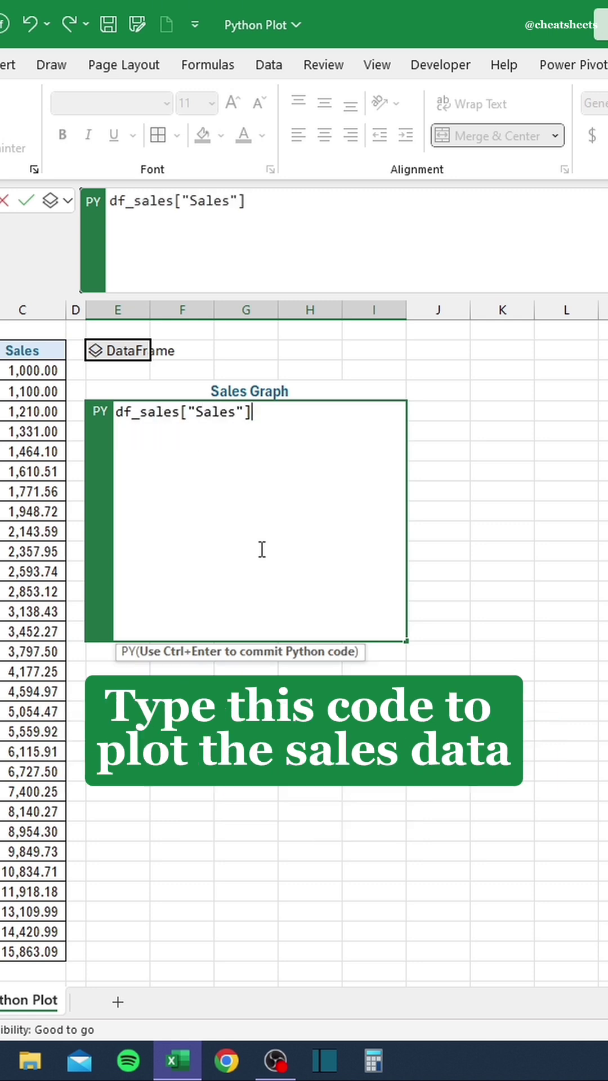
text(.plot(kind="bar)
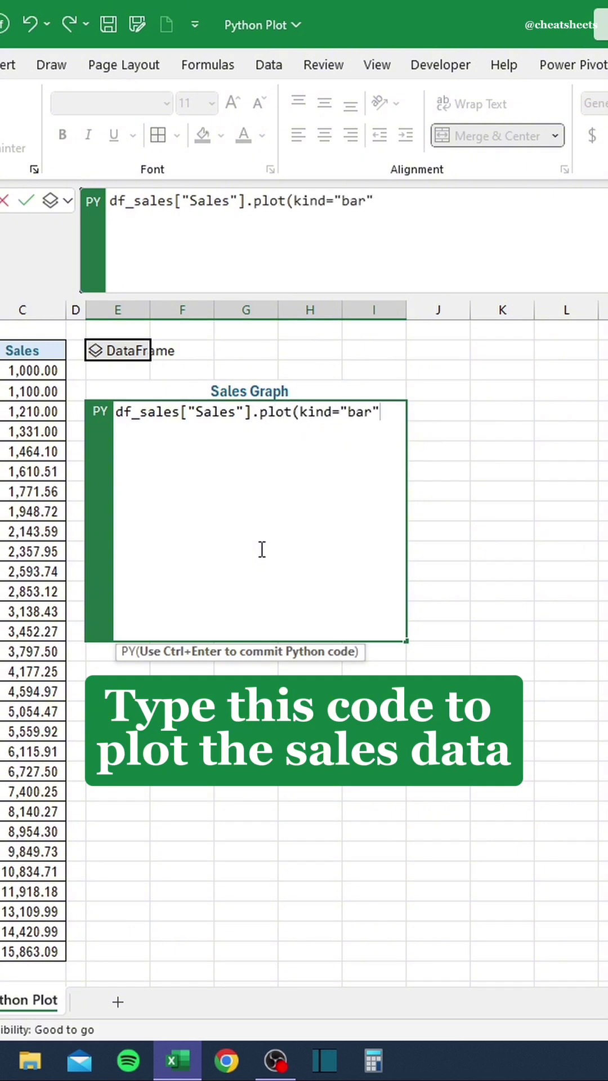
text(title=)
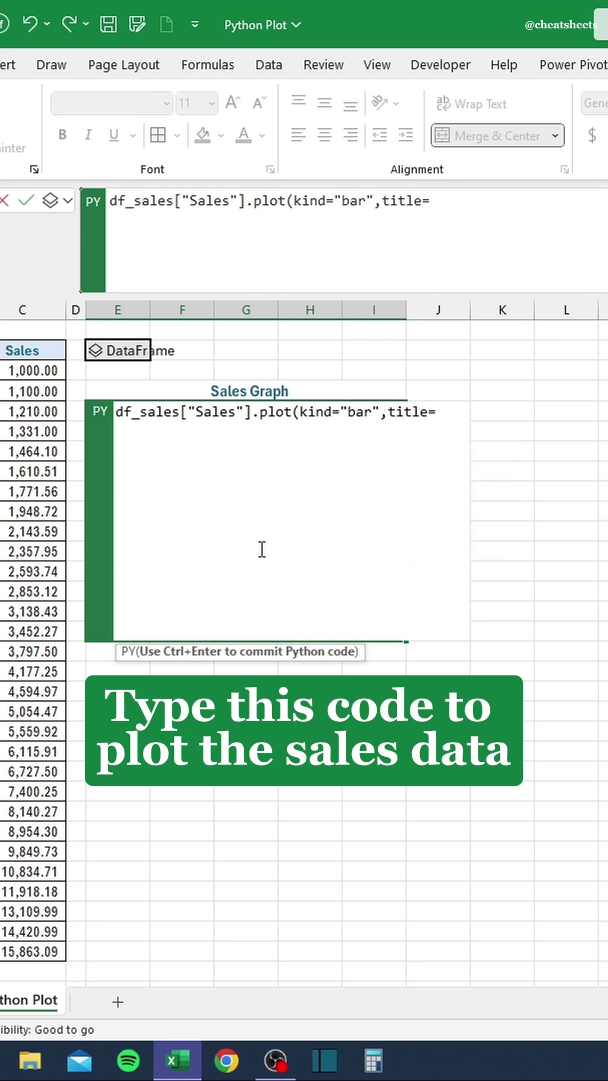
text("Novembe)
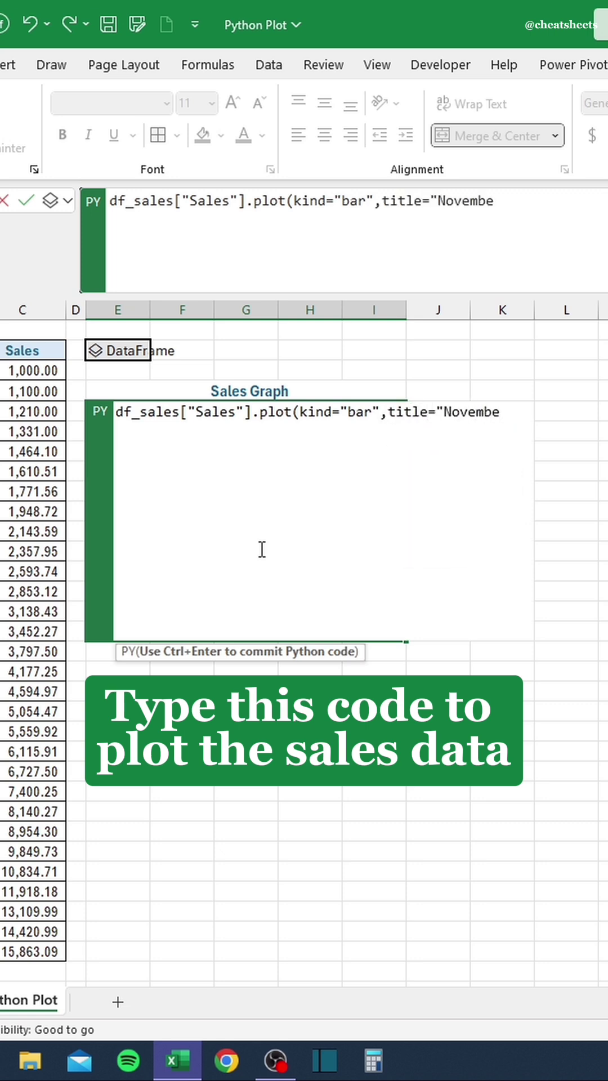
text(r 2023")
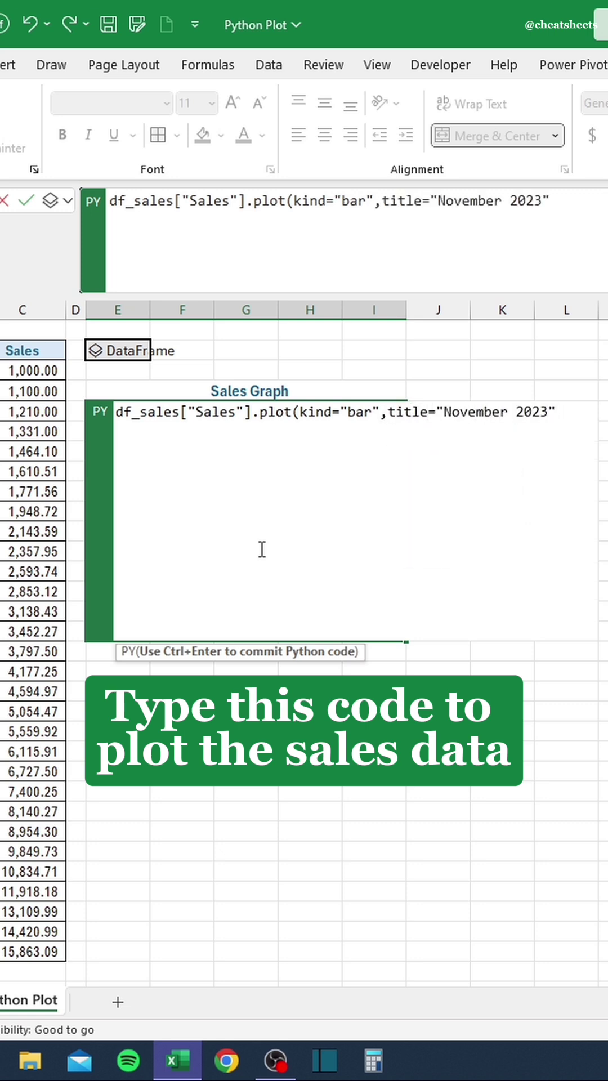
text())
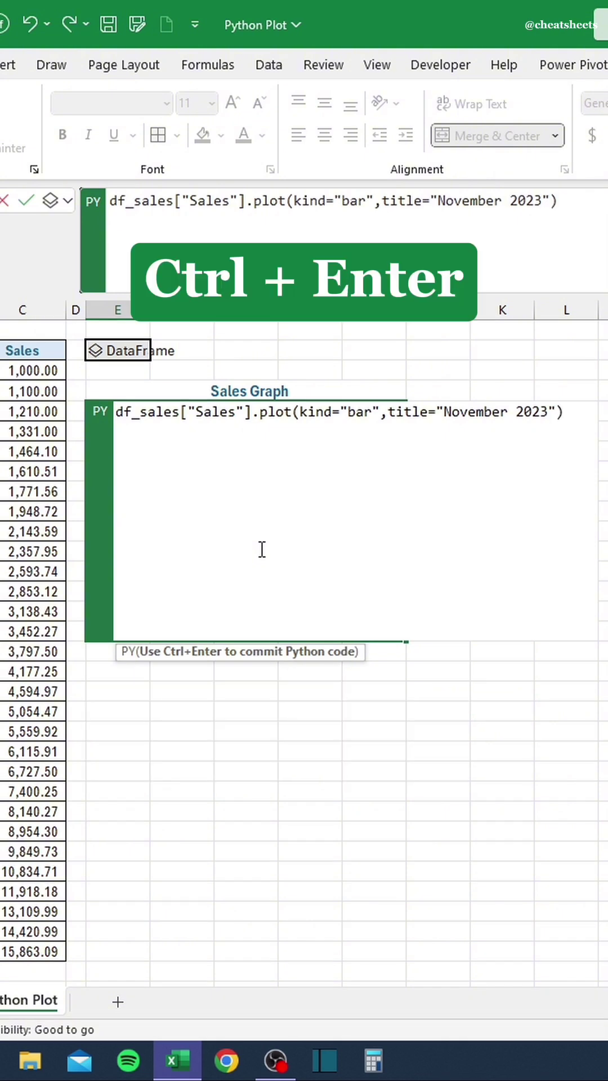
Run the plot code and set the Python output to Excel Value to show the chart.
key(ctrl+Return)
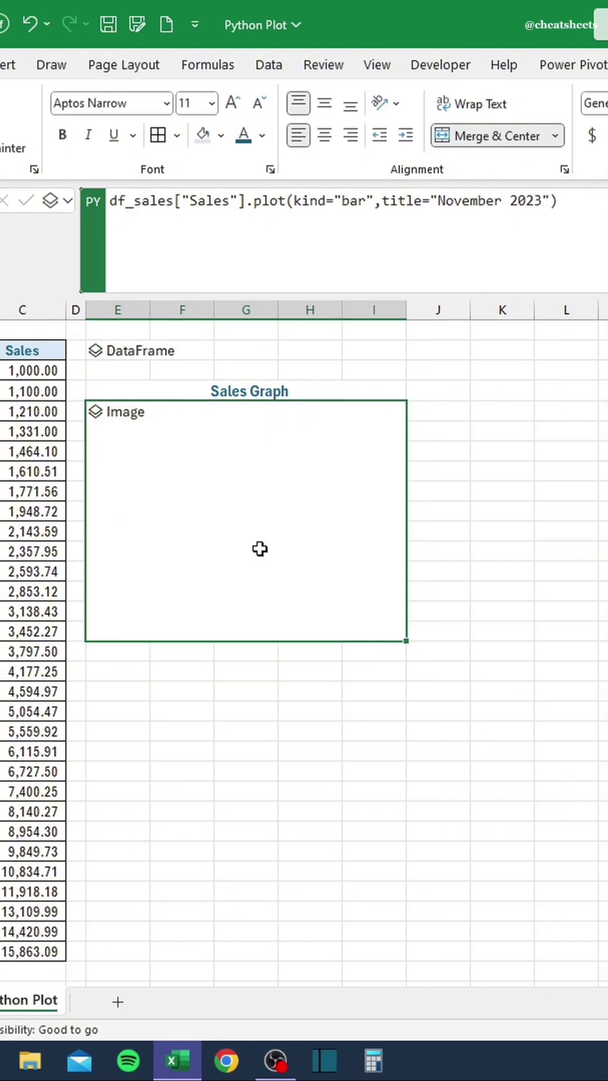
click(60, 199)
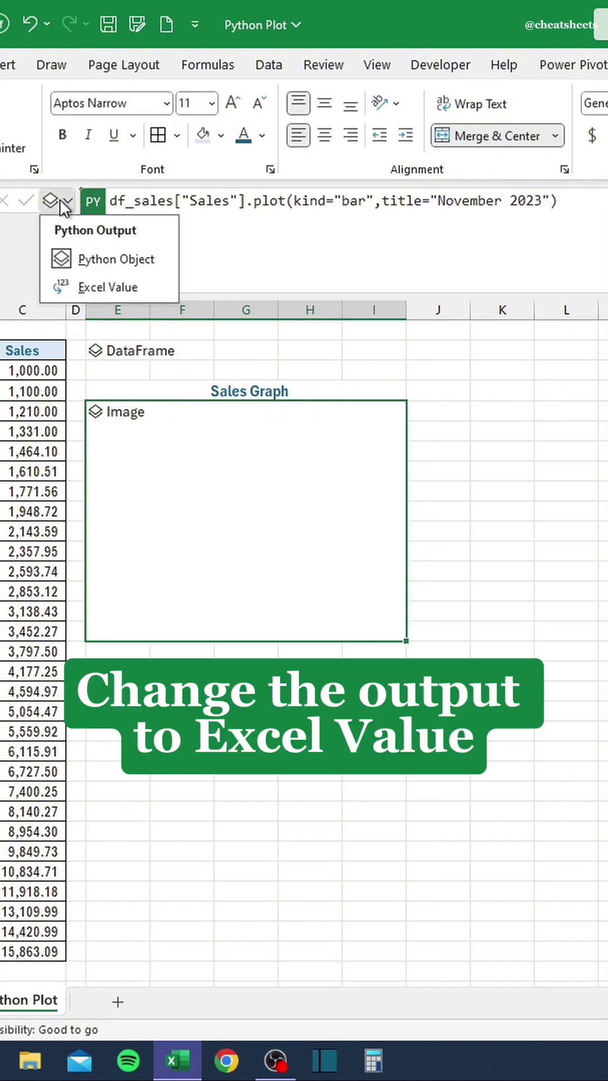
click(73, 289)
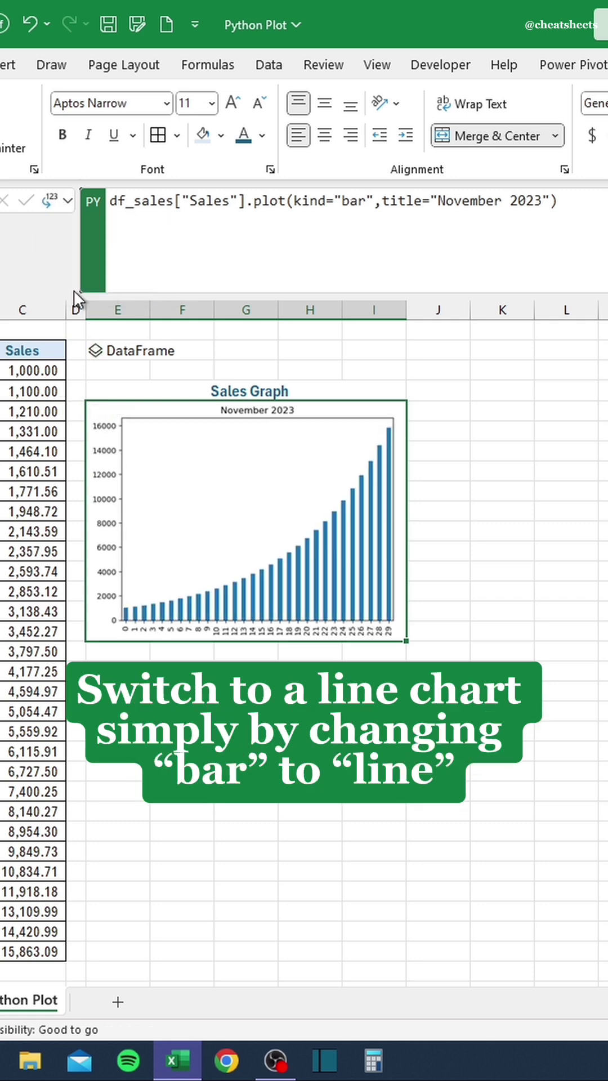
Change kind="bar" to kind="line" and rerun to draw a line chart.
click(370, 201)
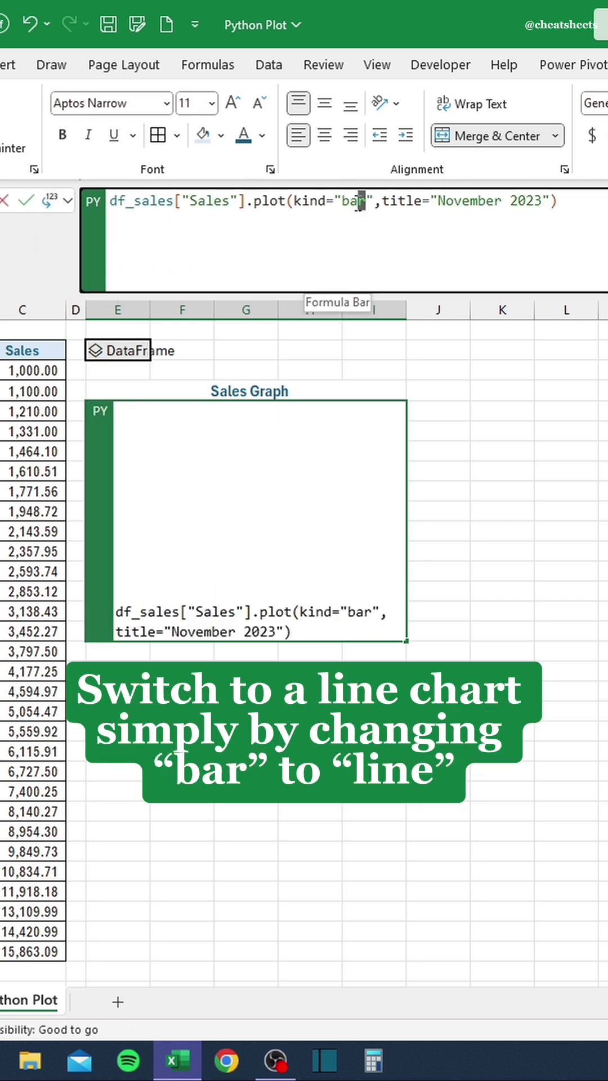
drag(370, 201, 342, 201)
text(line)
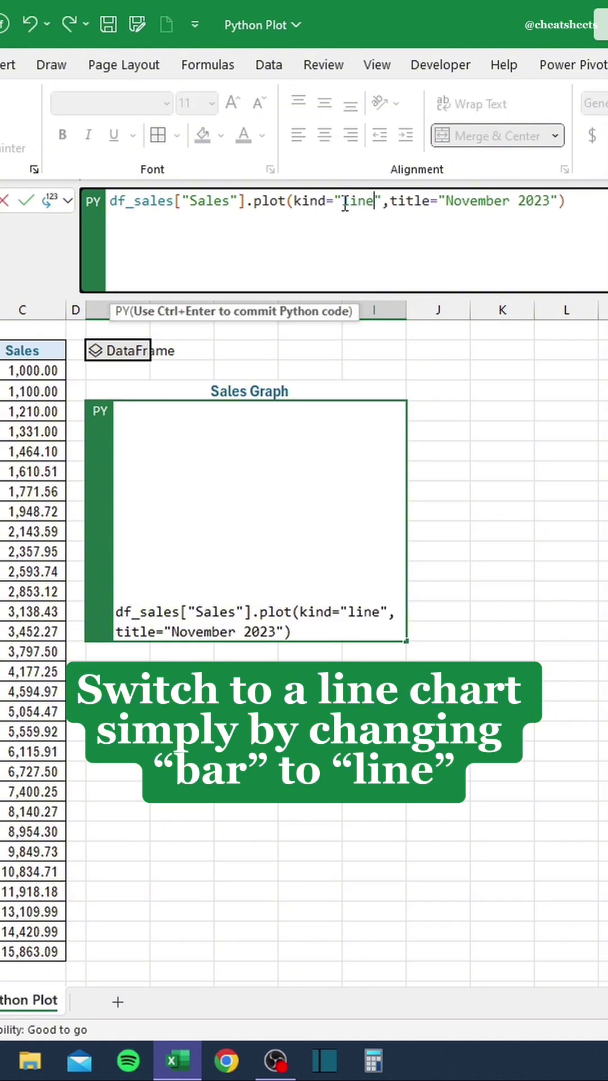
key(ctrl+Return)
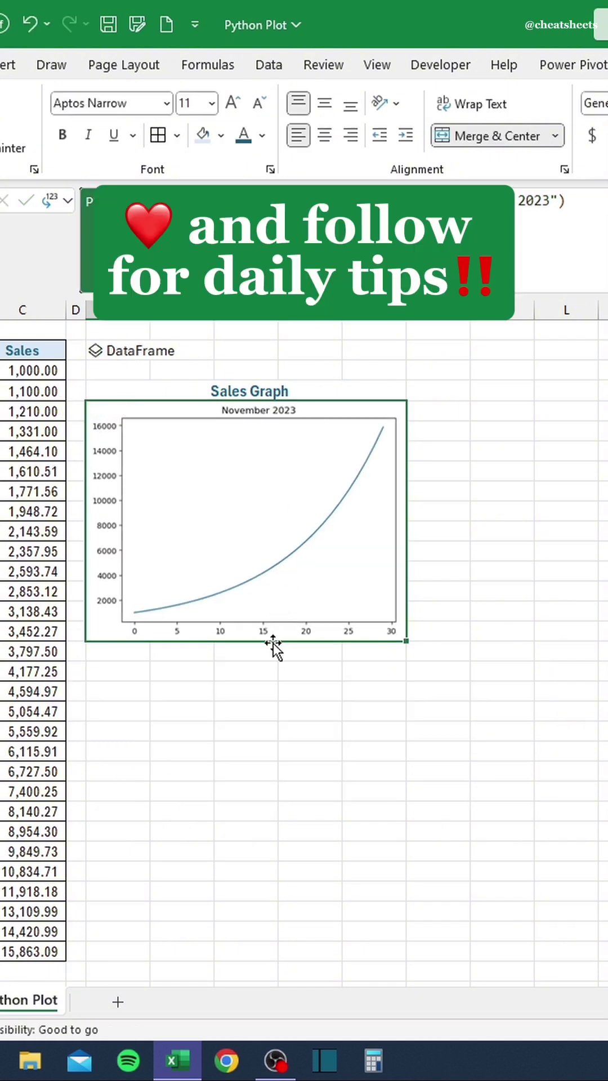
click(263, 670)
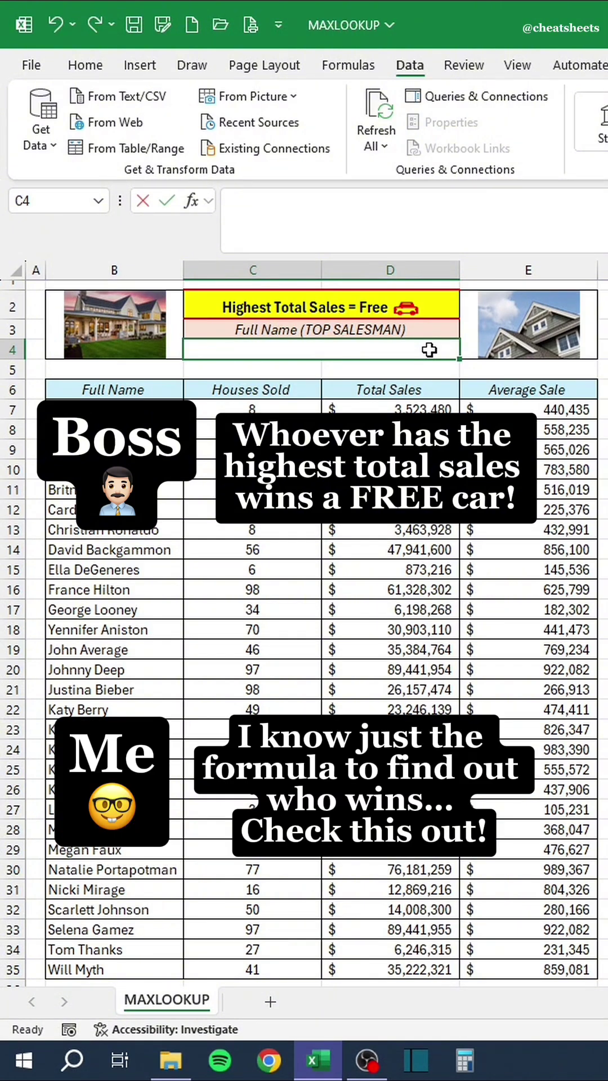
Enter =XLOOKUP(MAX(D7:D35),D7:D35,B7:B35) in C4 to return the top salesperson's name.
text(=XLOOKU)
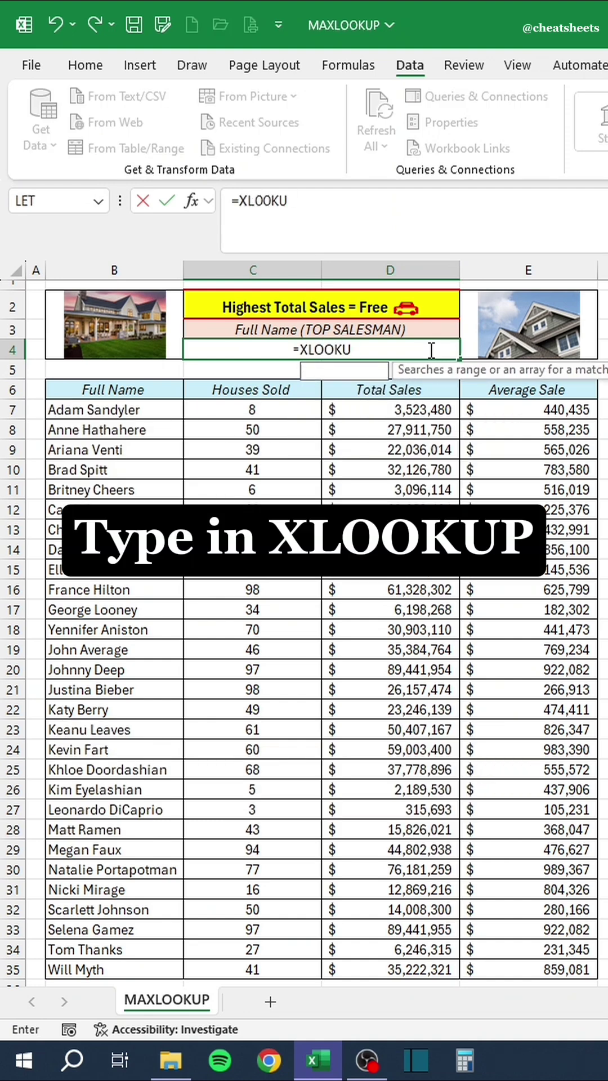
text(P(MA)
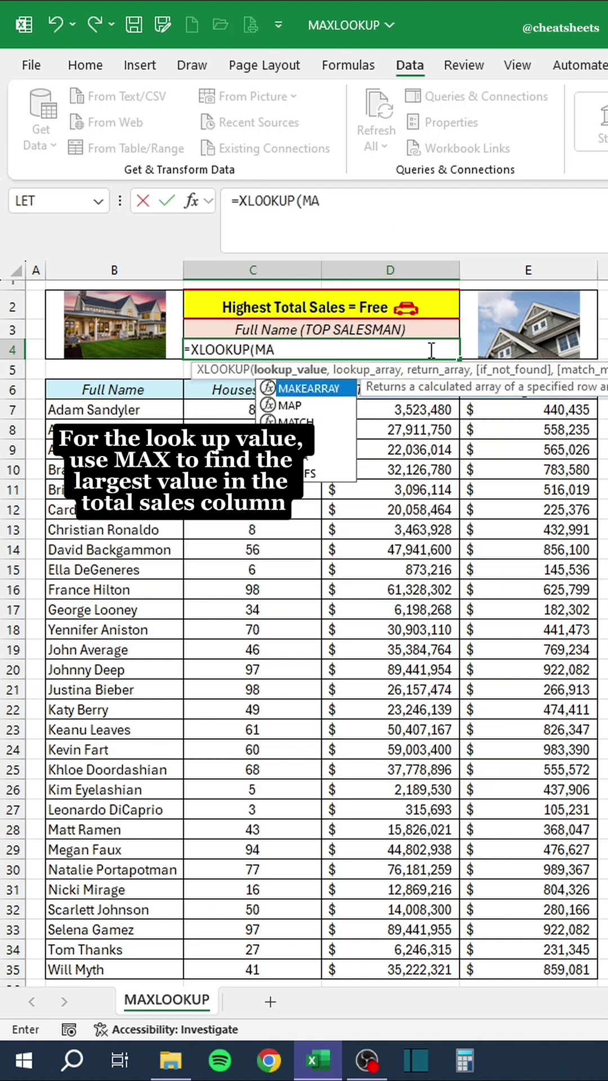
text(X()
key(Down)
key(Down)
key(Down)
key(Right)
key(ctrl+shift+Down)
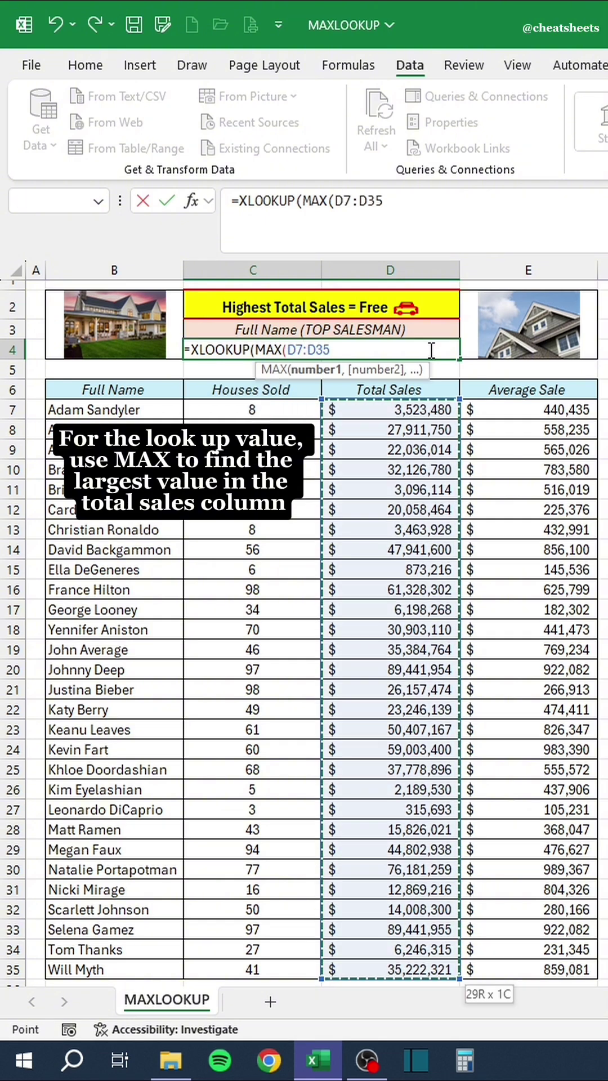
text())
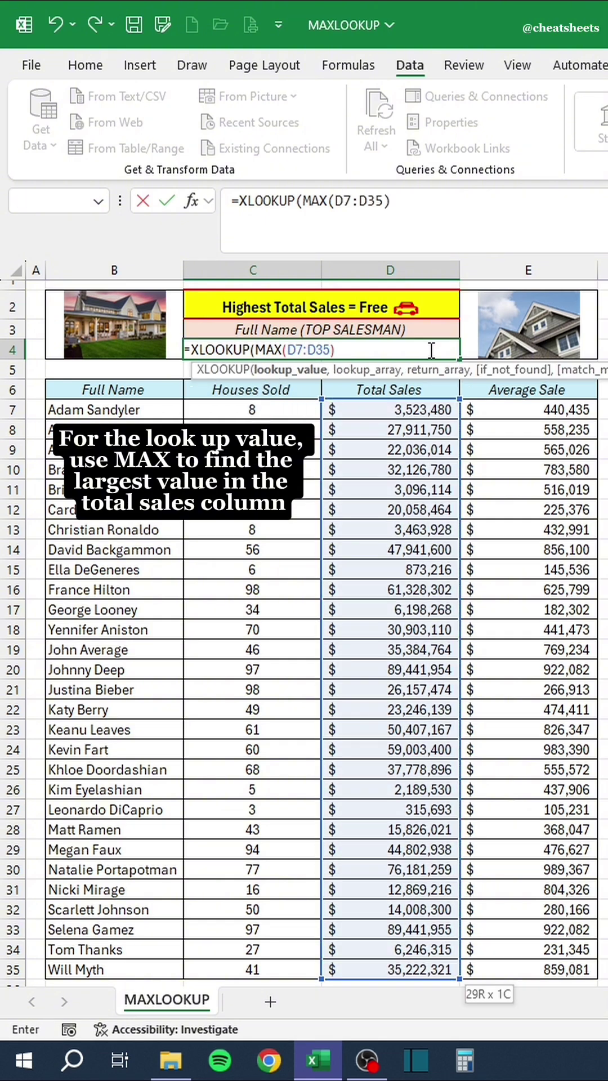
text(,)
key(Down)
key(Down)
key(Down)
key(Right)
key(ctrl+shift+Down)
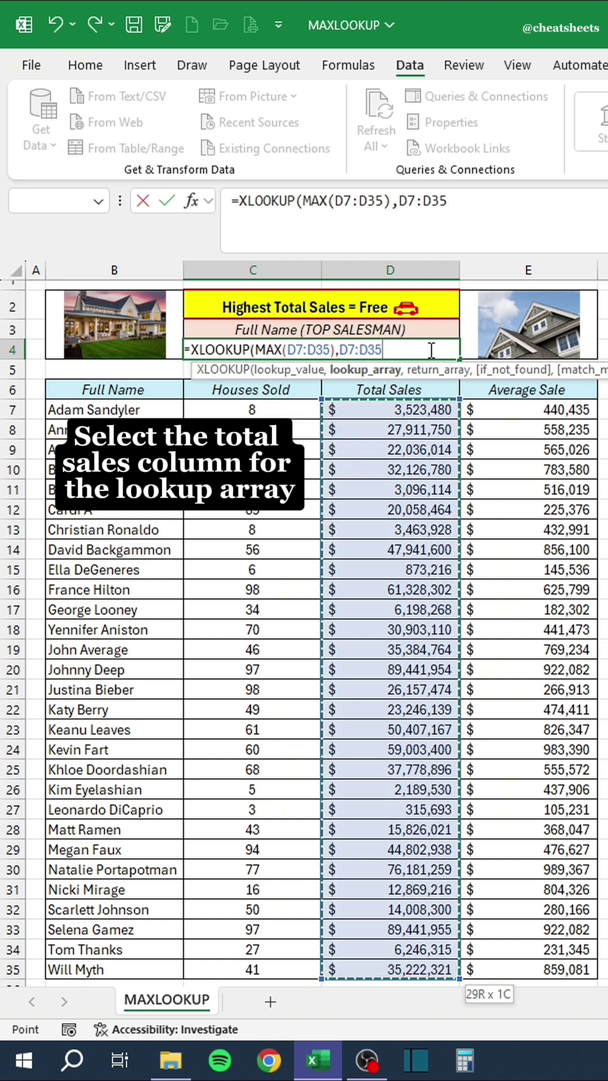
text(,)
key(Down)
key(Down)
key(Down)
key(Left)
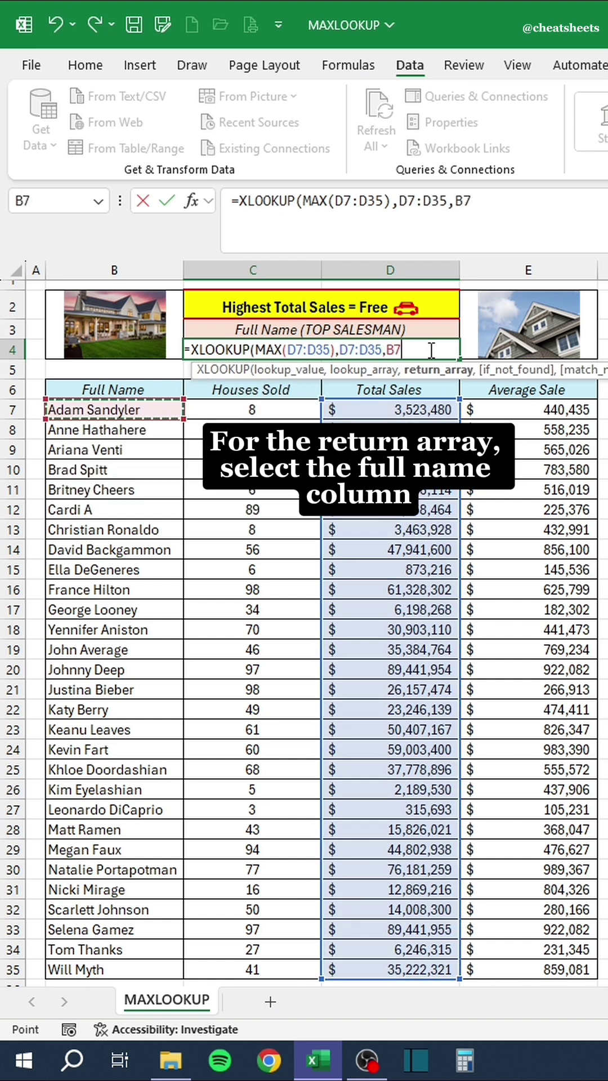
key(ctrl+shift+Down)
text())
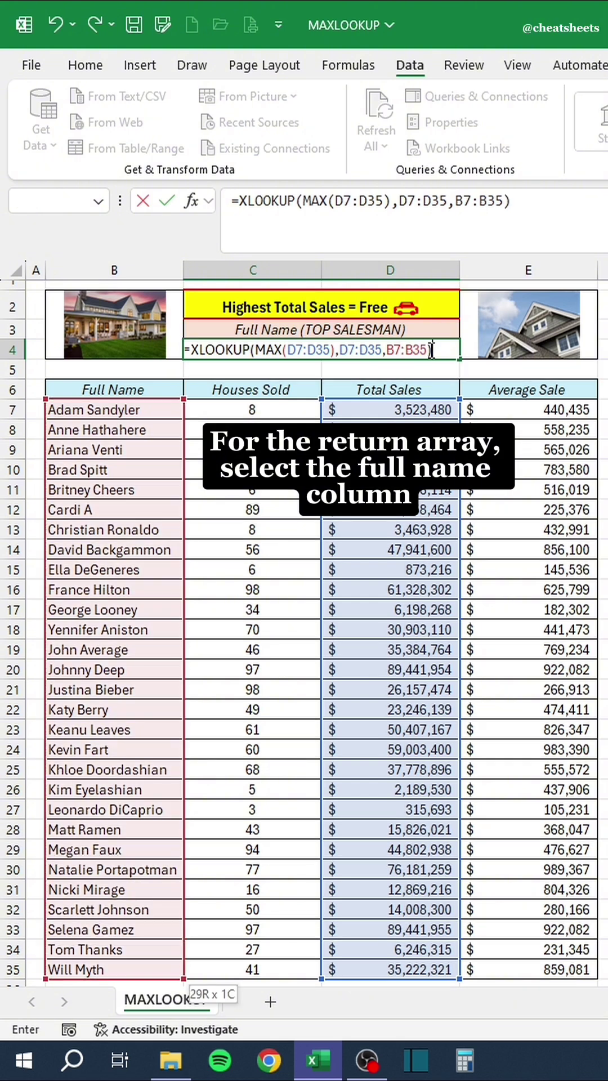
key(Return)
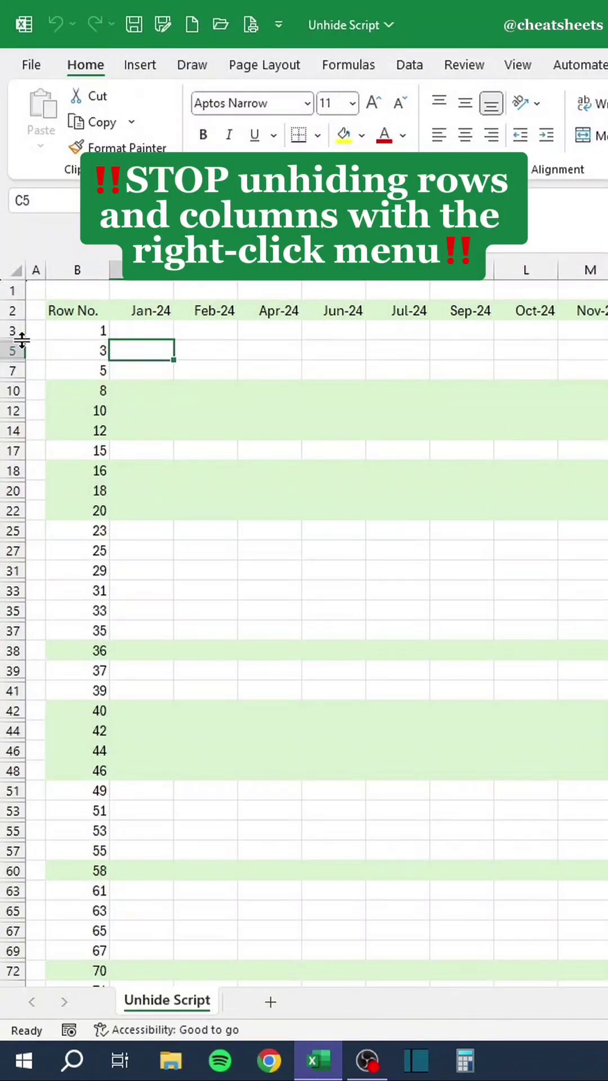
Unhide rows 4 and 6 and the Mar-24 column E by hand.
right_click(21, 349)
click(78, 710)
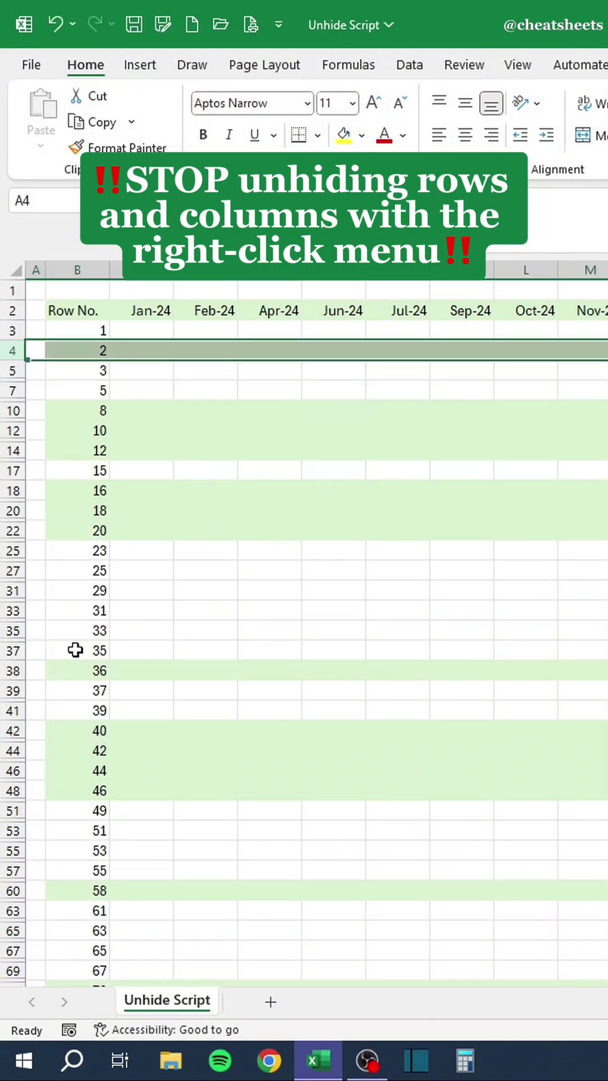
click(21, 394)
right_click(20, 394)
click(79, 751)
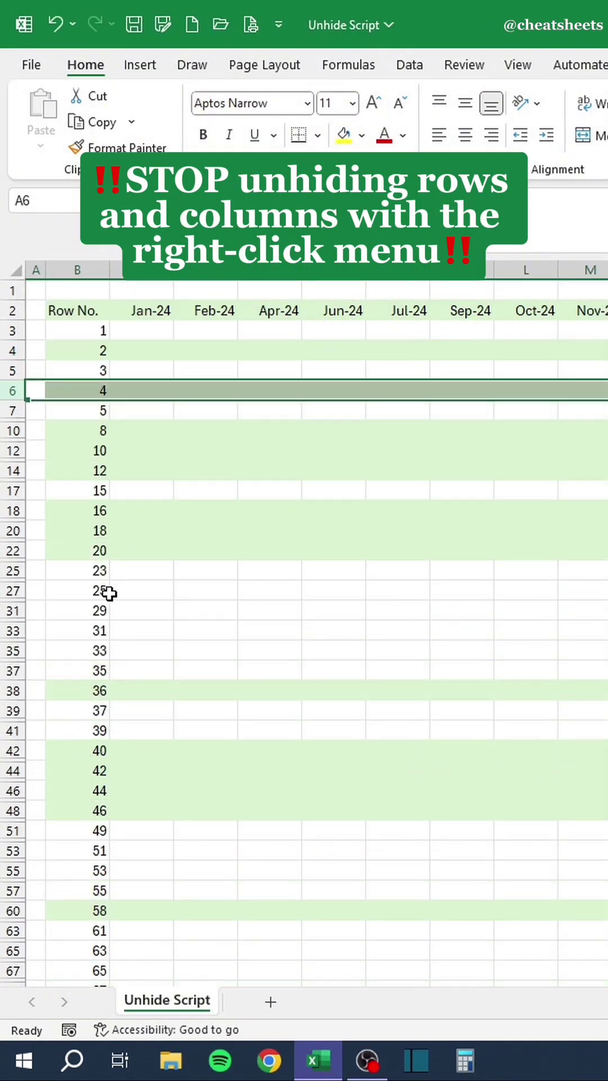
right_click(240, 281)
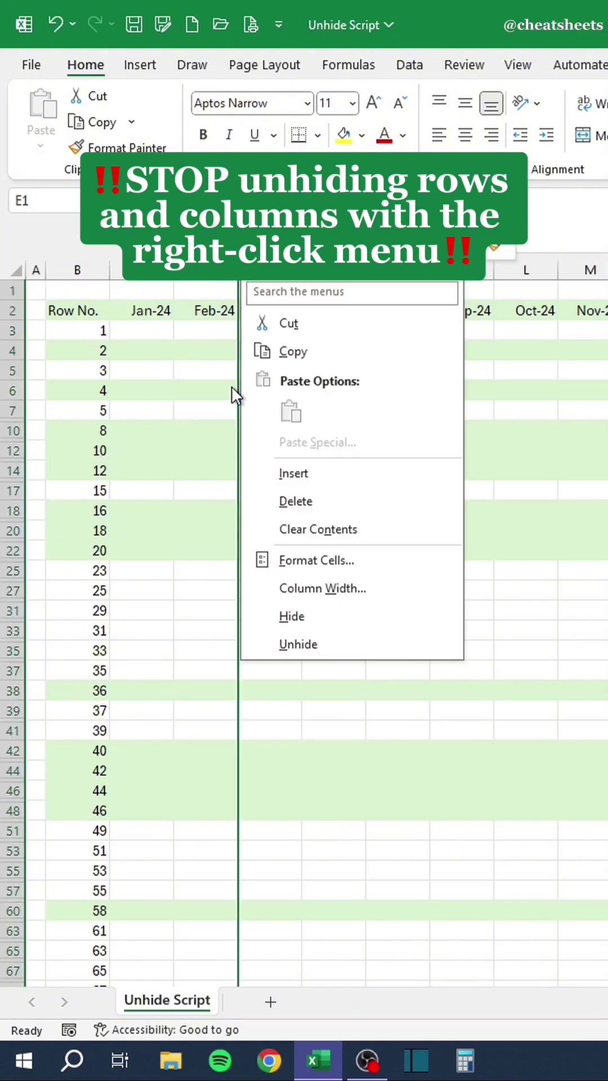
click(278, 651)
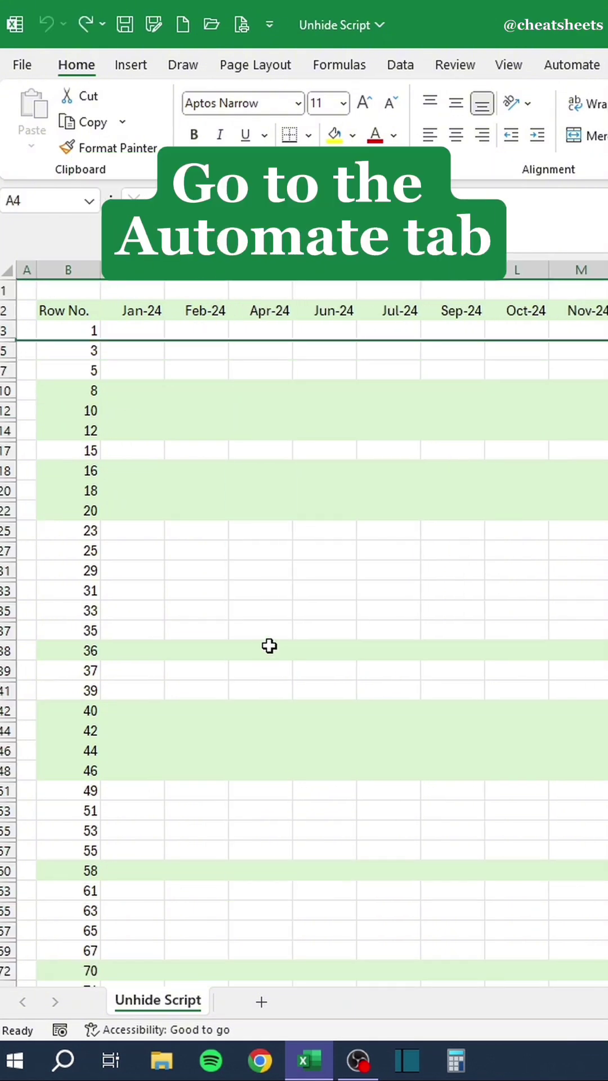
Run the Unhide All Rows and Columns script and close the Code Editor.
click(498, 66)
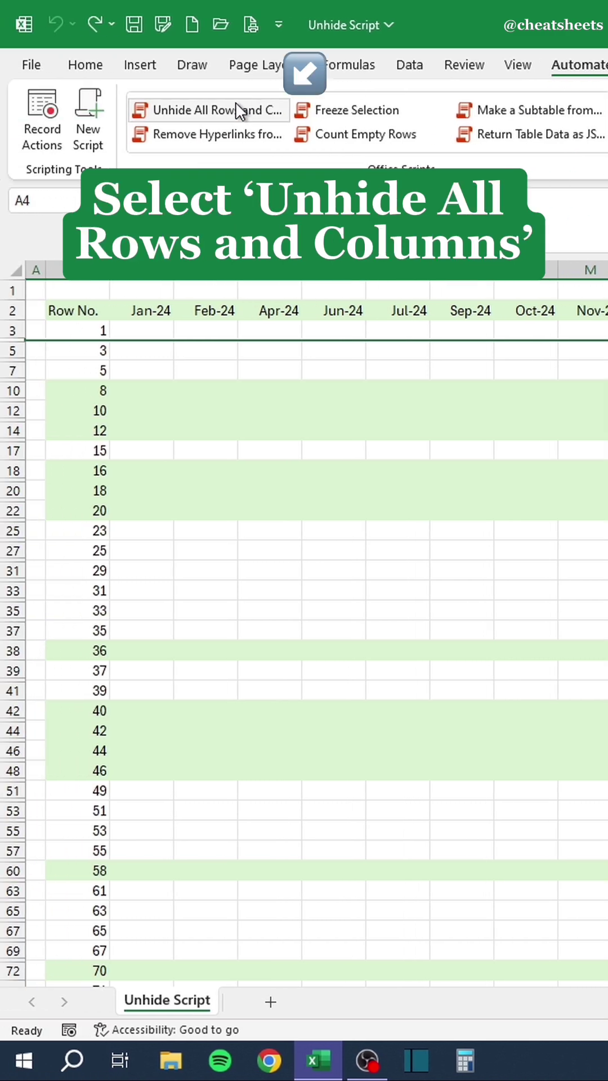
click(175, 107)
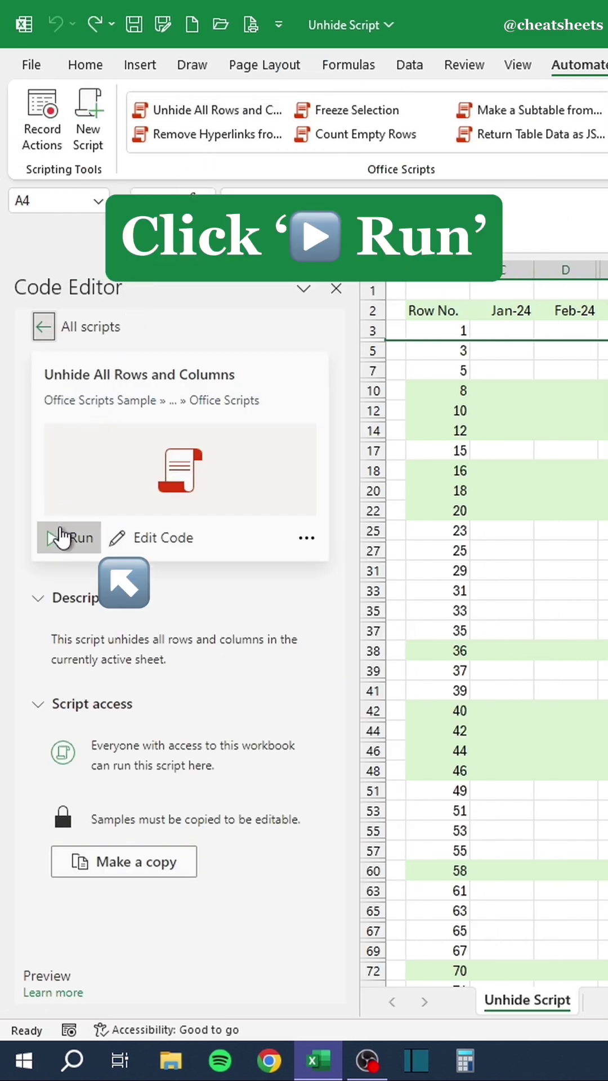
click(60, 539)
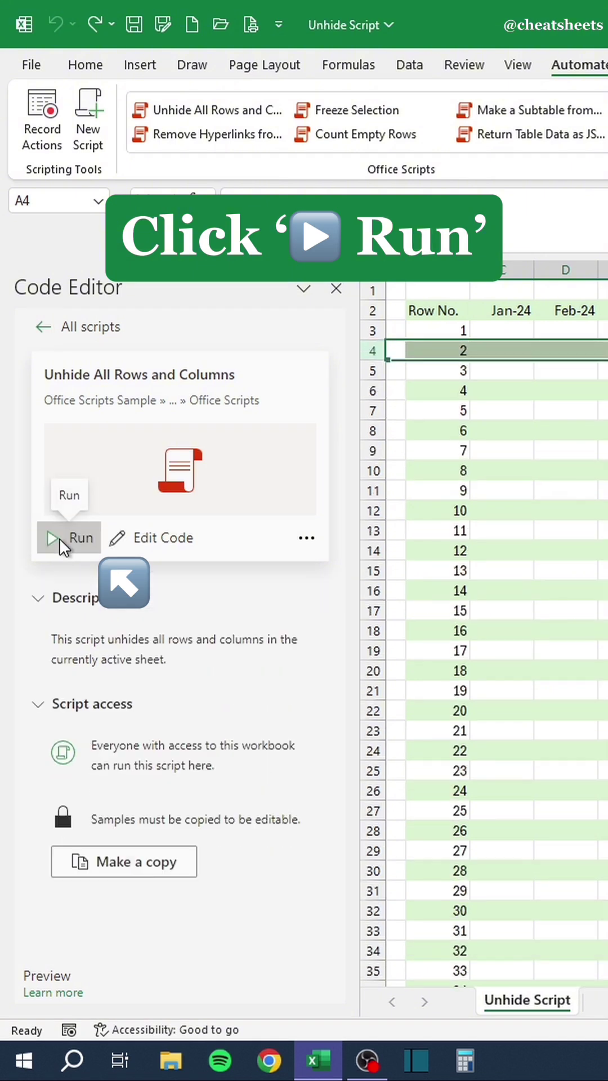
click(337, 288)
click(293, 429)
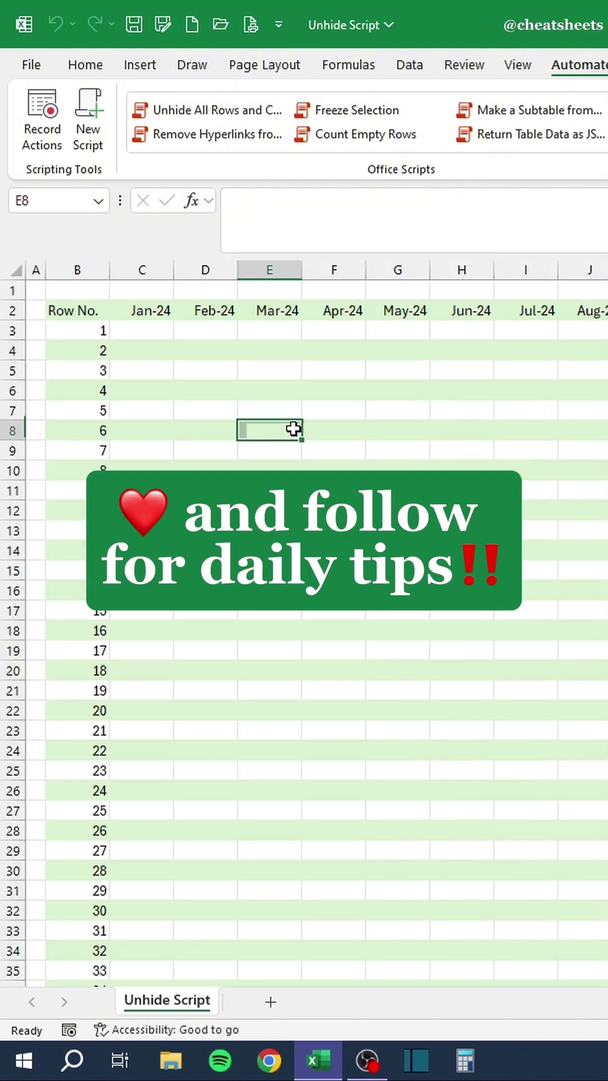
scroll(305, 634, down, 20)
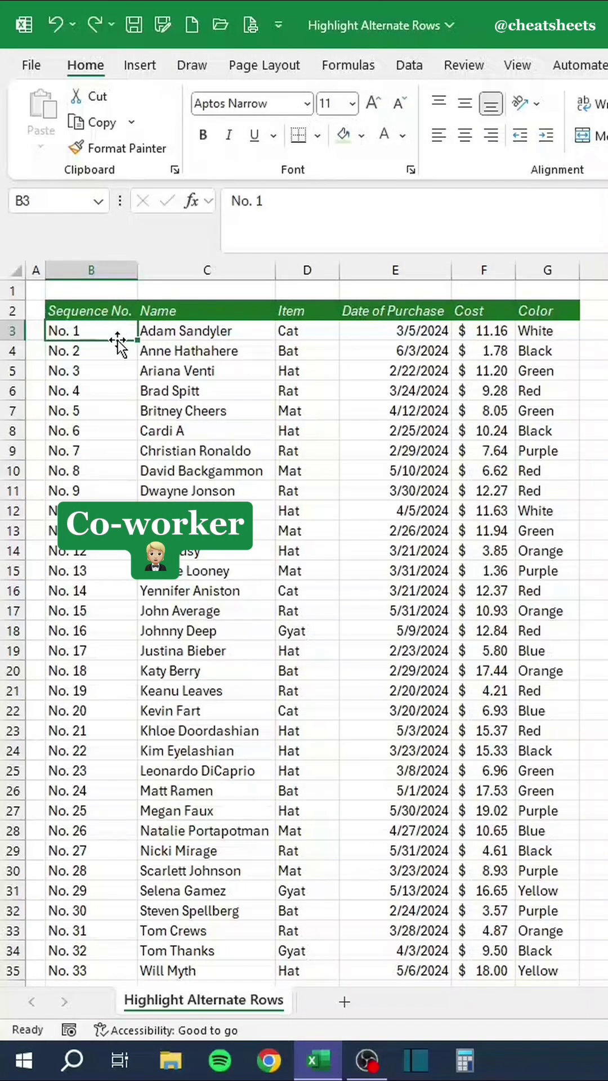
Fill the No. 2, No. 4 and No. 6 rows light green by hand.
drag(53, 351, 527, 358)
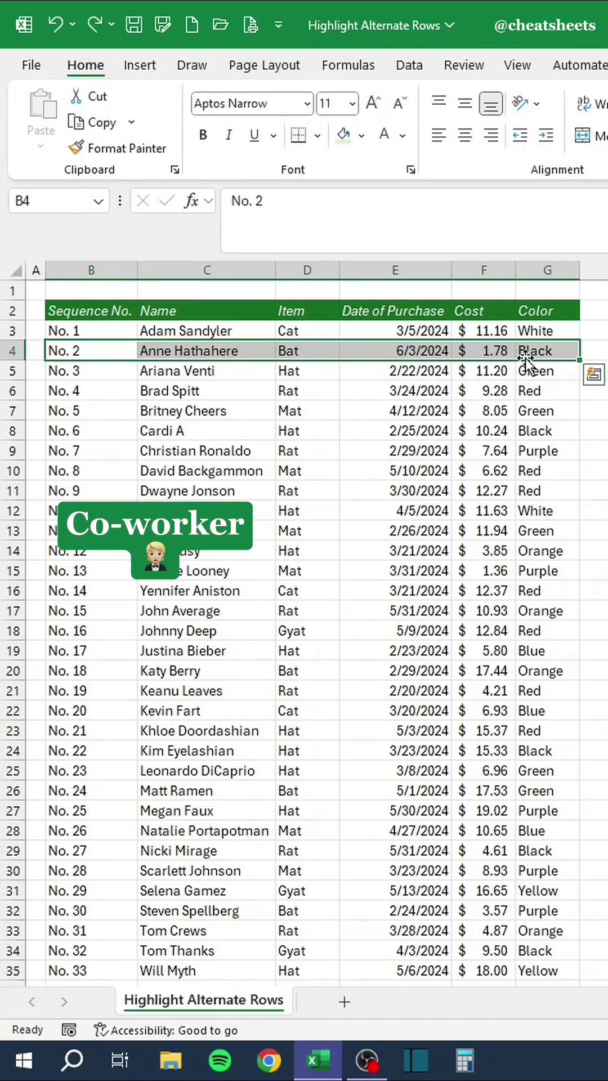
click(343, 135)
drag(113, 390, 526, 391)
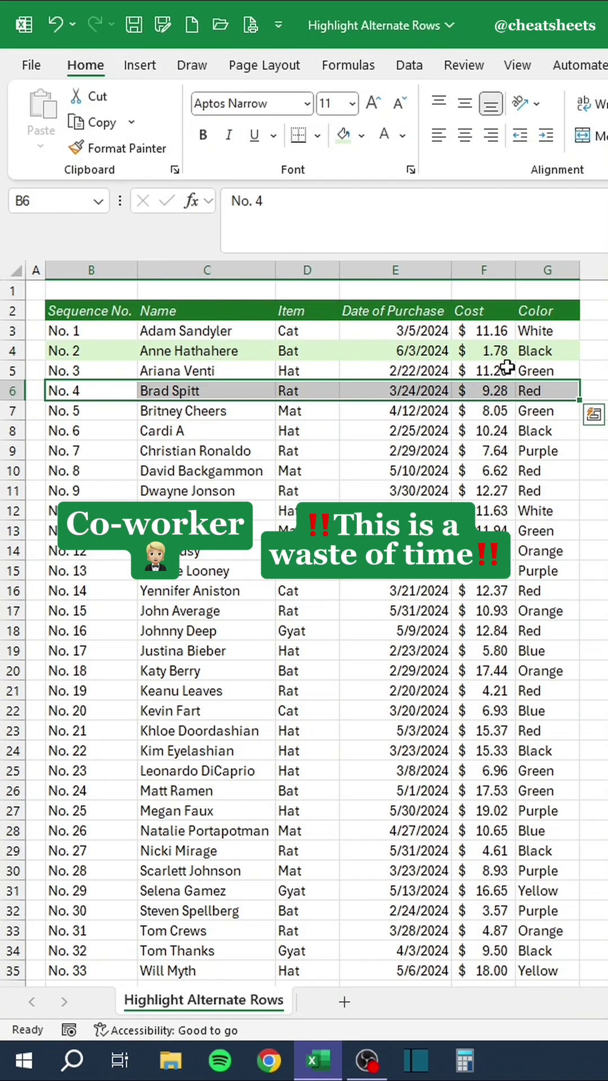
click(343, 135)
drag(70, 431, 527, 431)
click(343, 135)
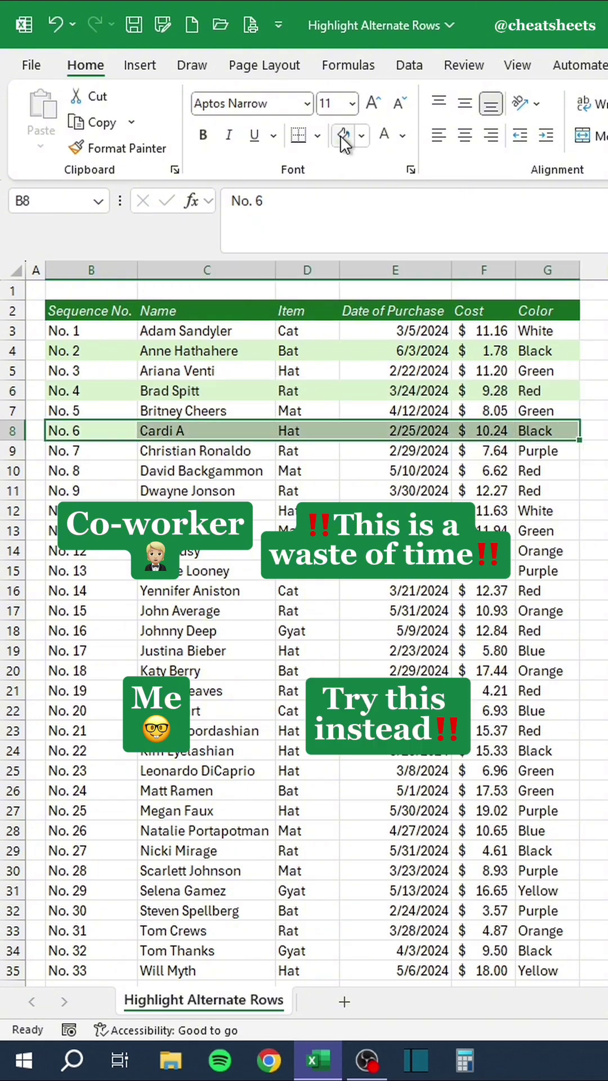
Undo the manual green fills and select the whole purchase table B3:G35.
key(ctrl+z)
key(ctrl+z)
key(ctrl+z)
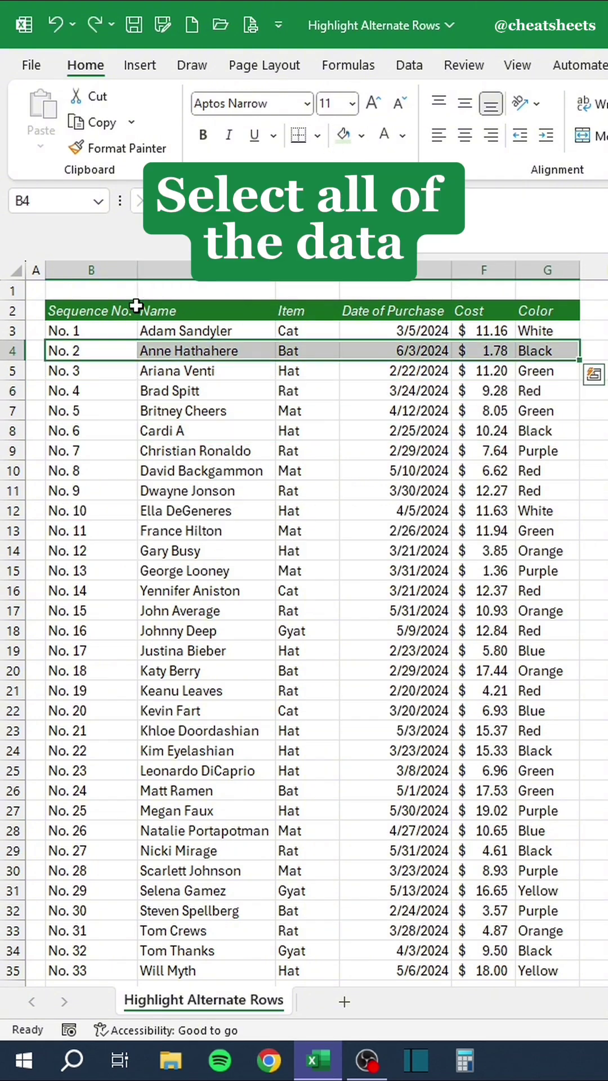
drag(102, 331, 553, 968)
key(alt)
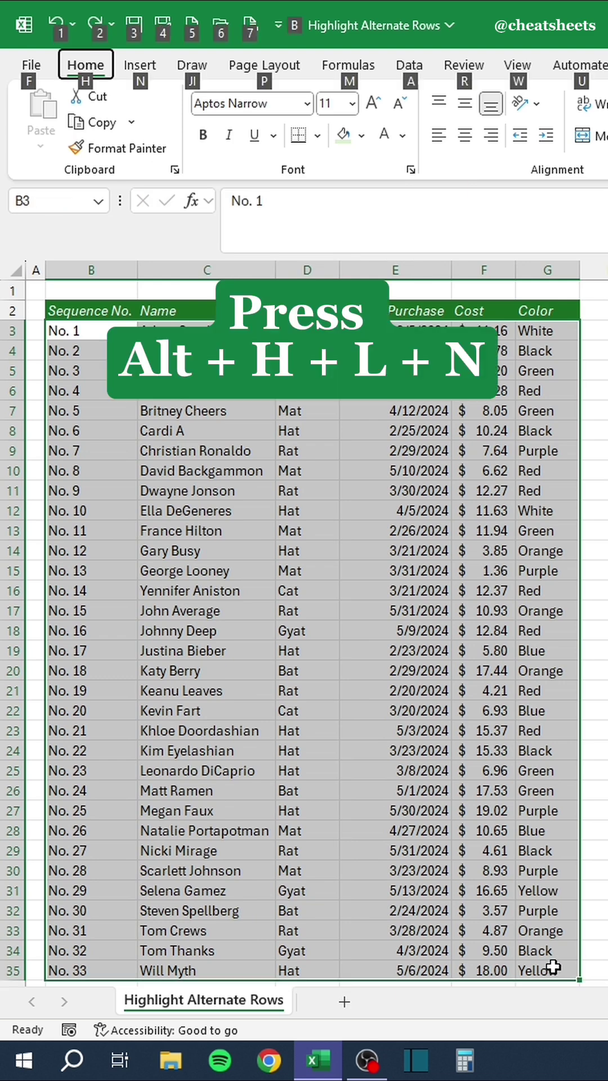
Create a formula rule =MOD(ROW(),2)=0 with a light green fill for the table.
key(h)
key(l)
key(n)
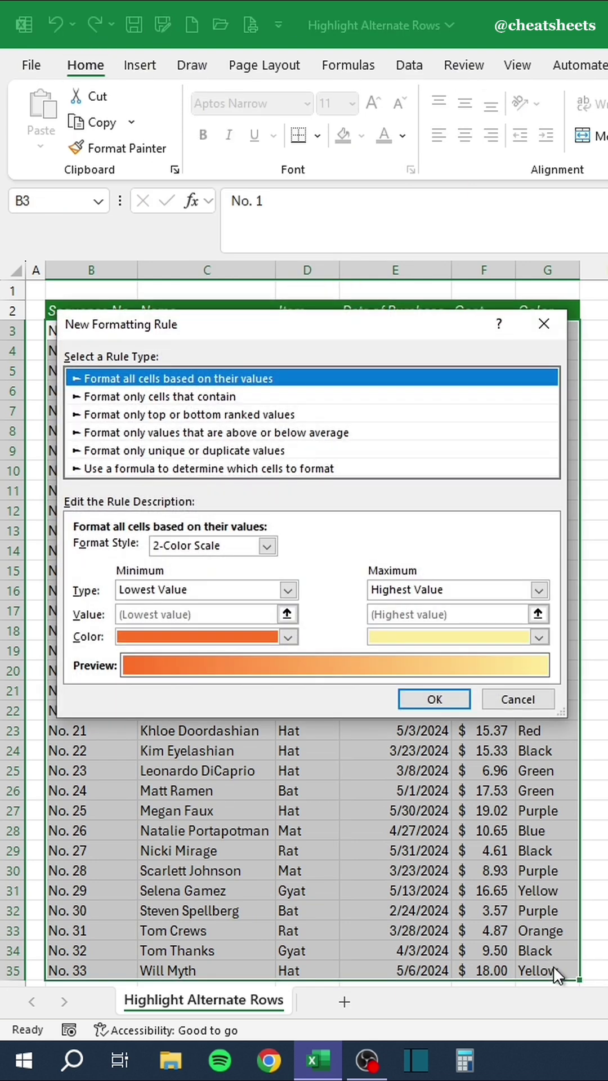
click(231, 470)
click(207, 547)
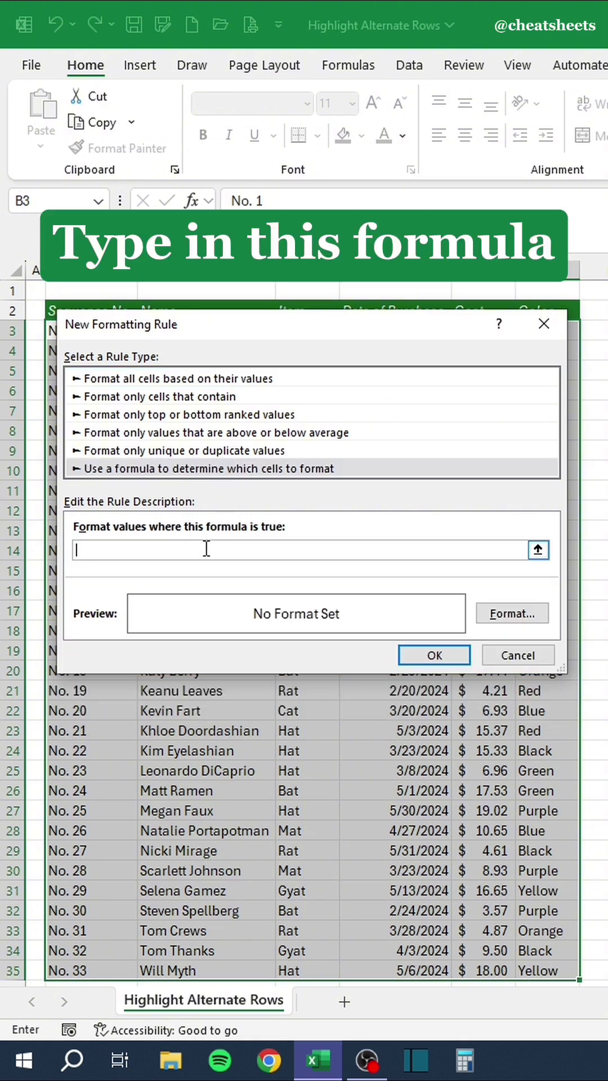
text(=MOD(ROW(),2)=0)
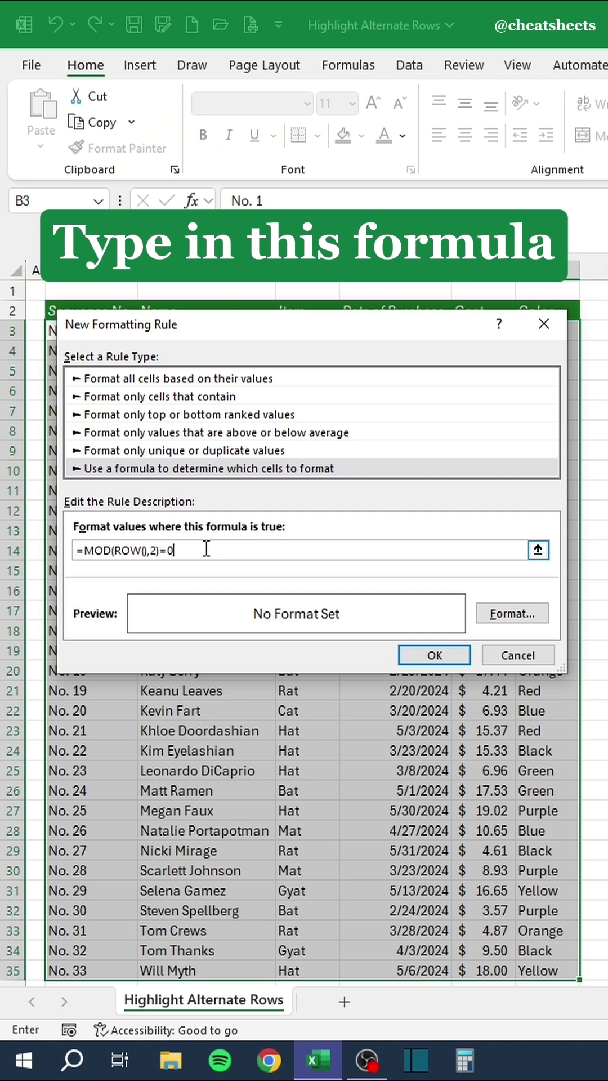
click(495, 617)
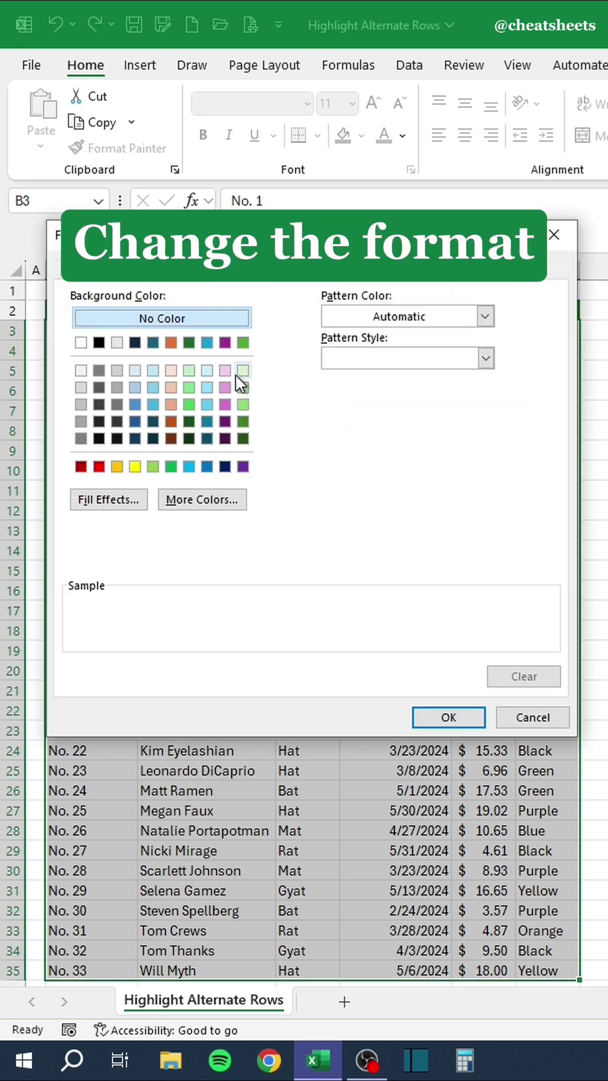
click(243, 372)
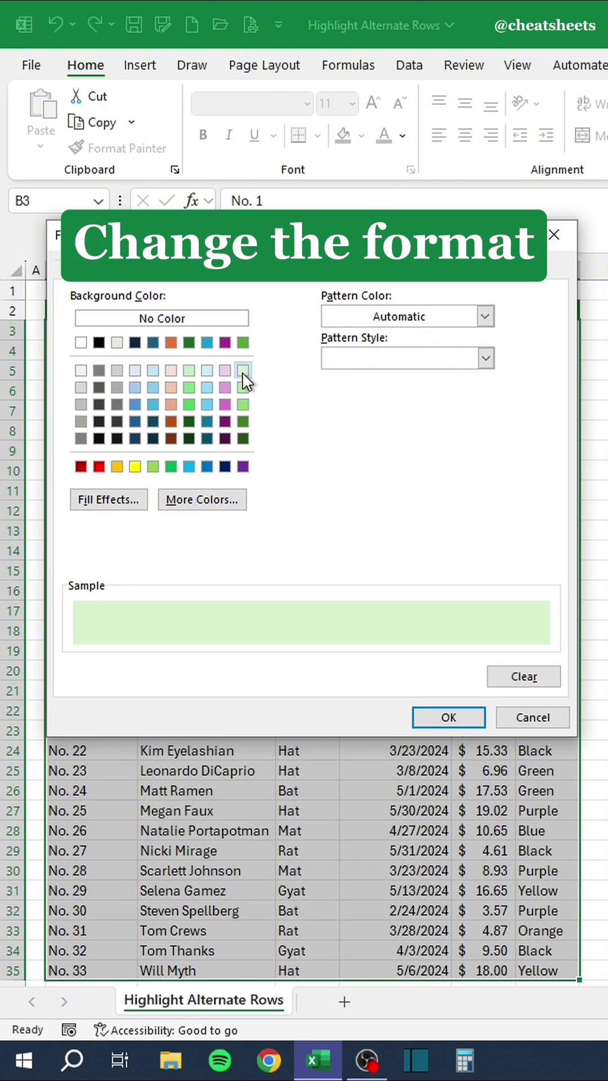
click(437, 718)
click(418, 651)
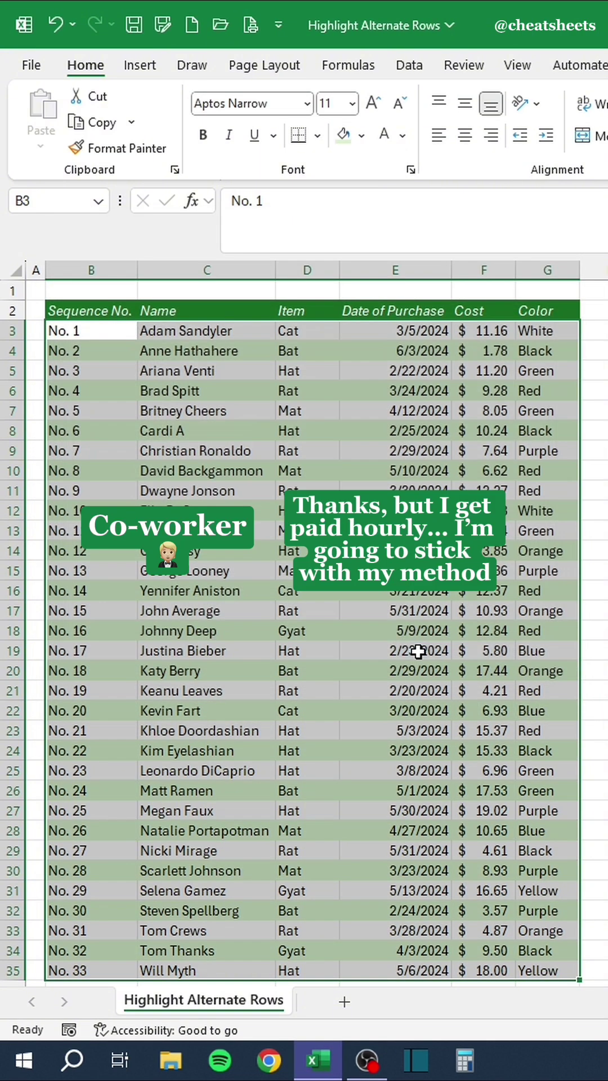
Deselect the banded table, then select across the Mar-24 column in the DON'T Merge workbook.
click(418, 651)
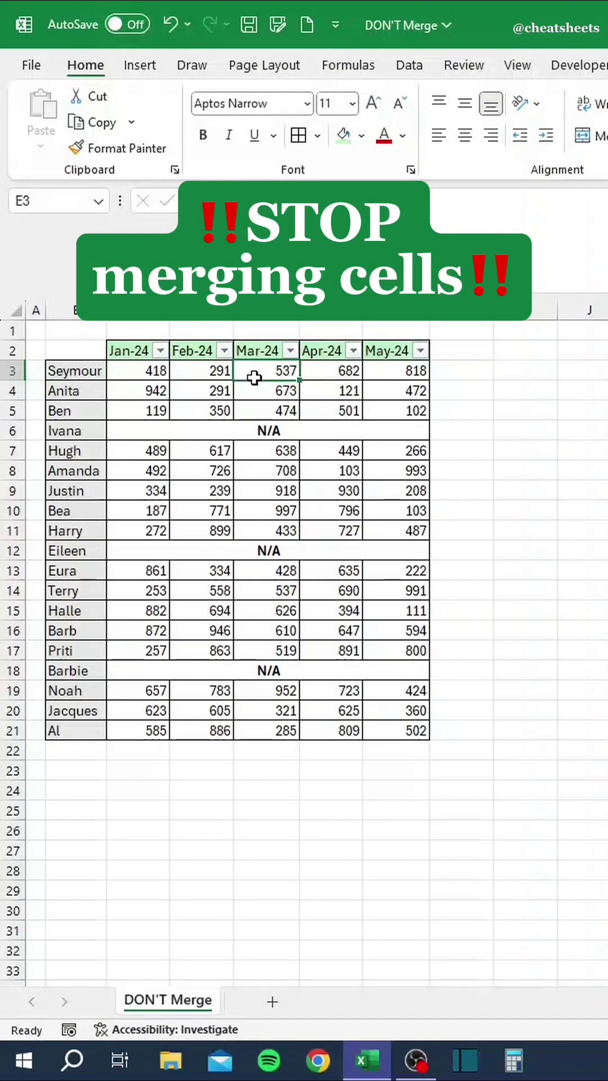
drag(255, 377, 280, 376)
Attempt a Mar-24 smallest-to-largest sort, dismiss the merged-cells error, and select C6:G6.
click(290, 351)
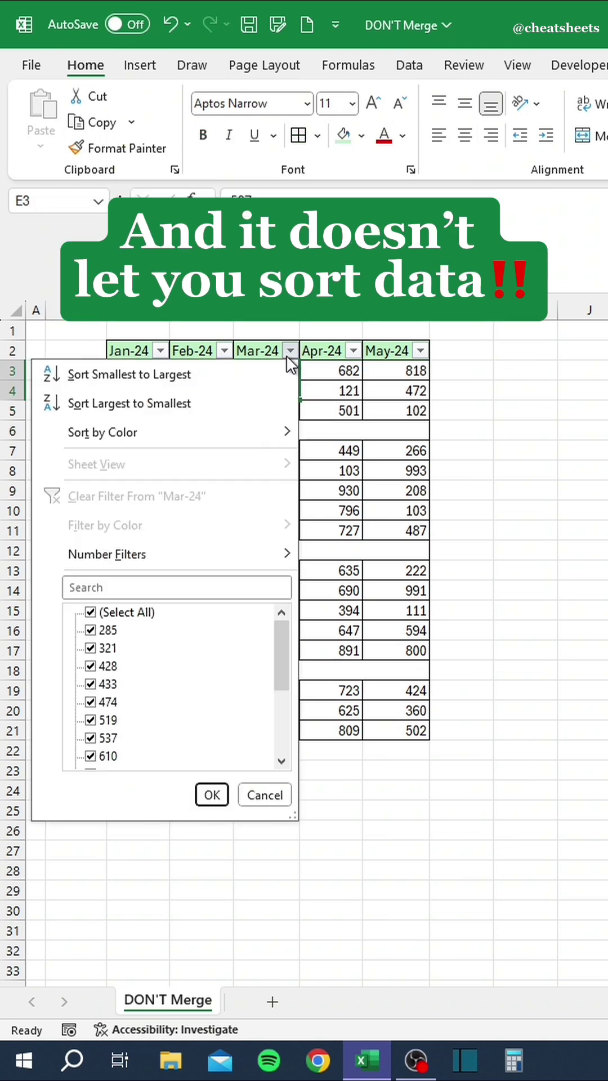
click(263, 370)
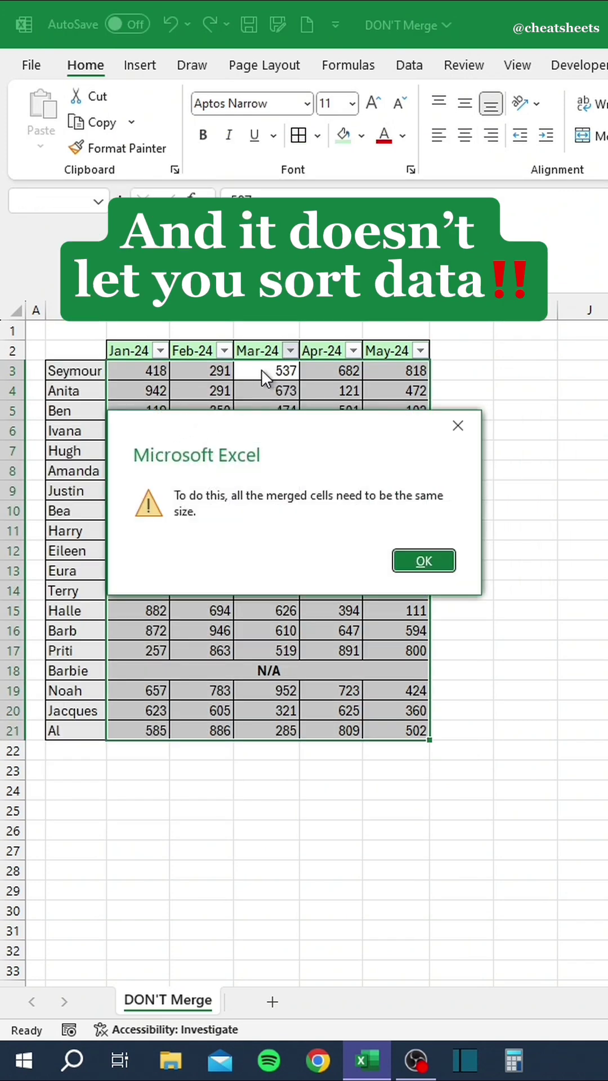
click(421, 561)
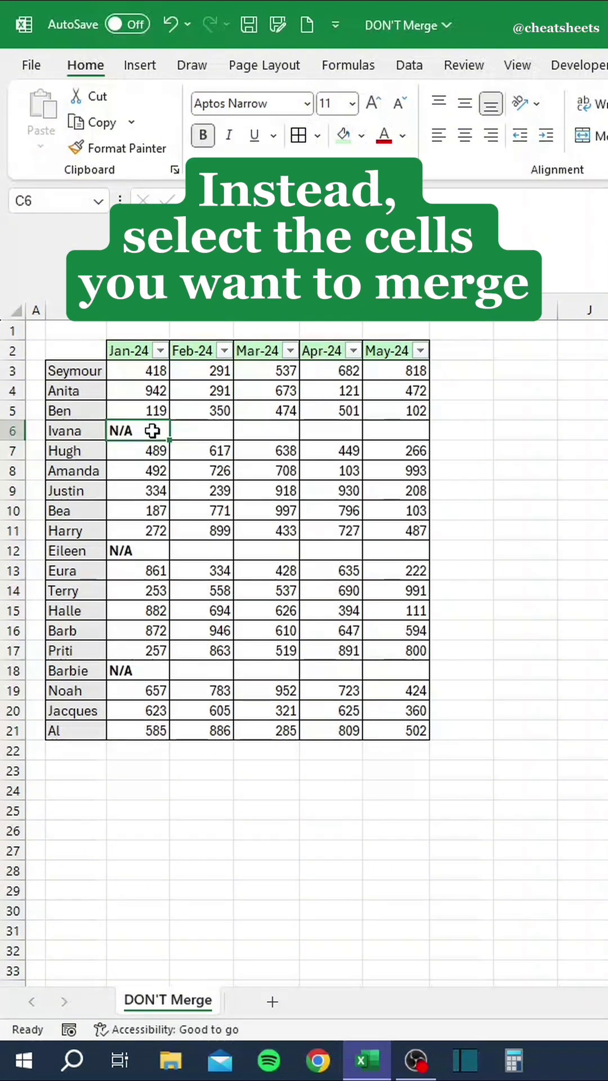
drag(152, 431, 374, 431)
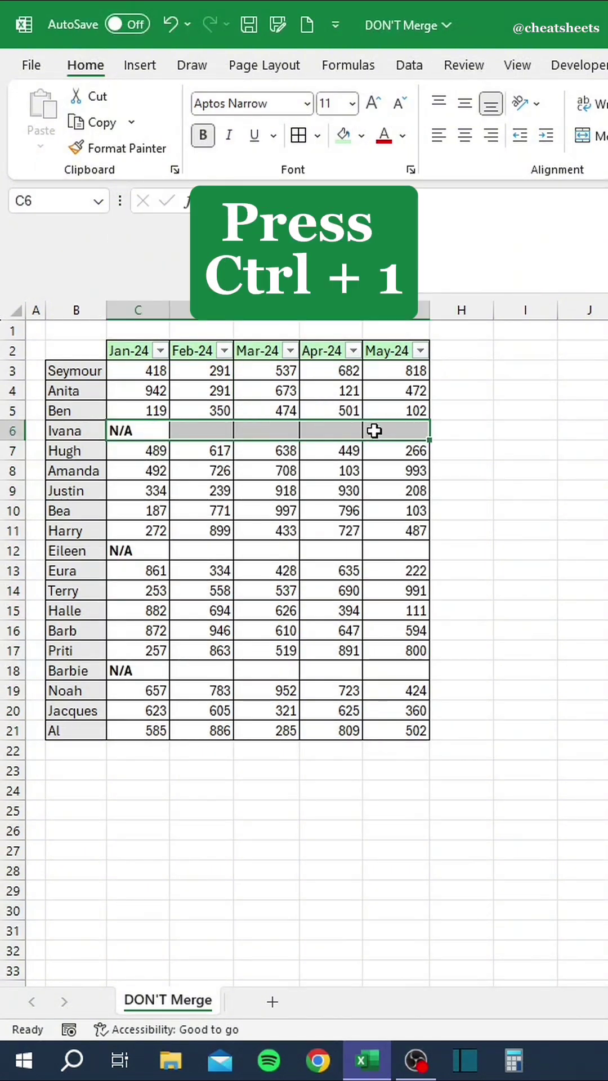
Center Ivana's N/A across C6:G6 using Center Across Selection alignment.
key(ctrl+1)
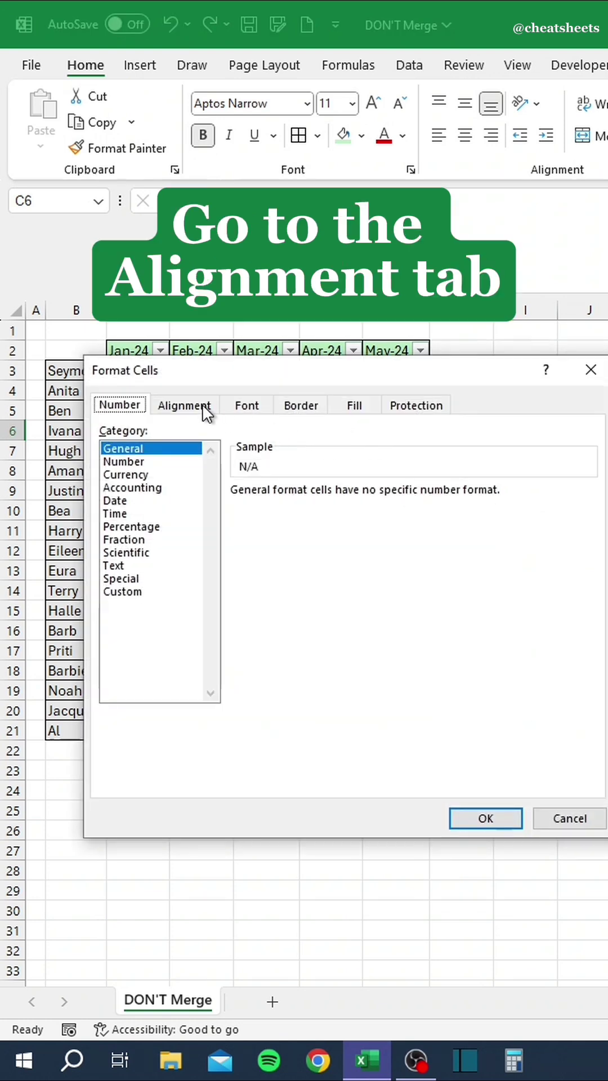
click(203, 405)
click(215, 469)
click(209, 569)
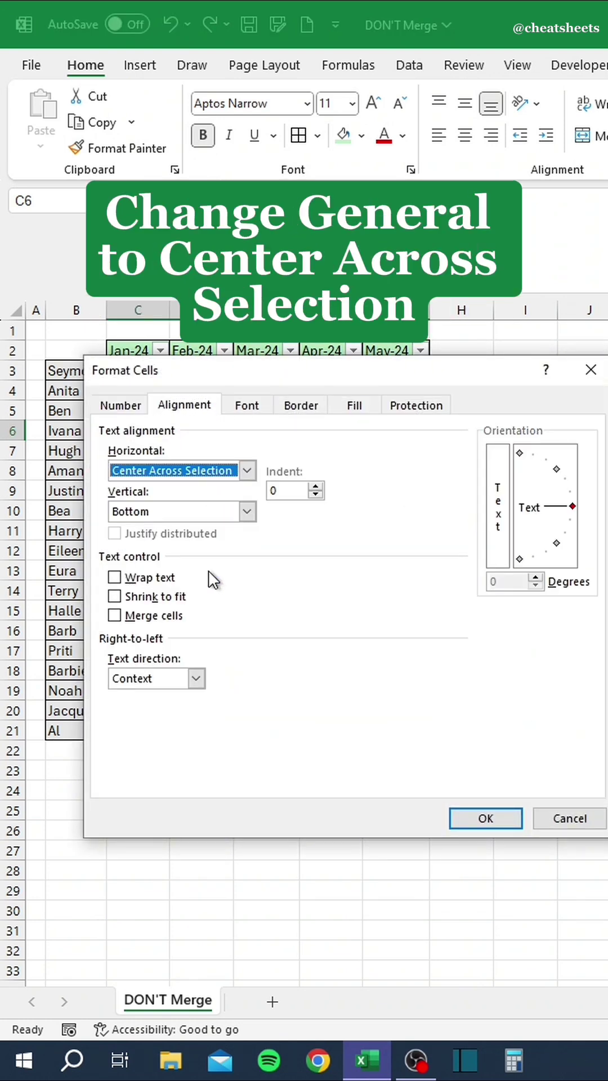
click(482, 823)
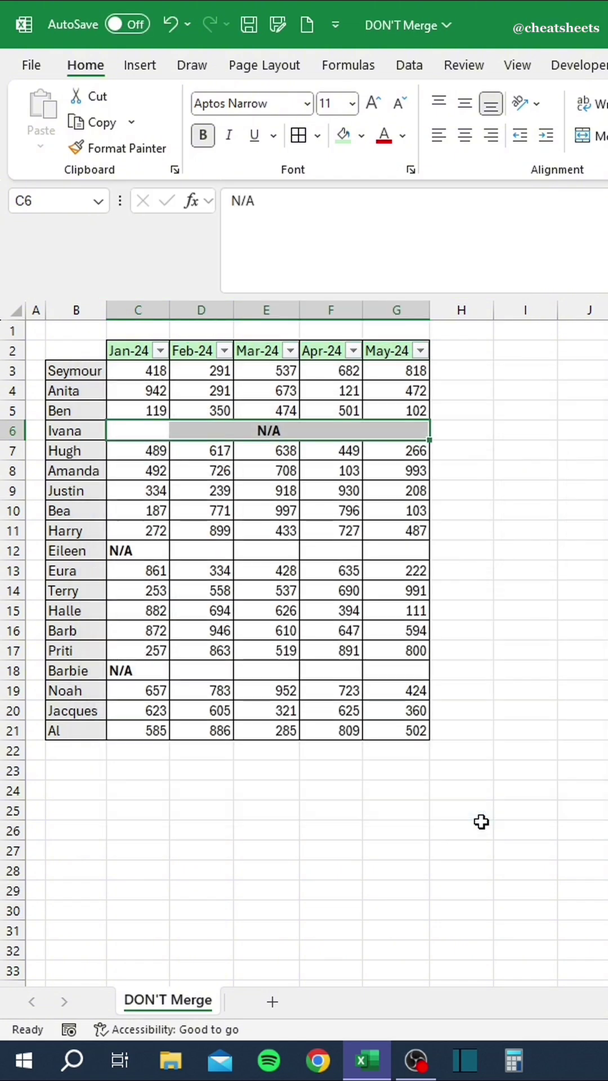
Copy row 6's centred N/A into Eileen's and Barbie's rows at C12 and C18.
key(ctrl+c)
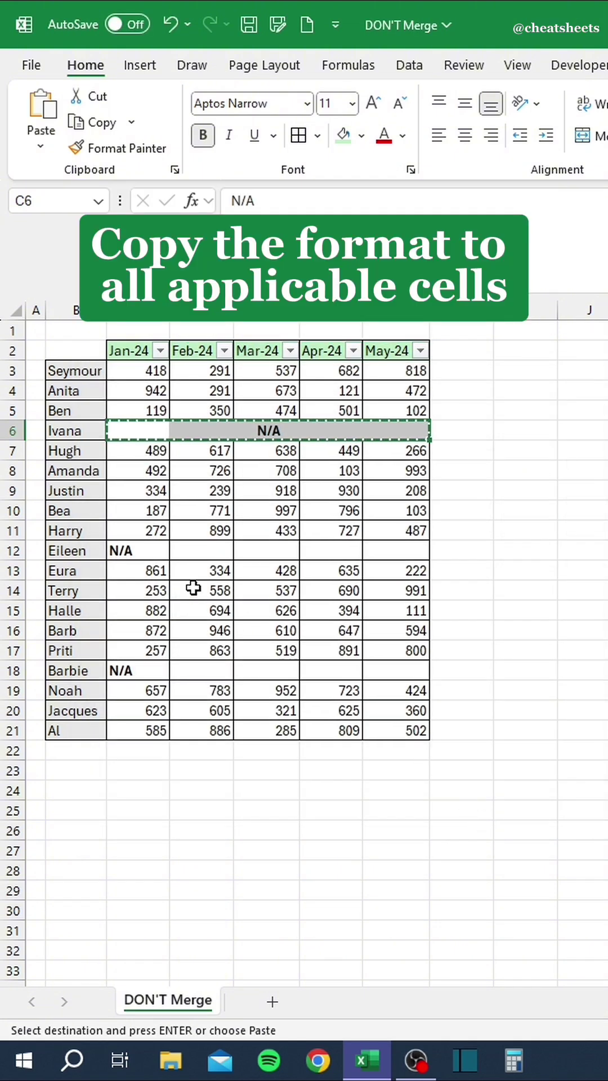
click(148, 550)
key(ctrl+v)
click(147, 668)
key(ctrl+v)
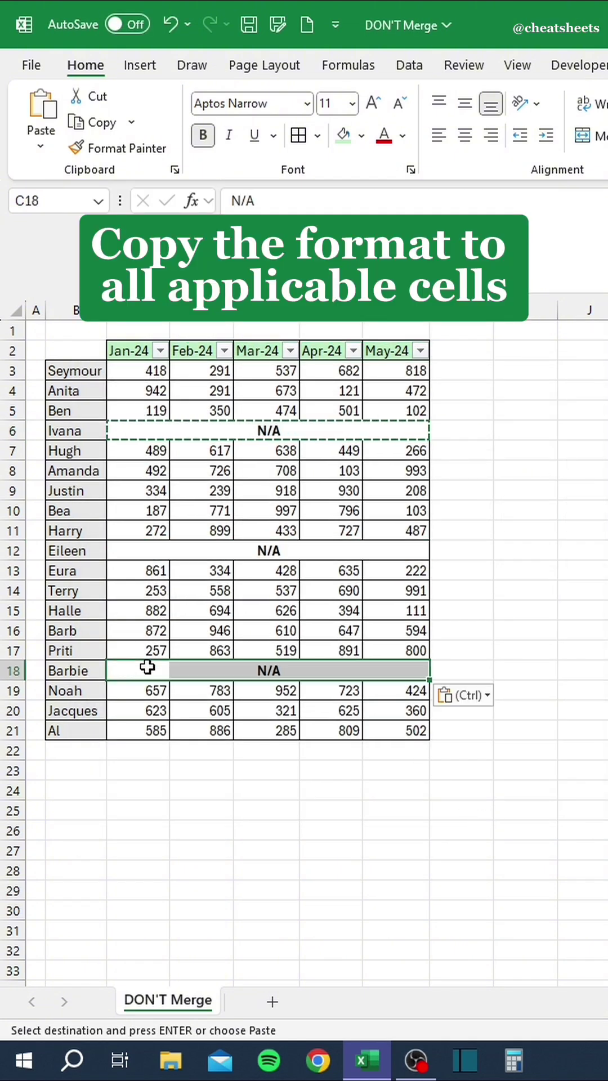
key(Escape)
drag(256, 371, 270, 711)
Sort the table by Apr-24 ascending, then by Mar-24 largest to smallest.
click(332, 391)
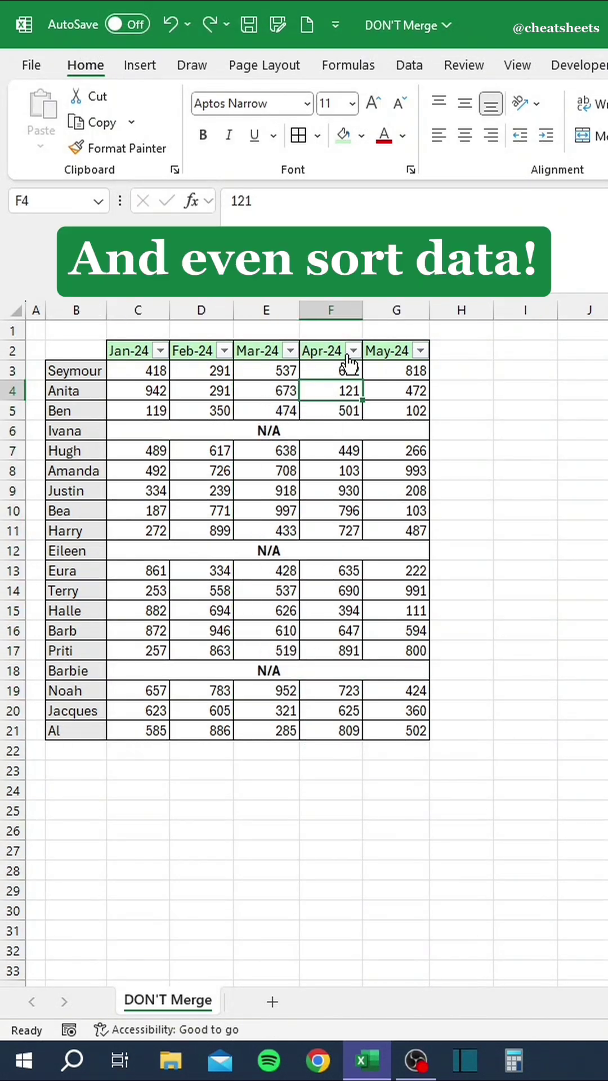
click(353, 351)
click(329, 375)
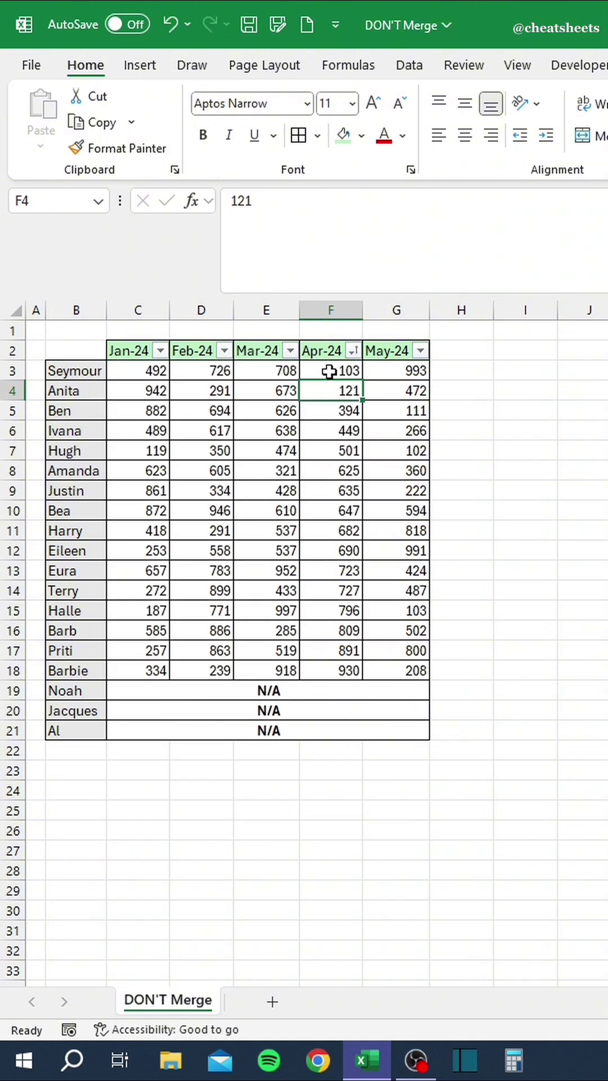
click(290, 351)
click(266, 406)
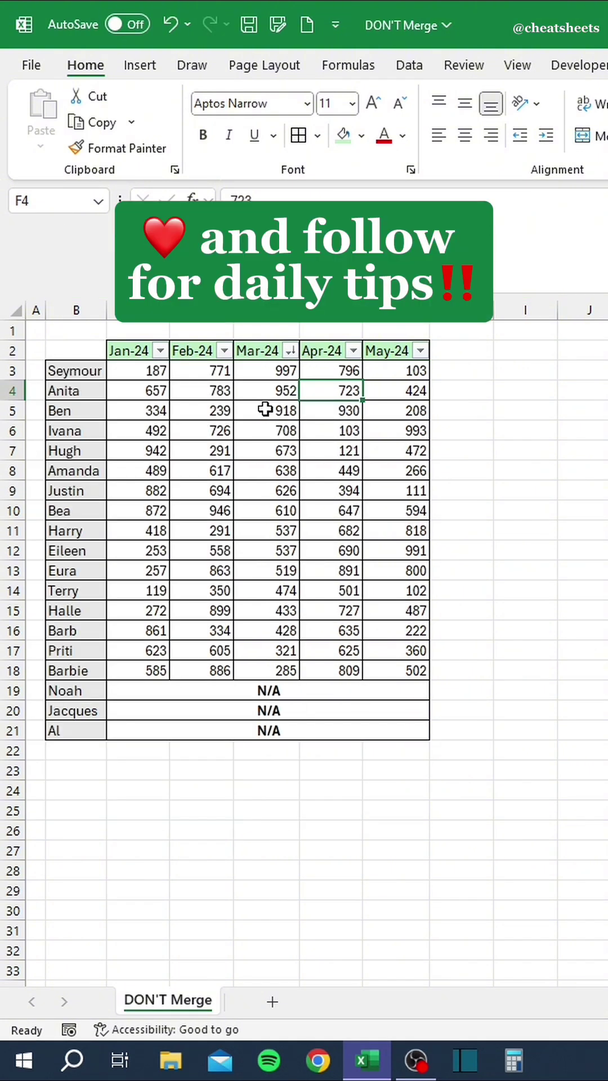
click(266, 410)
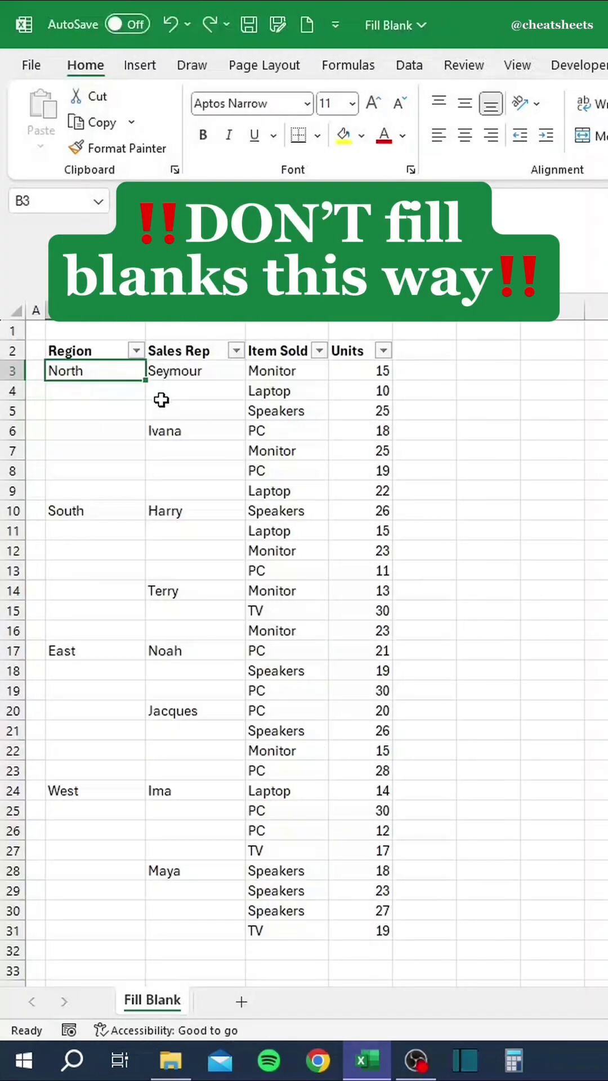
In Fill Blank, drag North down the blank Region cells and Seymour into C4:C5.
drag(146, 380, 138, 497)
click(197, 378)
drag(245, 380, 222, 492)
Undo the manual fill-downs and select every blank cell in the table via Go To Special > Blanks.
click(229, 431)
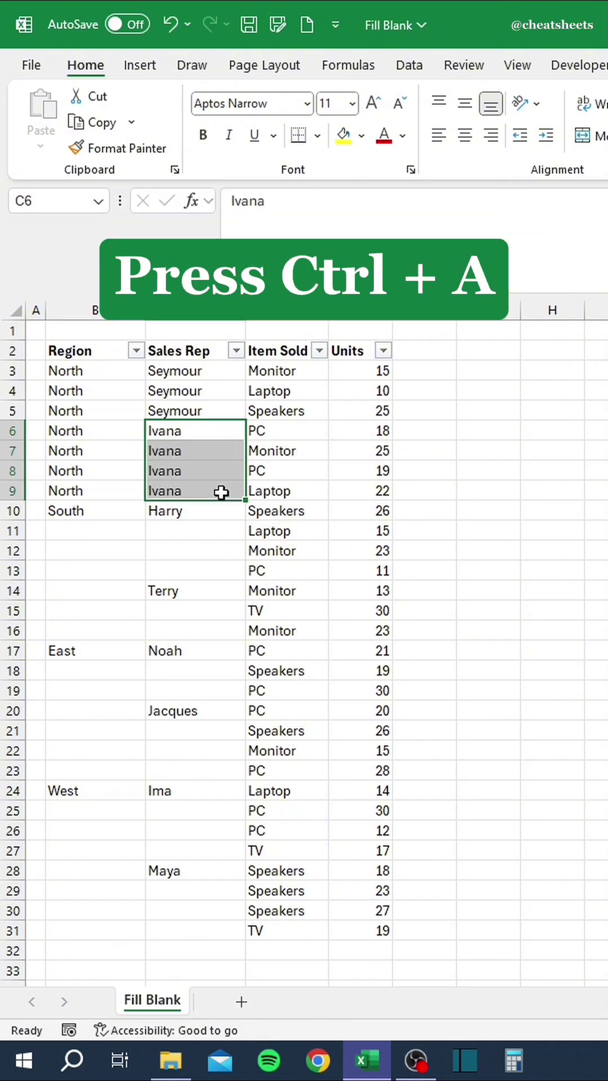
key(ctrl+z)
key(ctrl+z)
key(ctrl+z)
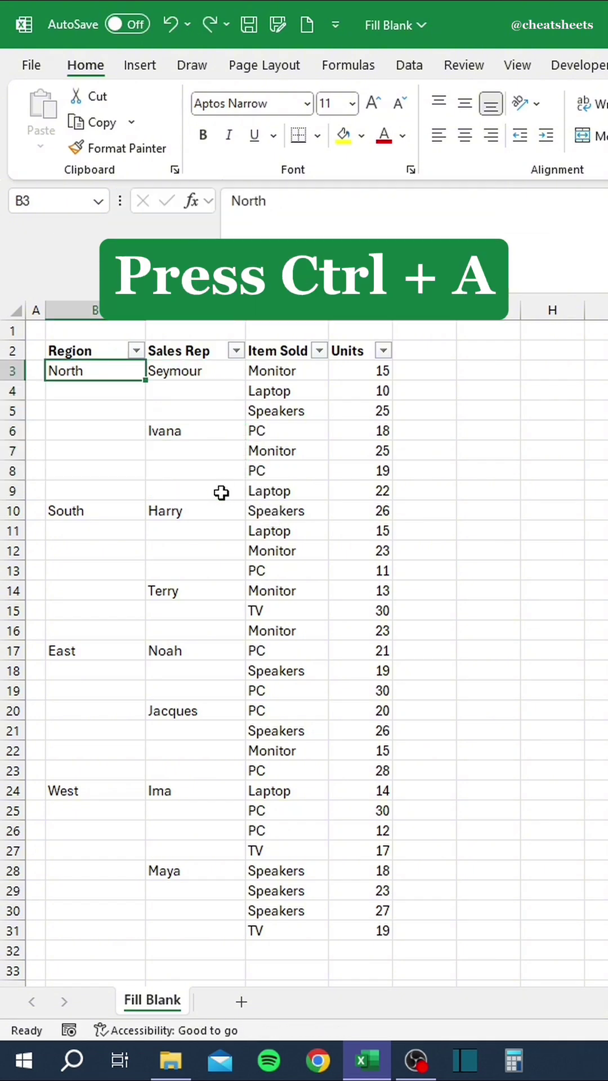
key(ctrl+a)
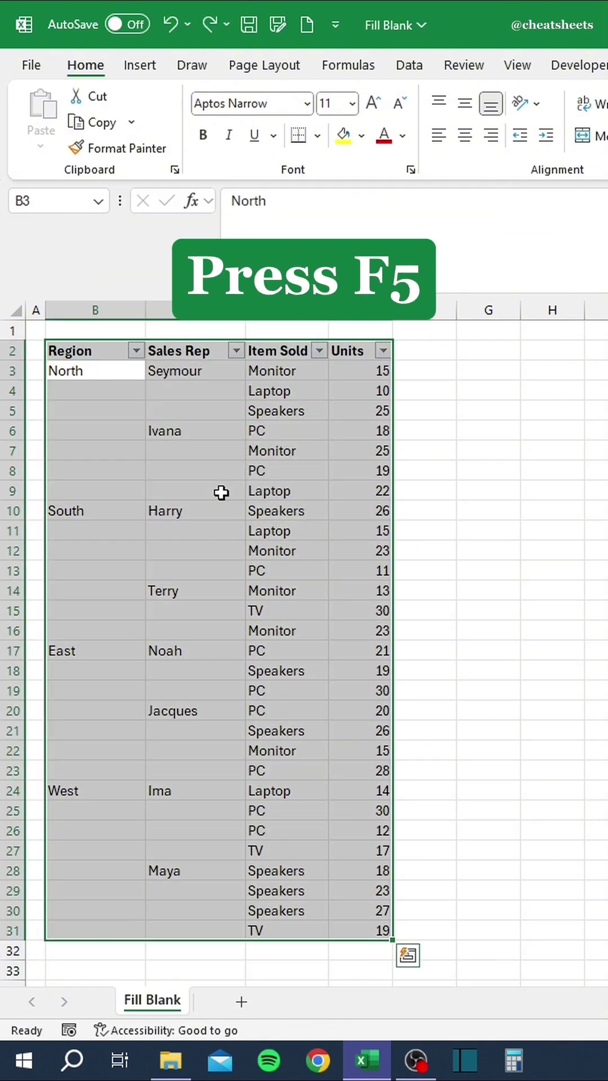
key(F5)
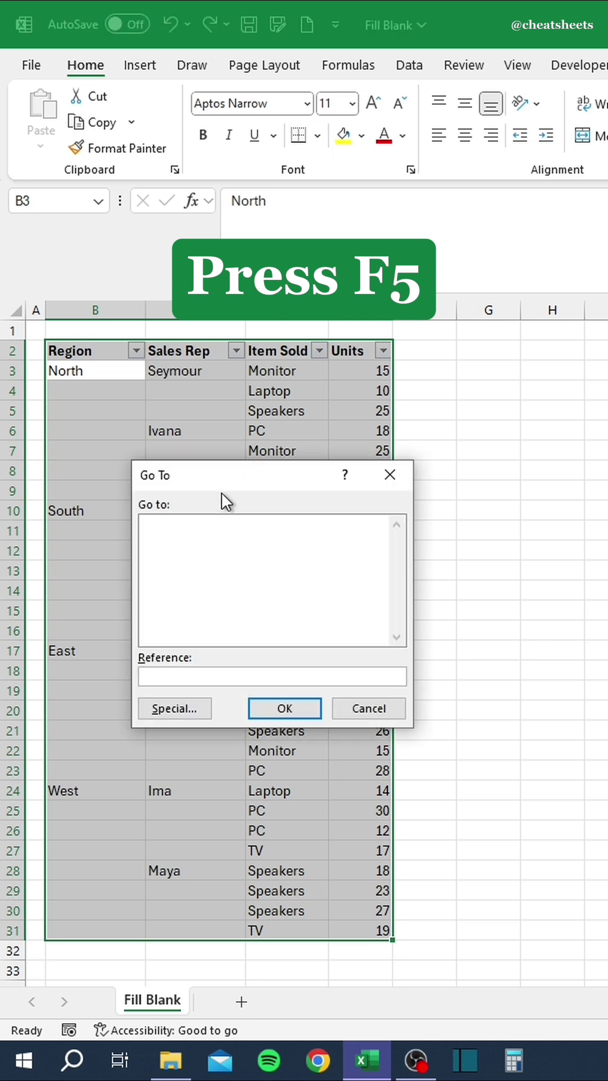
click(180, 705)
click(138, 628)
click(280, 738)
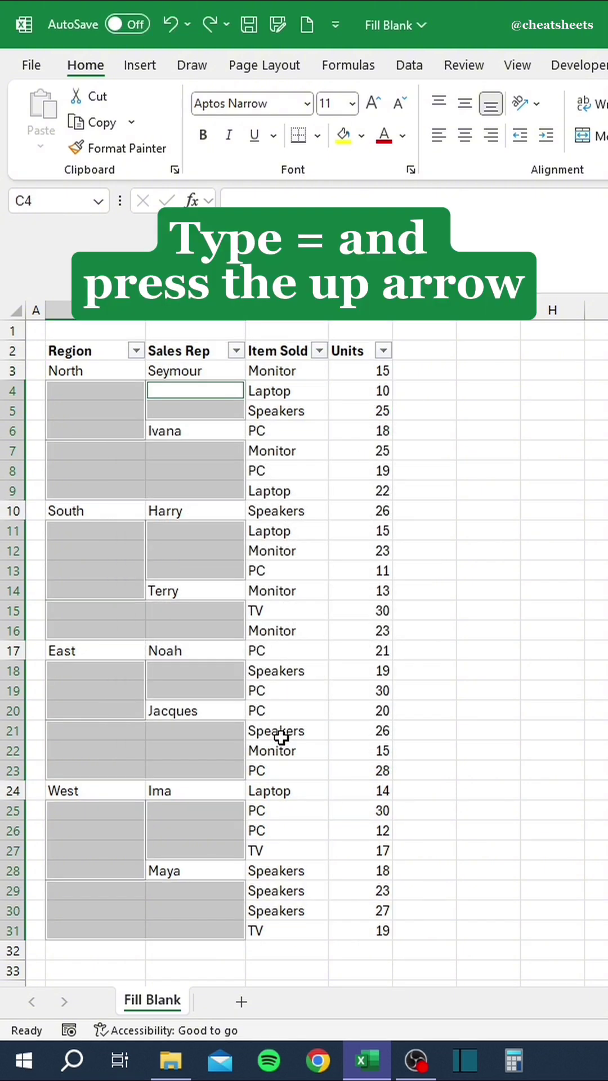
Fill all selected blanks at once with a reference to the cell above.
text(=)
key(Up)
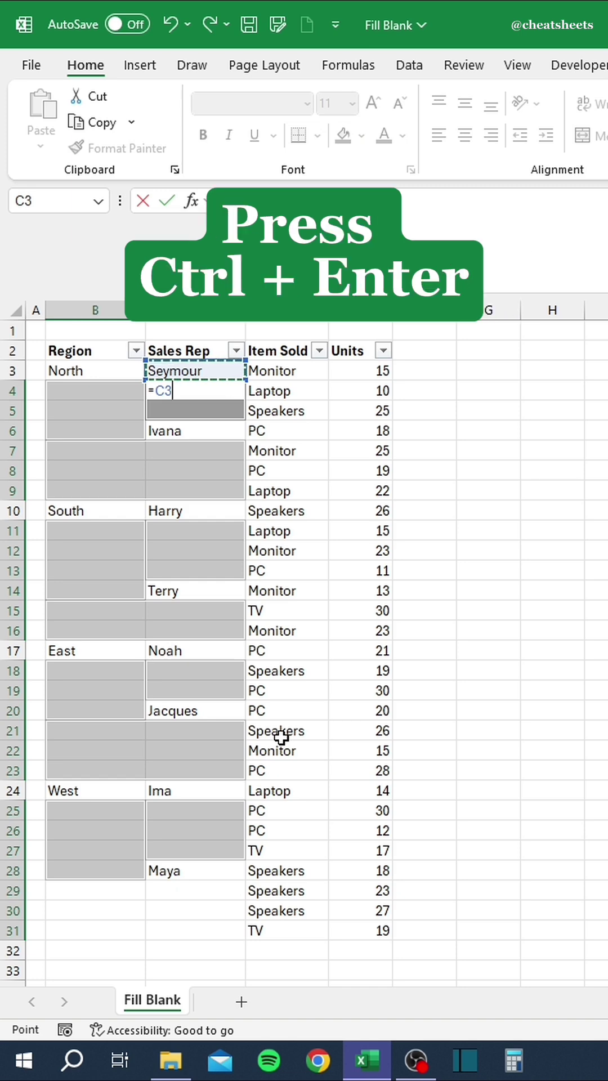
key(ctrl+Return)
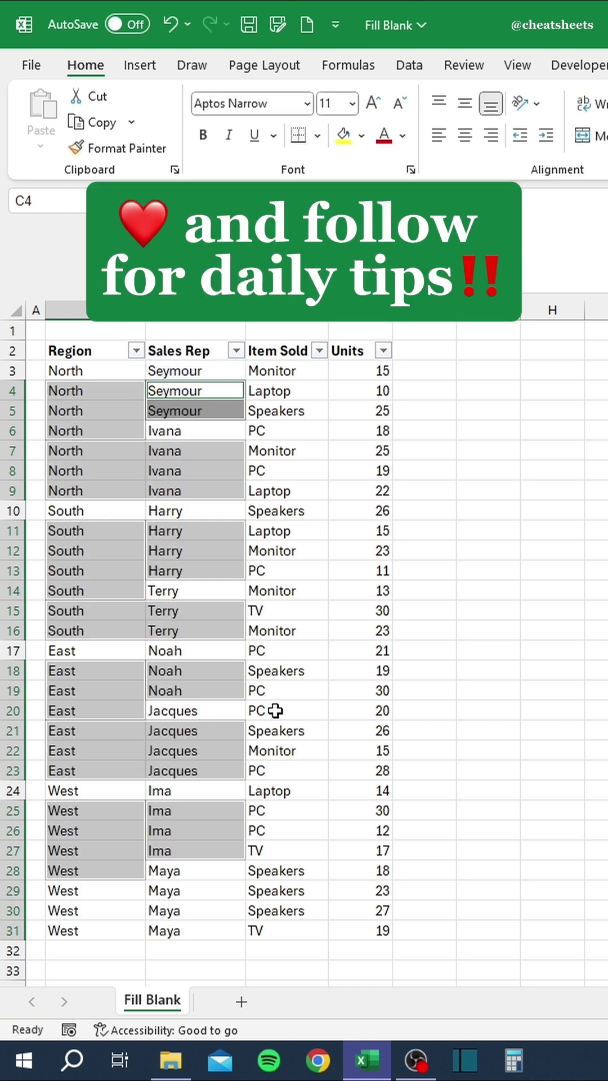
click(101, 366)
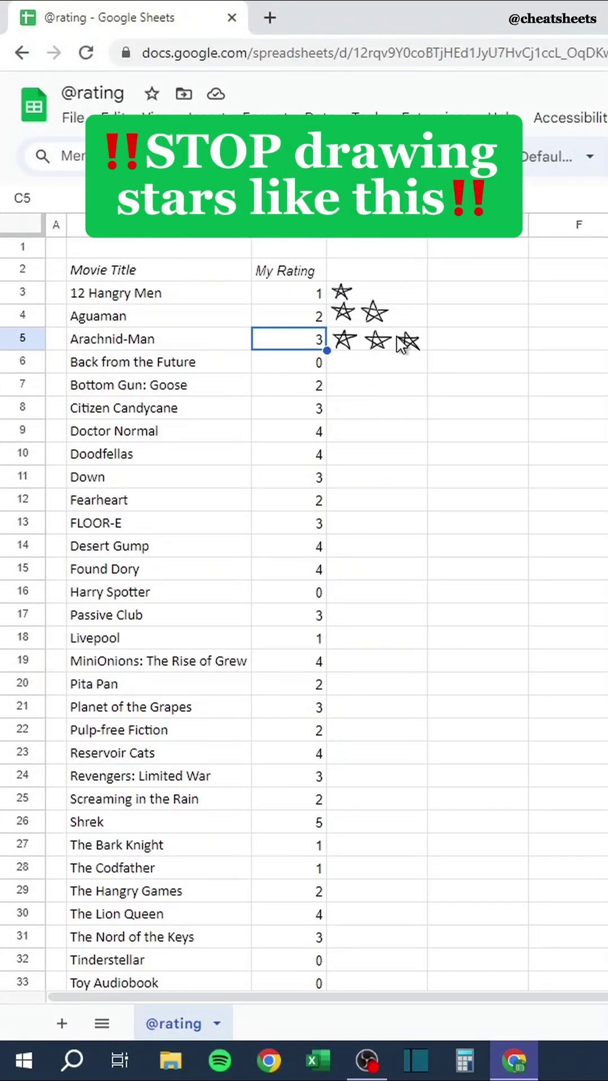
click(404, 353)
key(Delete)
drag(299, 293, 290, 986)
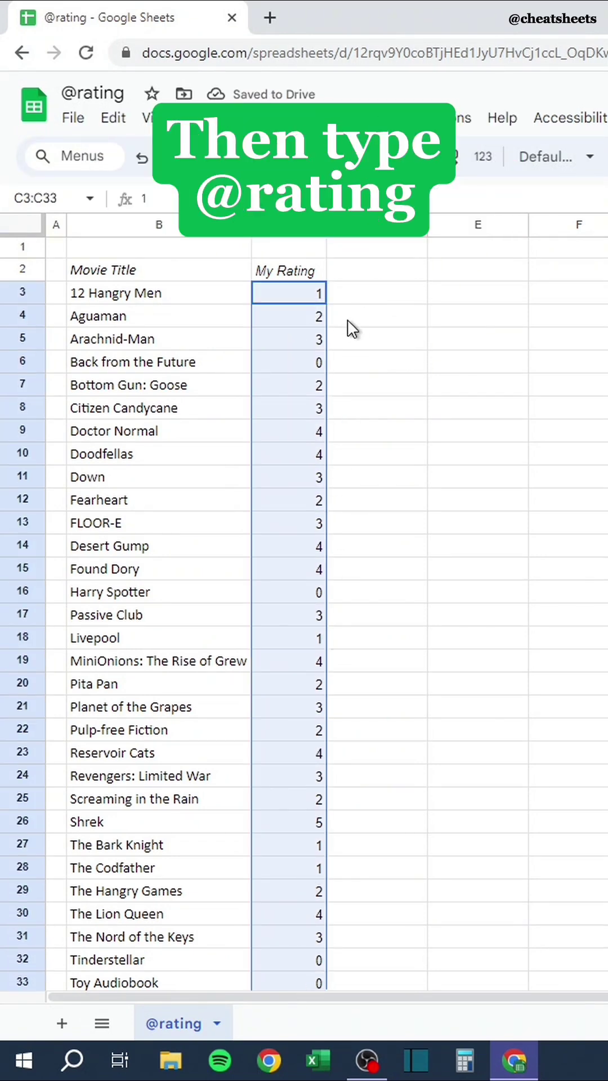
text(@rating)
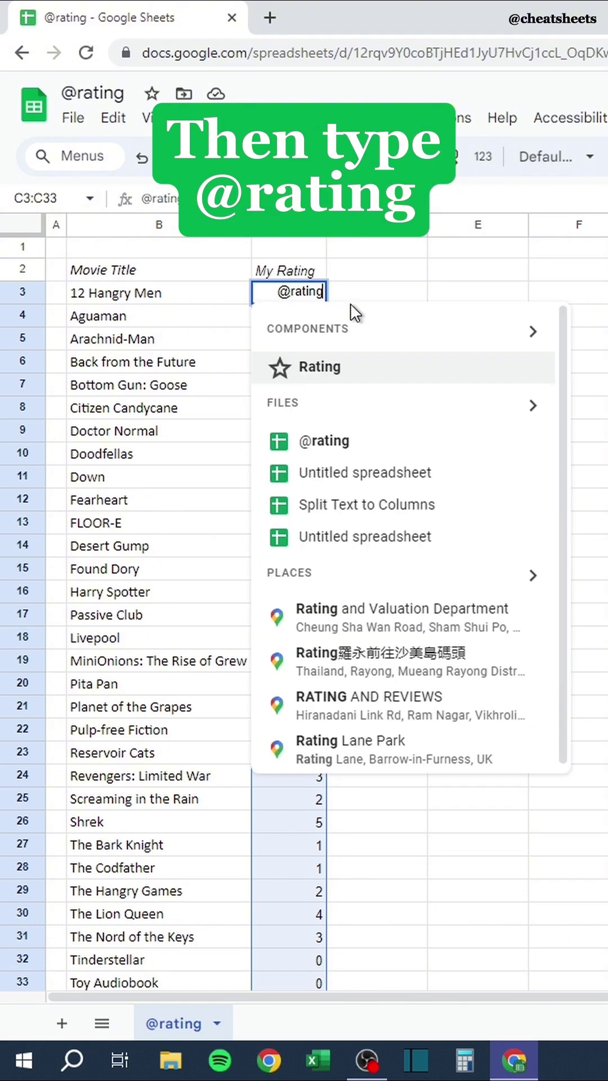
click(341, 376)
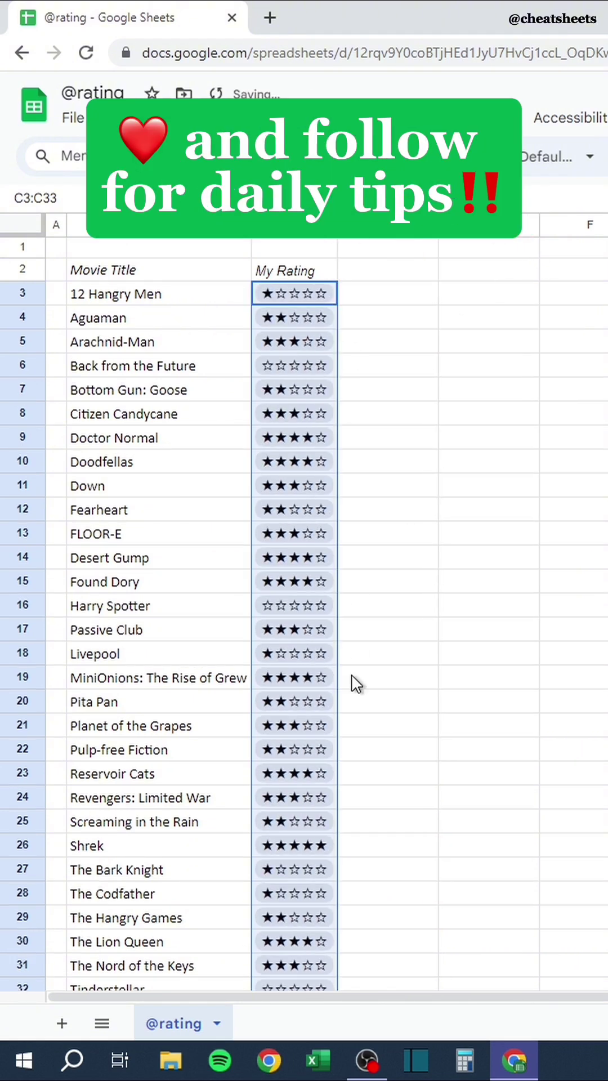
Tick two step checkboxes for Dressers in the existing tracker.
click(355, 846)
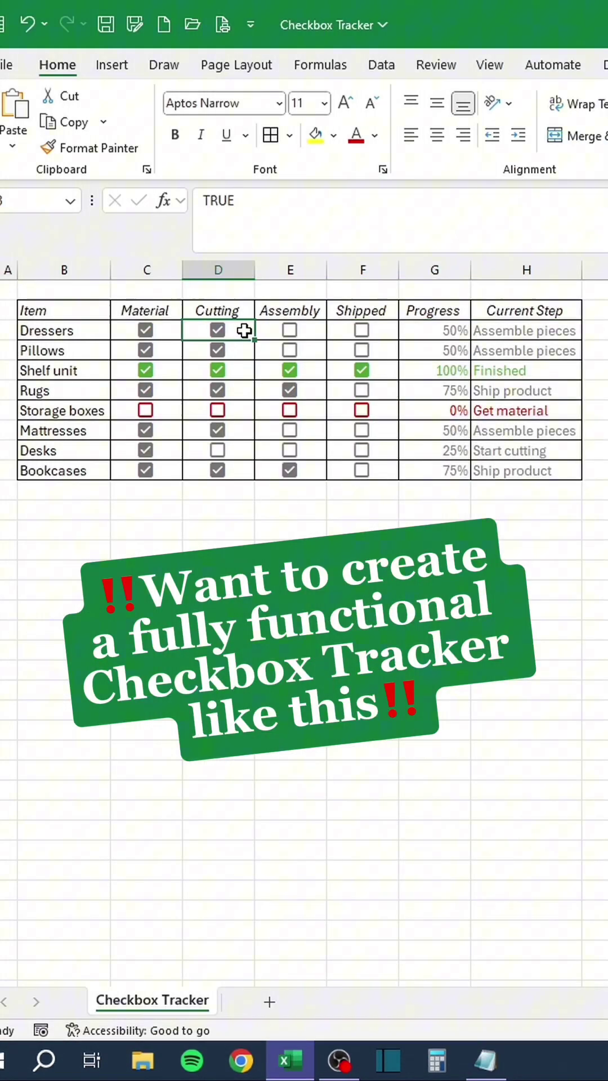
click(289, 330)
click(362, 330)
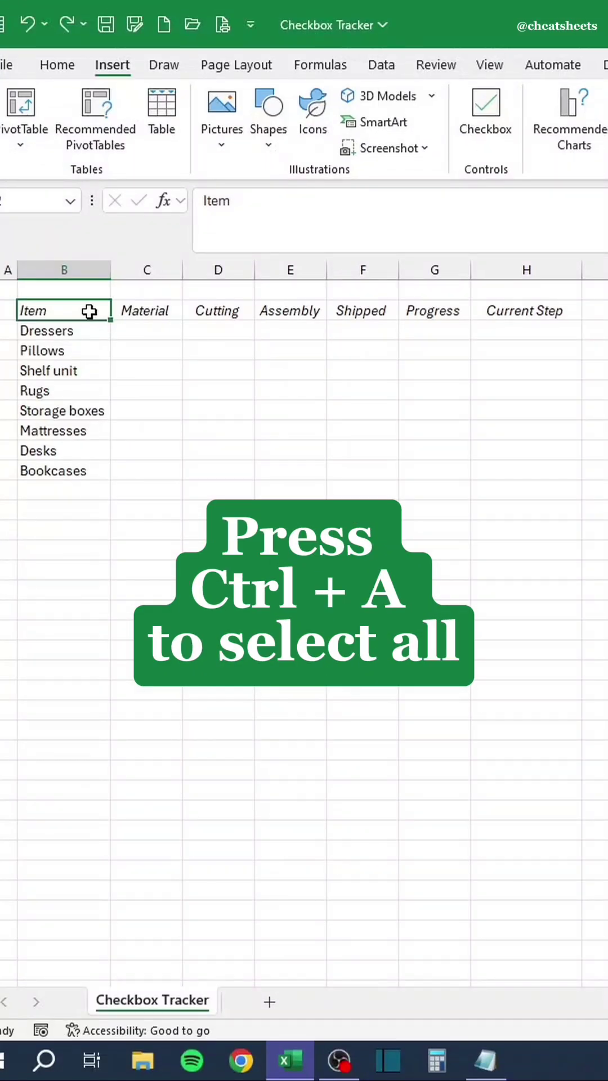
Apply All Borders to the whole tracker table and select C3:F10 for checkboxes.
key(ctrl+a)
key(alt)
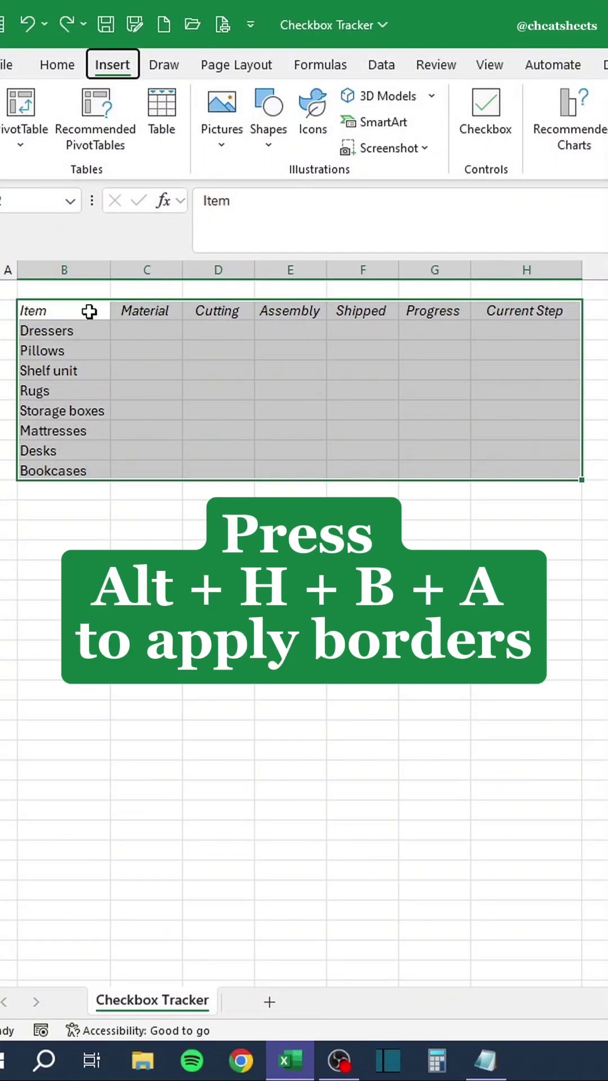
key(h)
key(b)
key(a)
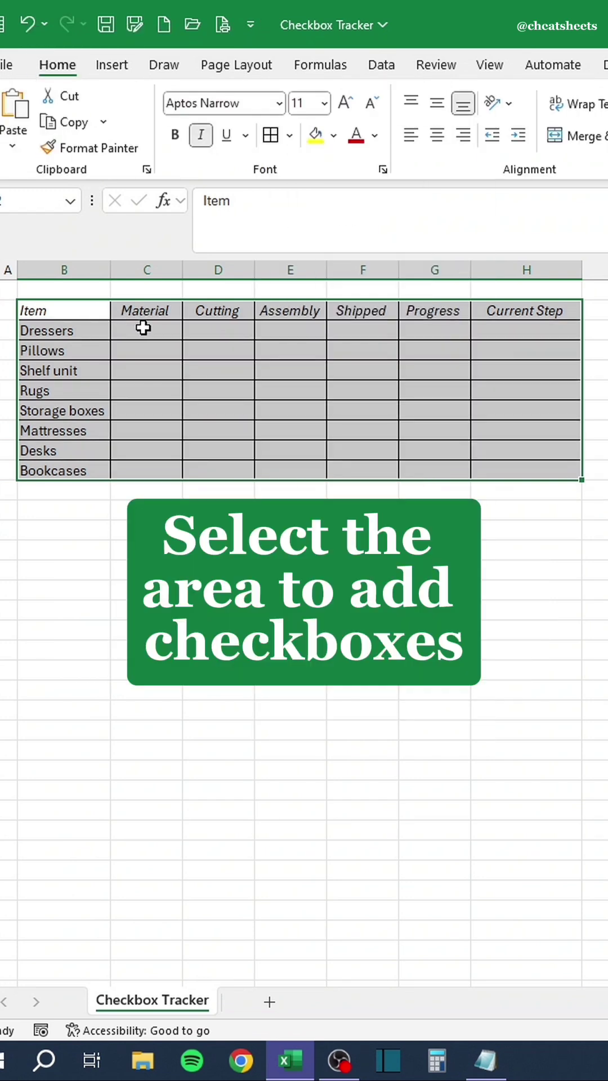
drag(146, 327, 360, 468)
key(alt)
Insert checkboxes into C3:F10 and tick Material for Dressers and Assembly for Bookcases.
key(n)
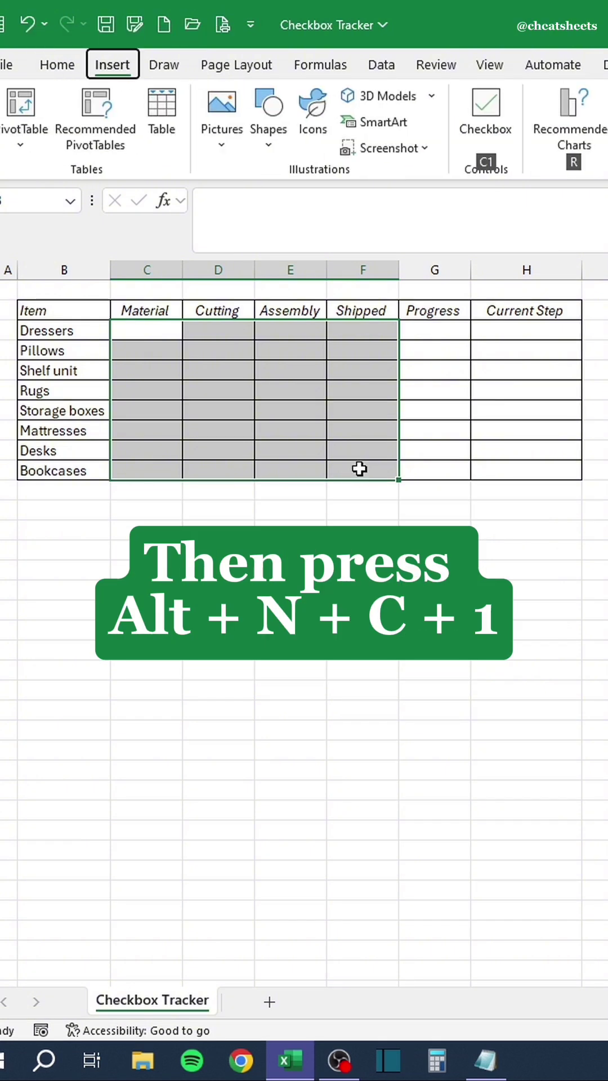
key(c)
key(1)
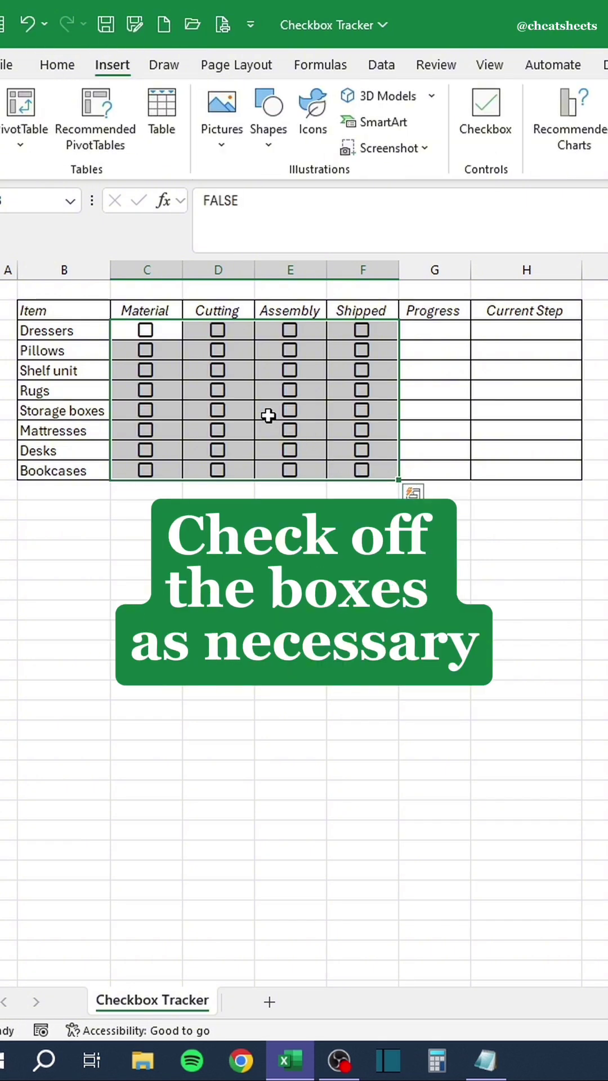
click(146, 332)
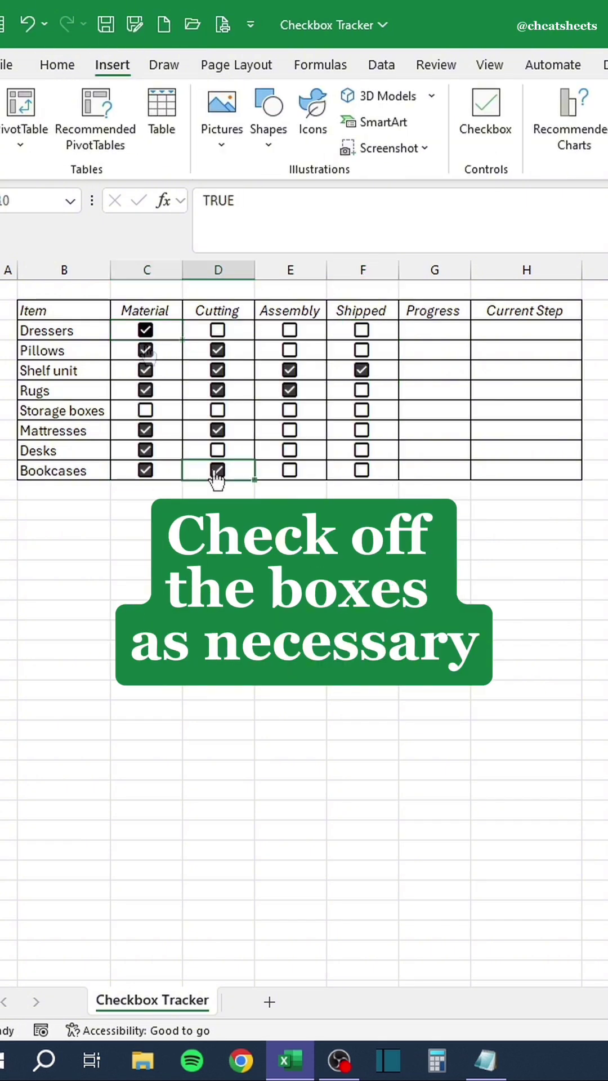
click(290, 470)
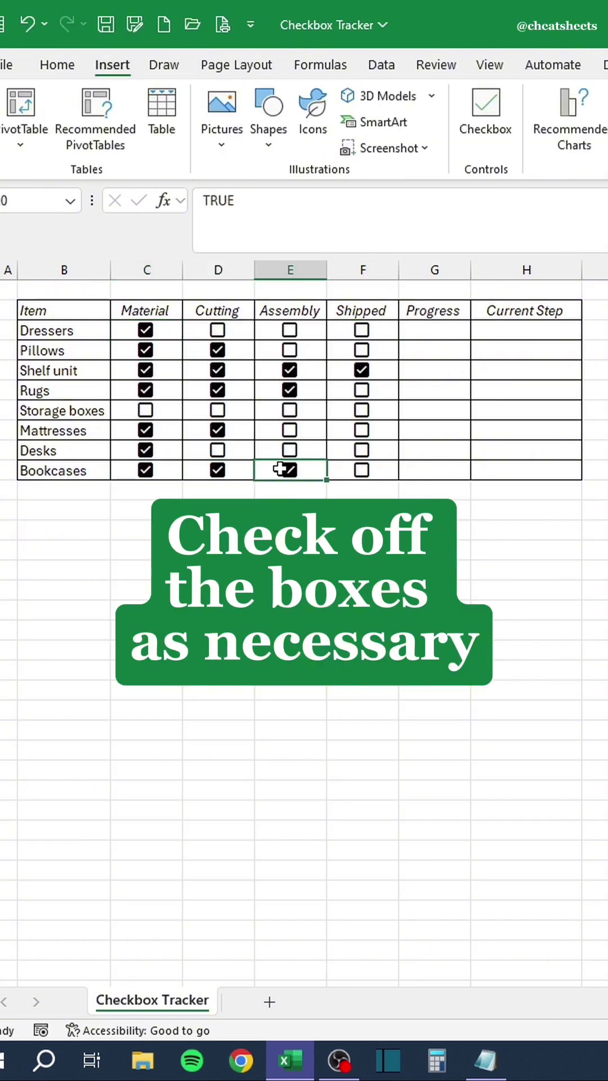
Enter =COUNTIF(C3:F3,TRUE)/COUNTA(C3:F3) in G3 as Dressers' progress.
click(438, 332)
text(=COUNTIF()
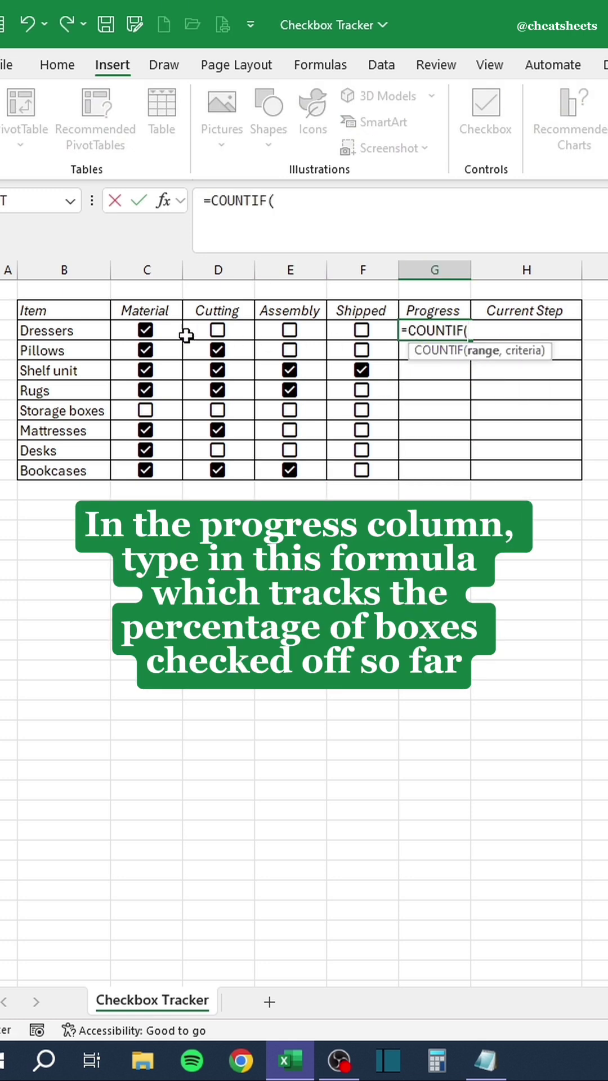
drag(171, 331, 385, 335)
text(,TRUE)/COUNTA()
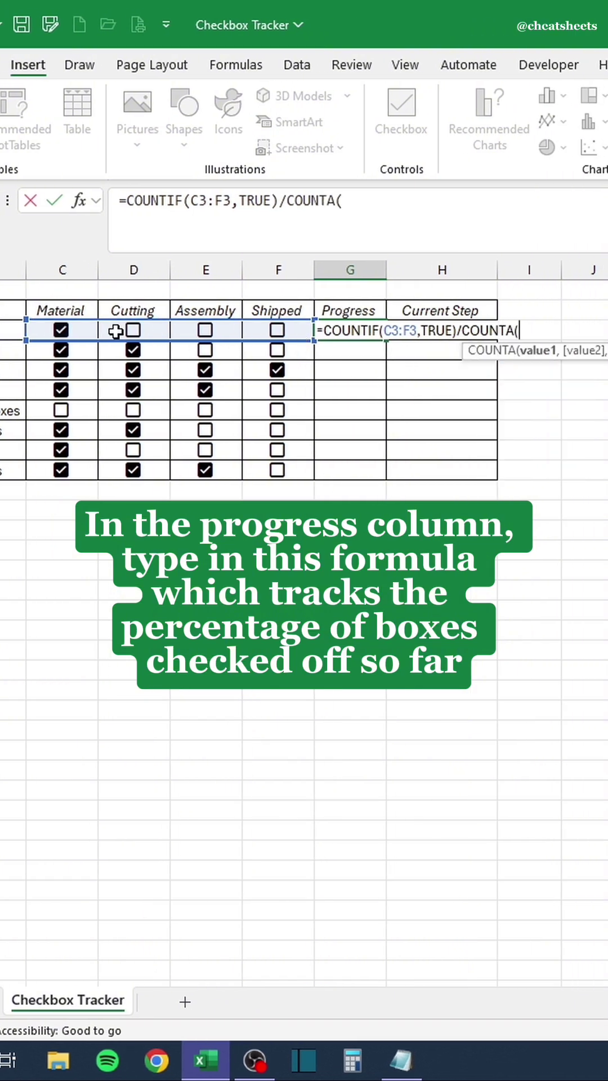
drag(62, 330, 278, 333)
key(Return)
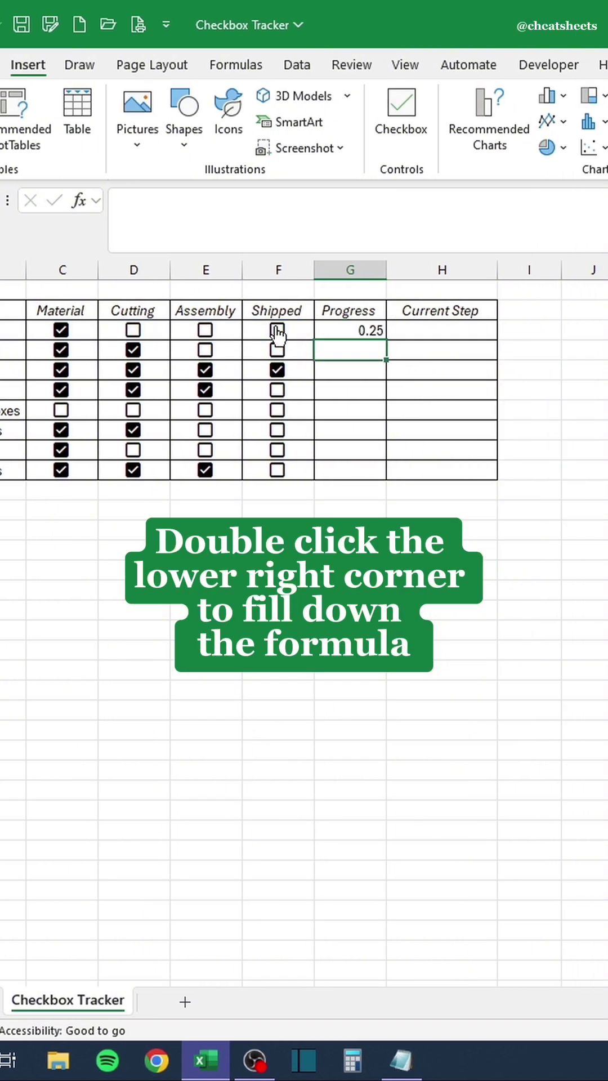
Fill the progress formula down to G10 and format it as percentages.
click(349, 326)
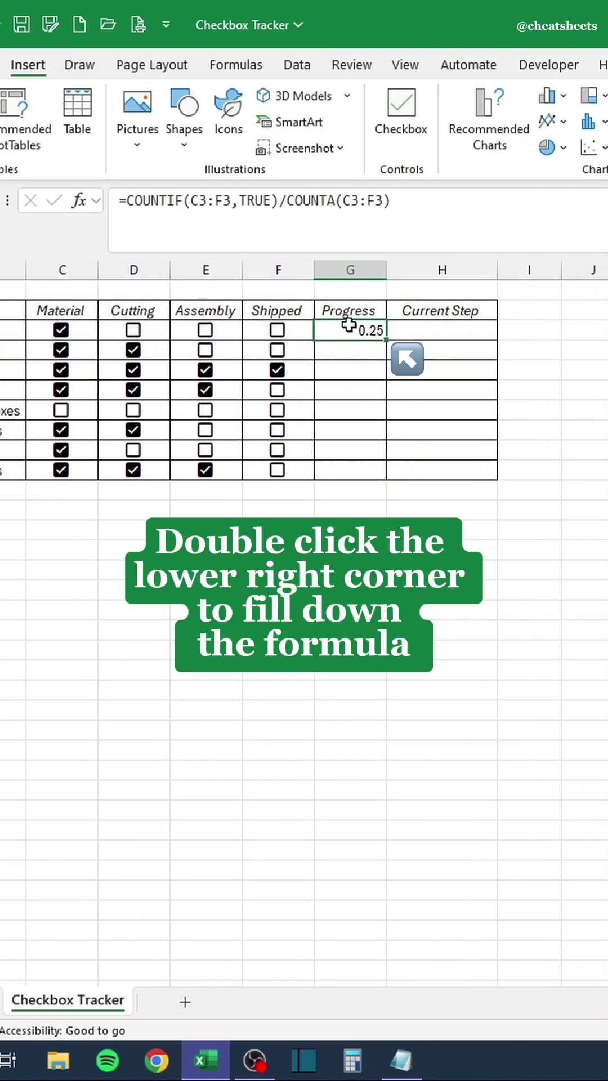
double_click(383, 338)
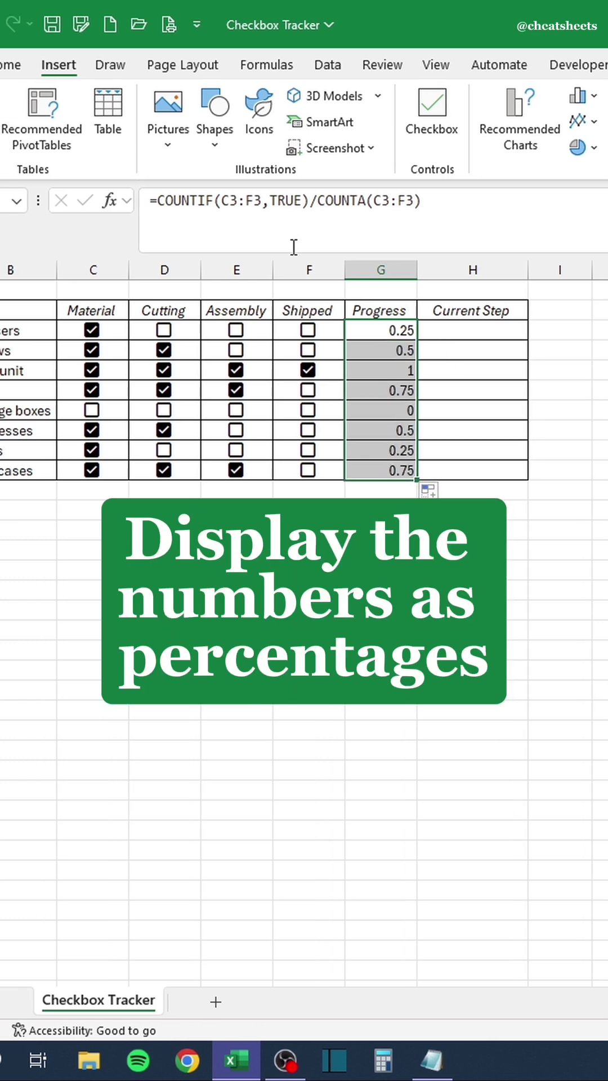
click(10, 64)
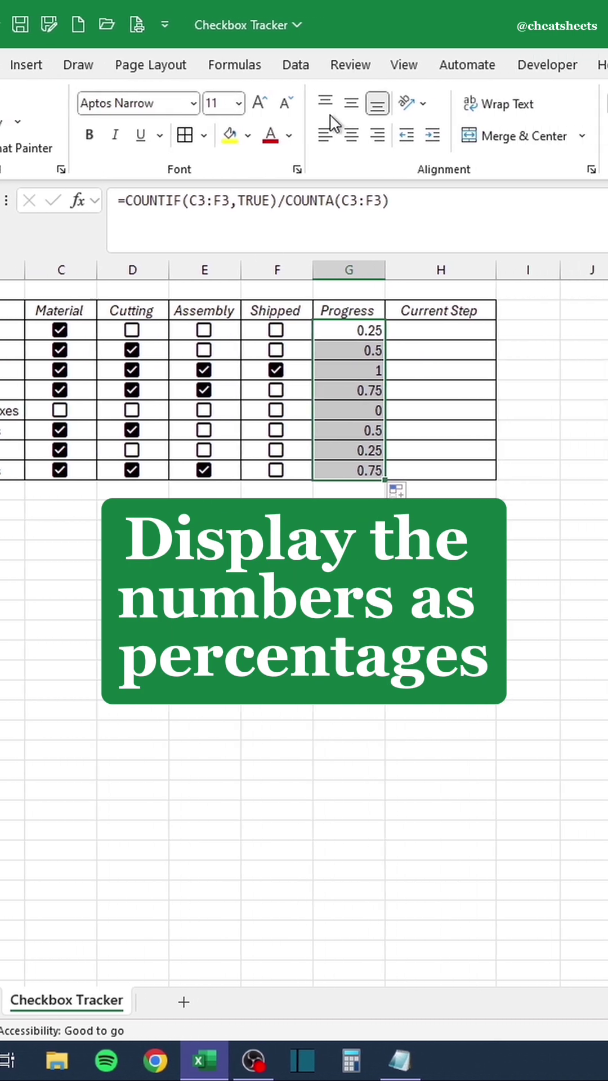
click(410, 137)
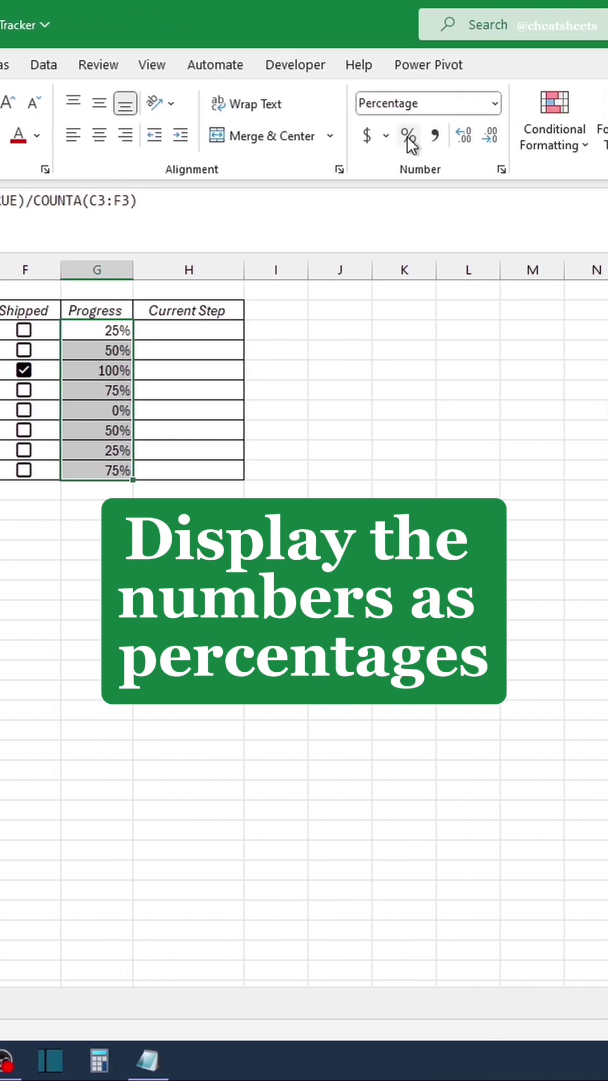
click(192, 330)
Enter =CHOOSE(G3*4+1,"Get material",…,"Finished") in H3 and fill it down to all items.
text(=CHOOSE()
click(352, 332)
text(*4+1)
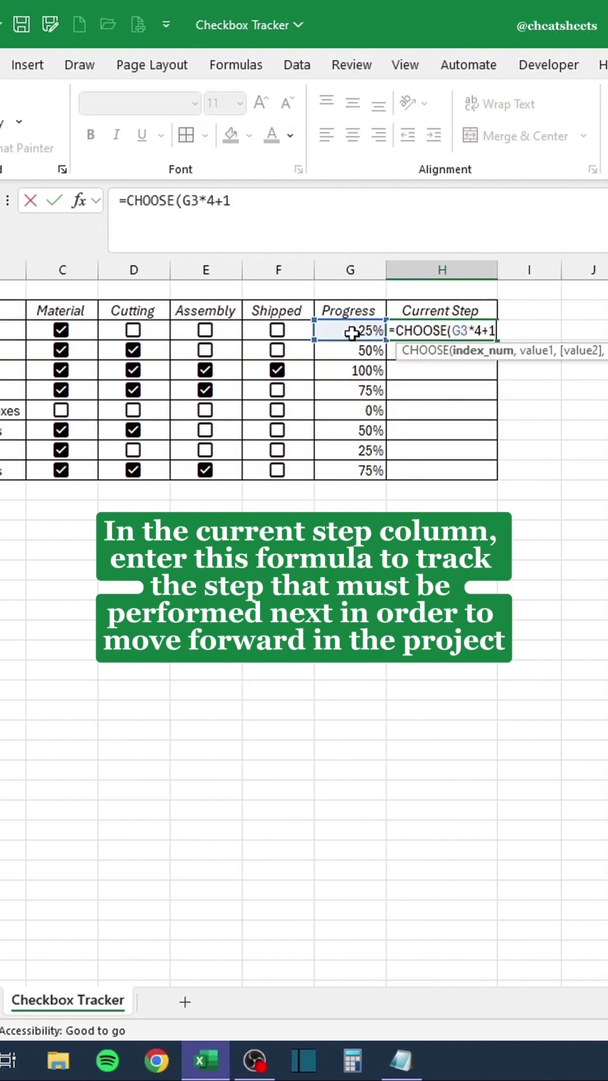
text(,"Get material","Start cutting",")
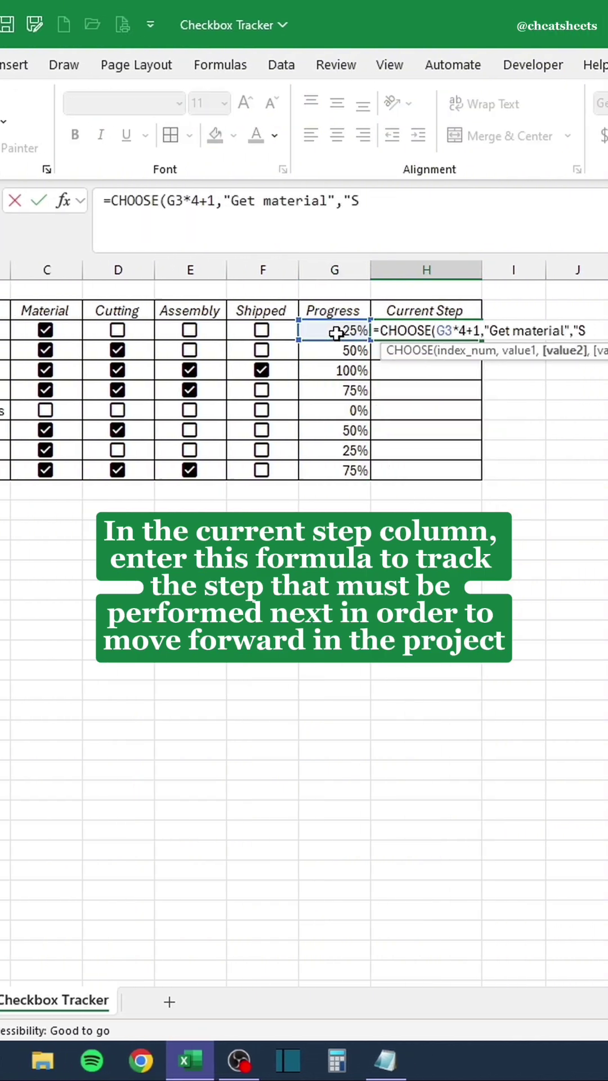
text(Assemble pieces","Ship product","Finished"))
key(Return)
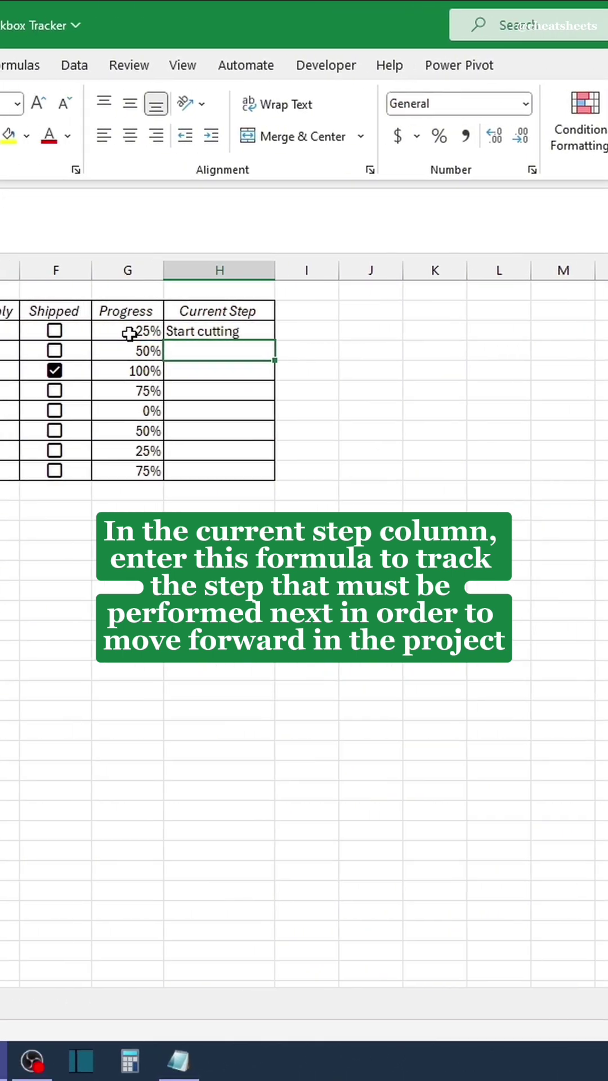
click(103, 331)
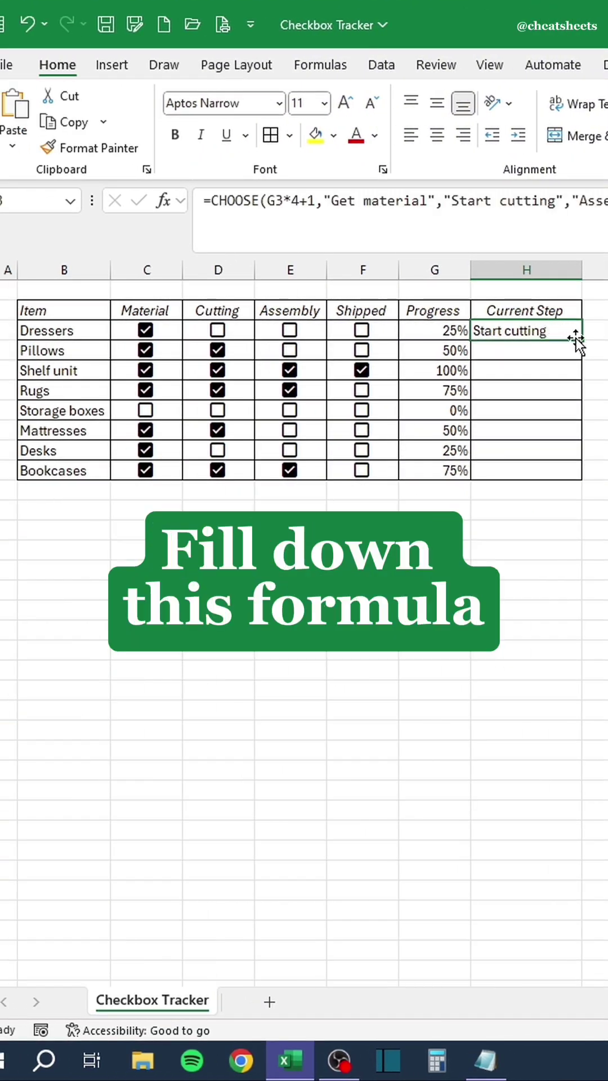
double_click(576, 338)
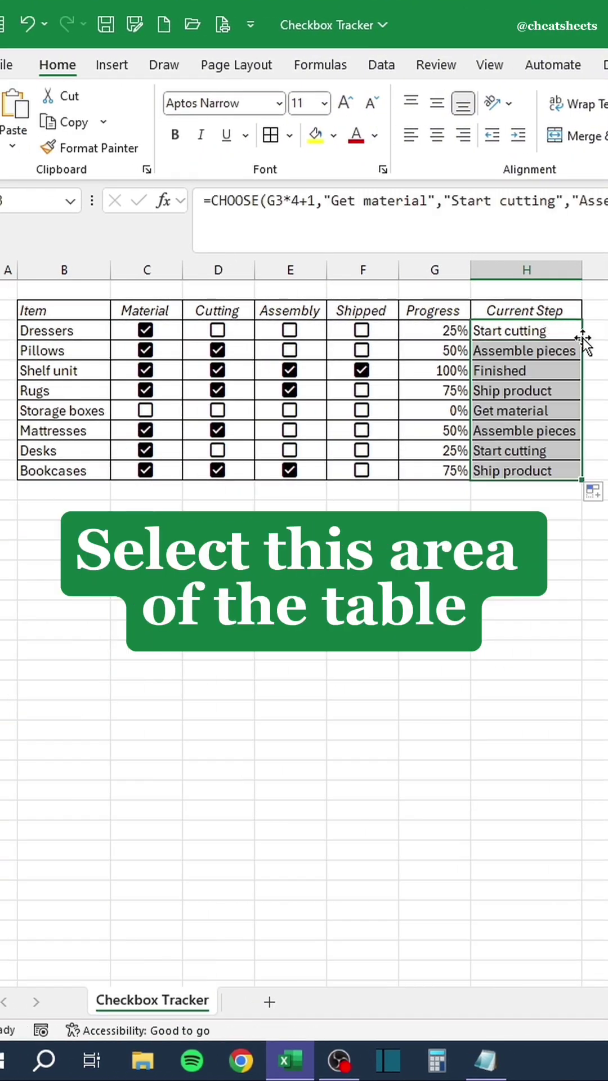
Select C3:H10 and start a new conditional formatting rule.
drag(555, 331, 130, 472)
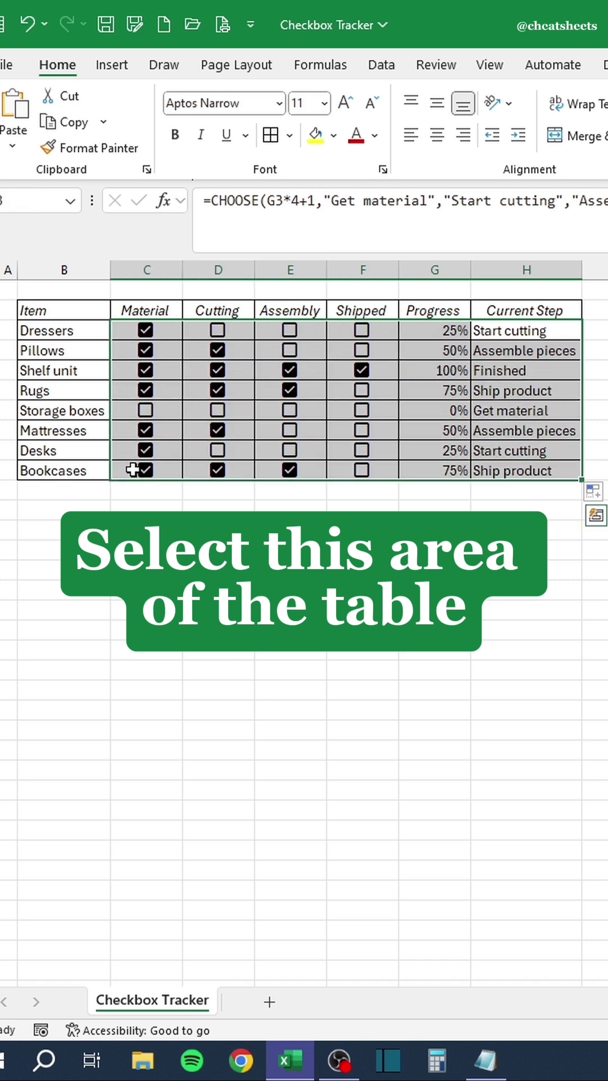
key(alt)
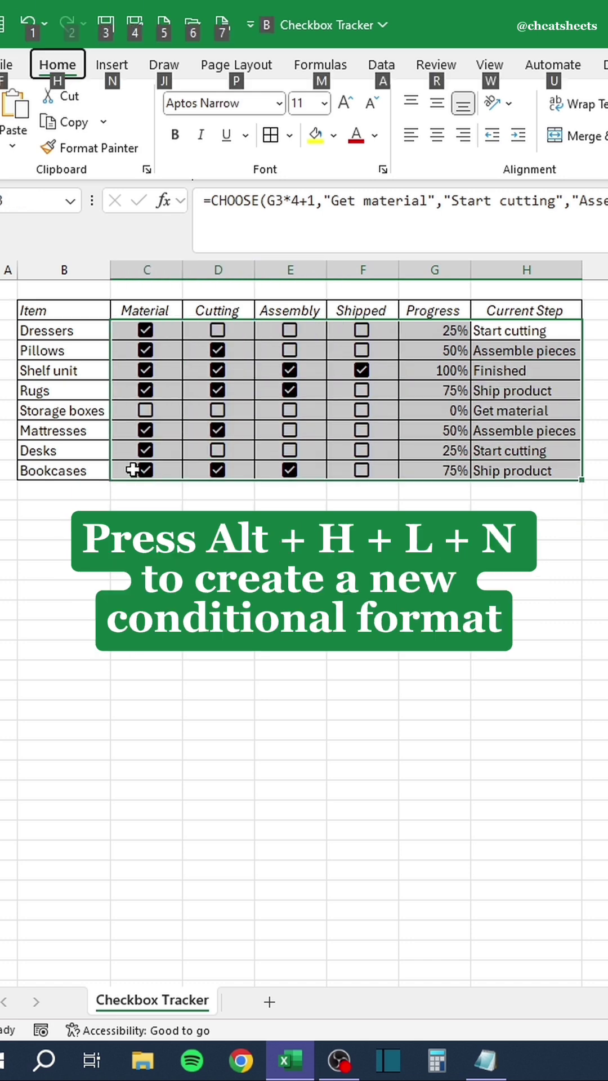
key(h)
key(l)
key(n)
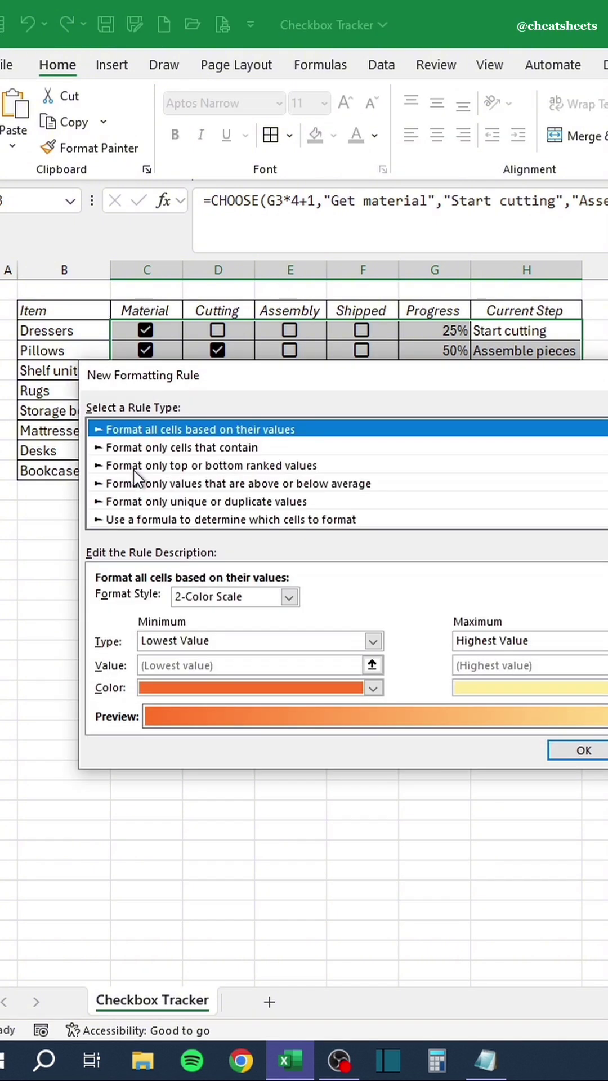
Define the rule as formula =$G3=0 with a dark red font colour.
click(150, 518)
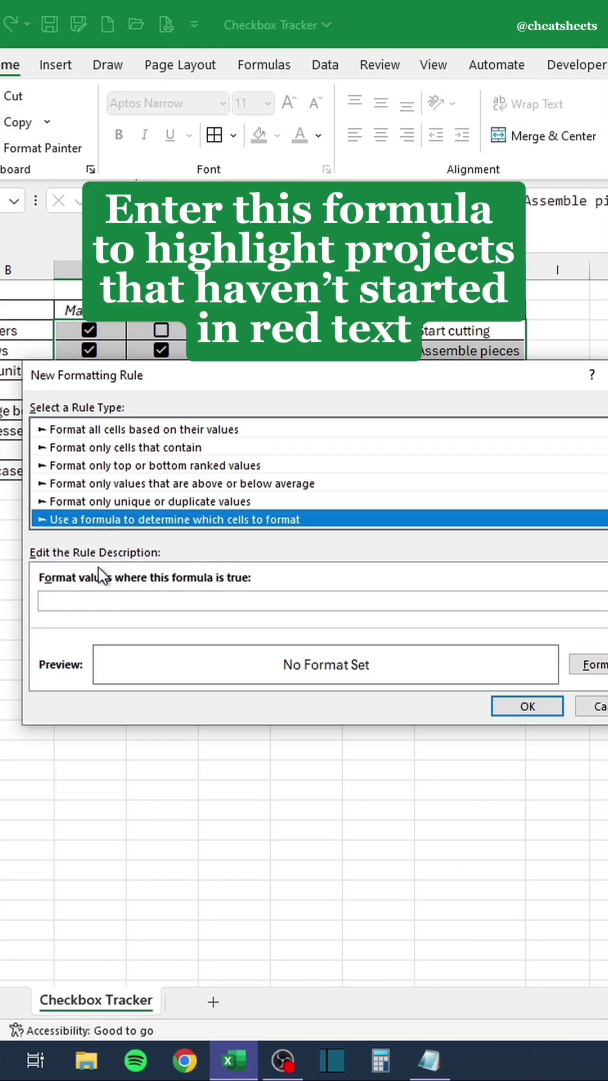
click(107, 600)
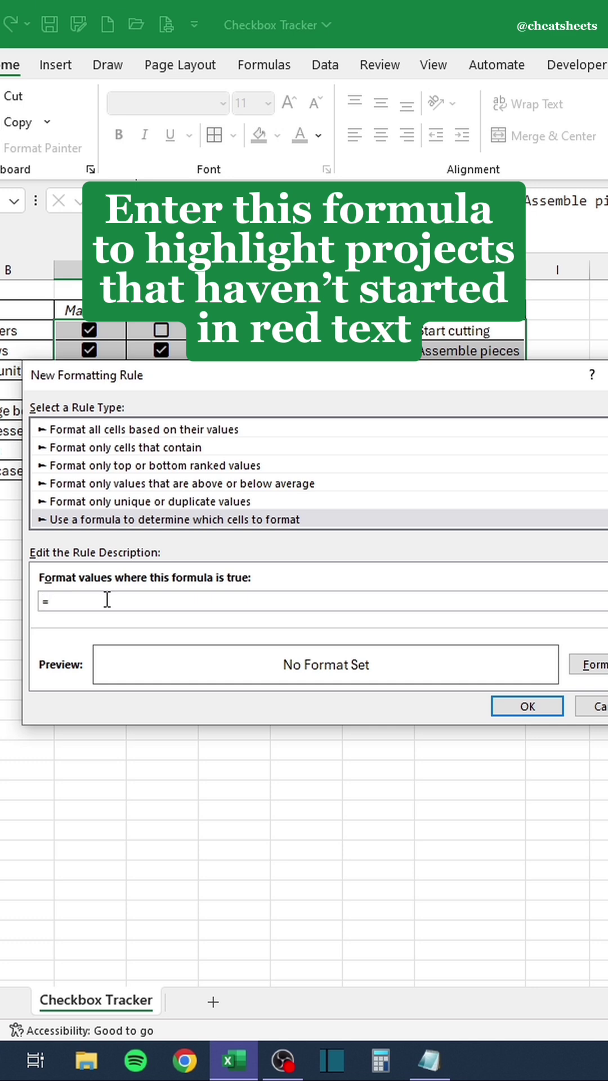
click(375, 333)
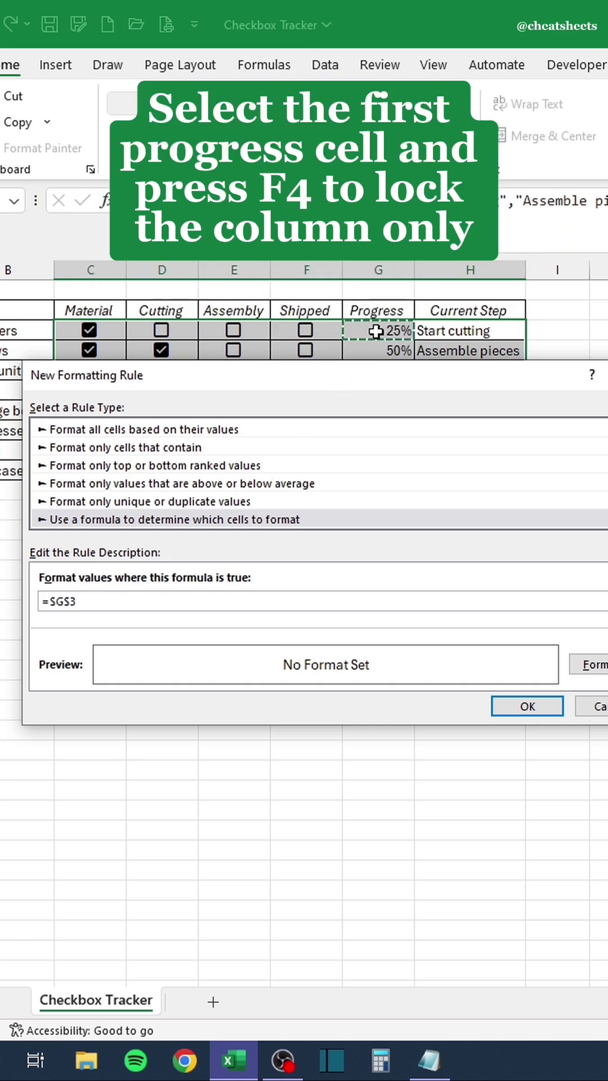
key(F4)
key(F4)
text(=0)
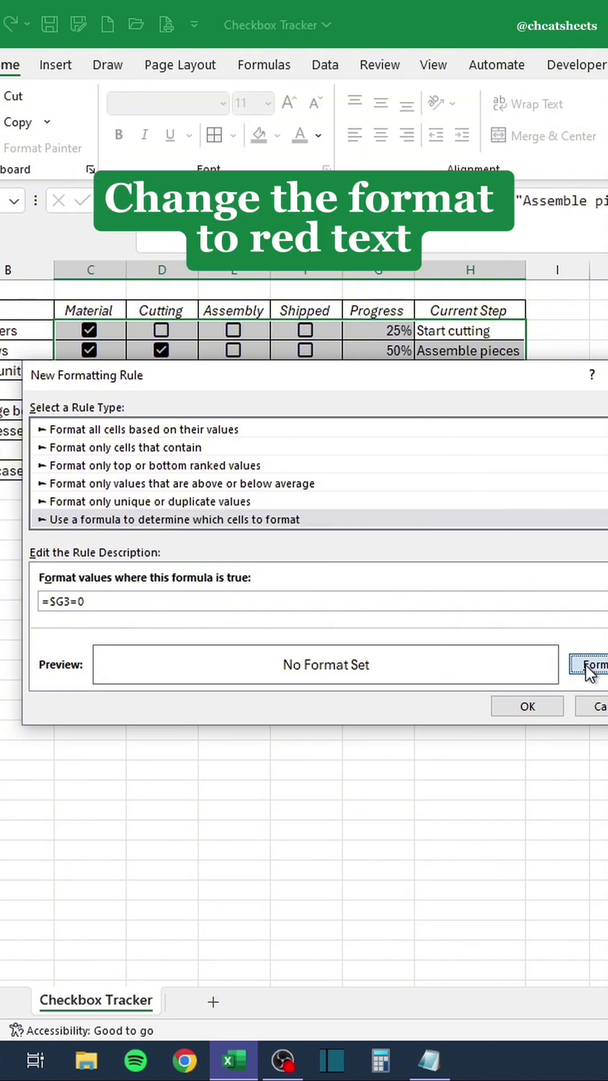
click(587, 665)
click(405, 489)
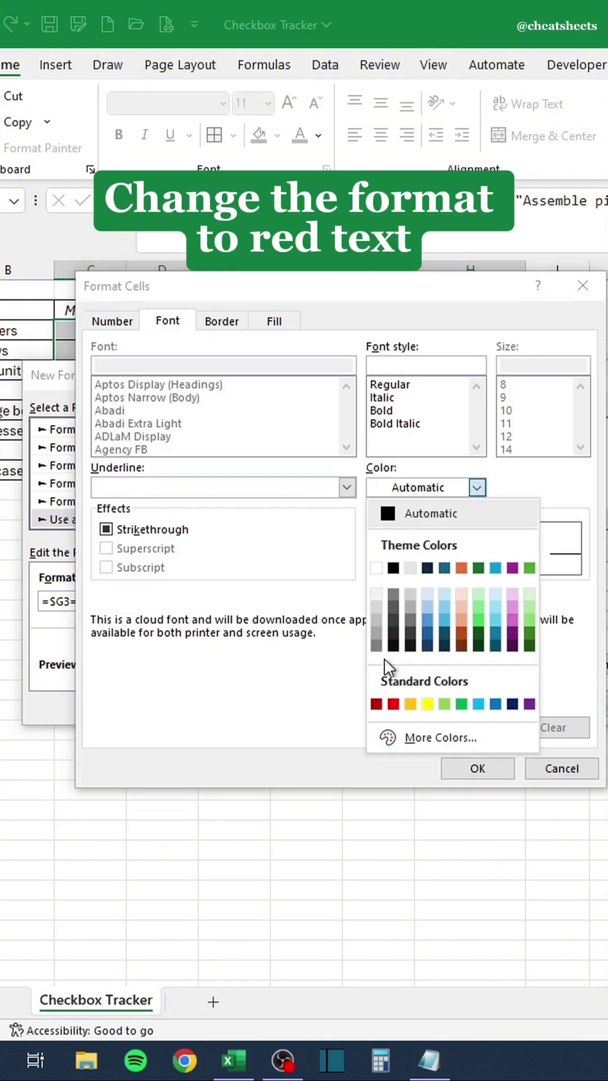
click(376, 699)
Save the dark red =$G3=0 rule and open the Conditional Formatting Rules Manager.
click(476, 769)
click(506, 705)
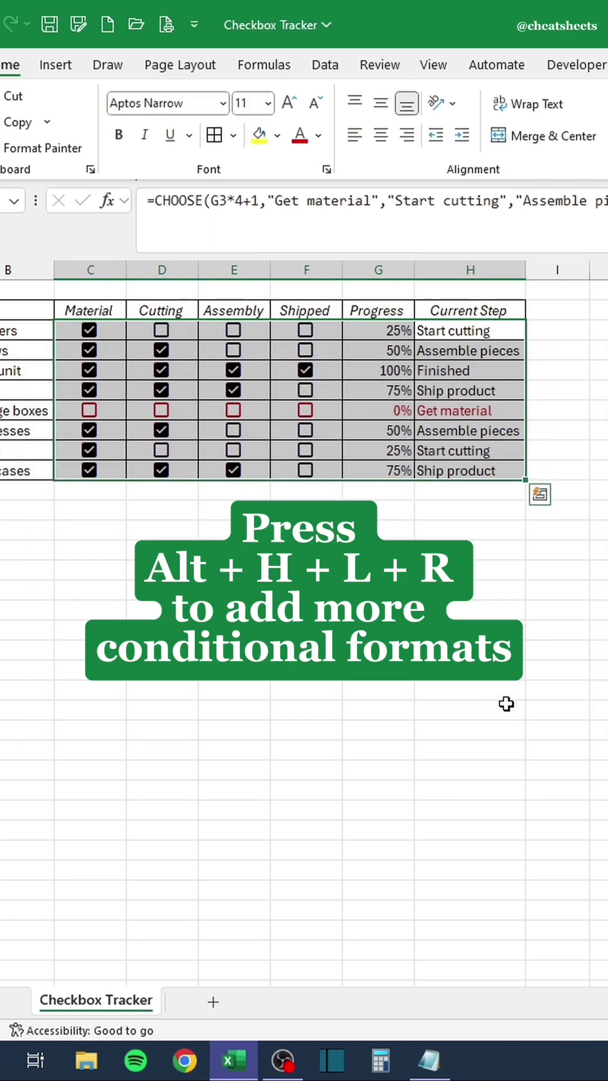
key(alt)
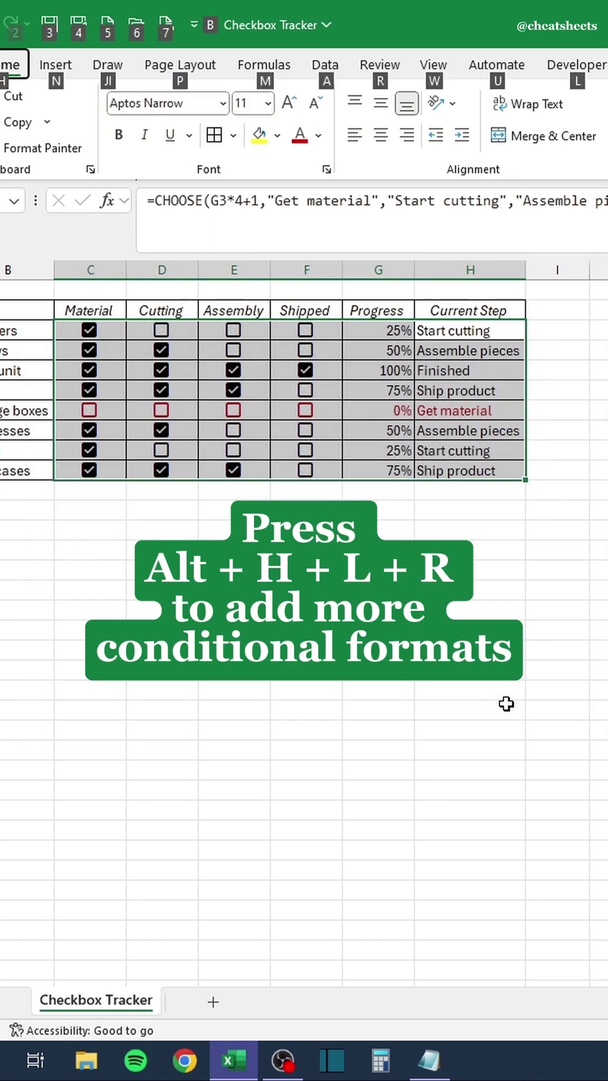
key(h)
key(Escape)
key(Escape)
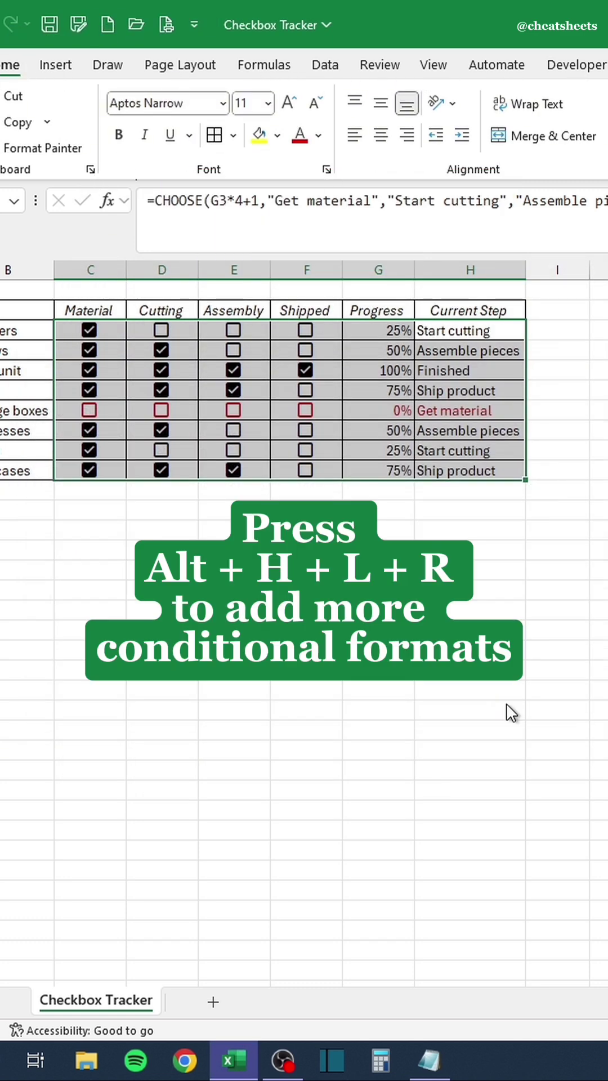
key(alt+h)
key(l)
key(r)
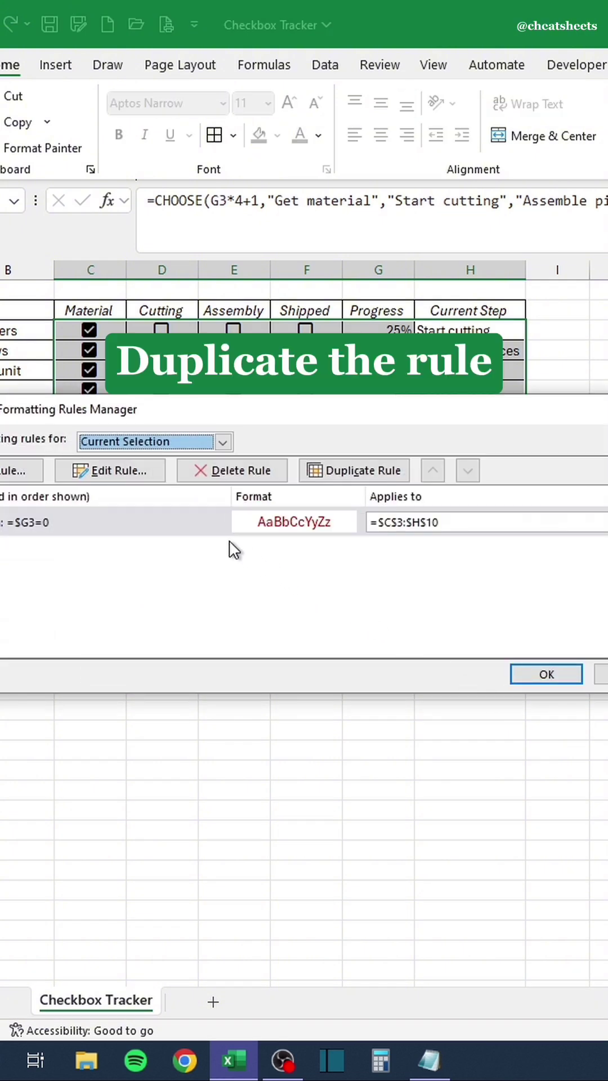
Duplicate the red rule and change it to =$G3>0 with grey font.
click(202, 523)
click(328, 474)
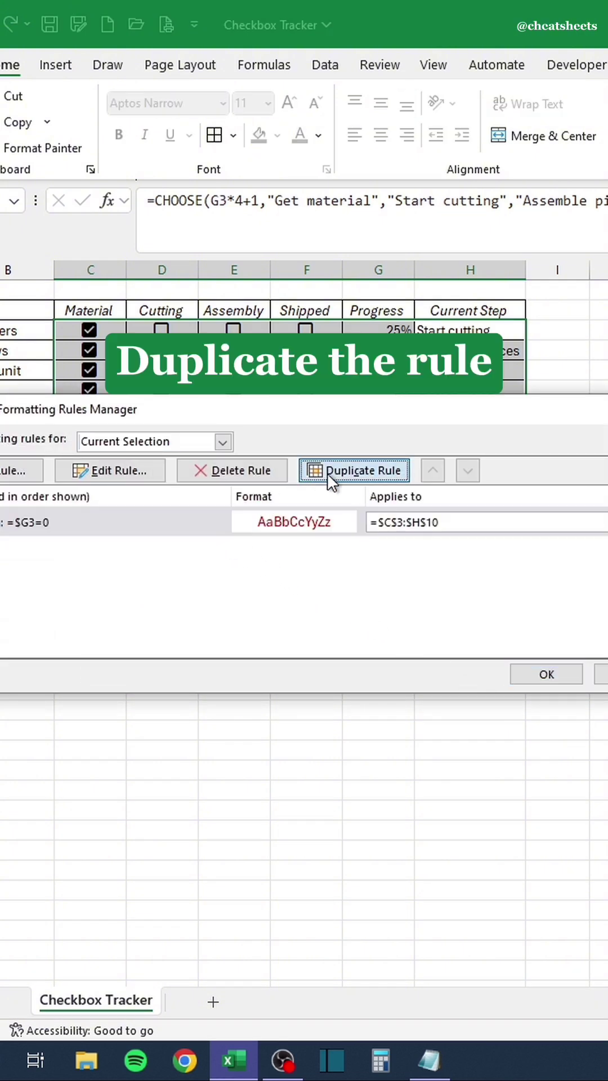
click(152, 468)
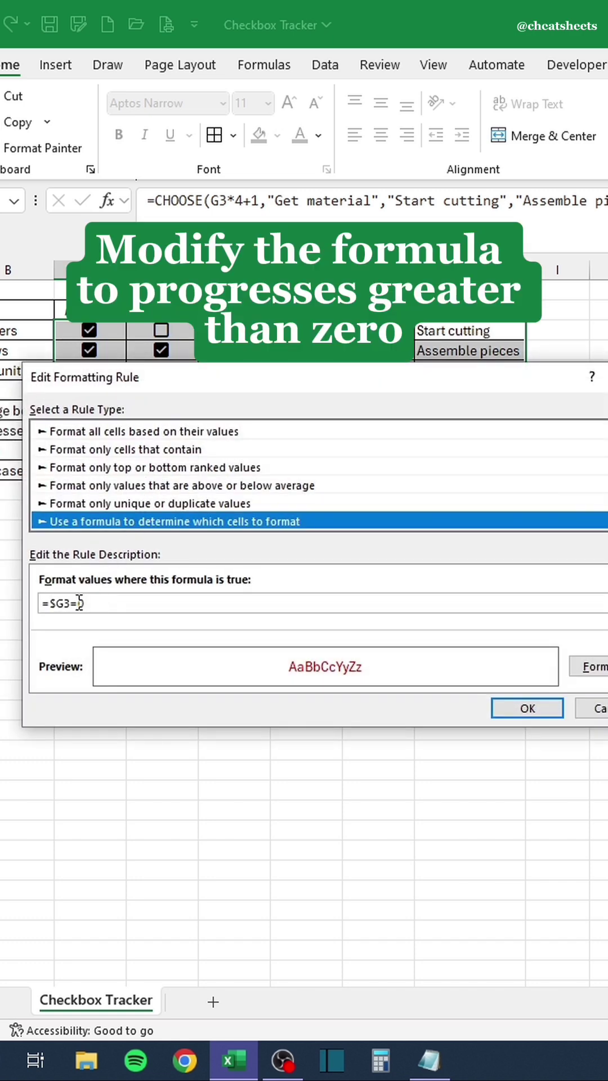
click(80, 603)
key(shift+Left)
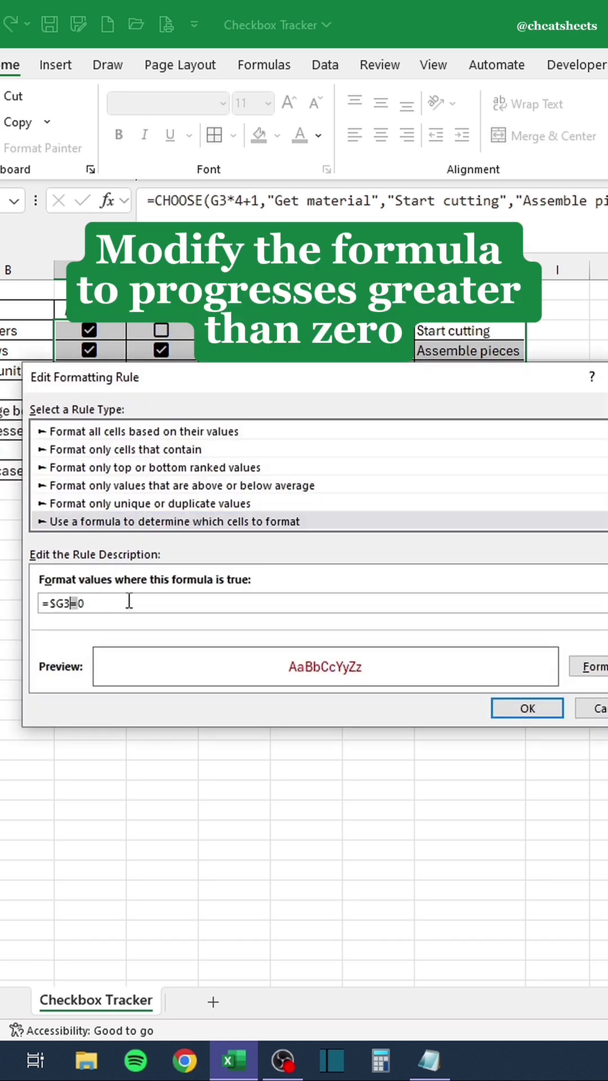
text(>)
click(576, 665)
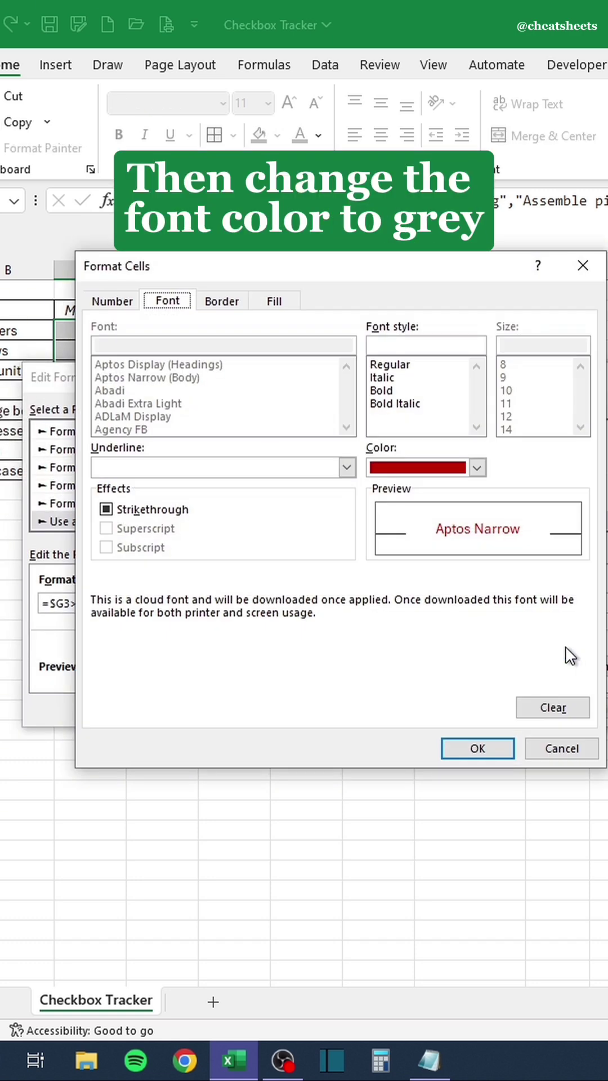
click(441, 474)
click(410, 600)
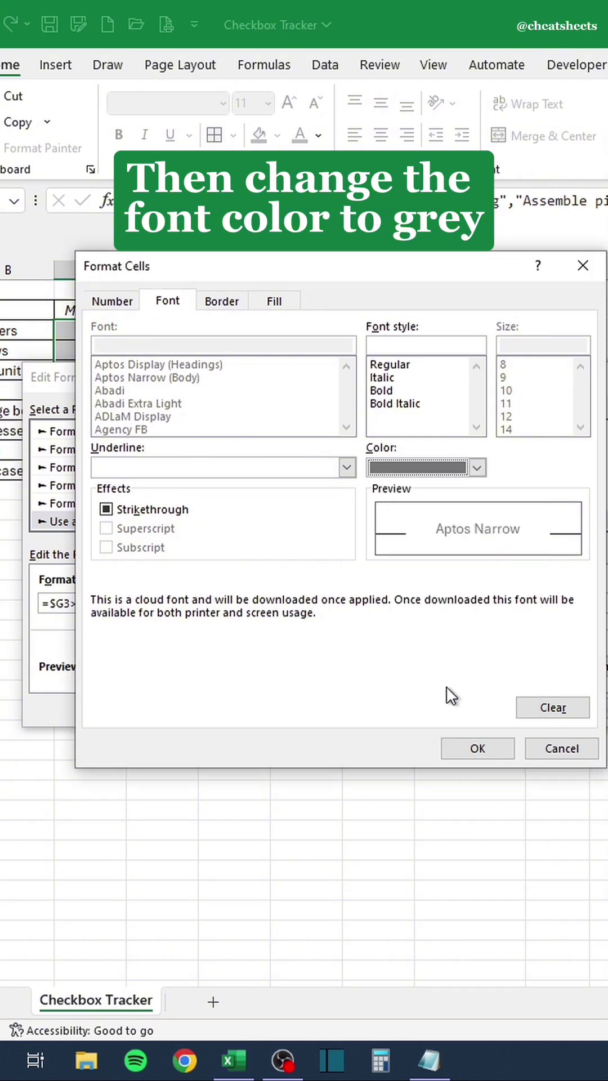
click(474, 751)
click(511, 708)
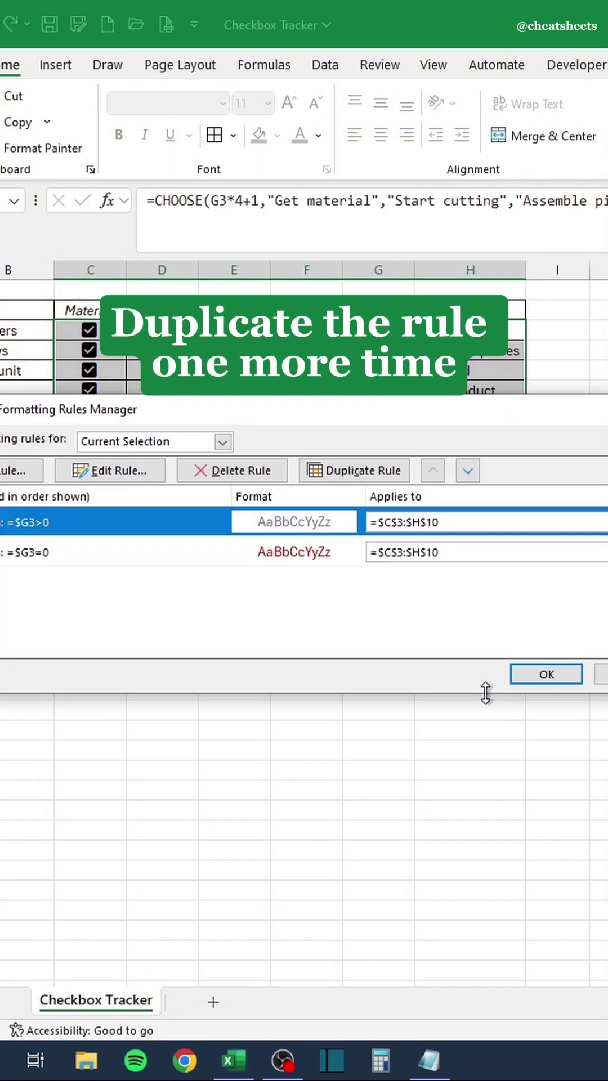
Duplicate the grey rule, change it to =$G3=1 with green font, and apply.
click(352, 478)
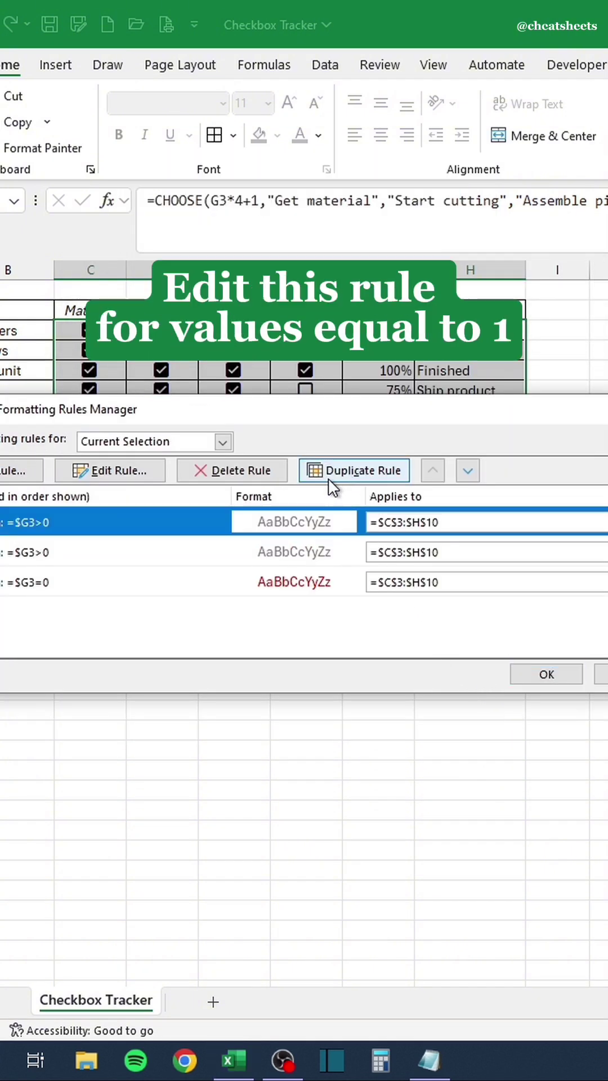
click(132, 471)
click(78, 603)
key(BackSpace)
key(BackSpace)
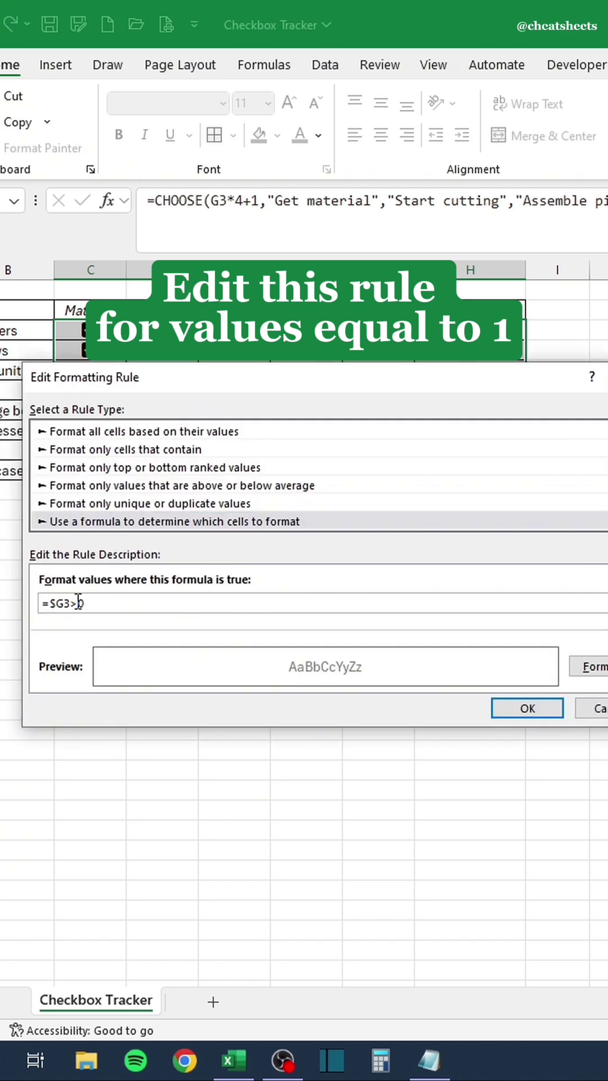
text(=1)
click(591, 666)
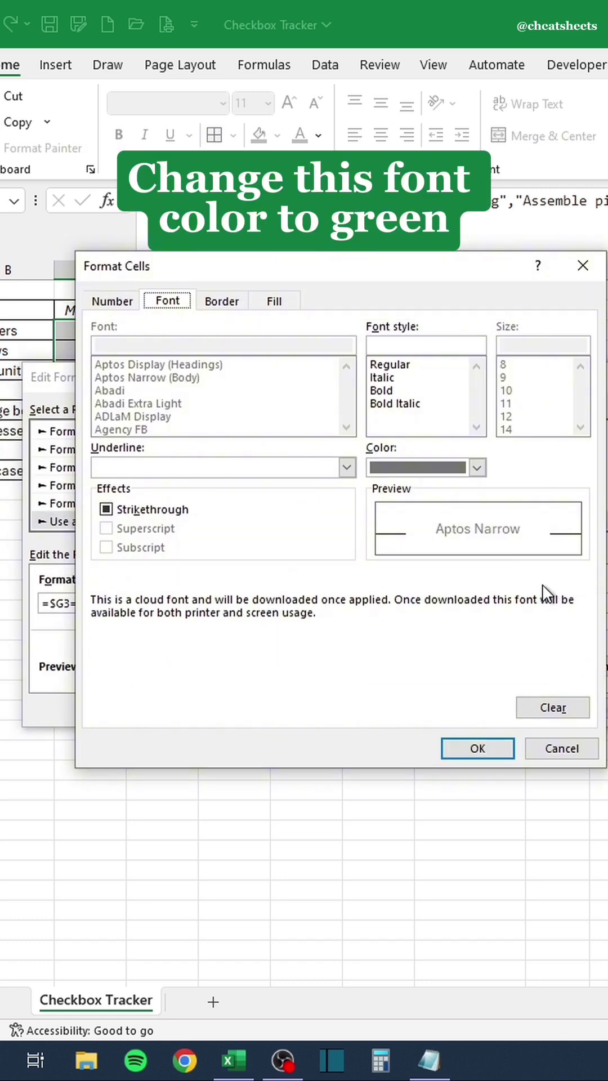
click(462, 469)
click(528, 547)
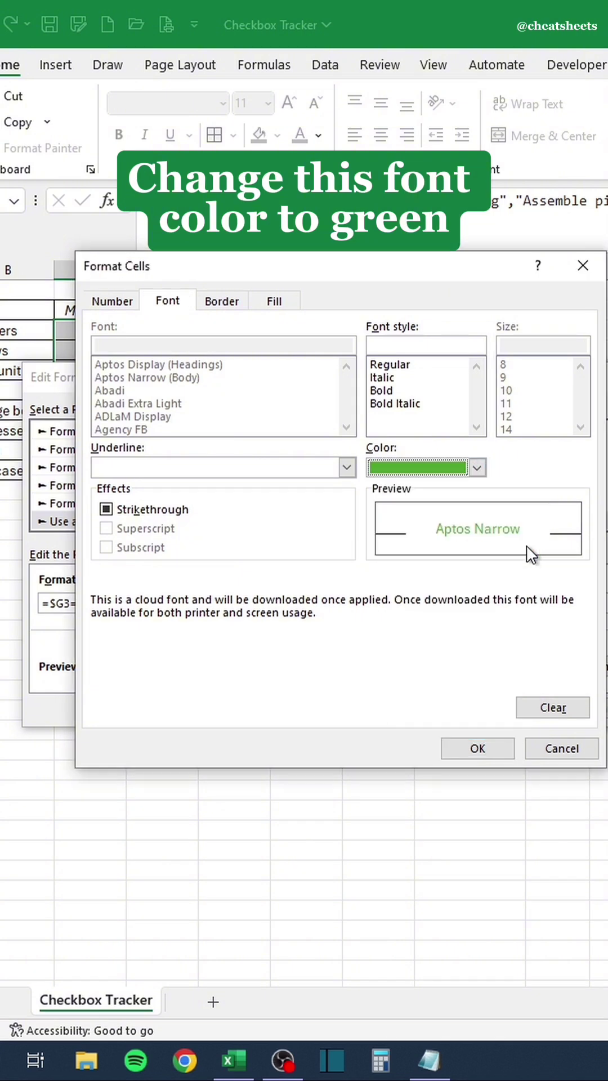
click(489, 753)
click(513, 711)
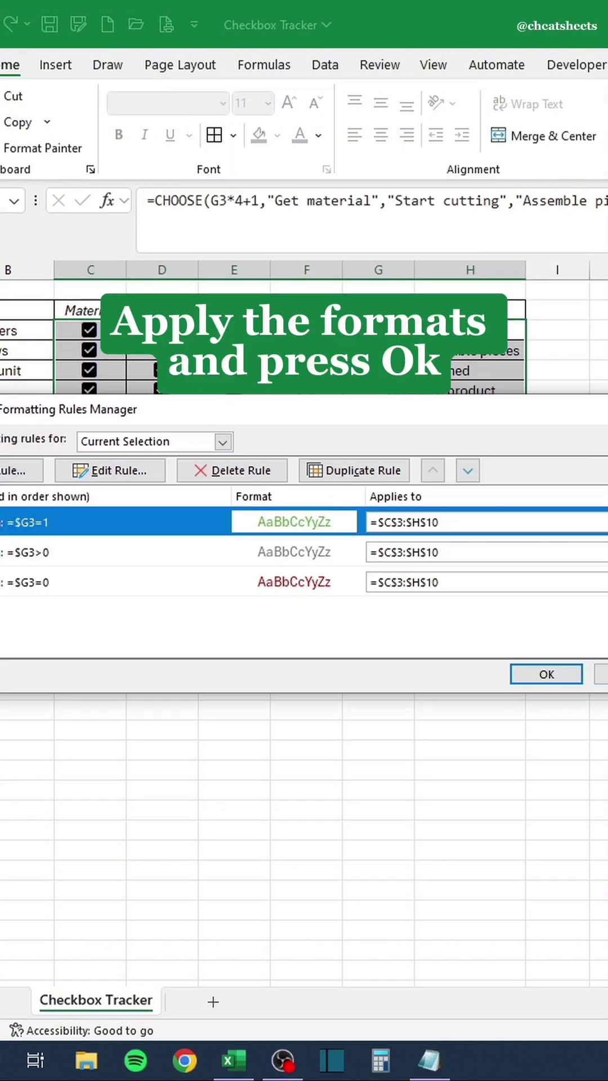
click(601, 674)
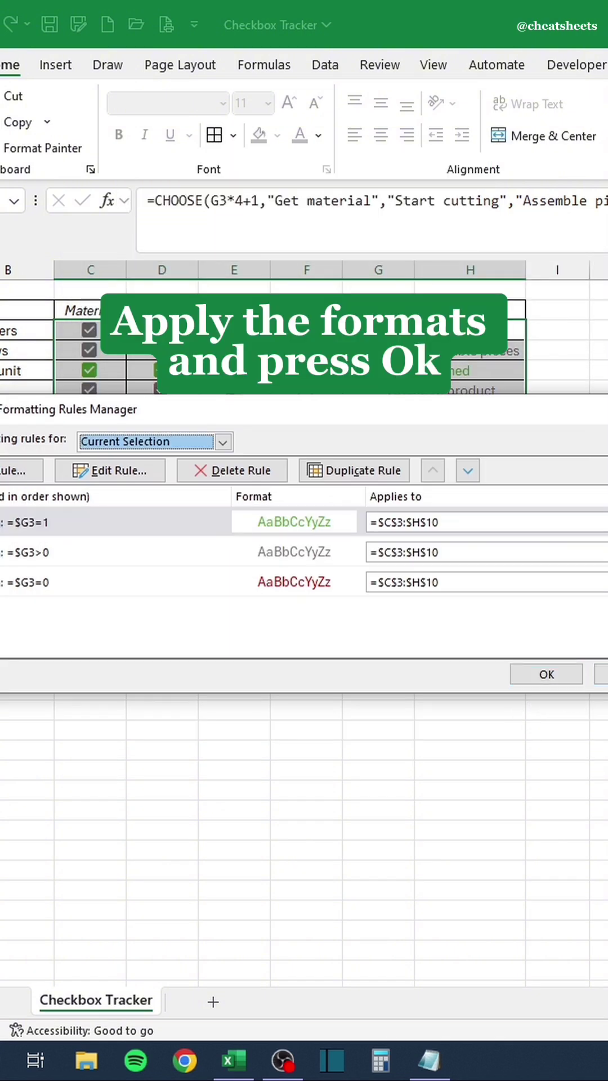
Tick Cutting, Assembly and Shipped for Dressers and all four steps for Storage boxes.
click(547, 670)
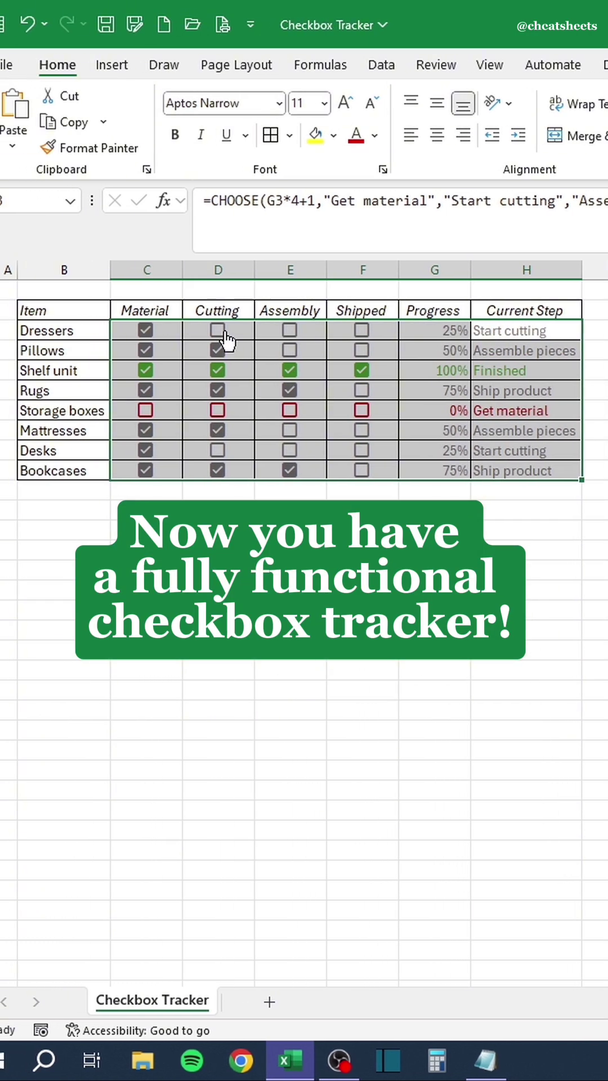
click(192, 331)
click(264, 330)
click(337, 331)
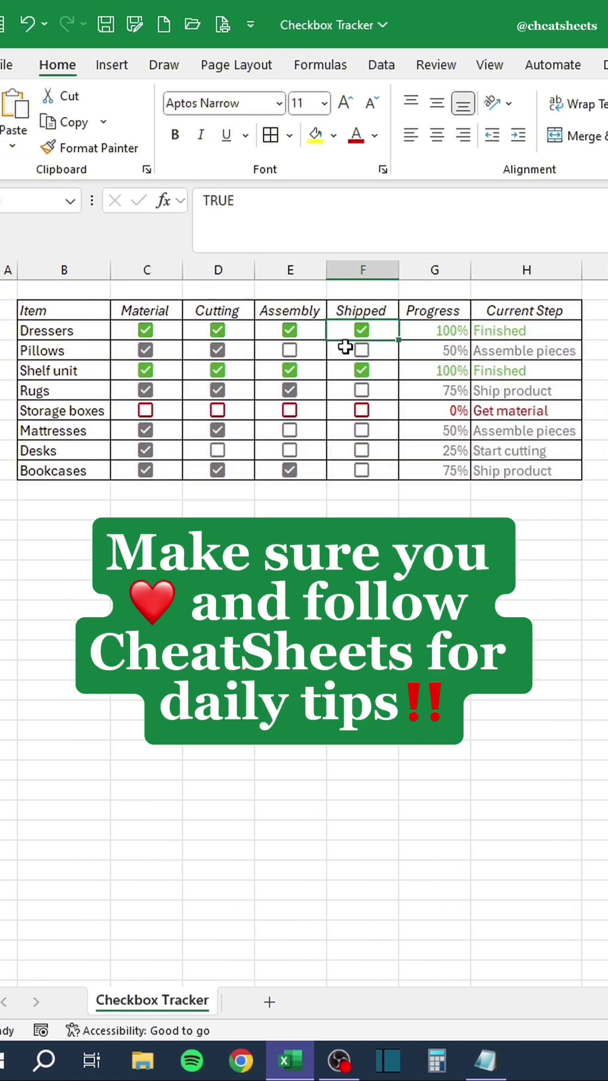
click(144, 410)
click(217, 410)
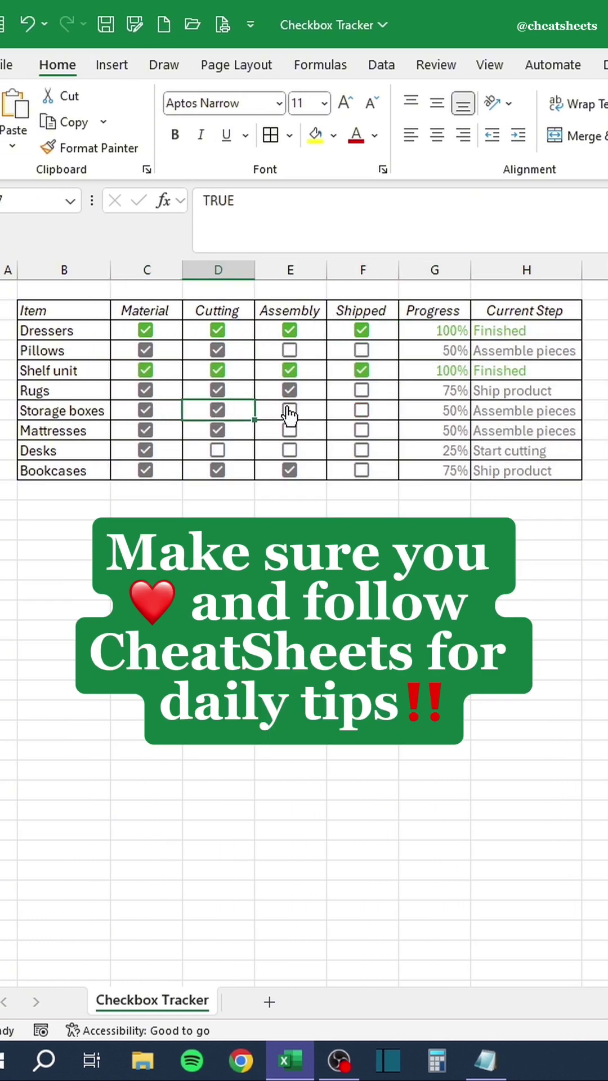
click(290, 410)
click(352, 410)
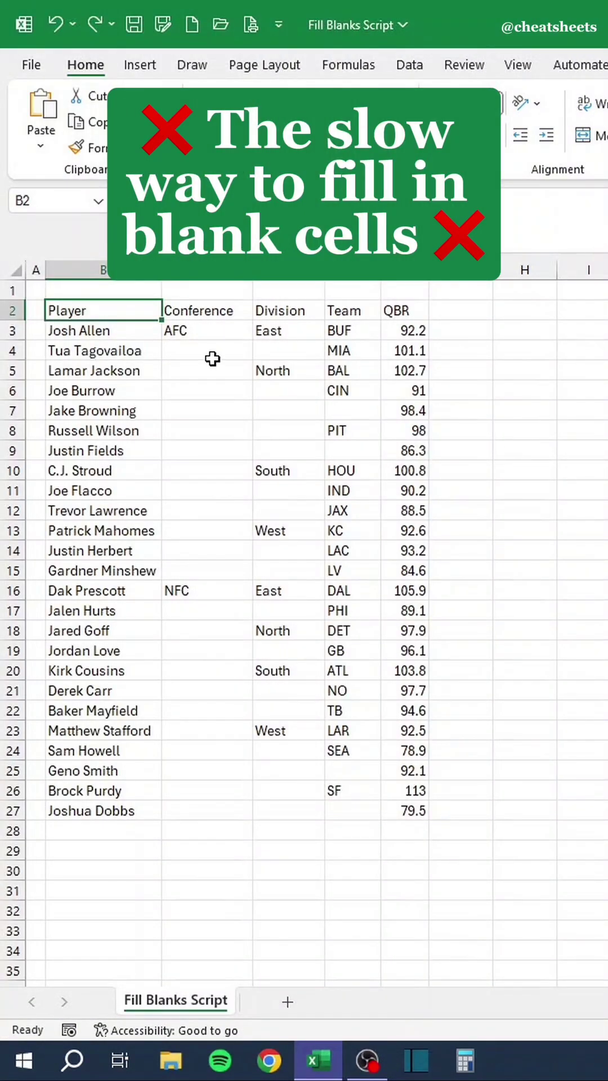
Type AFC, East and North into blank Conference and Division cells by hand, then undo.
click(213, 359)
text(AFC)
key(Tab)
text(East)
key(Return)
text(AFC)
key(Return)
text(AFC)
key(Tab)
text(North)
key(Return)
key(ctrl+z)
key(ctrl+z)
key(ctrl+z)
key(ctrl+z)
key(ctrl+z)
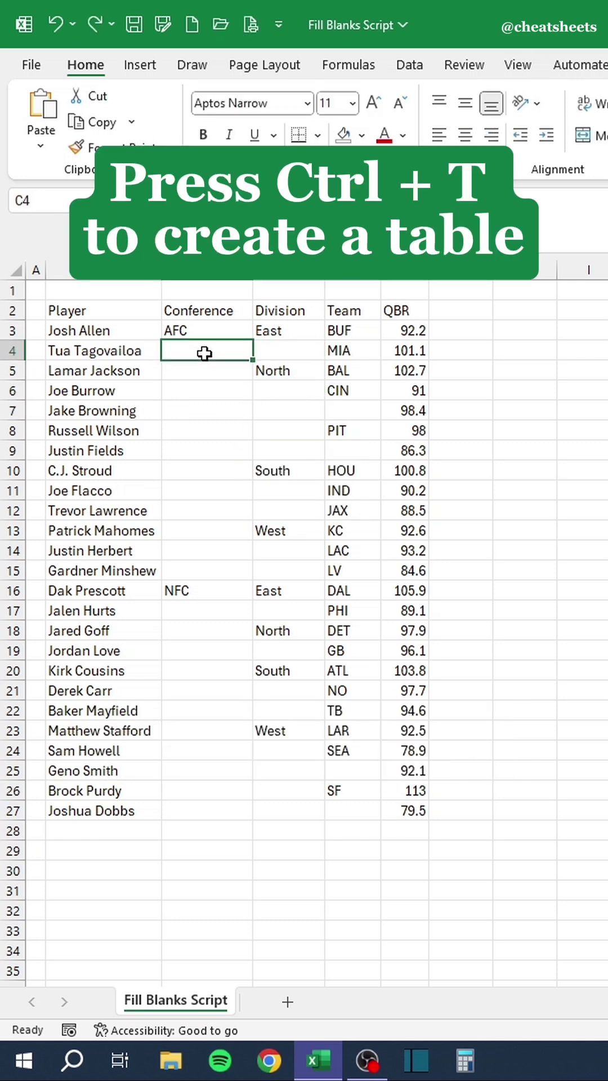
Convert B2:F27 into a table with headers and name it QB_Stats.
key(ctrl+t)
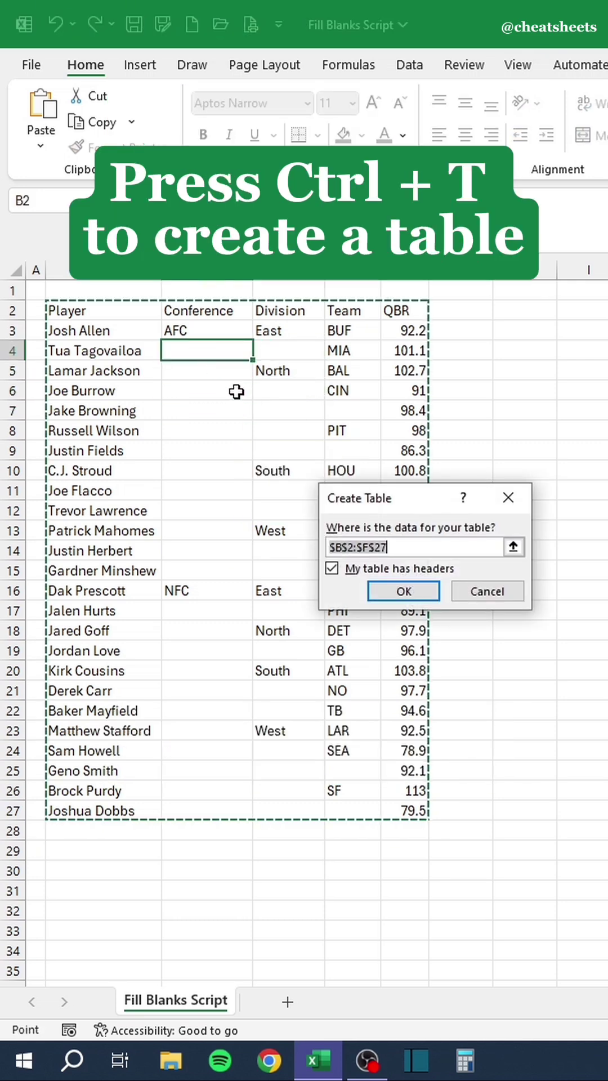
click(393, 593)
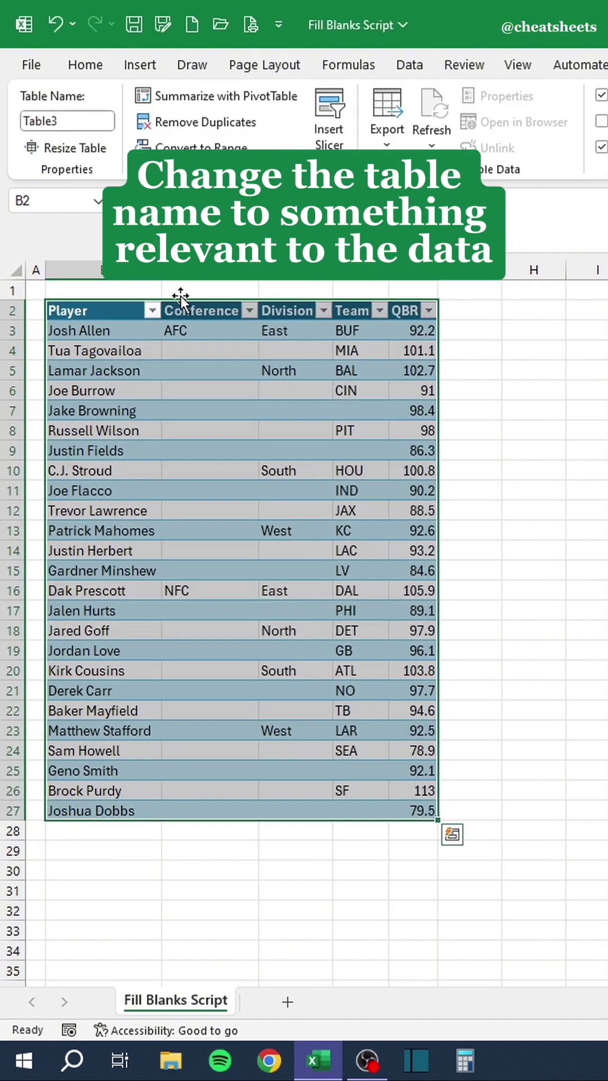
click(75, 120)
text(QB_Stats)
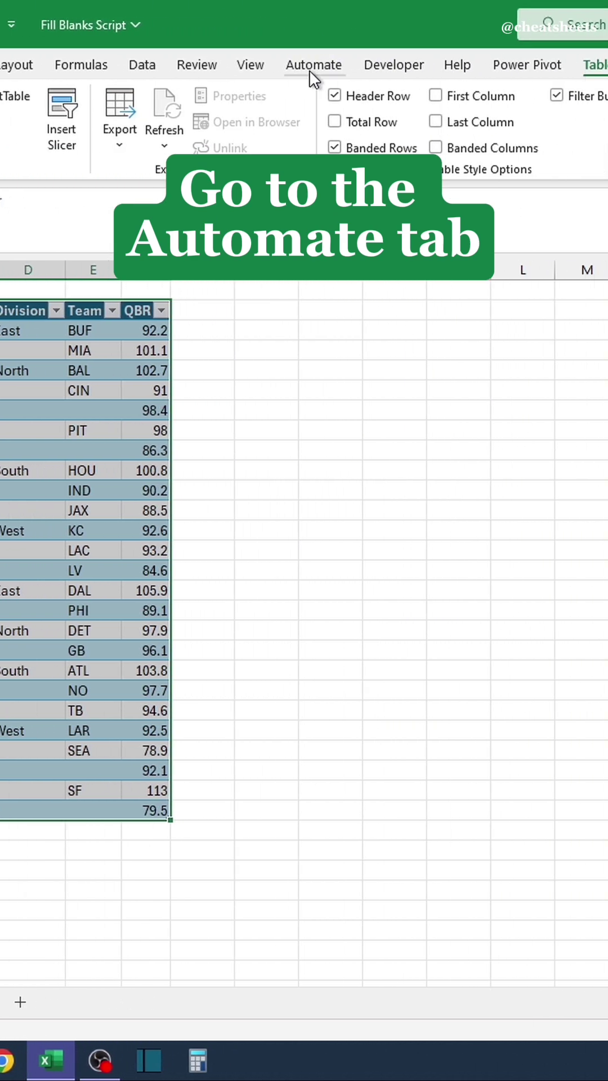
Create a new Automate script and paste the fill-blanks code over the template.
click(309, 68)
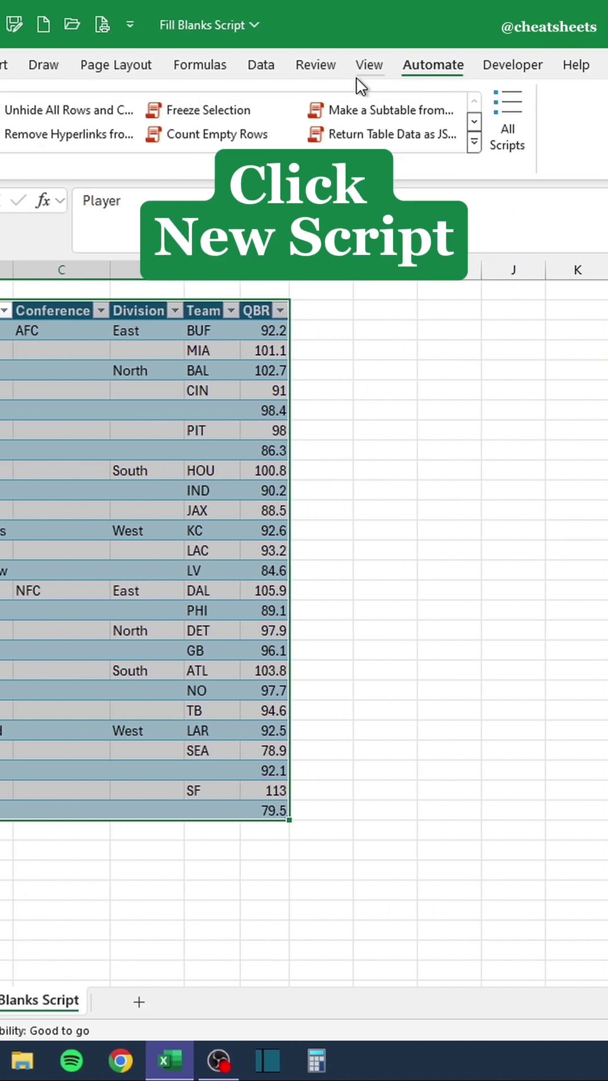
click(90, 148)
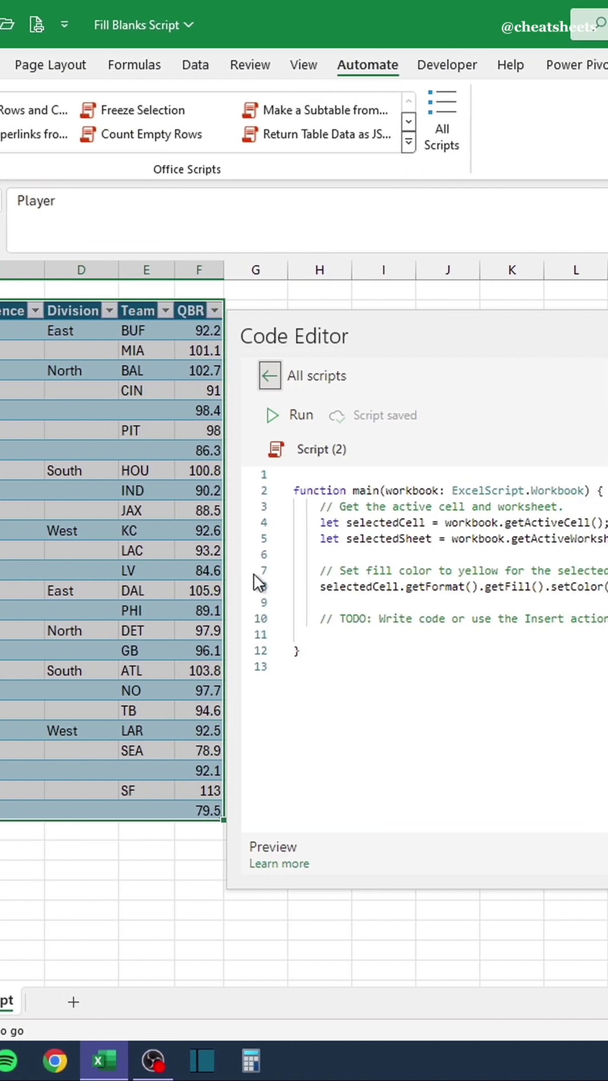
drag(222, 741, 104, 475)
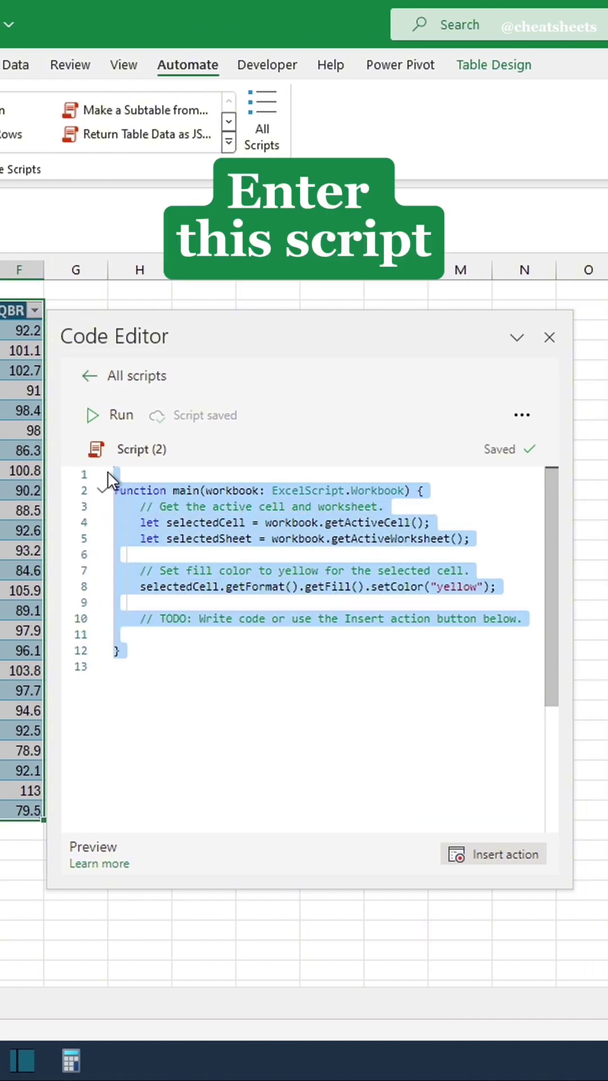
text(function main(workbook: ExcelScript.Workbook) {   let ws: ExcelScript.Worksheet = workbook.getActiveWorksheet();   let table = workbook.getTable("Table1");   table.getColumns().forEach(column => {     let inputRange: ExcelScript.Range = column.getRange();     let values = inputRange.getValues();     for (let row = 1; row < values.length; row++) {       if (values[row][0] === "") {         values[row][0] = values[row - 1][0];       }     }     inputRange.setValues(values);   }); })
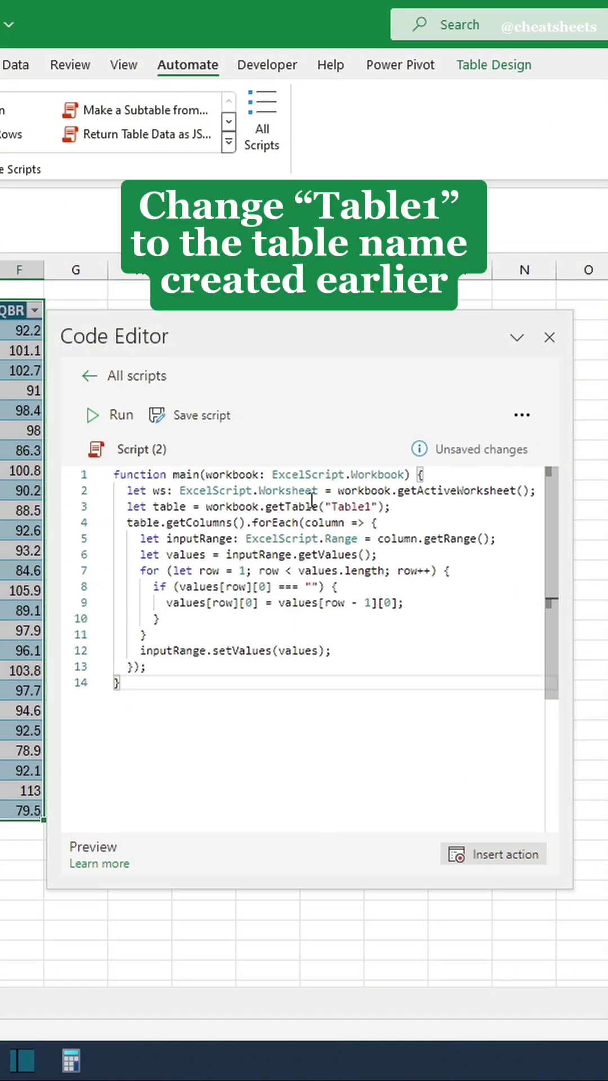
Change Table1 to QB_Stats in the code and run the script to fill the blanks.
drag(331, 507, 371, 507)
text(QB_Stats)
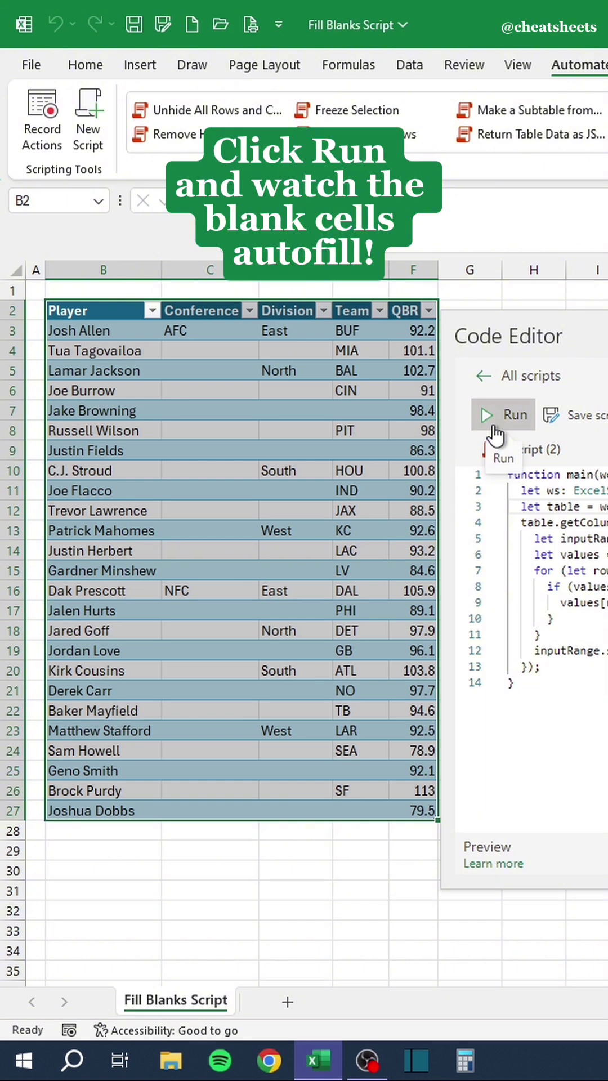
click(495, 434)
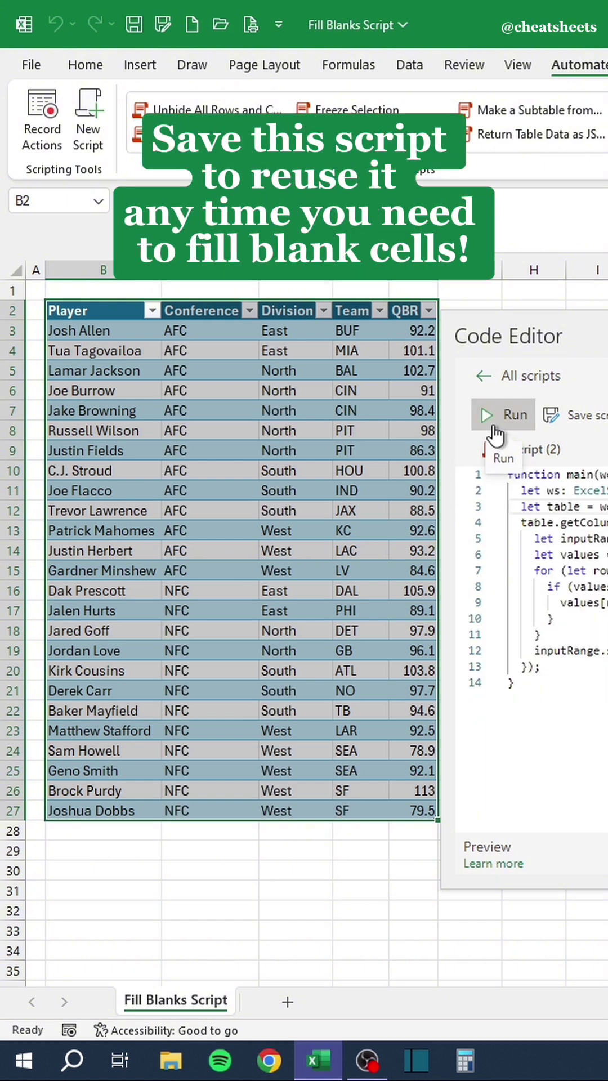
click(288, 690)
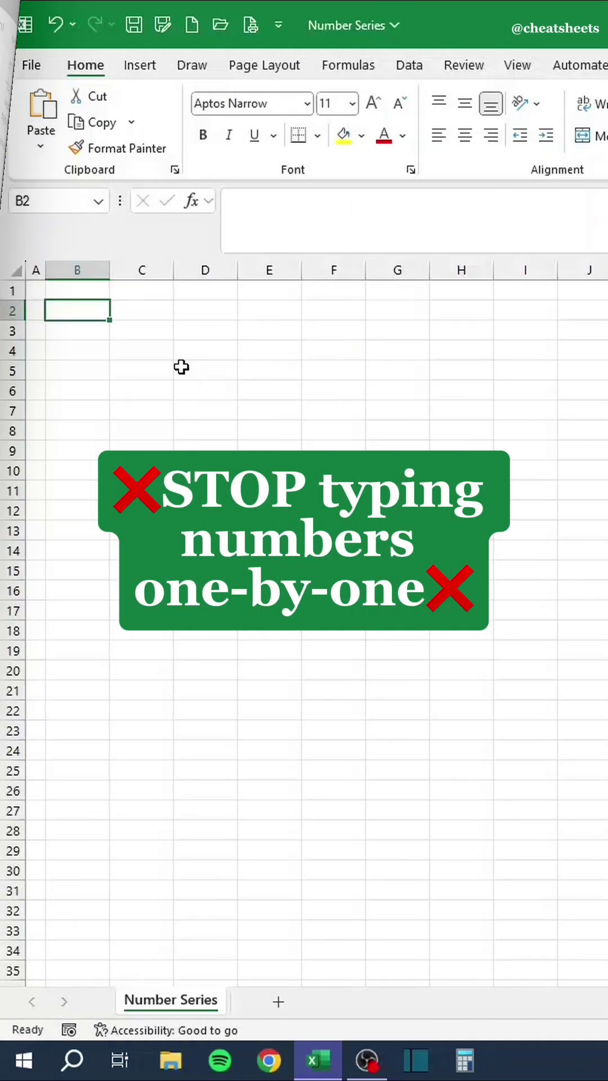
Type 1 through 6 down column B by hand, then undo the entries.
text(1)
key(Return)
text(2)
key(Return)
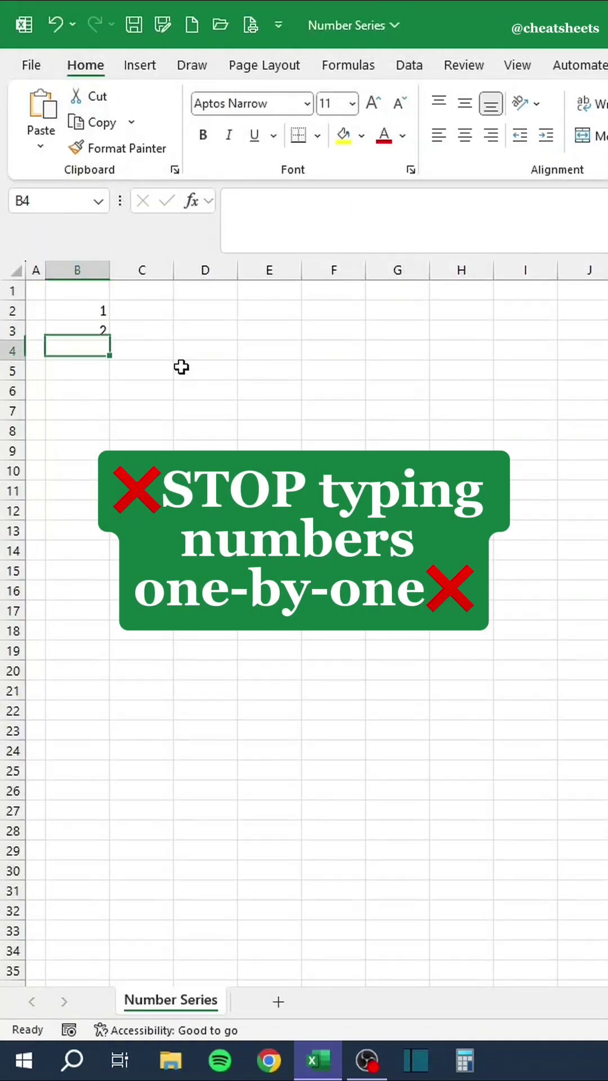
text(3)
key(Return)
text(4)
key(Return)
text(5)
key(Return)
text(6)
key(Return)
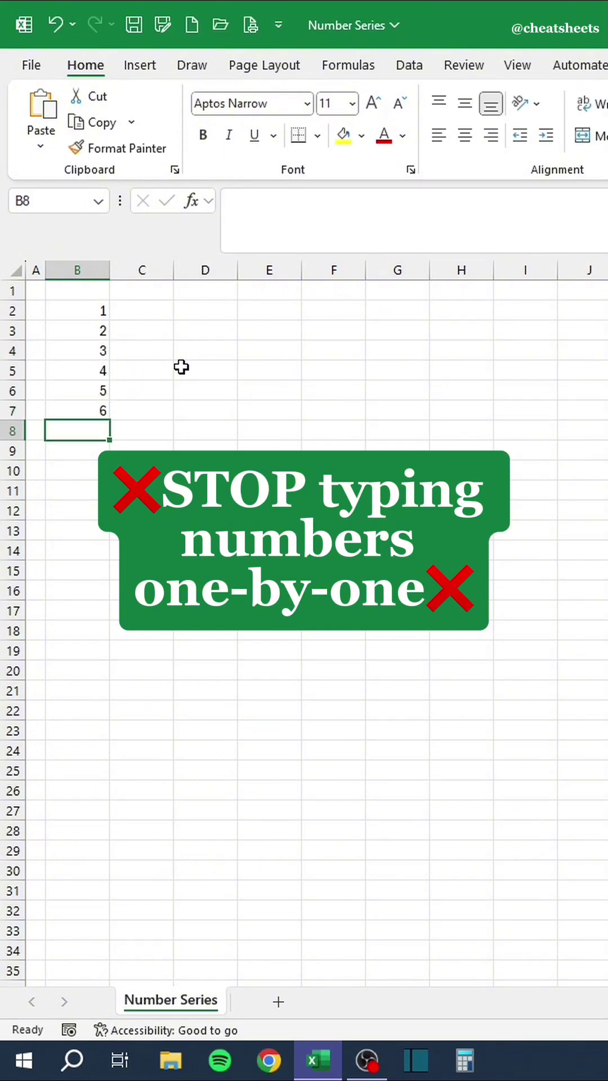
key(ctrl+z)
key(ctrl+z)
key(ctrl+z)
key(ctrl+z)
key(ctrl+z)
Fill a linear series down column B with stop value 999, then jump to its end.
key(Up)
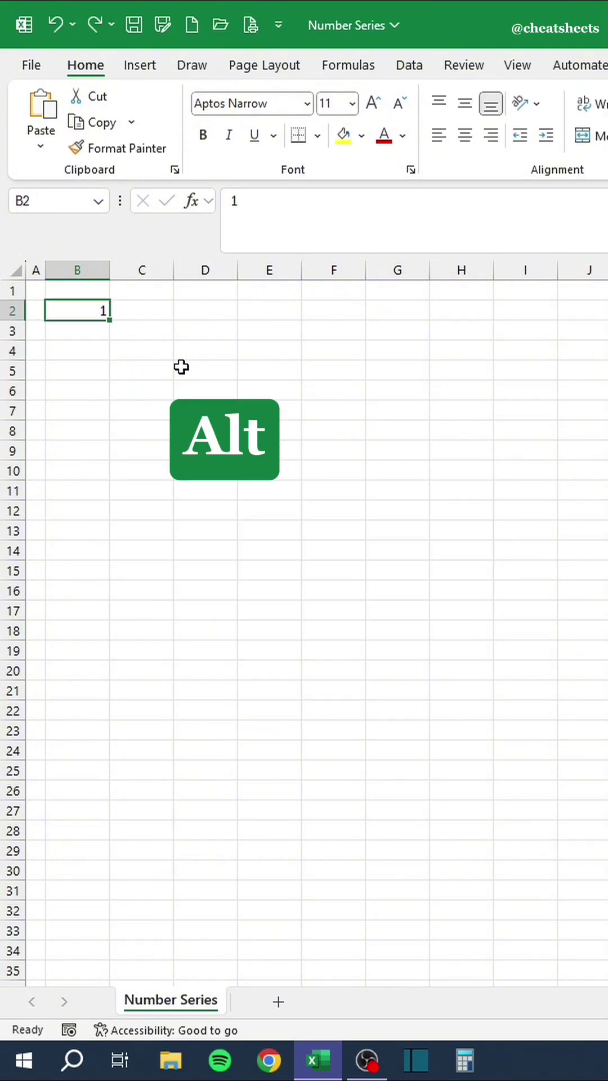
key(alt)
key(h)
key(f)
key(i)
key(s)
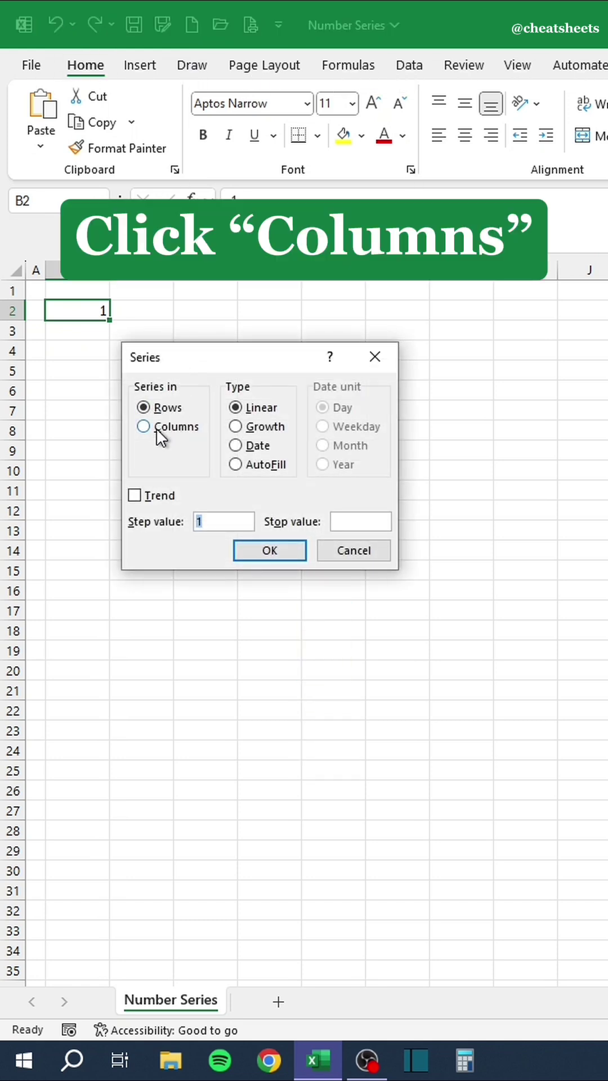
click(144, 429)
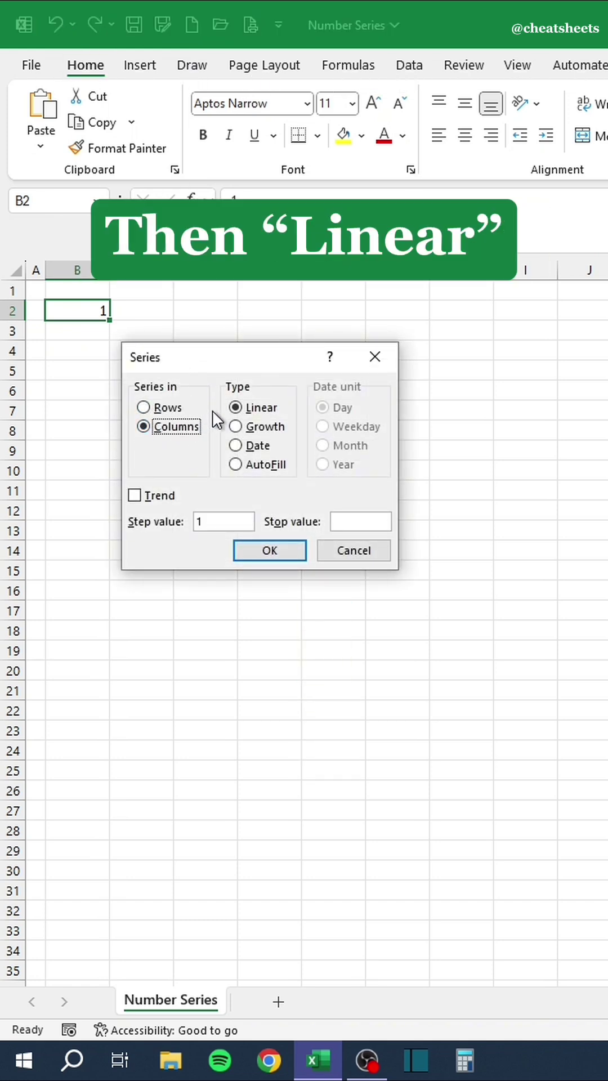
click(244, 409)
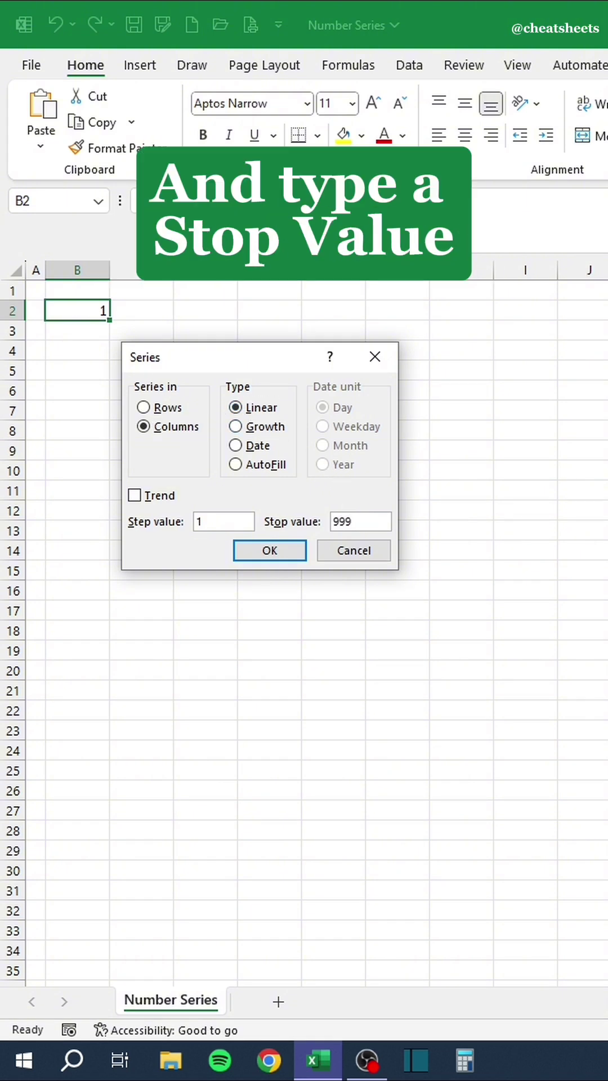
click(272, 549)
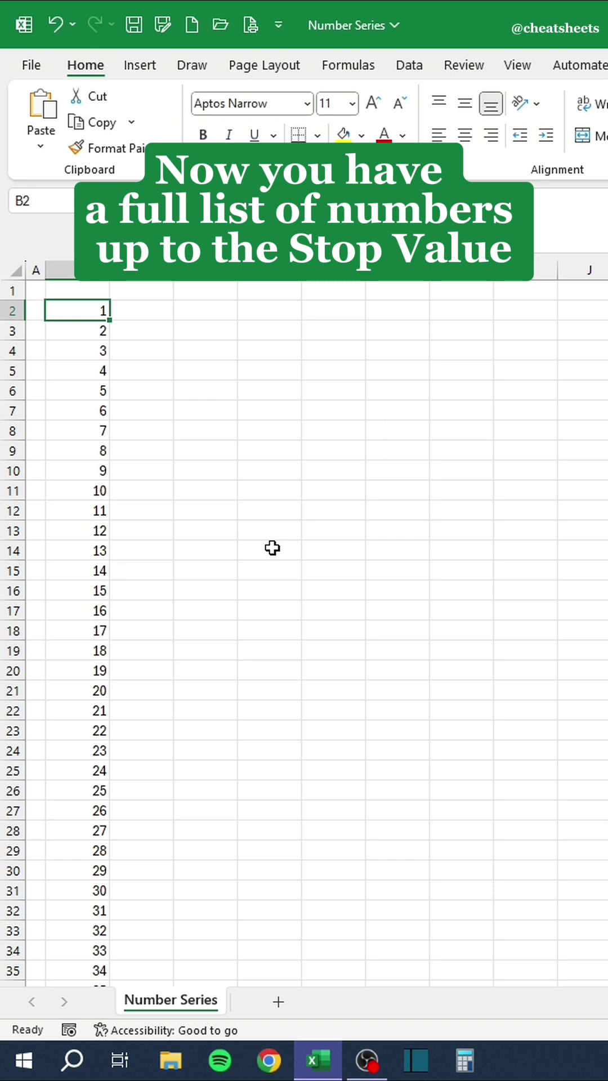
key(ctrl+Down)
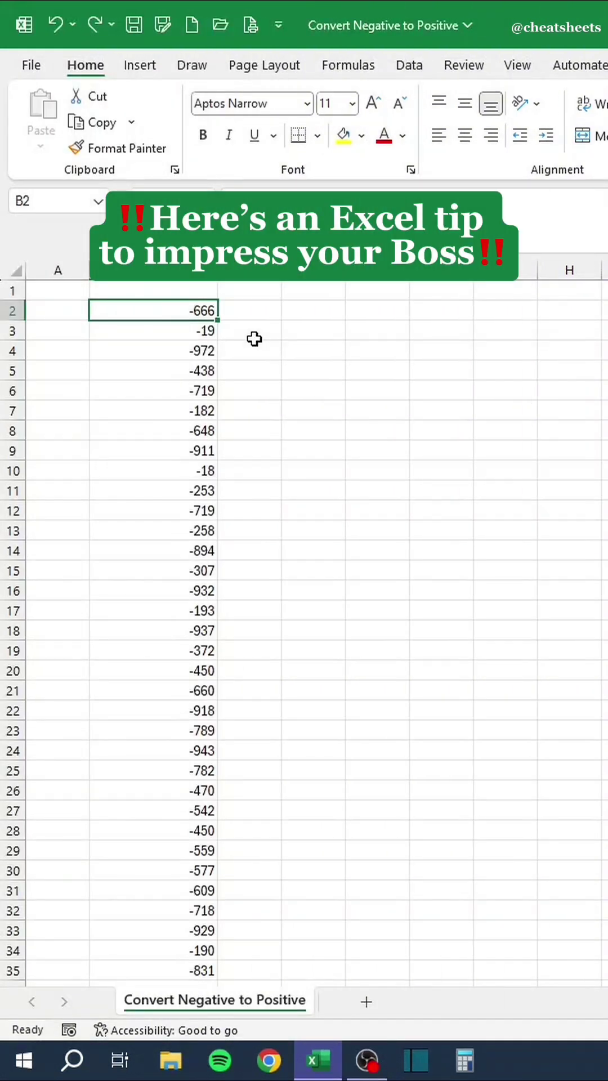
Enter -1 in D2, copy it, and select the negative numbers in column B.
click(321, 313)
text(-1)
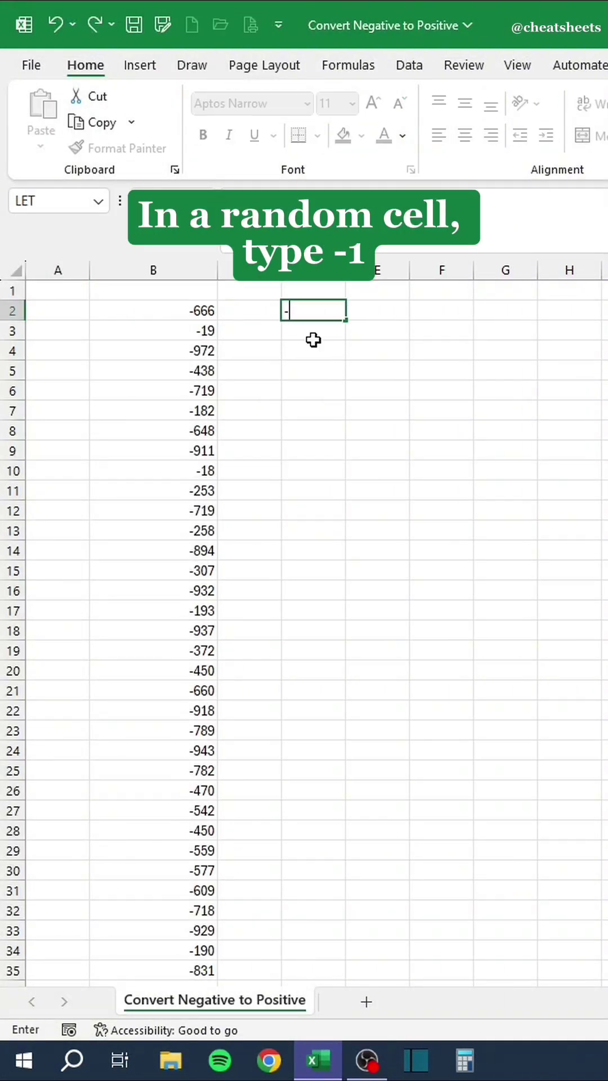
key(Return)
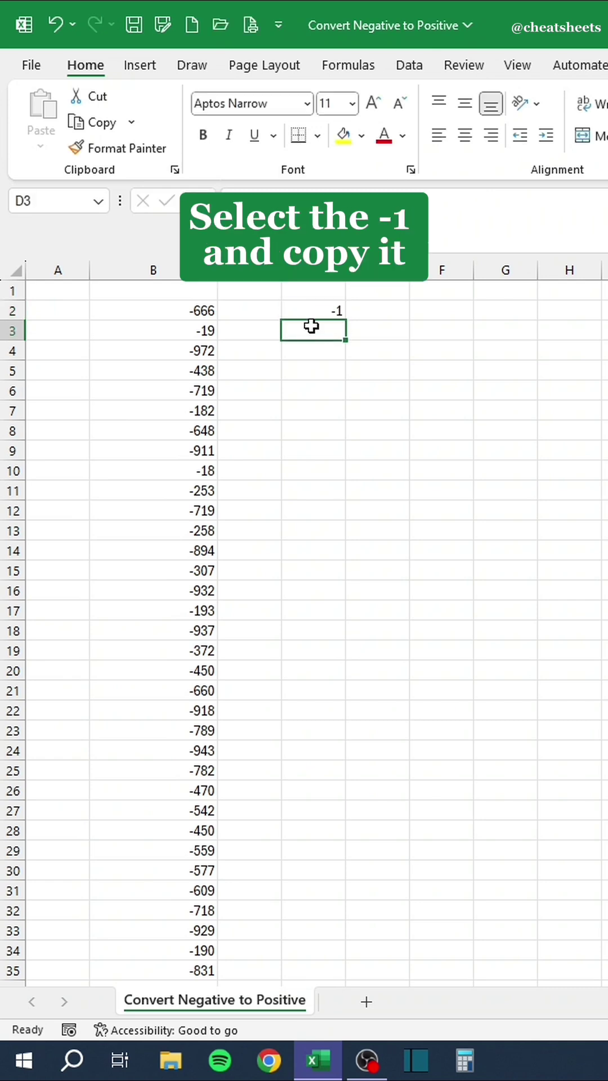
click(311, 310)
key(ctrl+c)
mouse_move(179, 307)
mouse_down()
mouse_move(220, 560)
mouse_move(152, 873)
mouse_move(162, 974)
mouse_up()
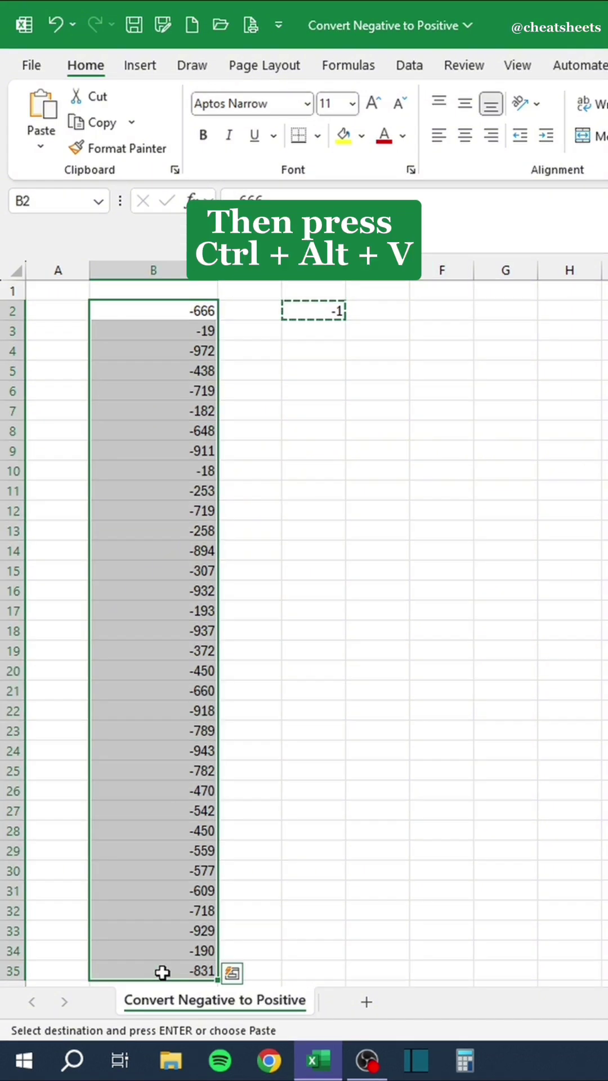
Paste Special the copied -1 onto column B using Multiply to flip negatives positive.
key(ctrl+alt+v)
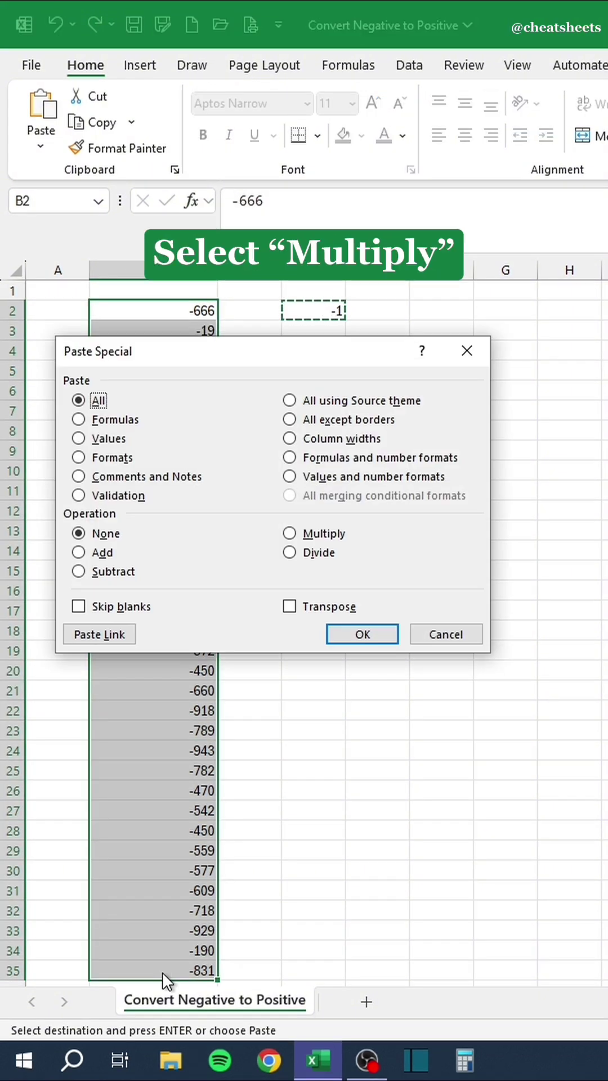
click(293, 536)
click(372, 644)
click(248, 531)
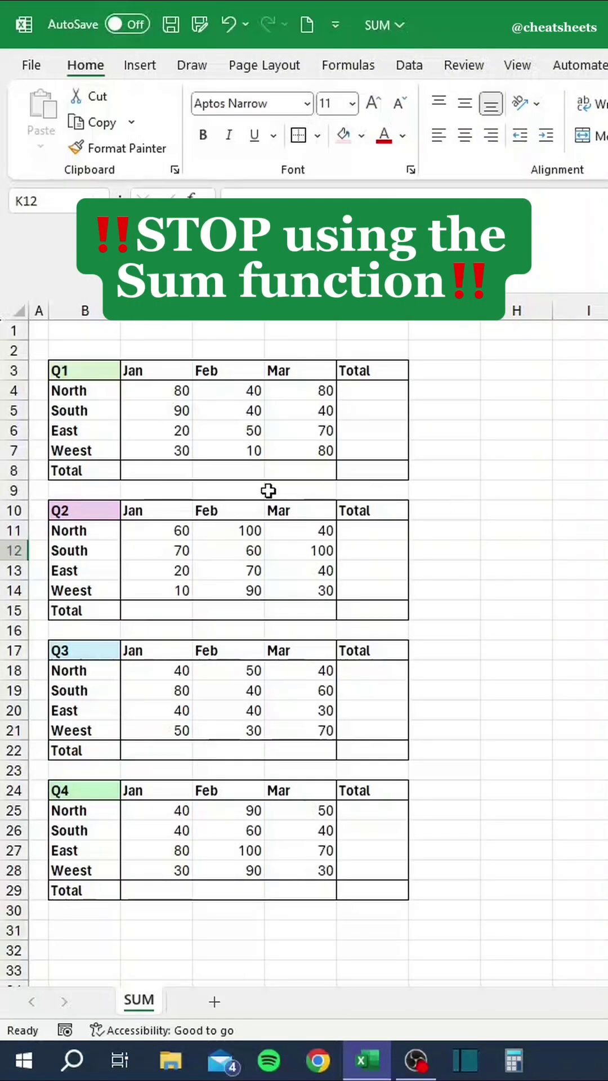
Total Q1 January with =SUM(C4:C7) in C8 and February with AutoSum in D8.
click(177, 470)
text(=SUM)
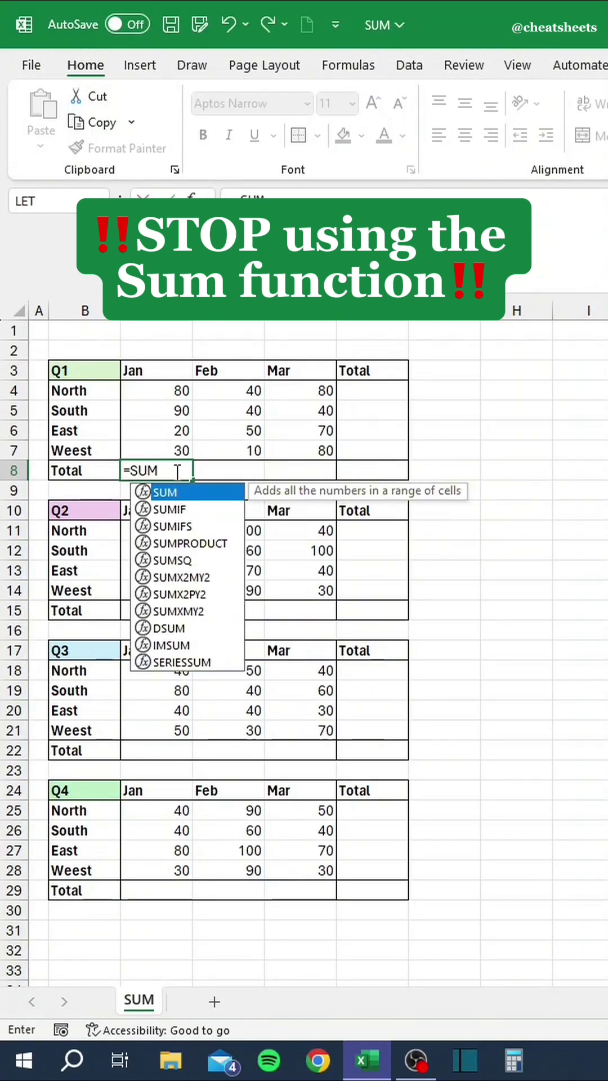
text(()
drag(168, 381, 173, 450)
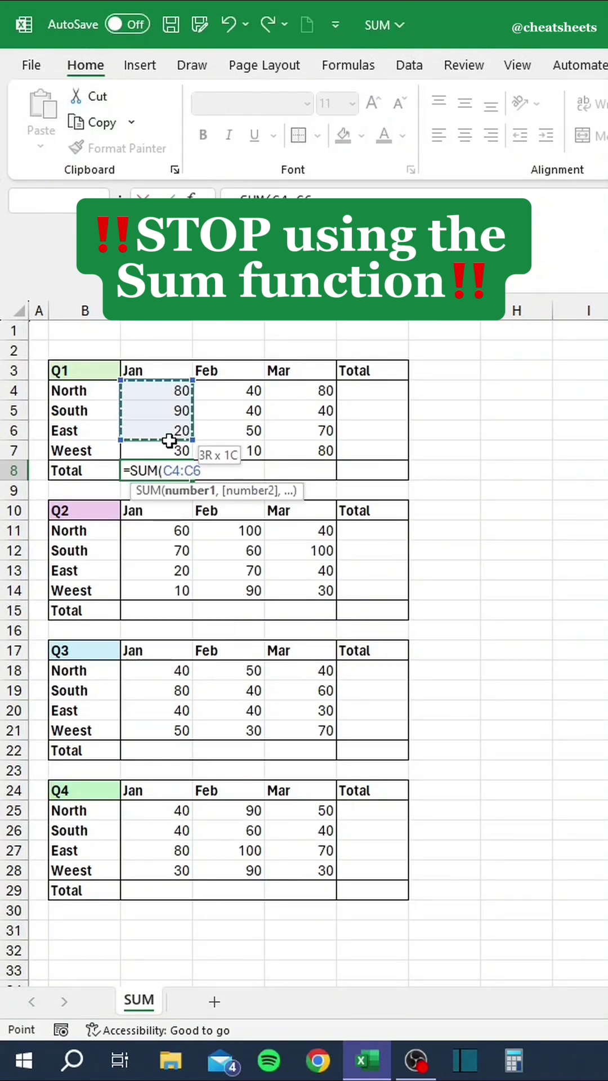
text())
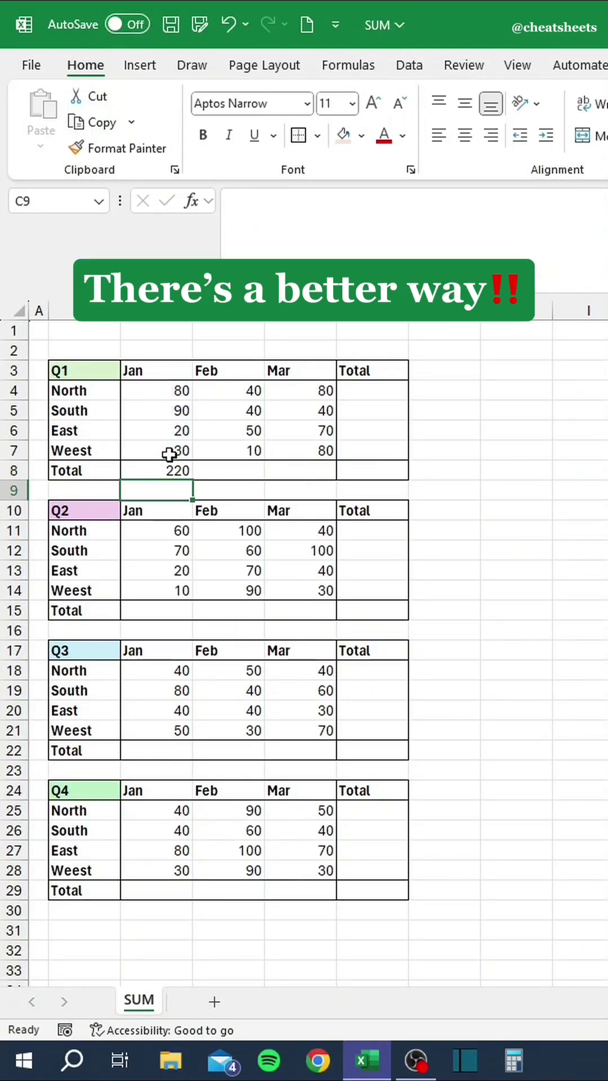
click(224, 467)
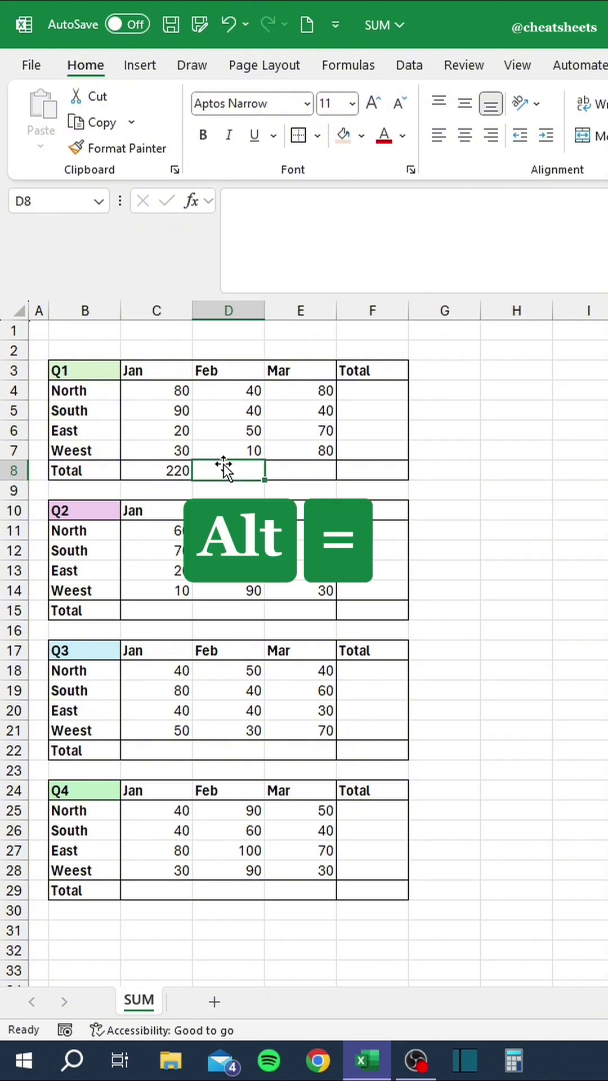
key(alt+equal)
key(Return)
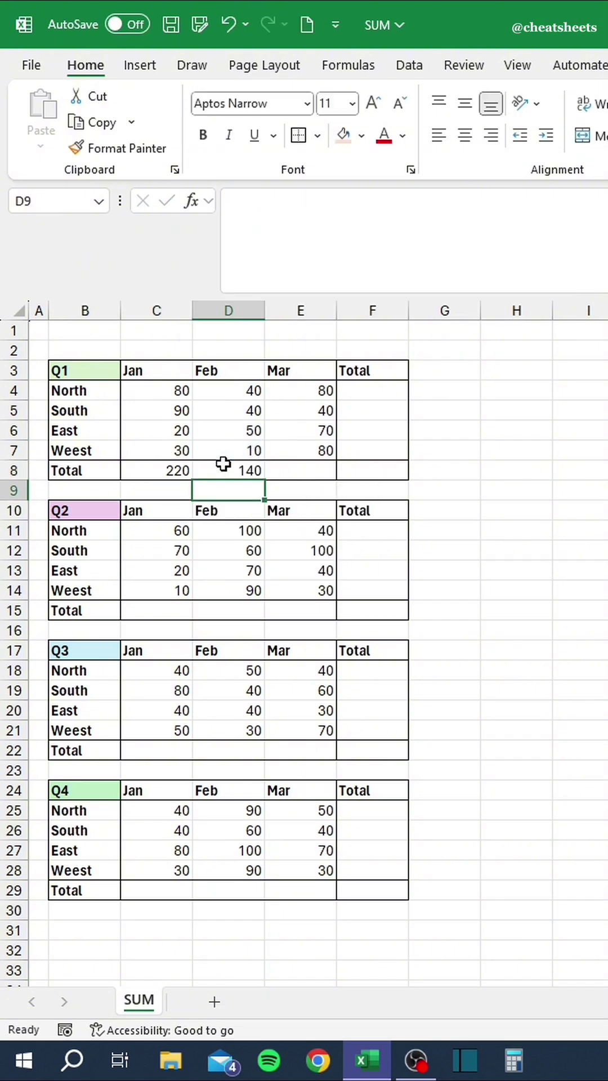
Select all four quarterly tables and AutoSum every Total row and column at once.
drag(341, 466, 160, 395)
drag(376, 613, 160, 527)
drag(369, 744, 172, 676)
drag(383, 898, 172, 804)
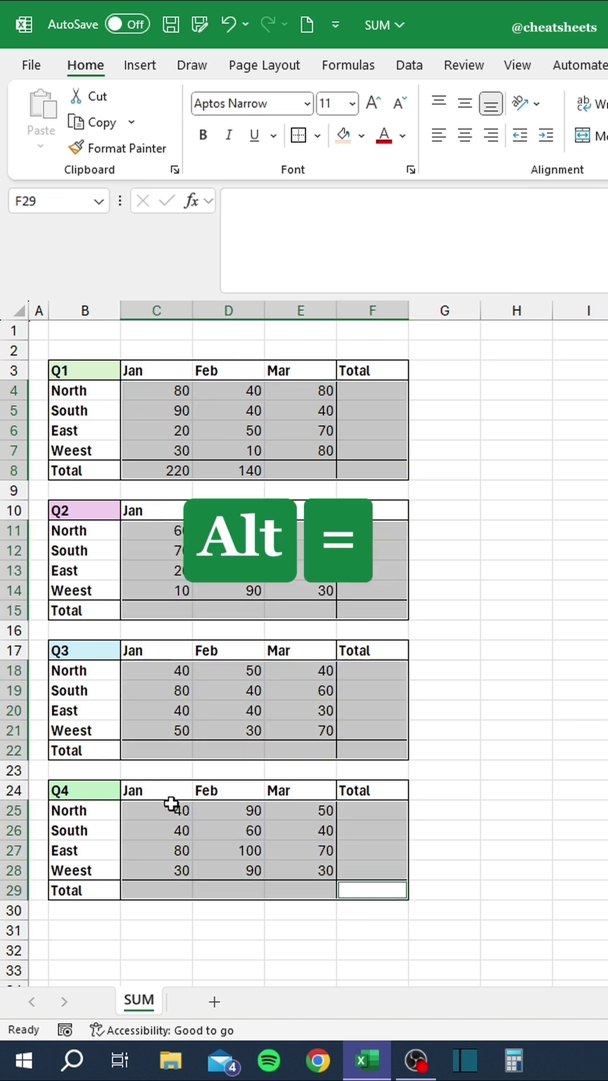
key(alt+equal)
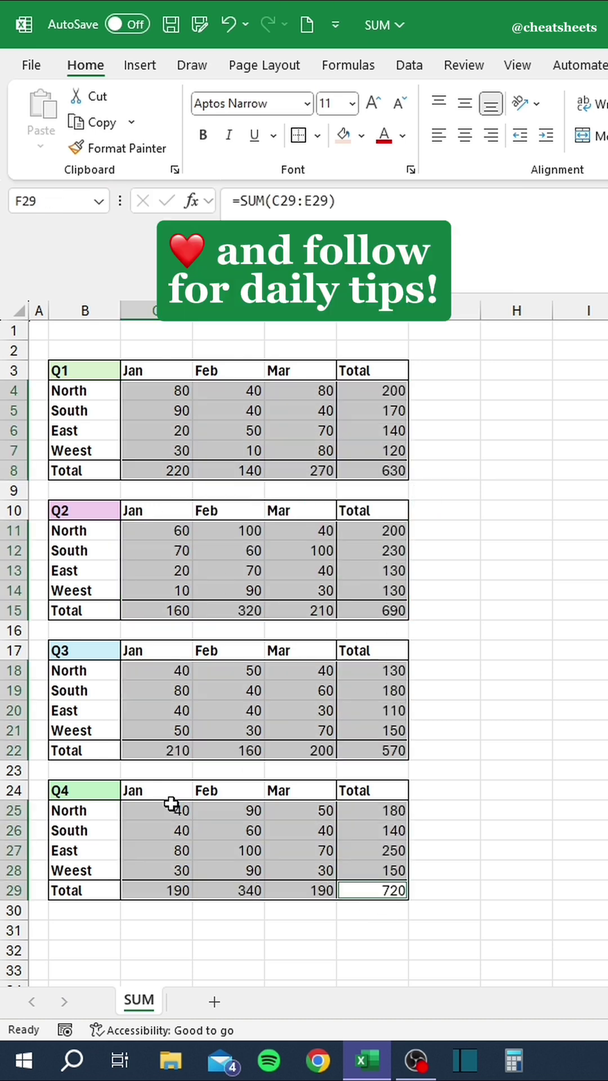
Filter the sales list's Region column to show only South rows.
click(172, 807)
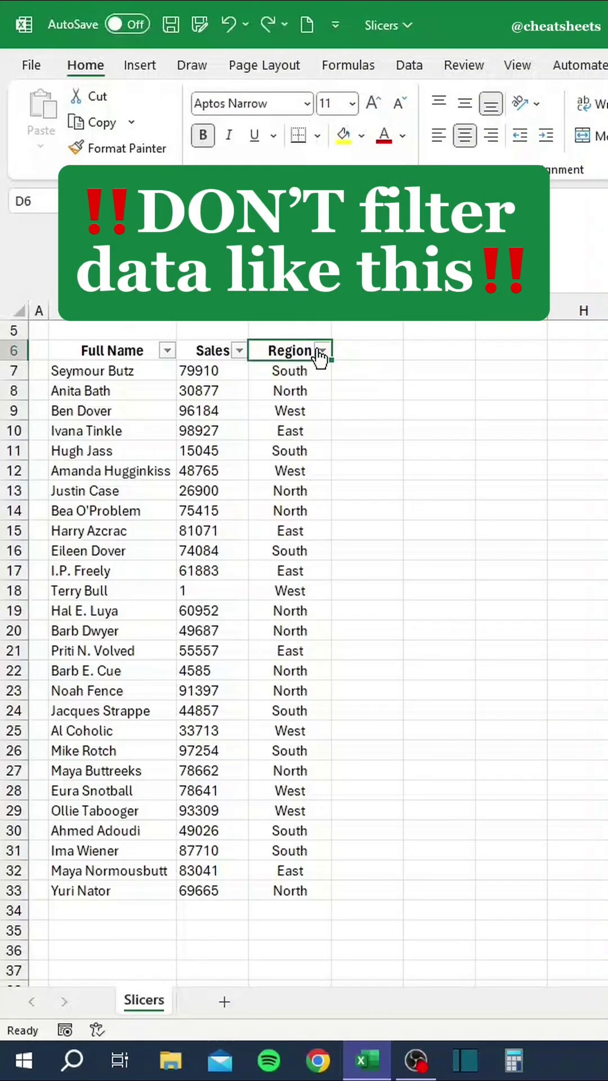
click(322, 351)
click(122, 613)
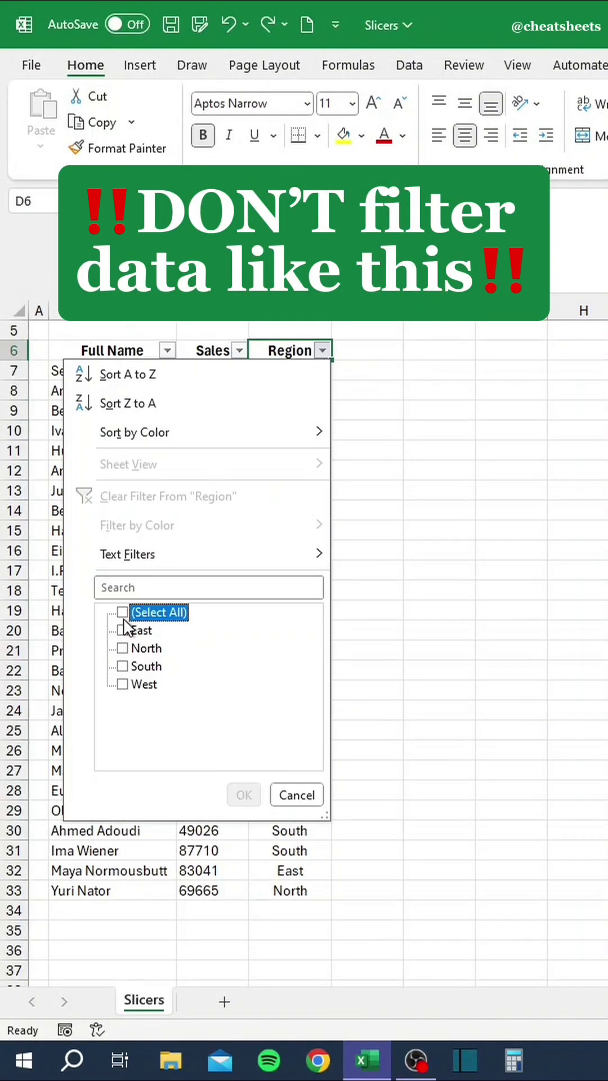
click(123, 666)
click(244, 795)
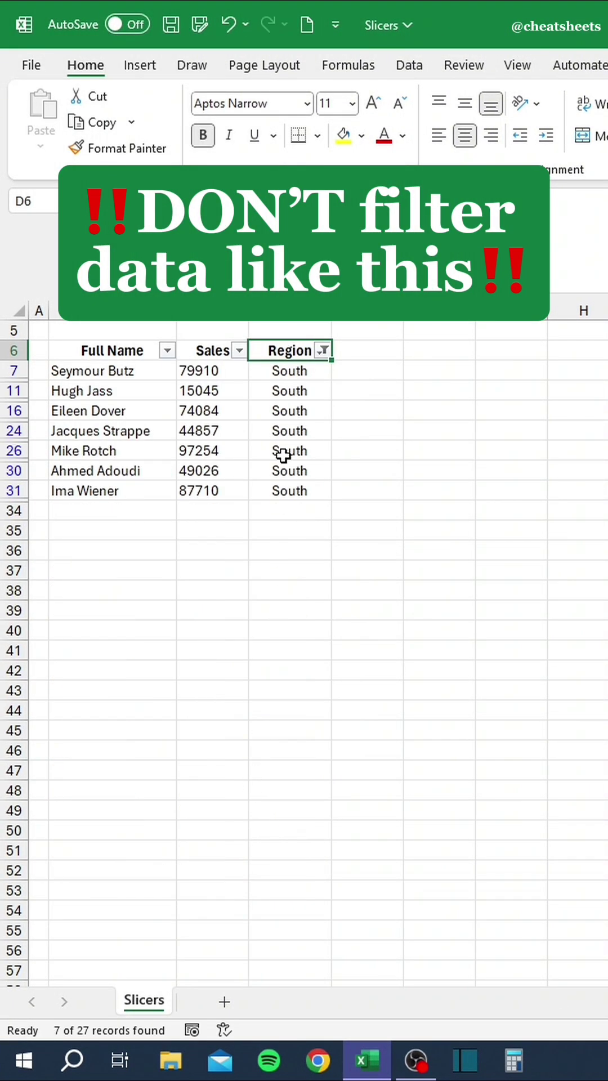
Switch the Region filter to East only, then start converting the list to a table.
click(323, 351)
click(122, 666)
click(122, 630)
click(244, 795)
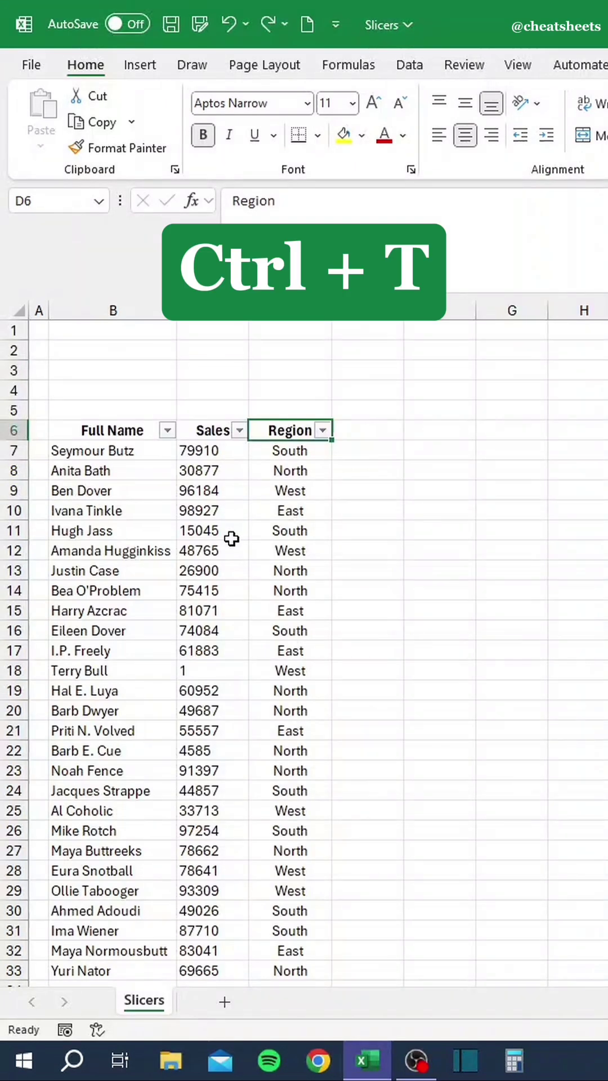
key(ctrl+t)
Create the table from B6:D33 and insert a Region slicer for it.
click(428, 641)
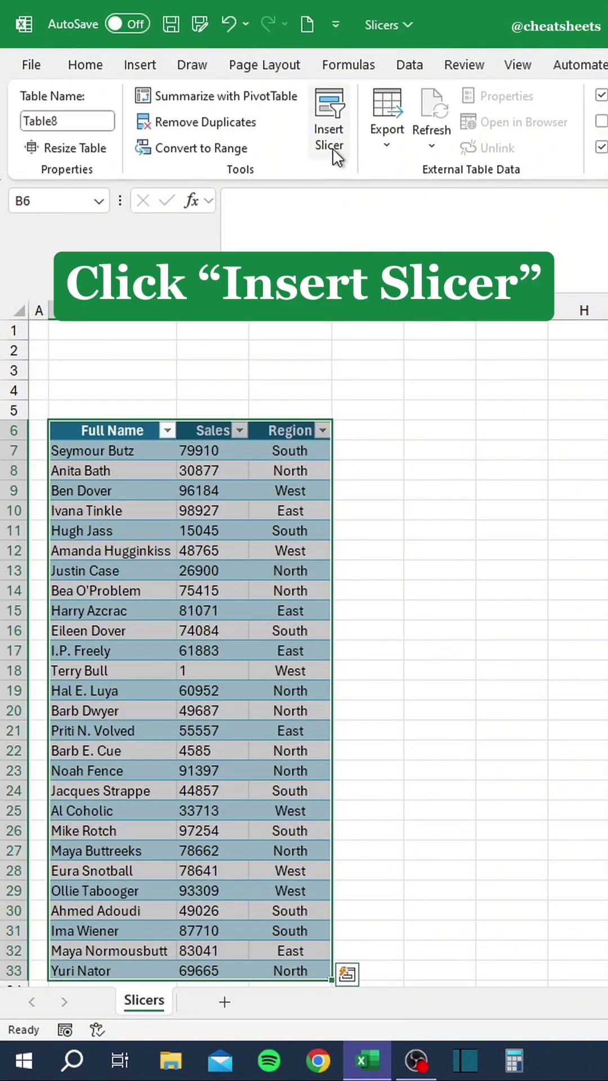
click(331, 143)
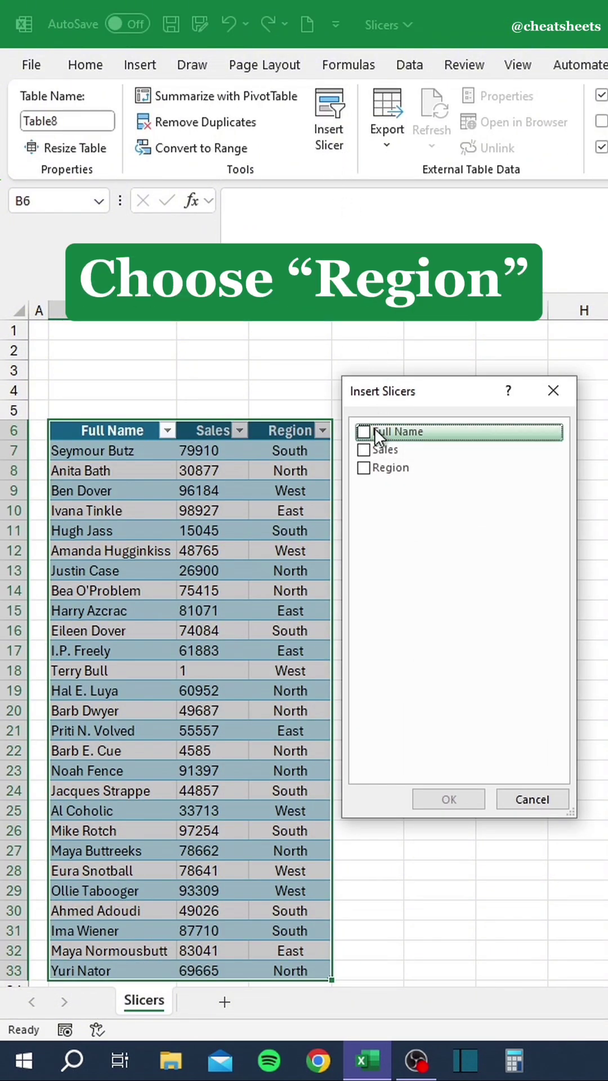
click(365, 469)
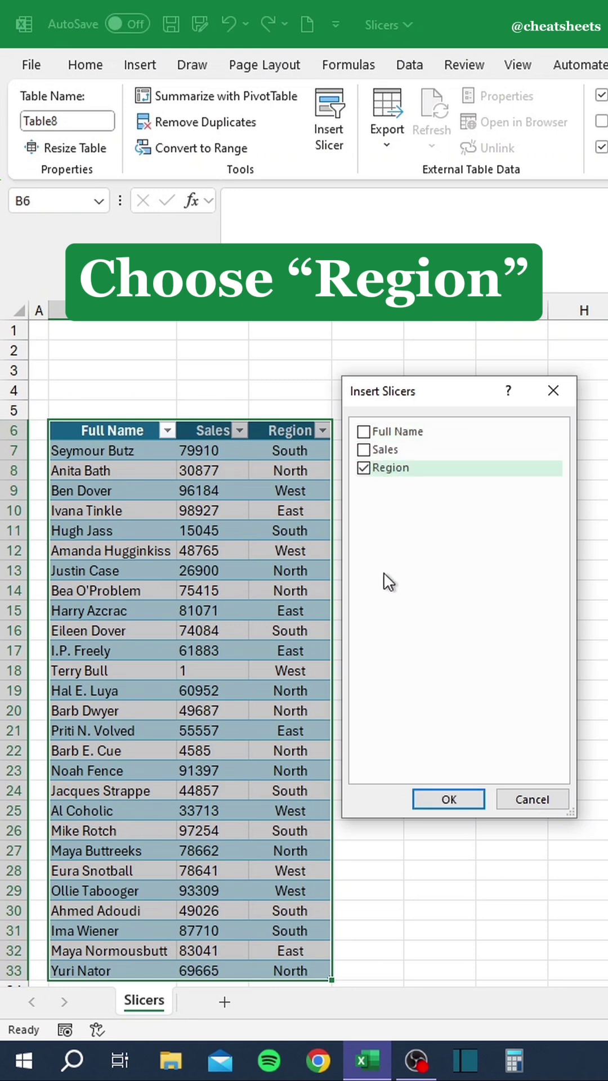
click(449, 800)
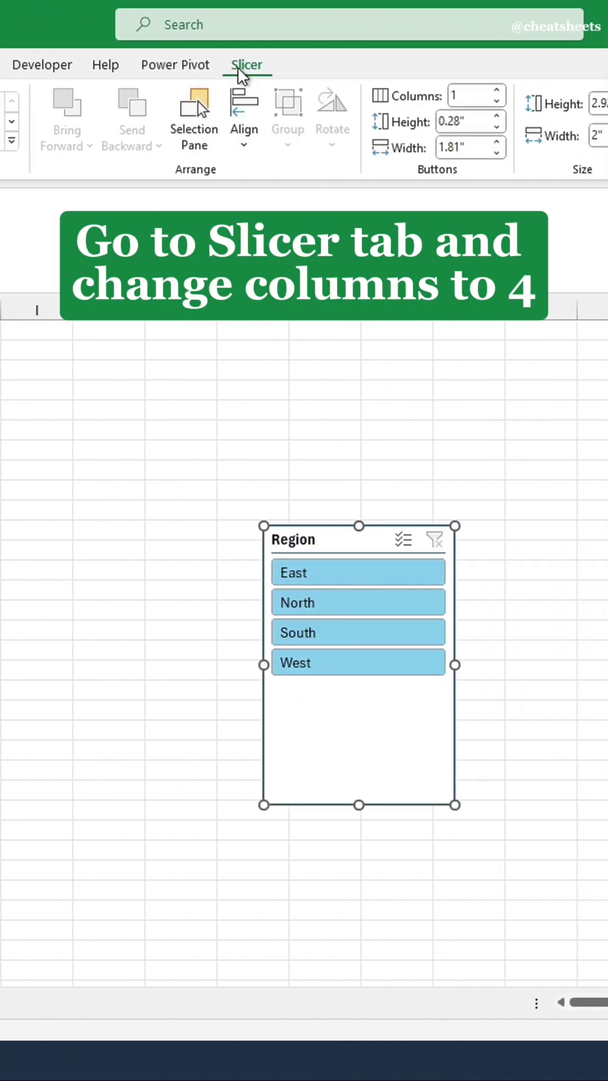
Give the slicer 4 columns, make it wide and short, and place it above the table.
click(471, 96)
key(Return)
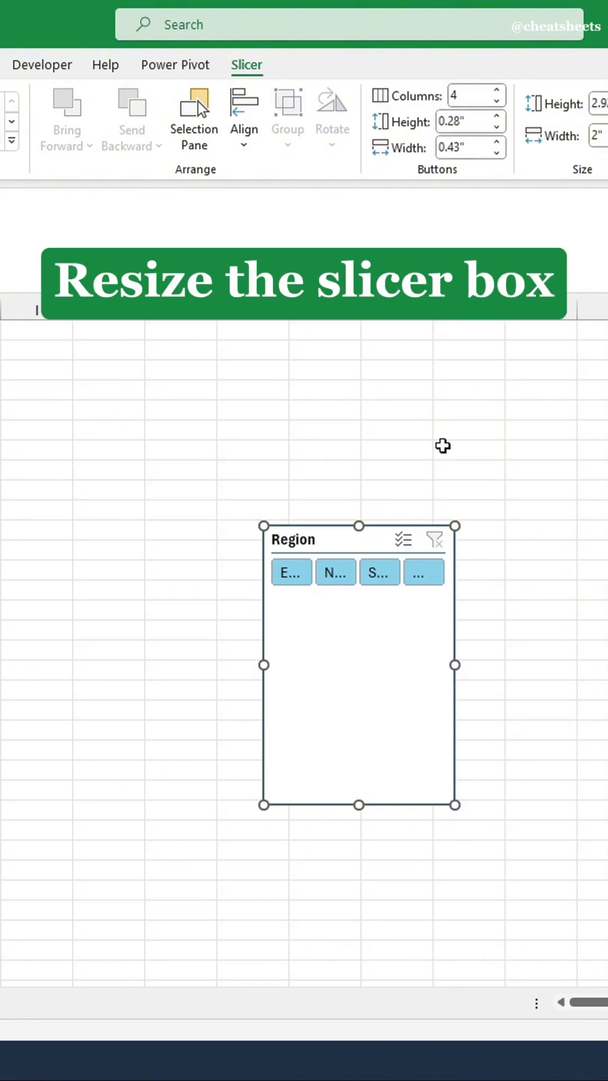
drag(458, 806, 543, 618)
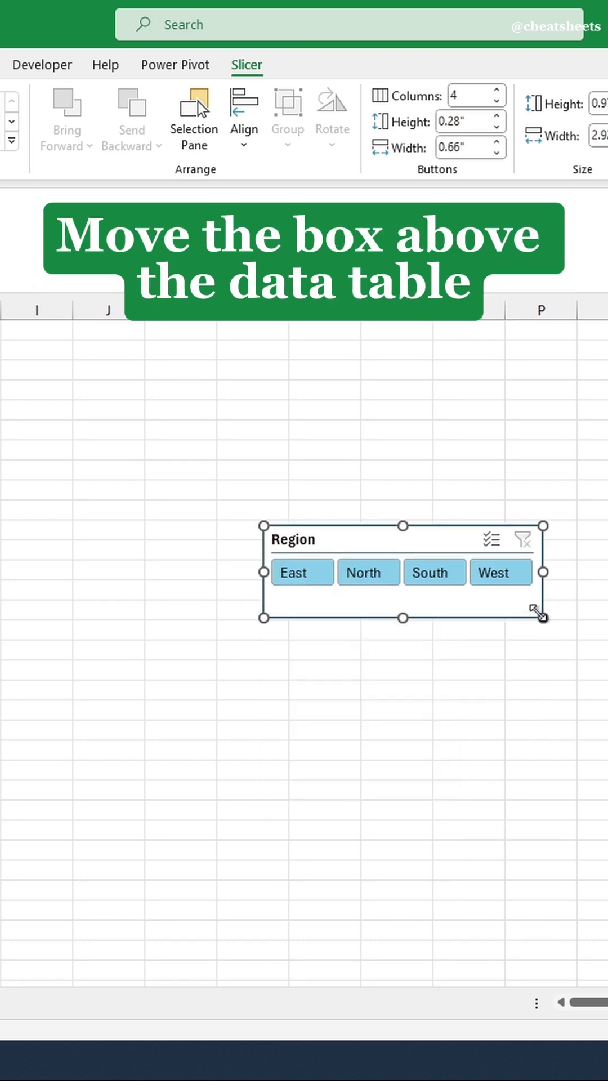
drag(446, 550, 0, 392)
drag(88, 392, 0, 335)
drag(227, 335, 229, 338)
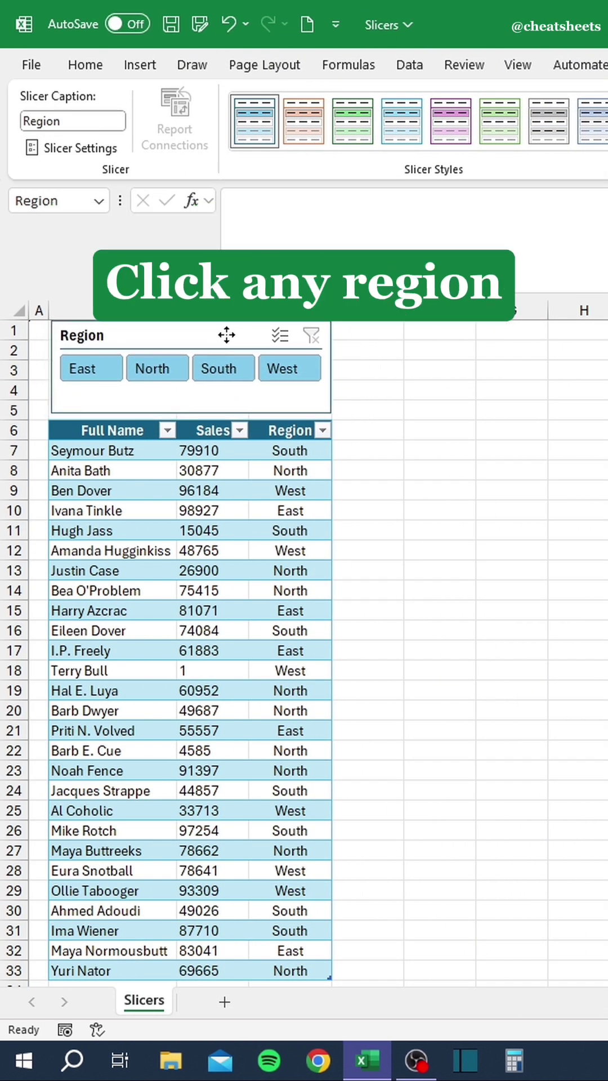
click(112, 367)
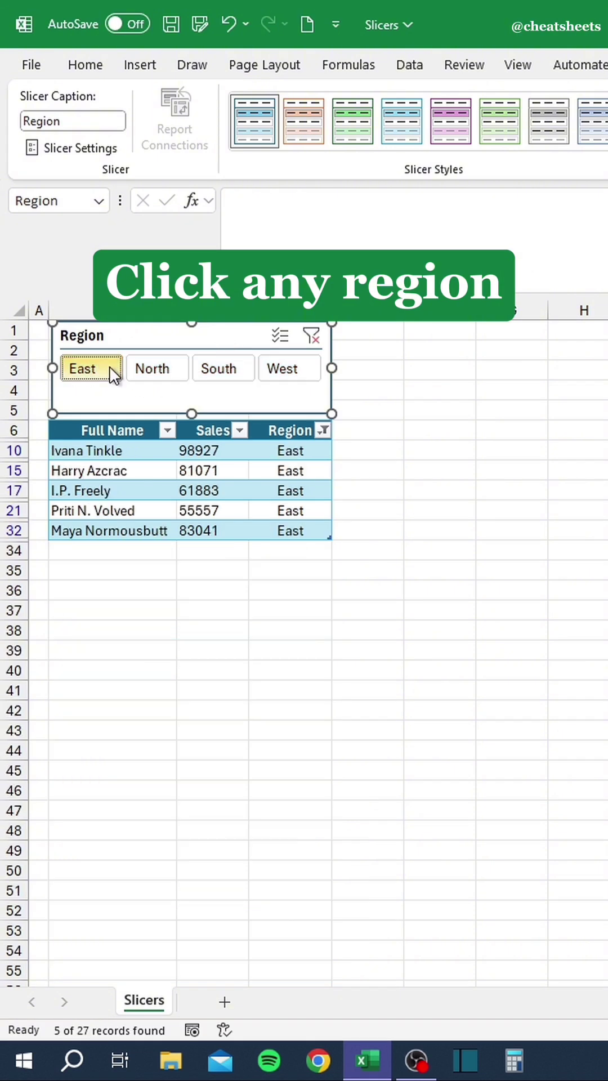
click(154, 367)
click(214, 367)
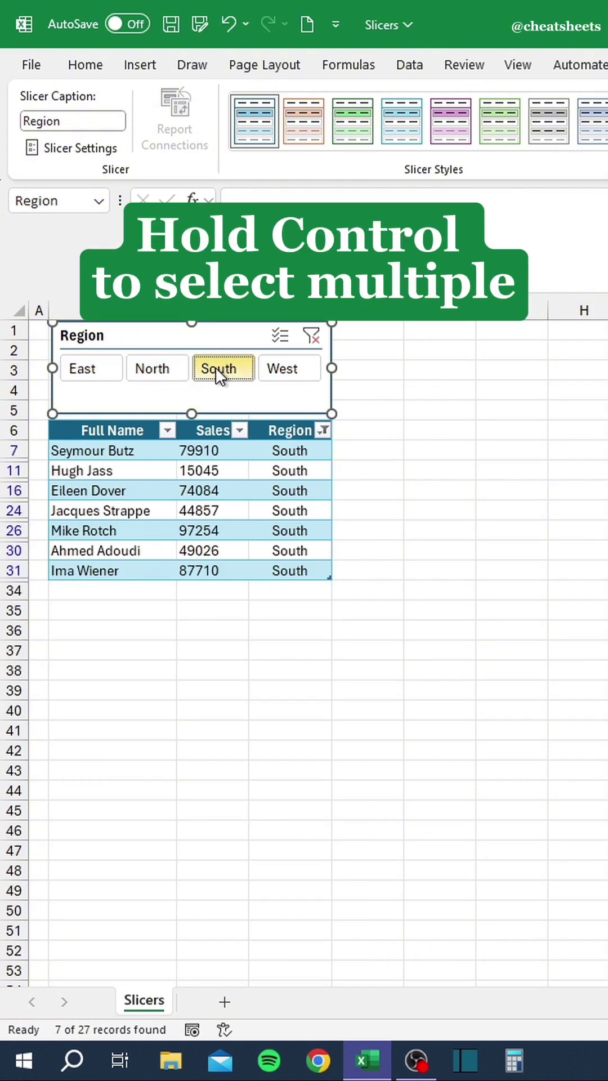
ctrl+click(163, 371)
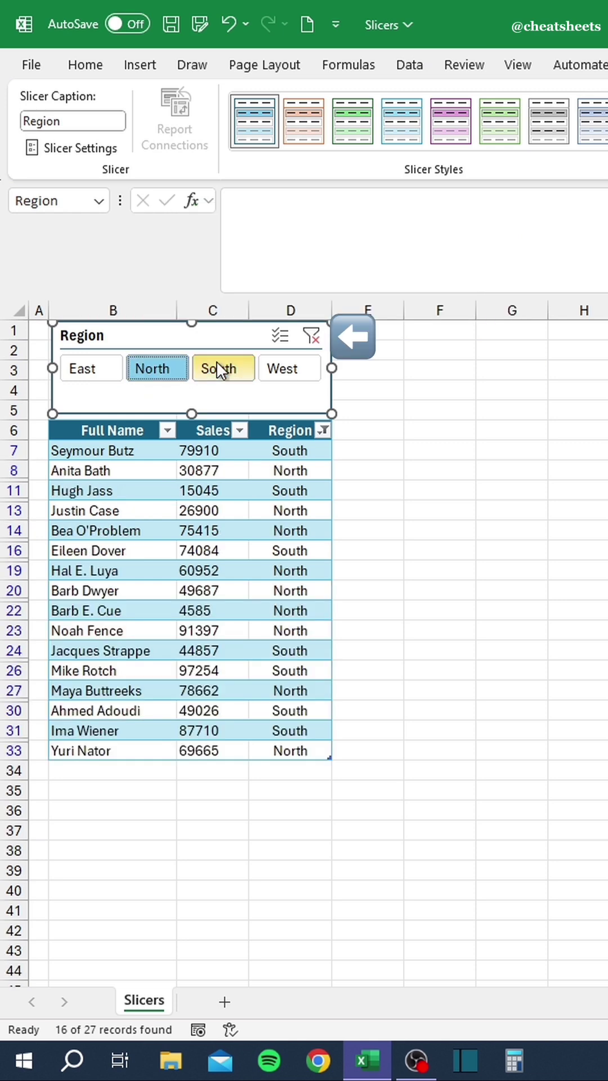
click(313, 336)
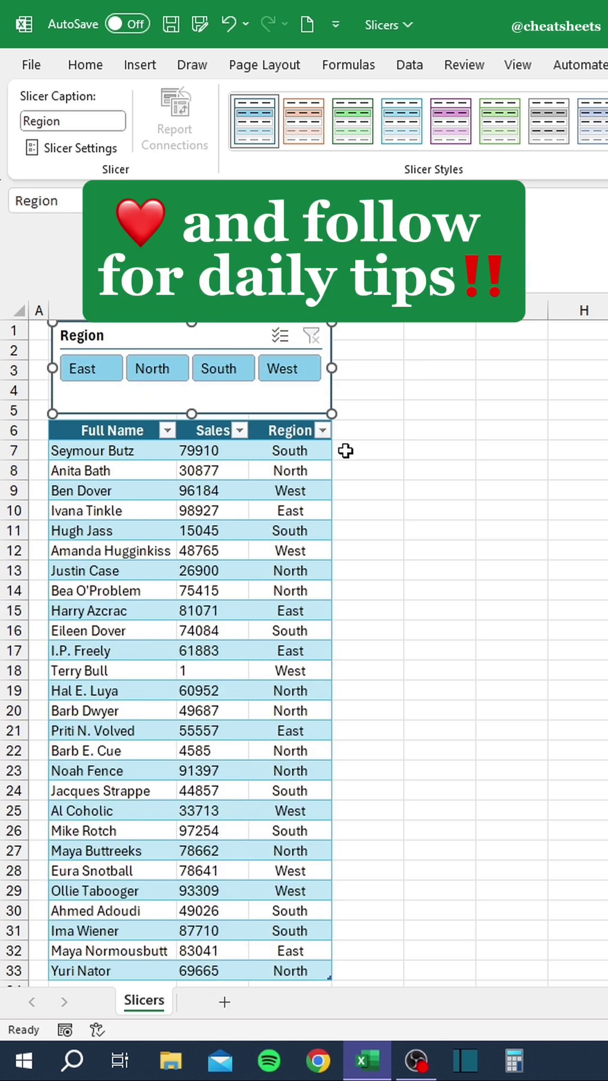
click(366, 526)
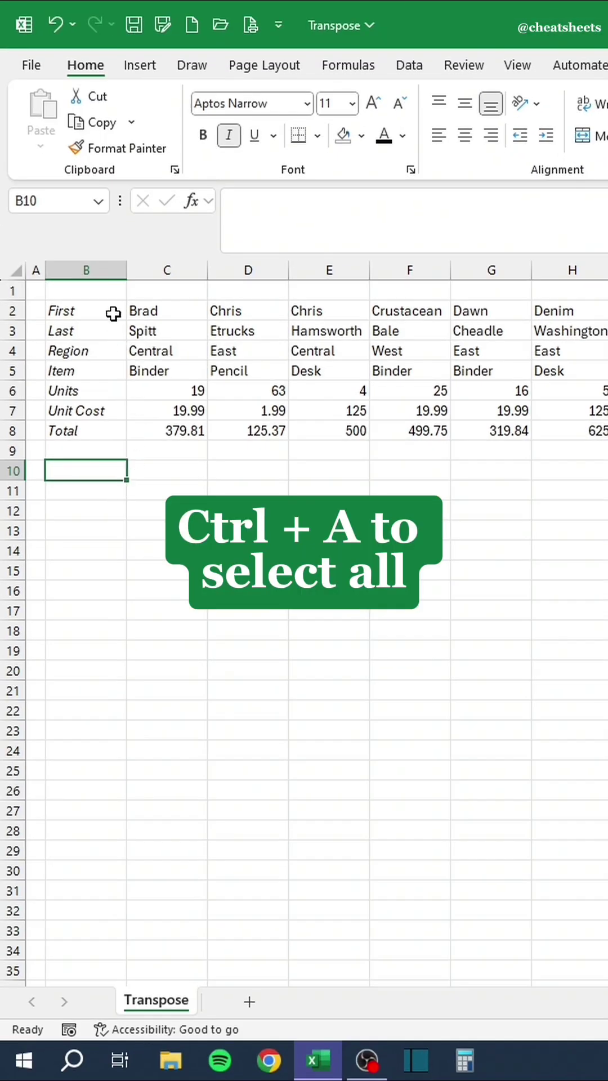
click(113, 313)
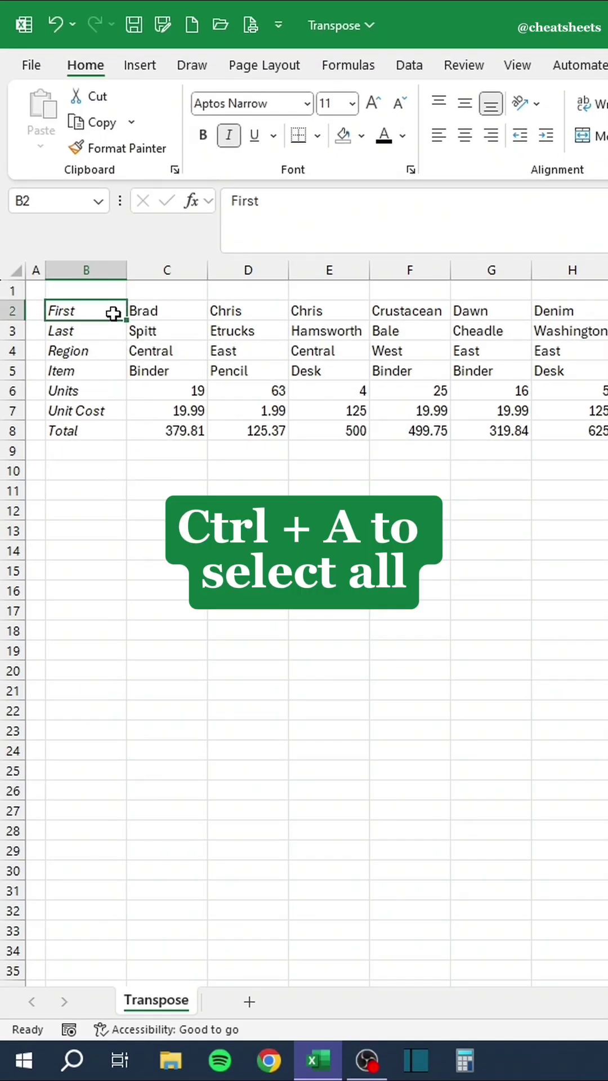
key(ctrl+a)
scroll(113, 313, right, 5)
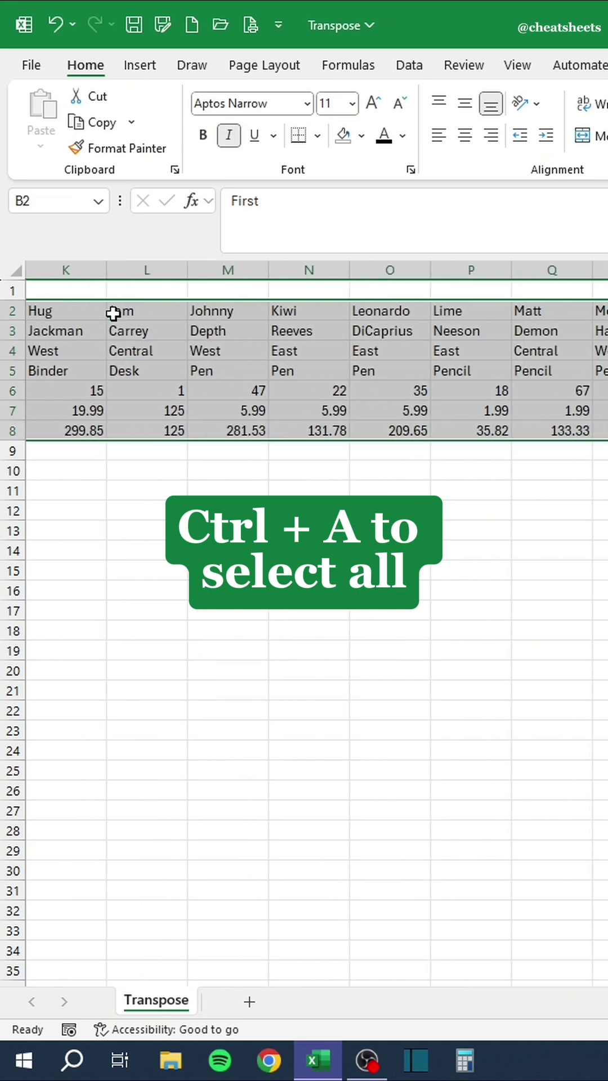
key(ctrl+c)
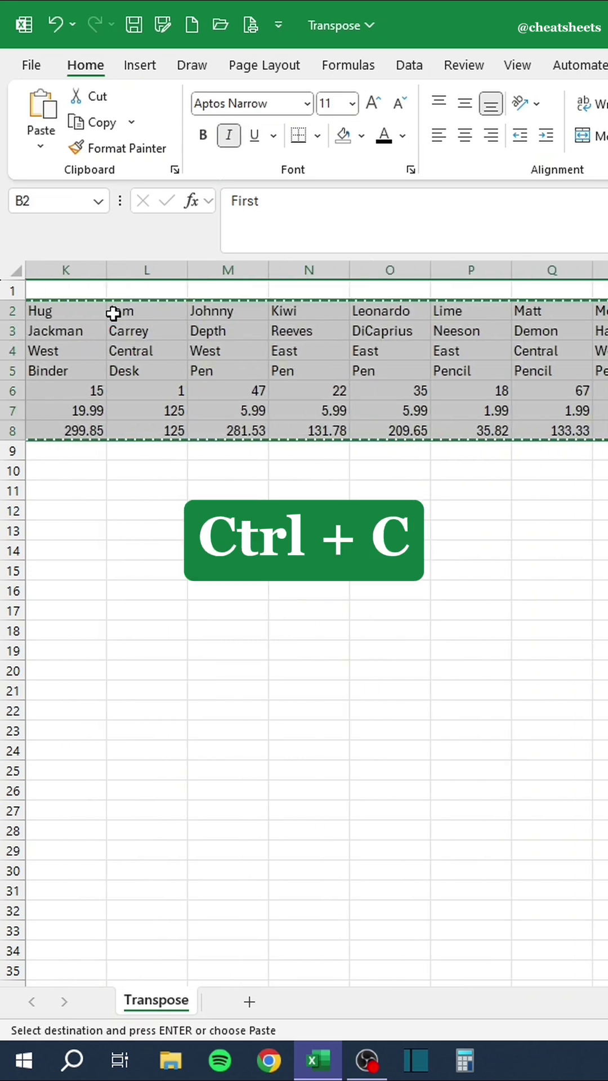
scroll(113, 314, left, 5)
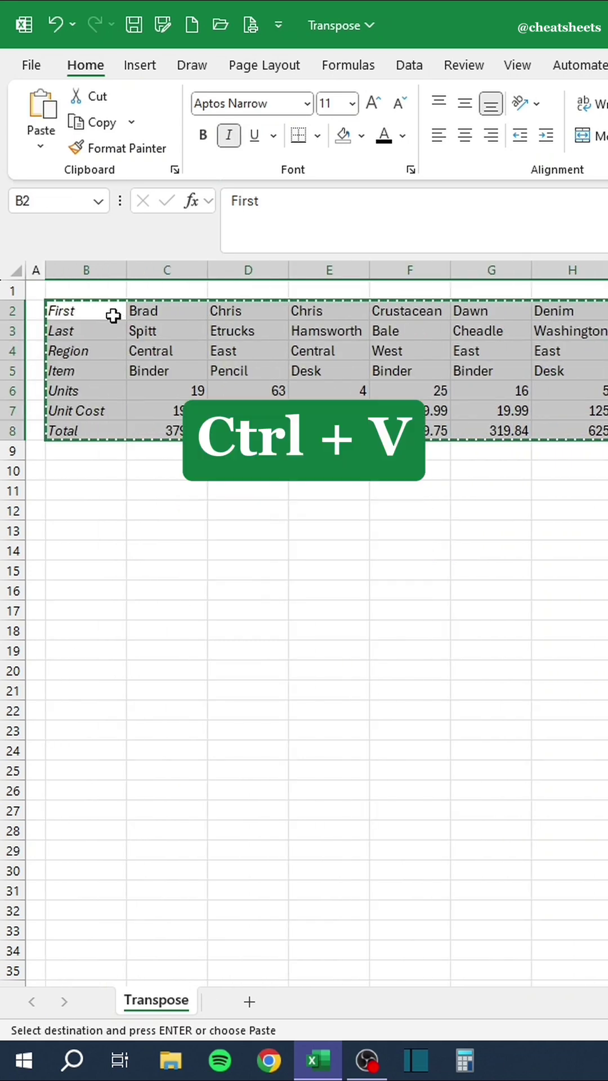
click(116, 470)
key(ctrl+v)
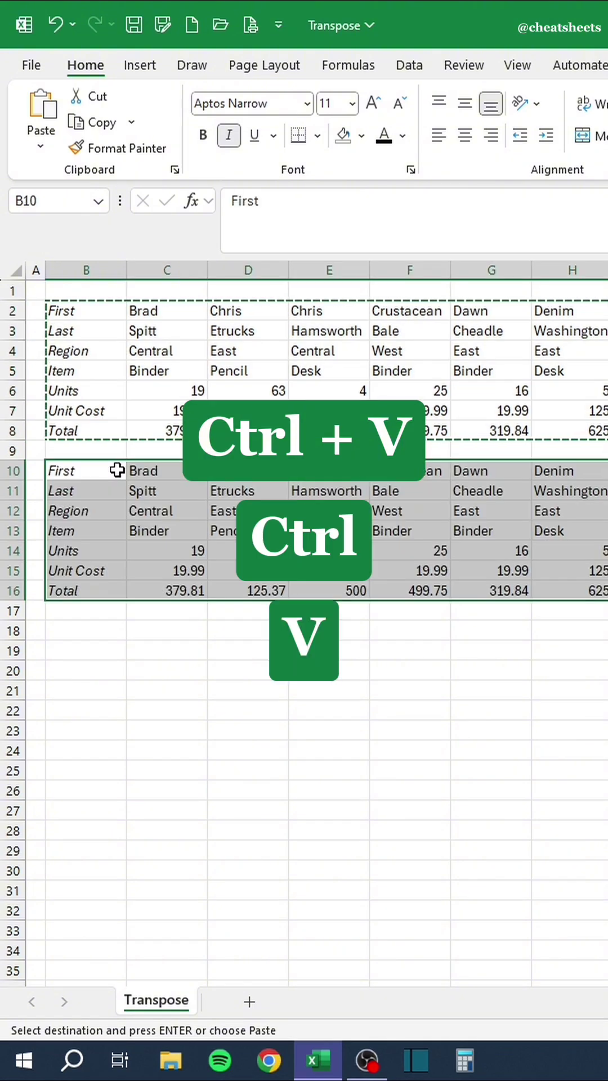
key(t)
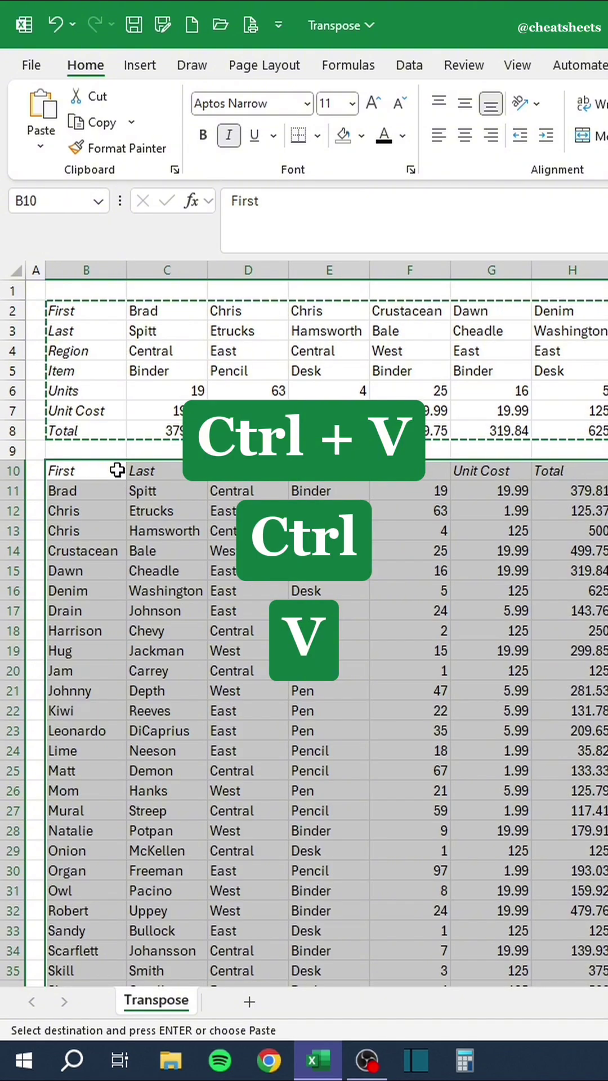
scroll(114, 497, down, 4)
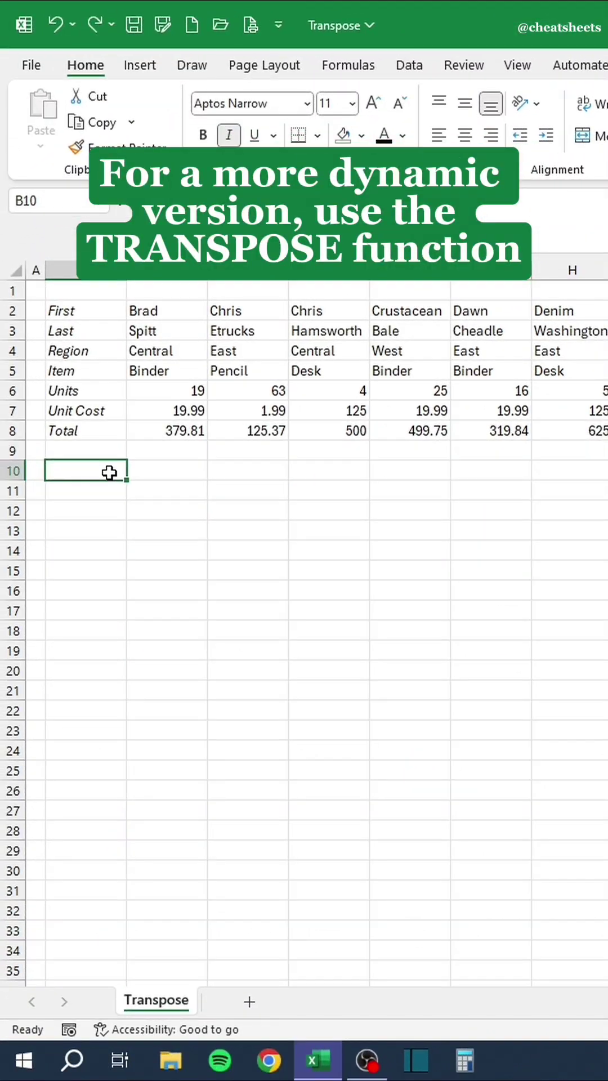
Start =TRANSPOSE( in B10 with its array spanning the full data block from B2.
double_click(110, 472)
text(=)
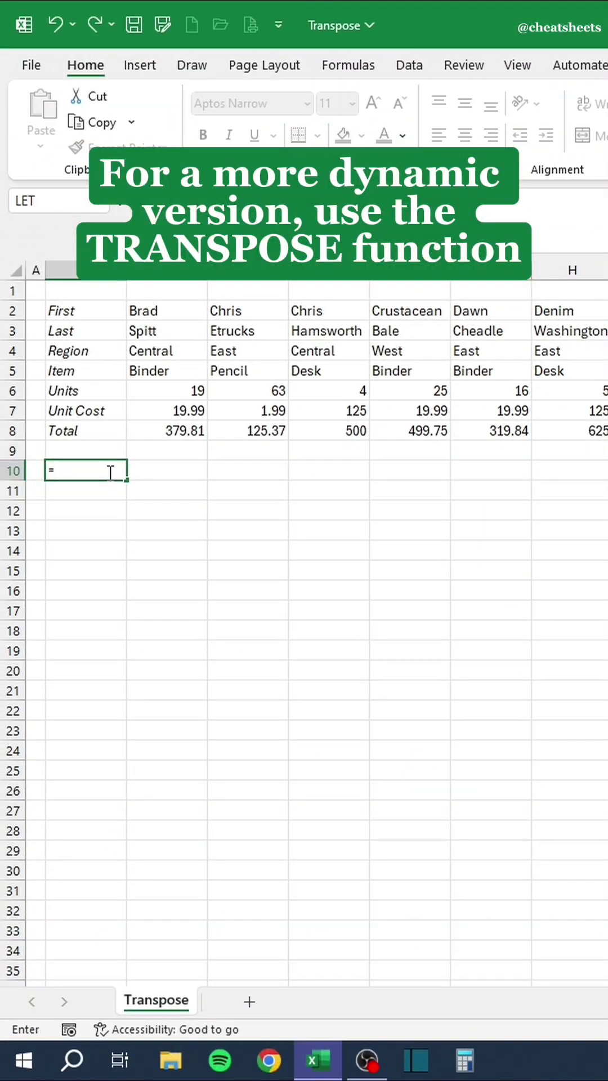
text(TRANSPOSE()
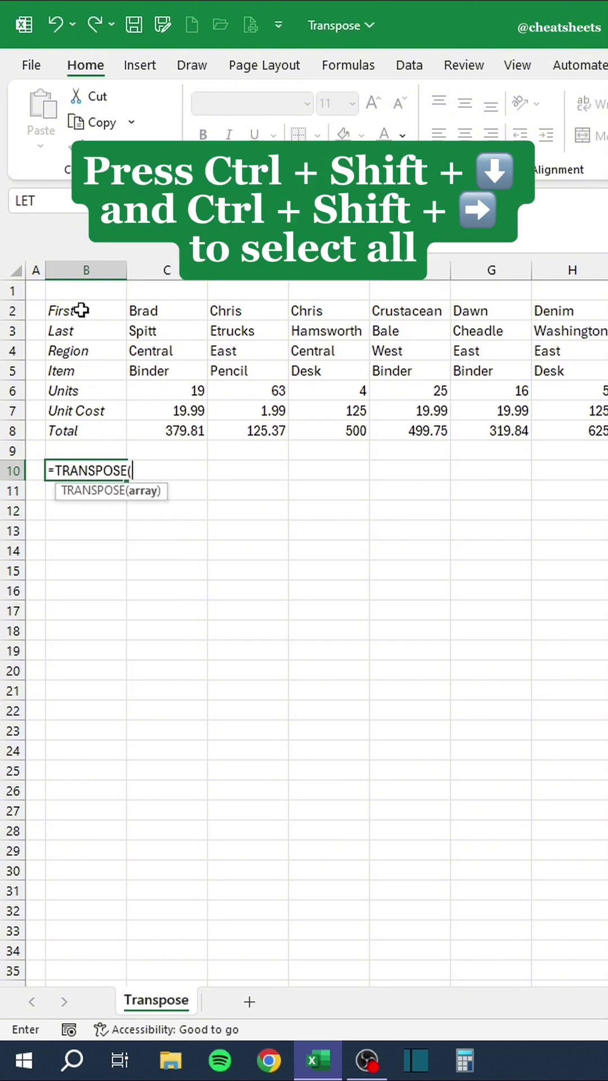
click(82, 310)
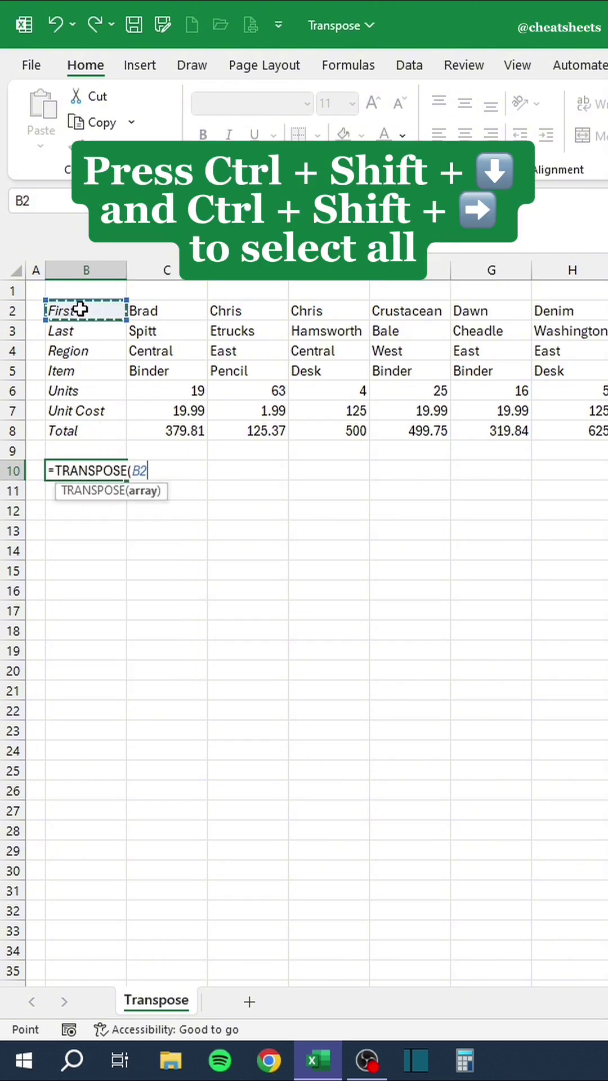
key(ctrl+shift+Down)
key(ctrl+shift+Right)
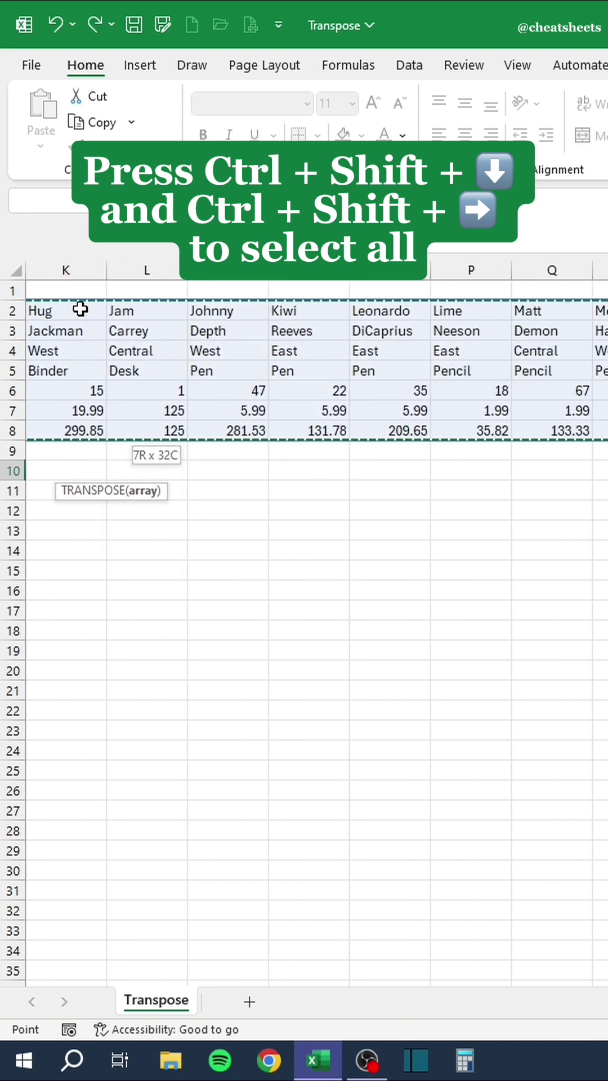
Commit the TRANSPOSE formula, then overwrite the first record with a new first and last name, East and Desk.
text())
key(Return)
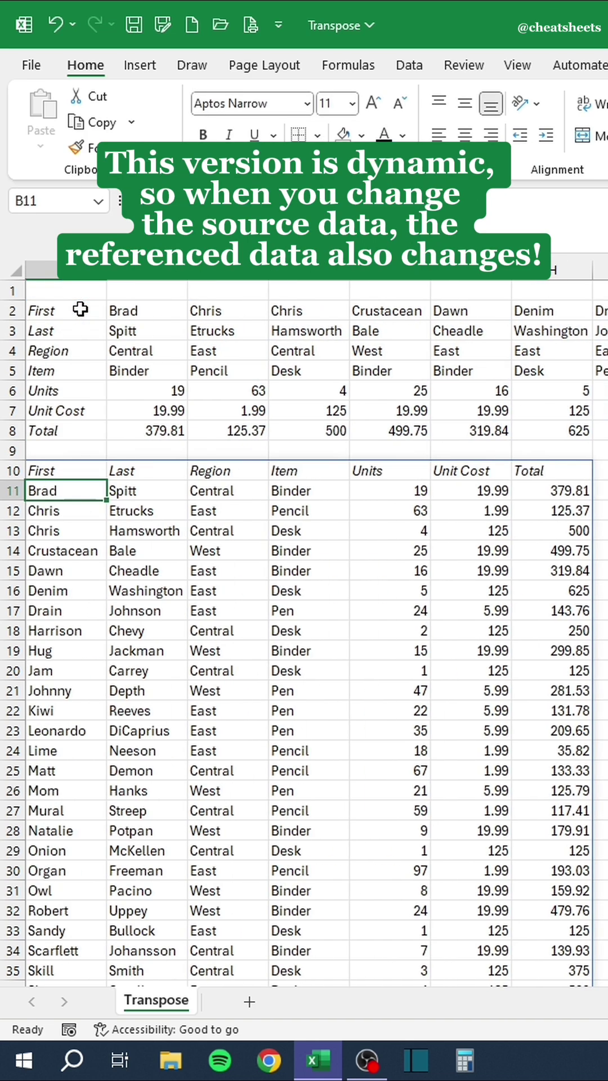
click(140, 311)
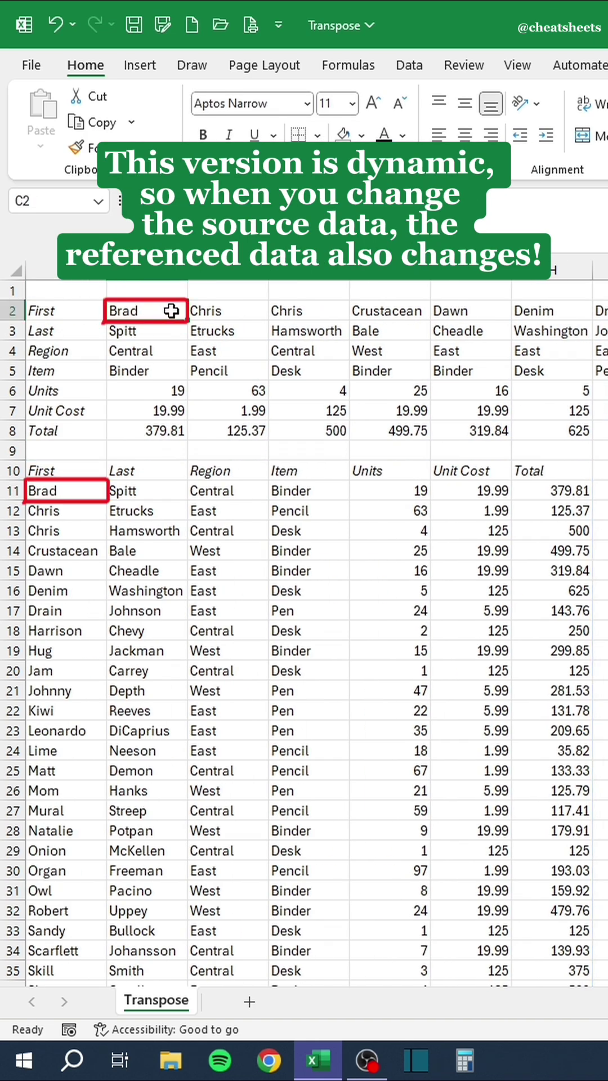
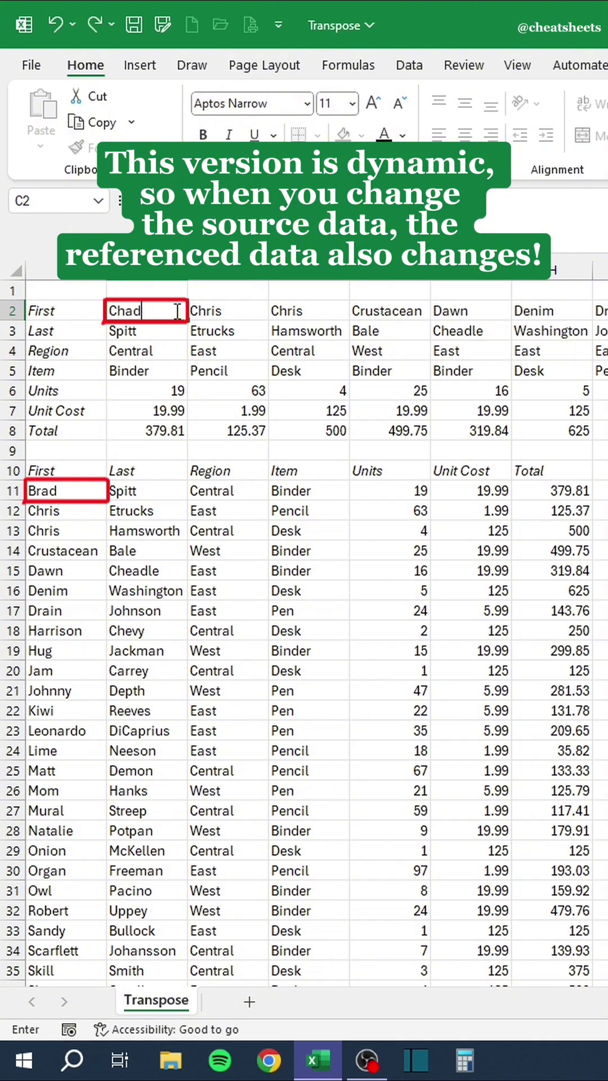
key(Return)
key(Return)
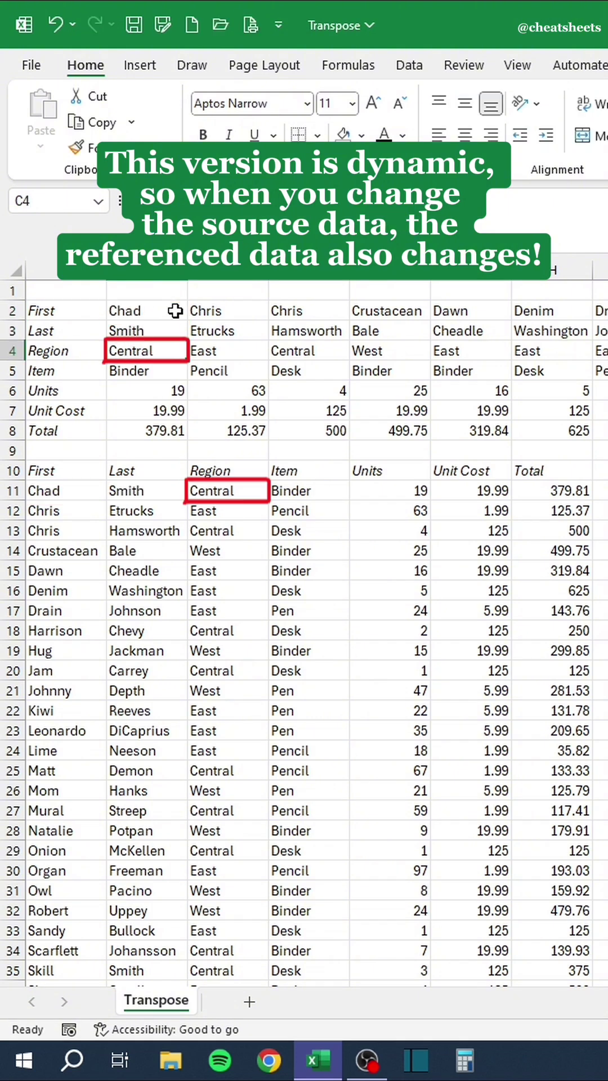
text(East)
key(Return)
text(Desk)
key(Return)
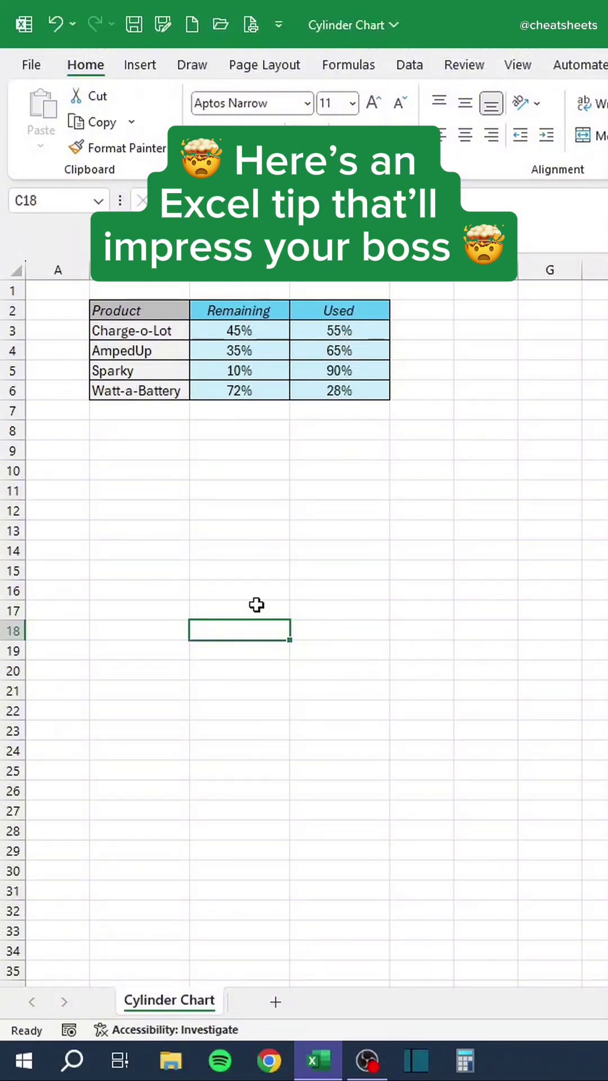
Chart the Product, Remaining and Used data with Alt+F1 and move the chart below the table.
drag(170, 317, 330, 388)
key(alt+F1)
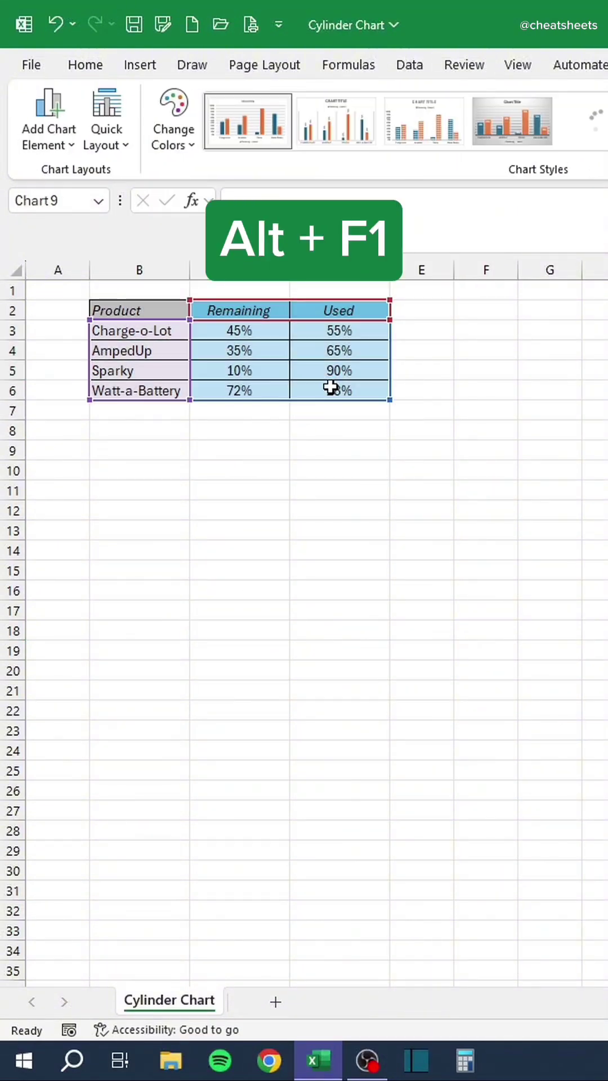
drag(277, 485, 87, 446)
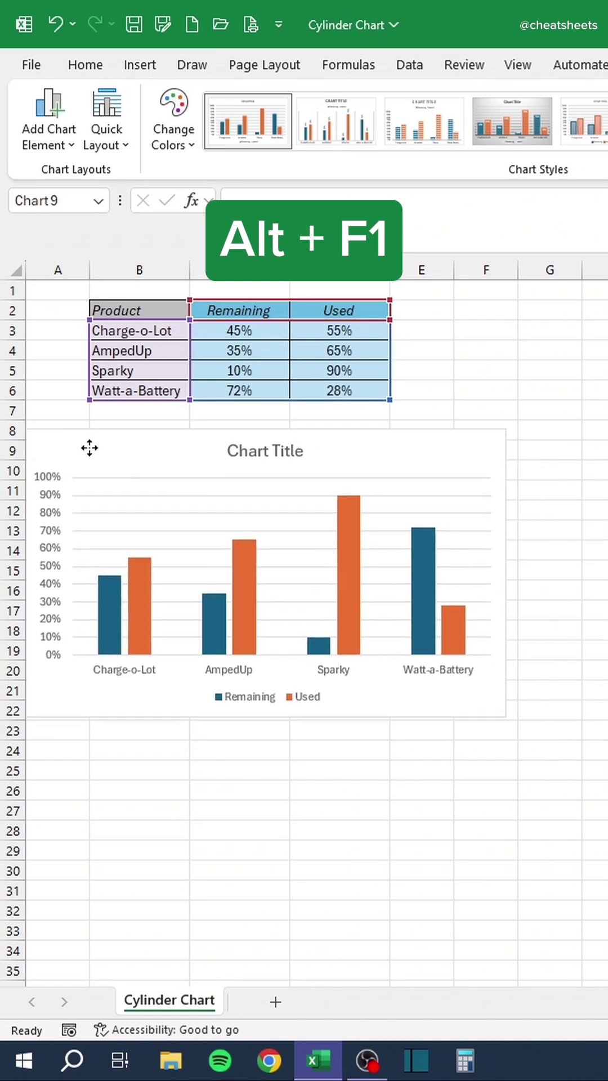
Change the chart type to 3-D Stacked Column.
right_click(144, 444)
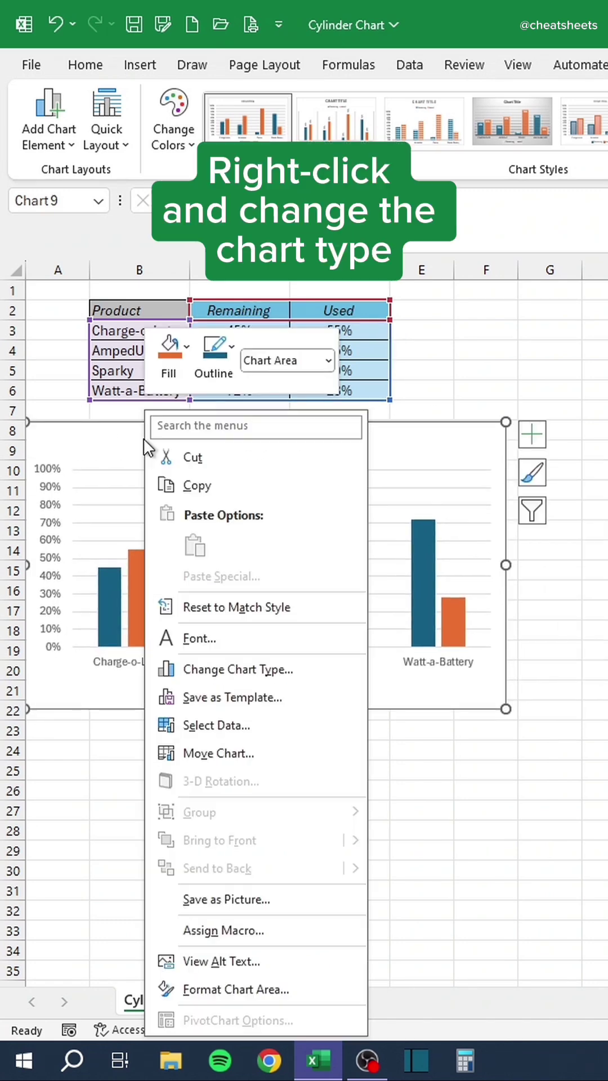
click(240, 670)
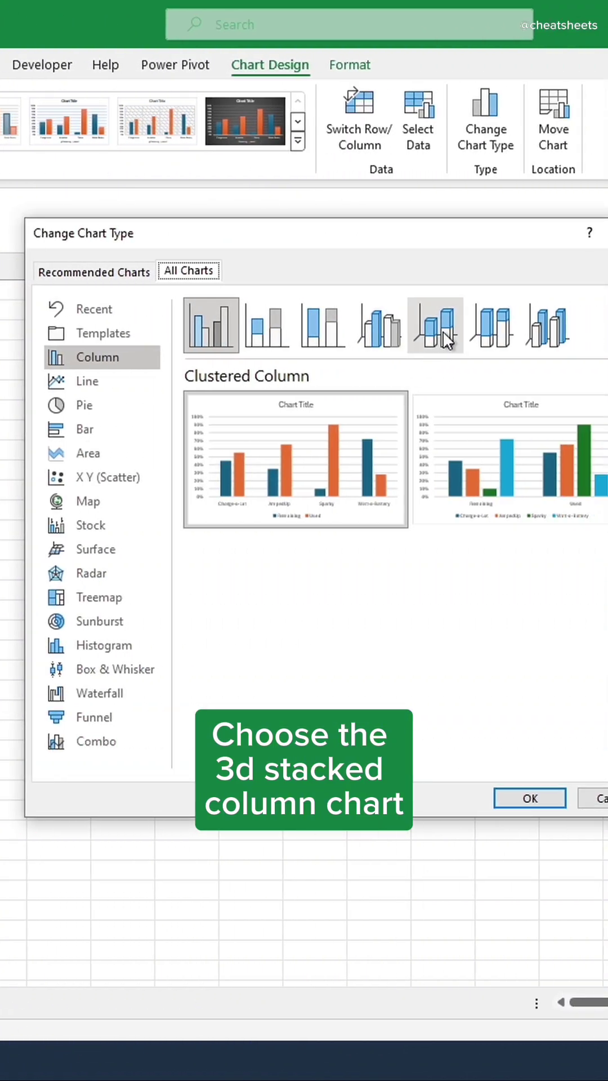
click(535, 330)
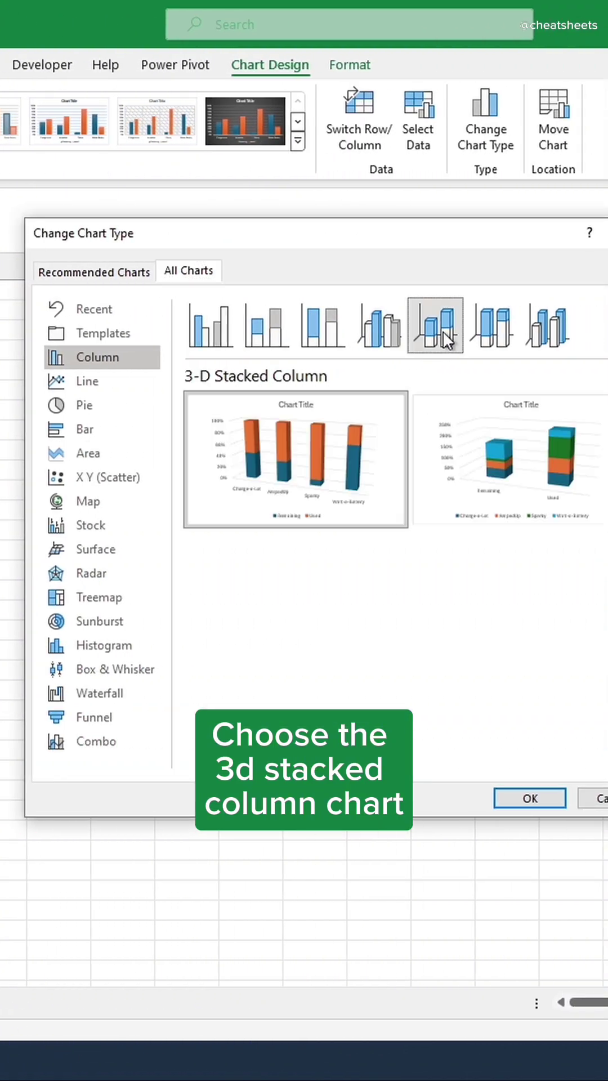
click(499, 790)
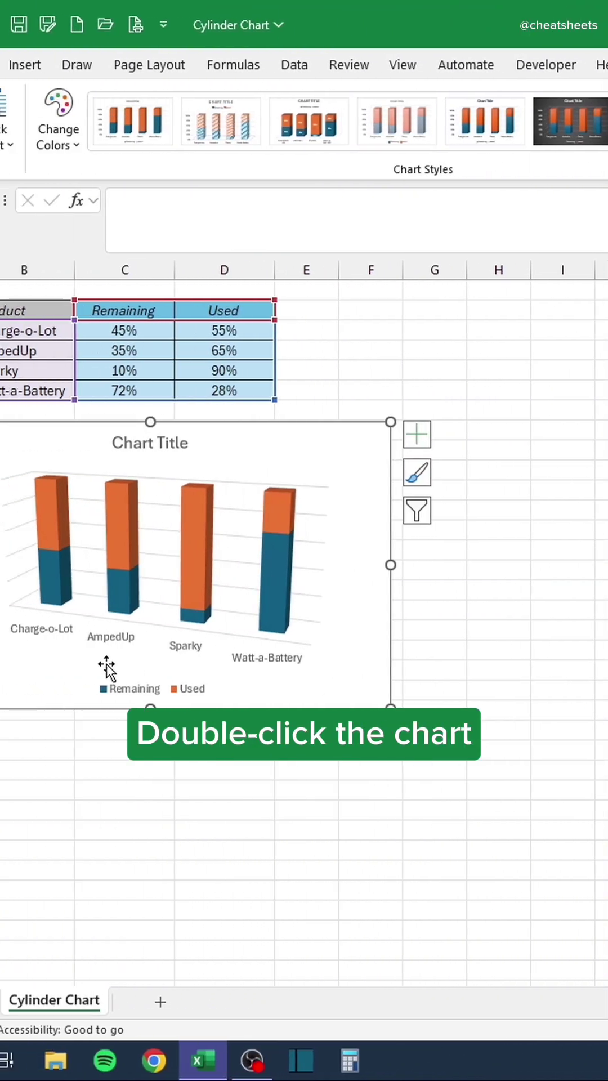
Give the plot area right-angle axes and an X rotation of 0°.
double_click(144, 667)
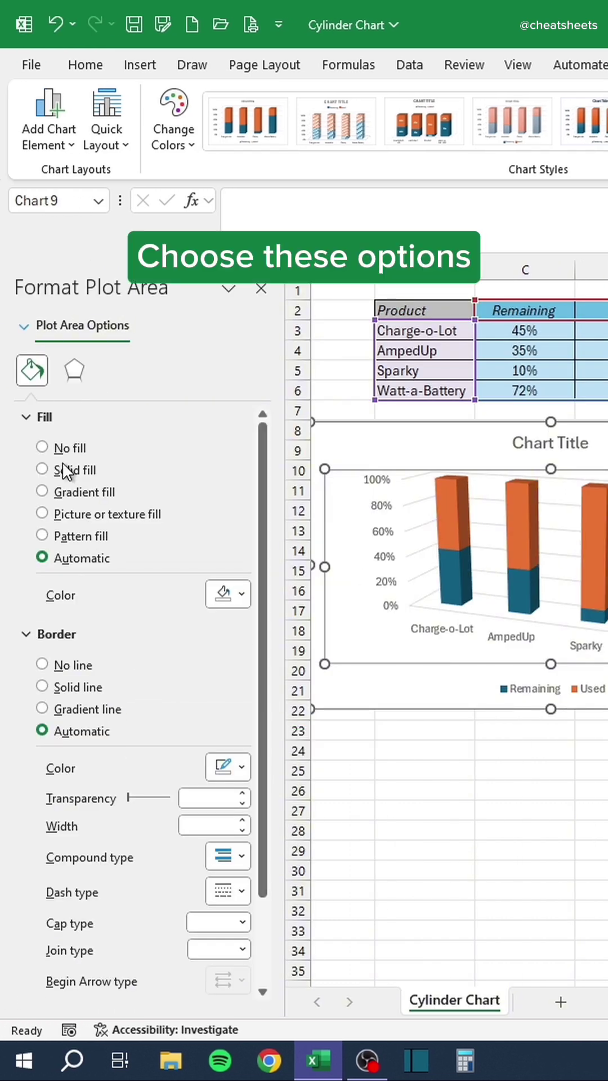
click(74, 373)
scroll(126, 623, down, 5)
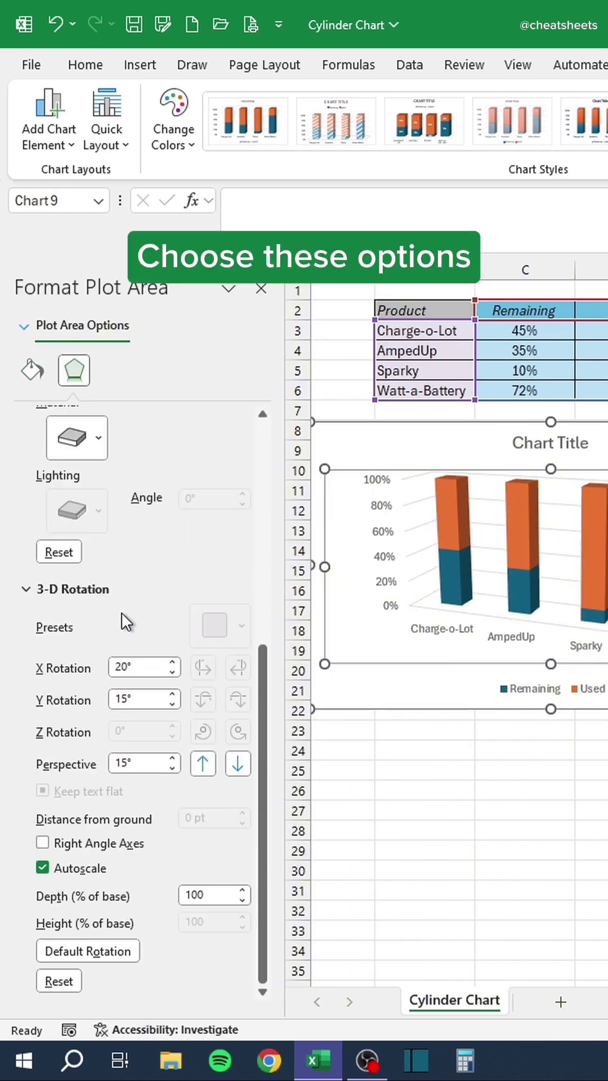
click(43, 843)
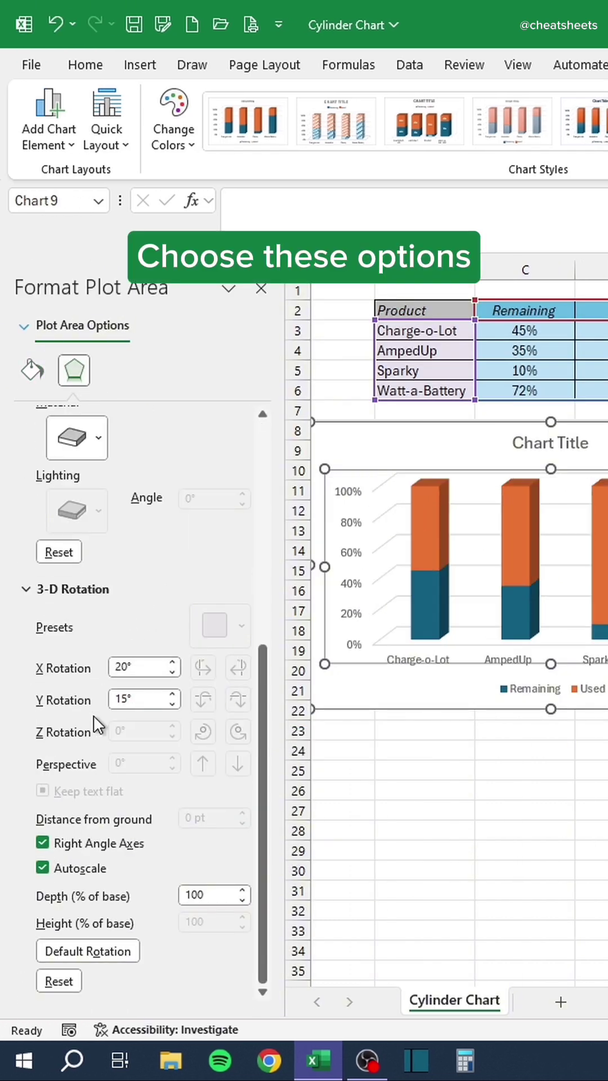
click(127, 667)
text(0)
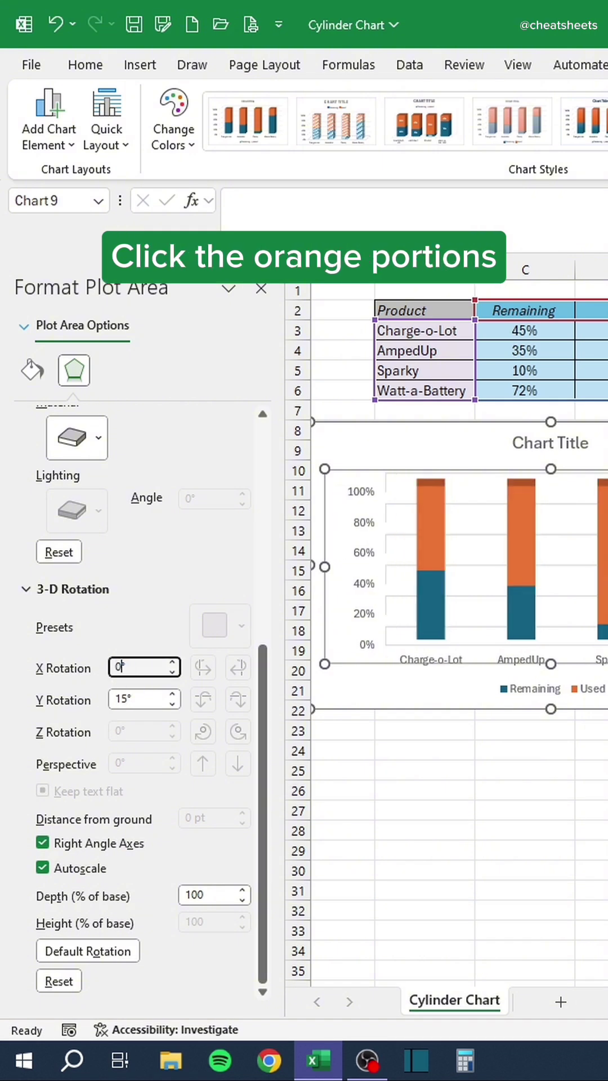
Make the Used series cylinders with 100% gap width and 100% gap depth.
click(427, 552)
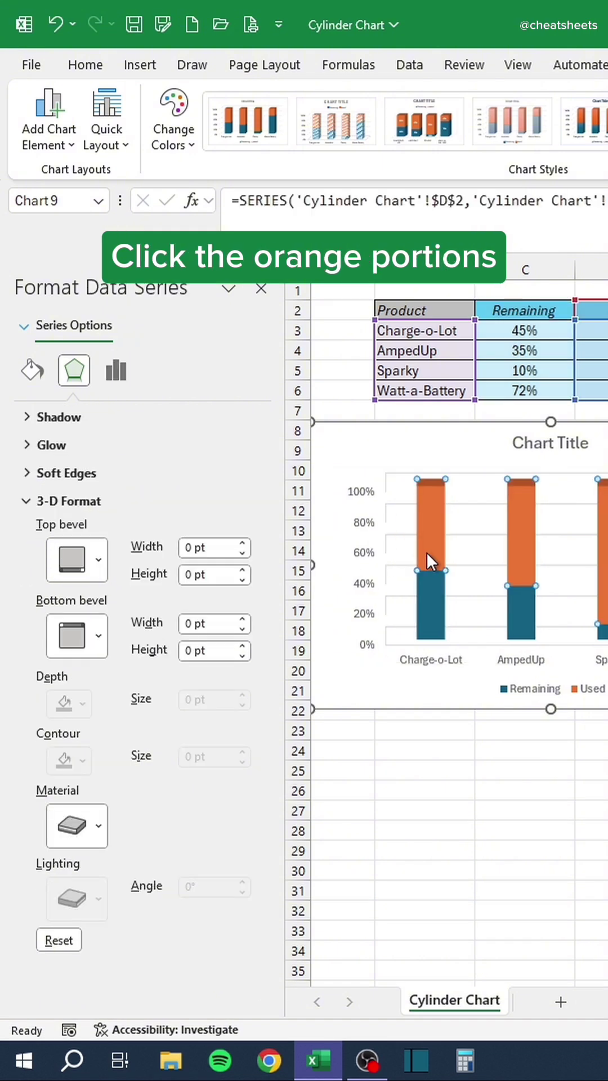
click(115, 370)
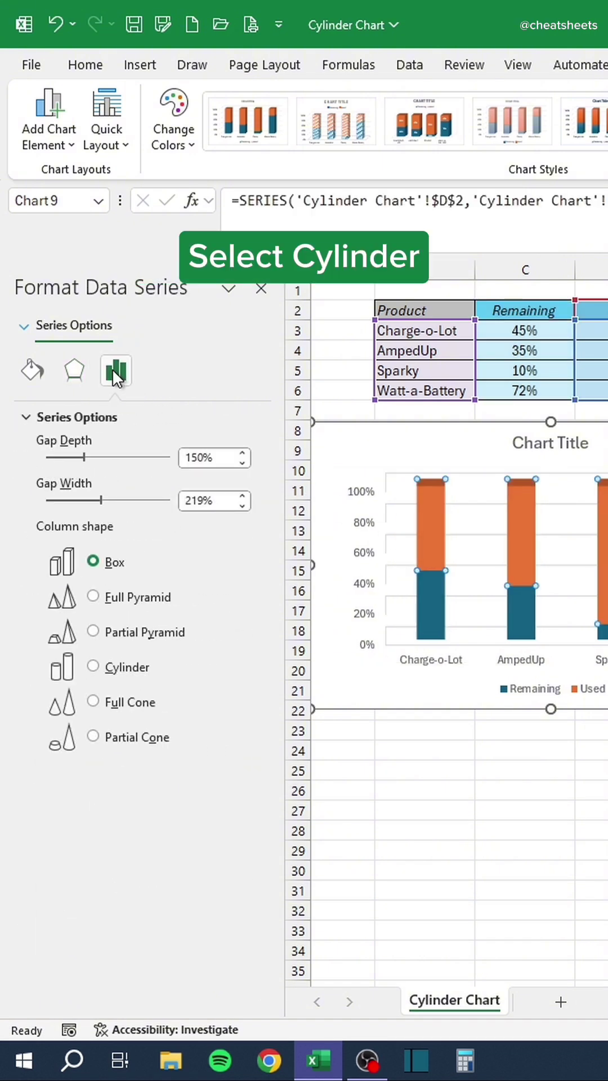
click(100, 667)
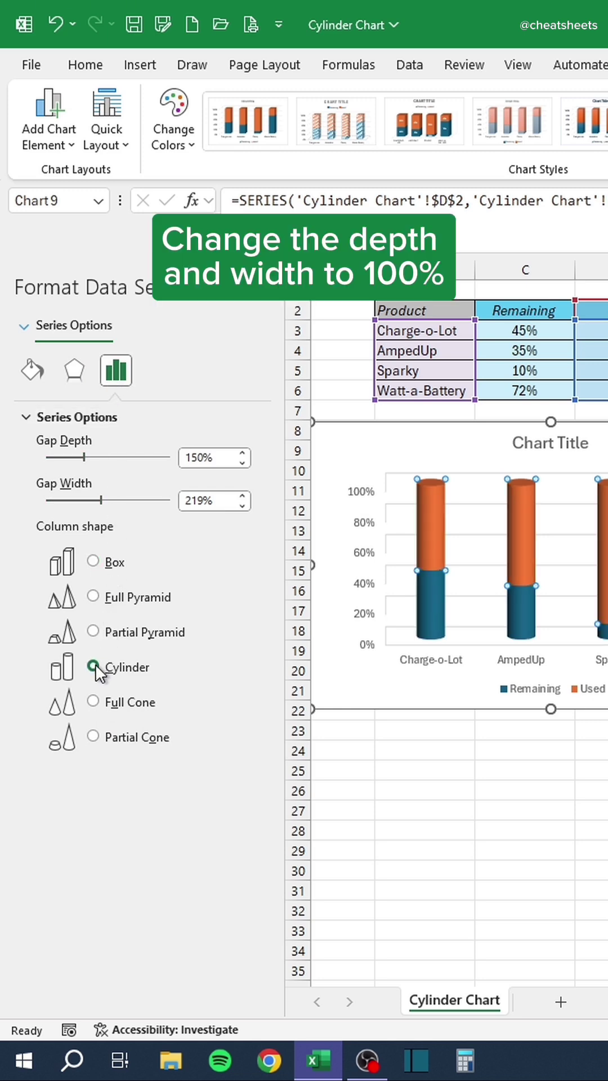
drag(210, 501, 137, 507)
text(100)
drag(210, 457, 151, 457)
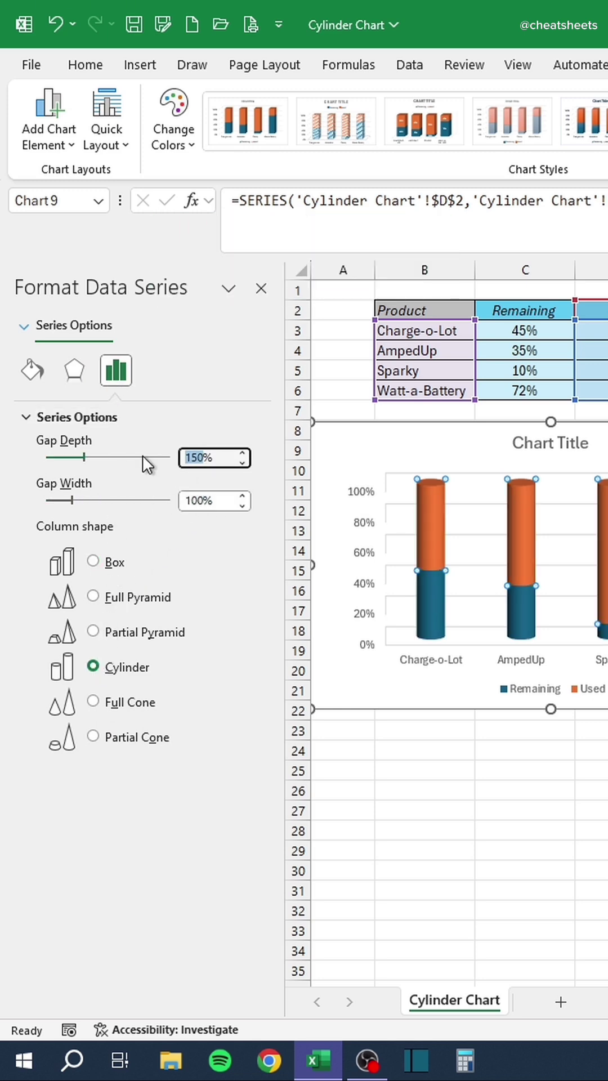
text(100)
key(Return)
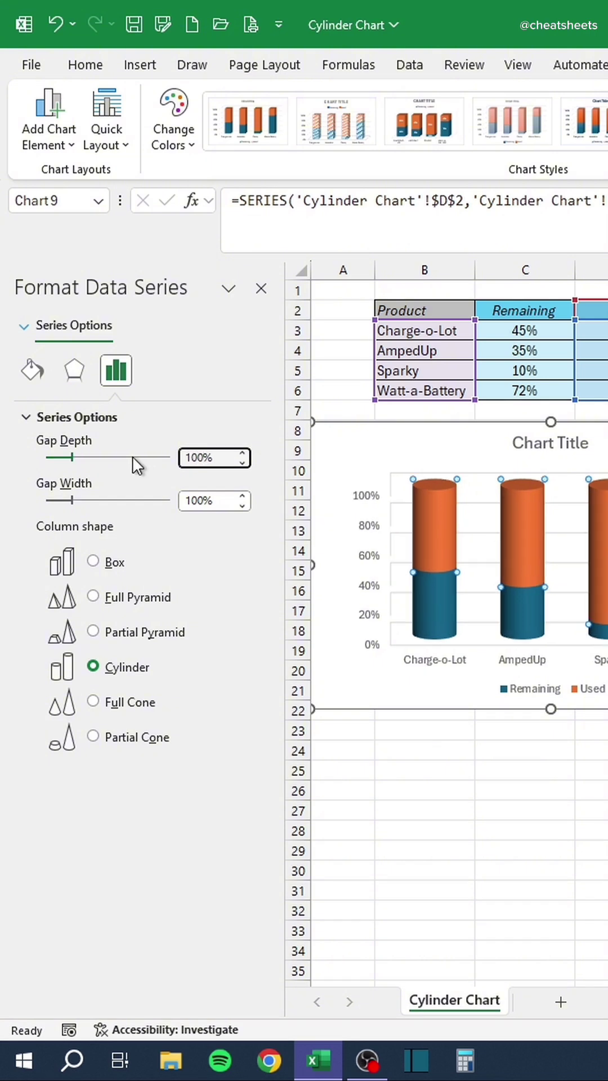
click(32, 370)
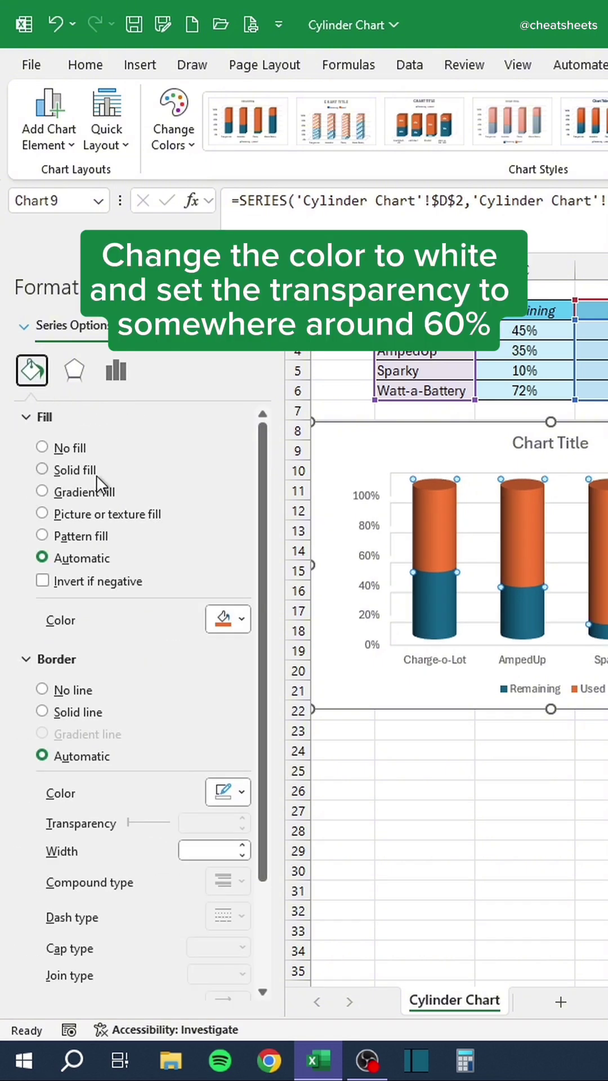
Fill the Used cylinders white with 60% transparency.
click(226, 620)
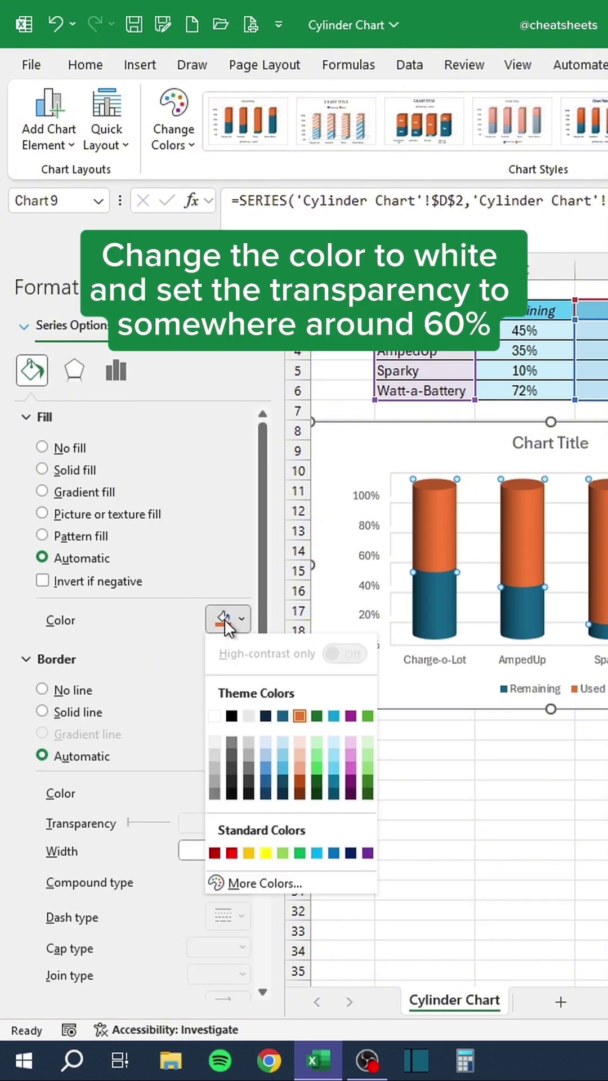
click(214, 716)
drag(195, 650, 162, 648)
key(Return)
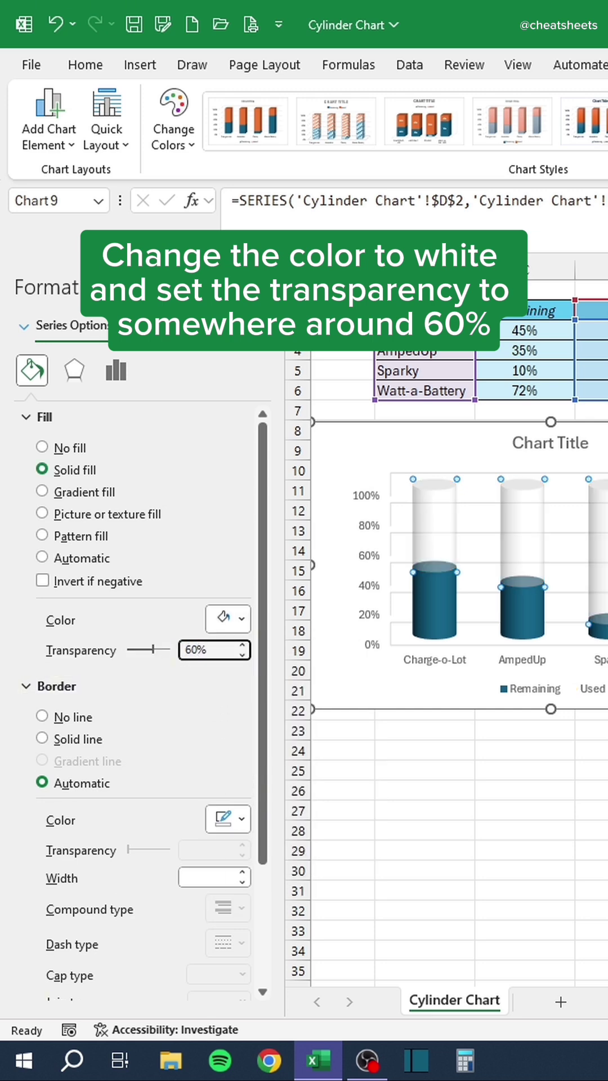
Change the fill of the Remaining cylinders to yellow.
click(441, 619)
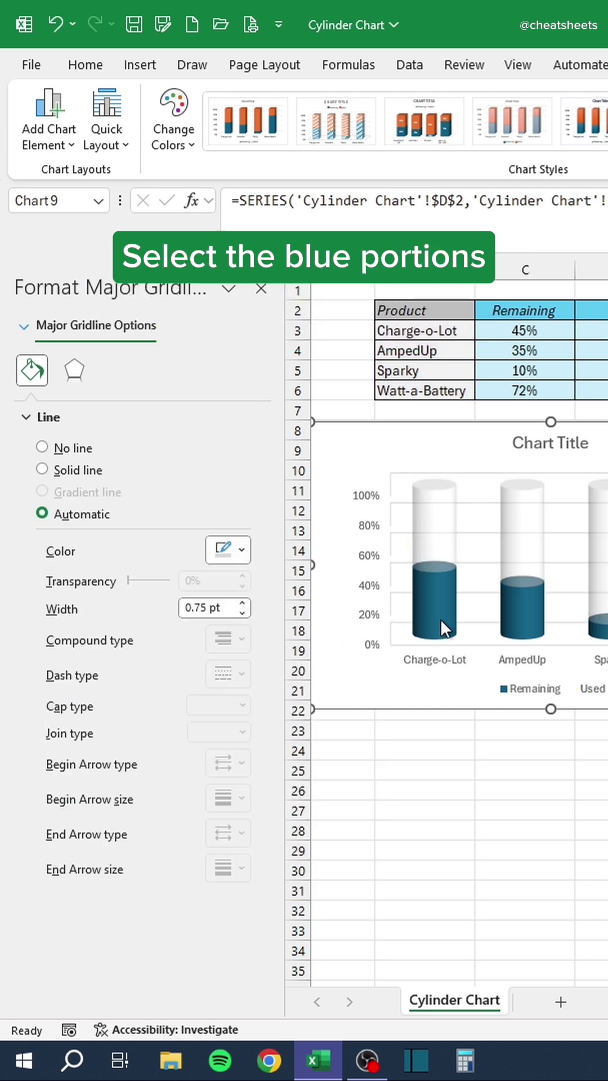
click(441, 618)
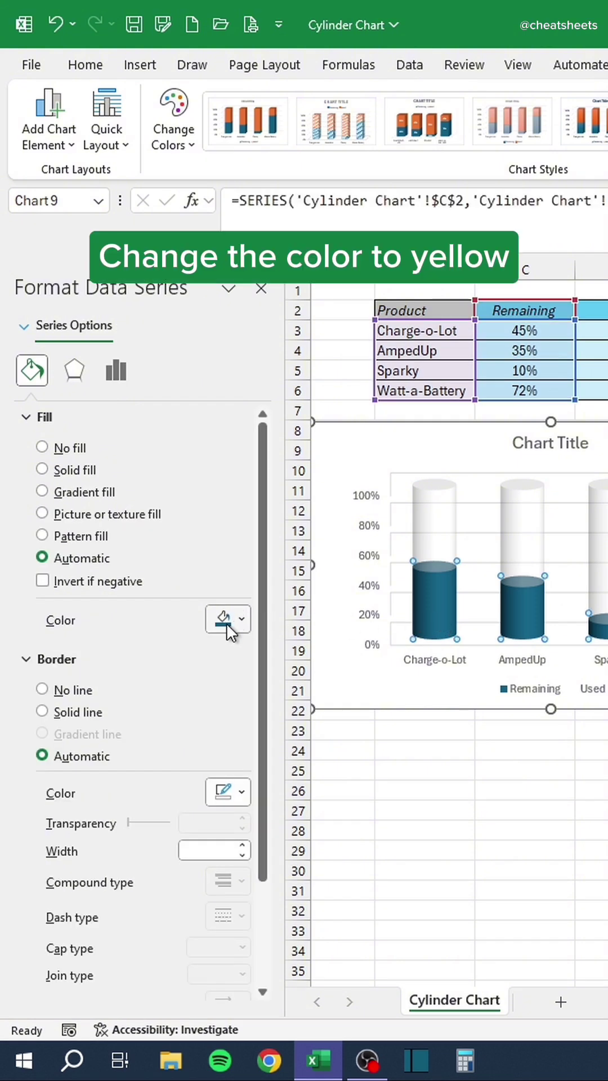
click(225, 623)
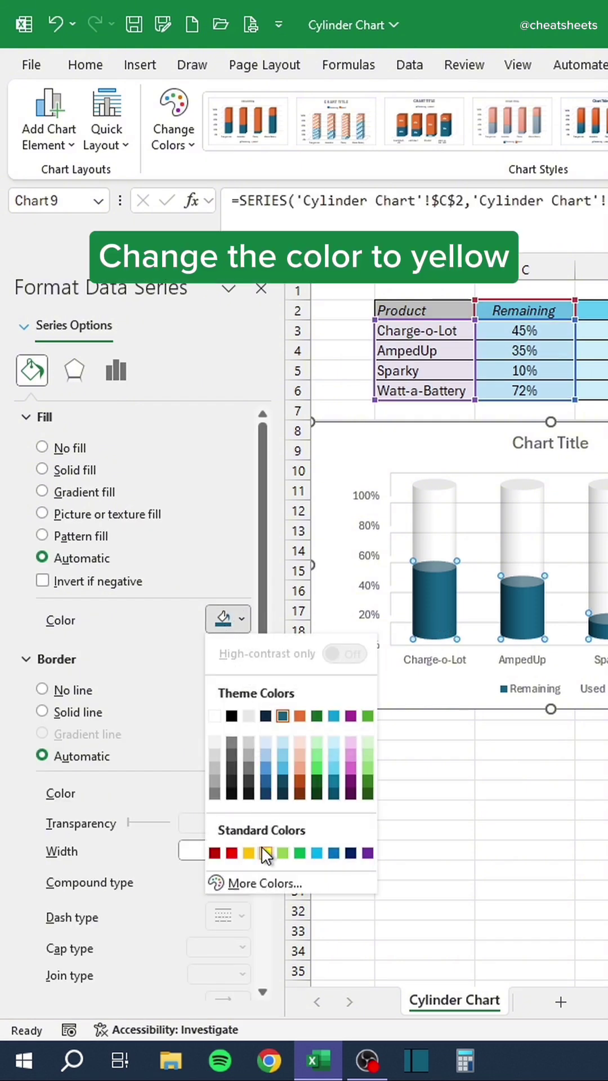
click(265, 853)
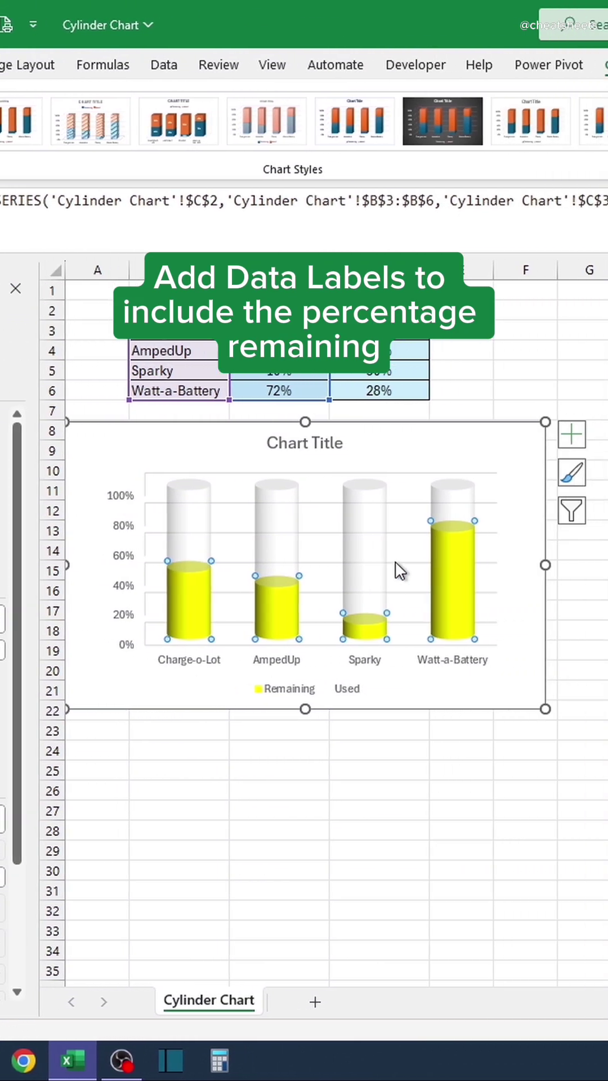
Add percentage data labels, enlarge their font twice and make them italic.
click(367, 433)
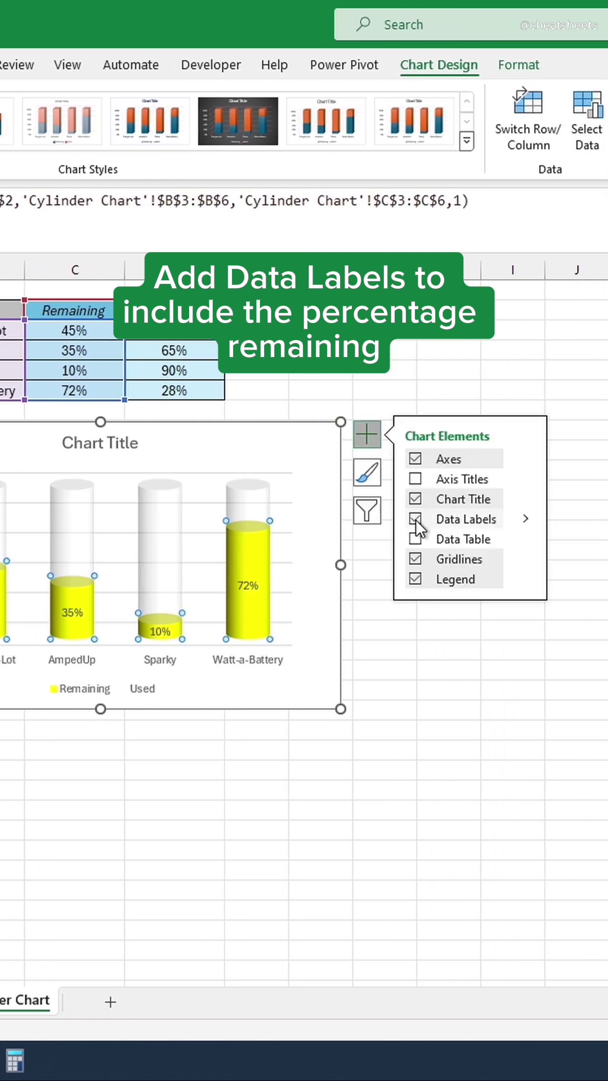
click(414, 519)
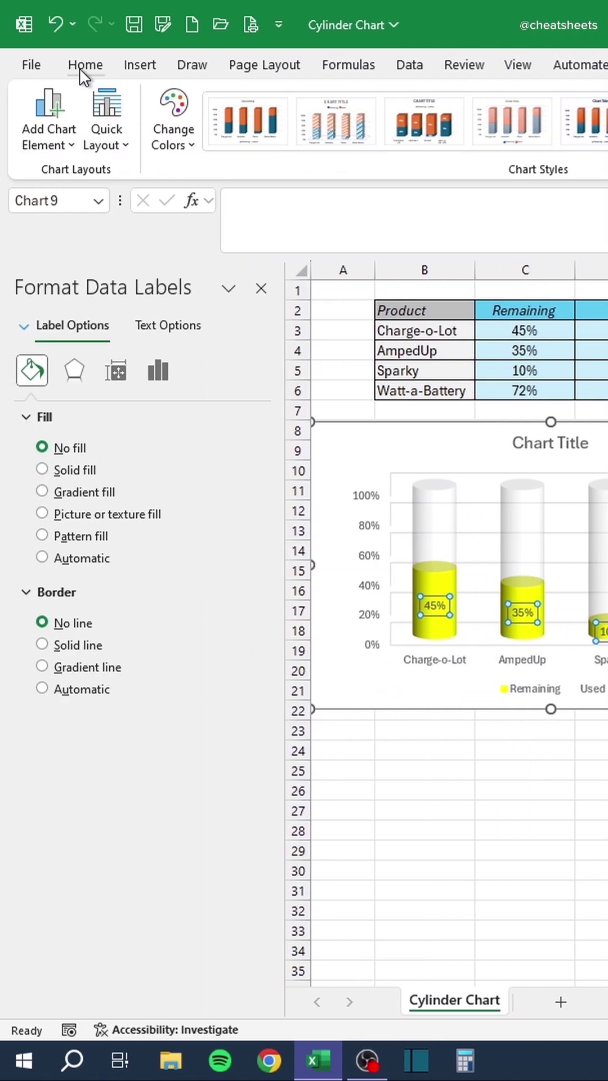
click(82, 66)
click(377, 104)
click(377, 104)
click(377, 103)
click(377, 103)
click(229, 136)
click(261, 288)
click(300, 781)
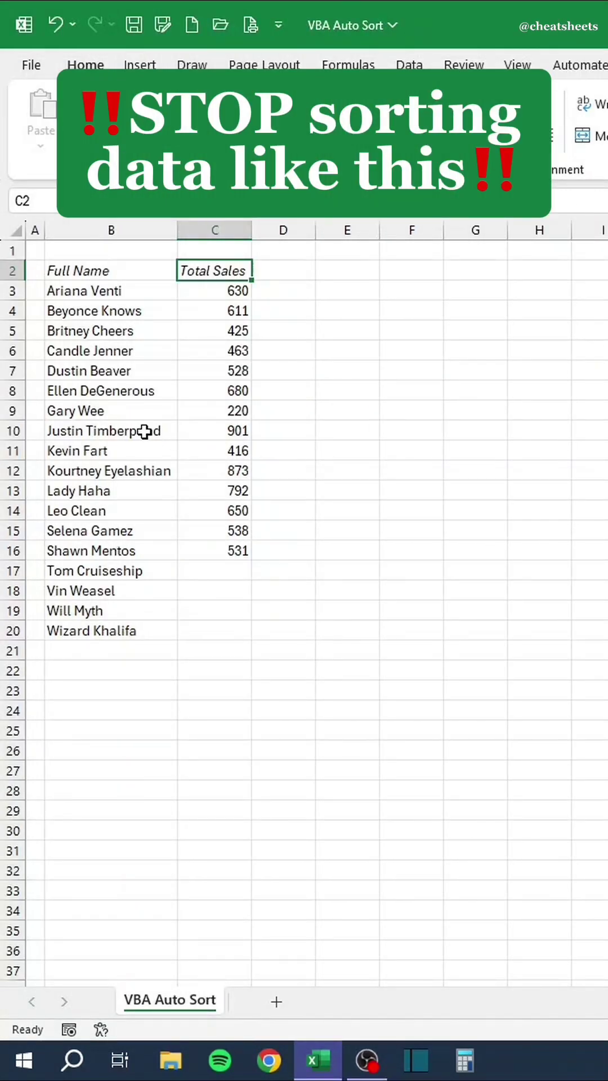
Drag the 901 and 792 sales rows to the top, then undo to restore alphabetical order.
drag(145, 432, 228, 288)
drag(155, 472, 228, 305)
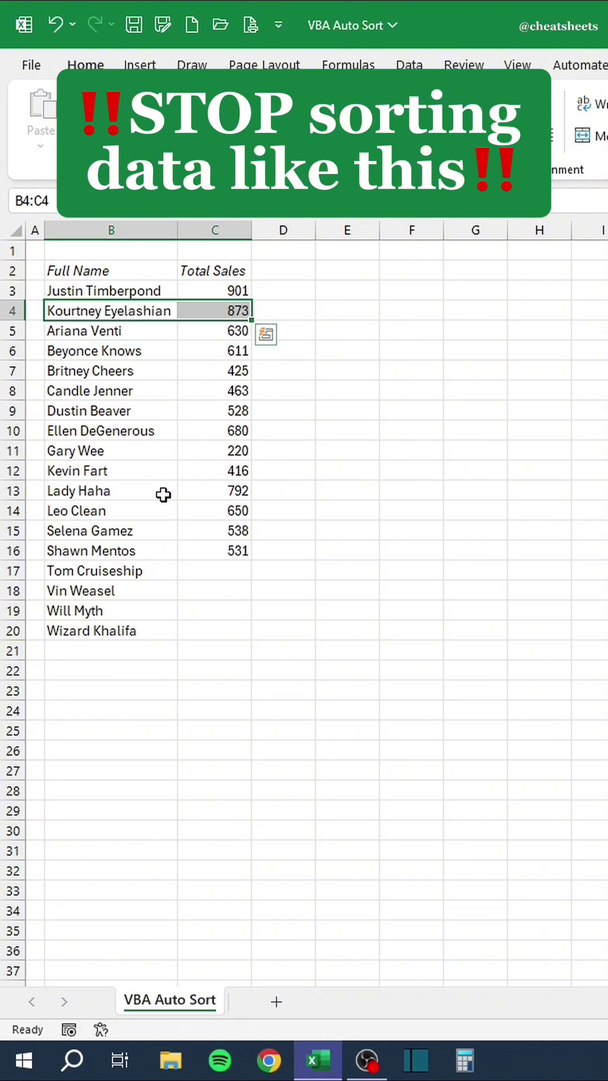
drag(164, 495, 239, 315)
key(ctrl+z)
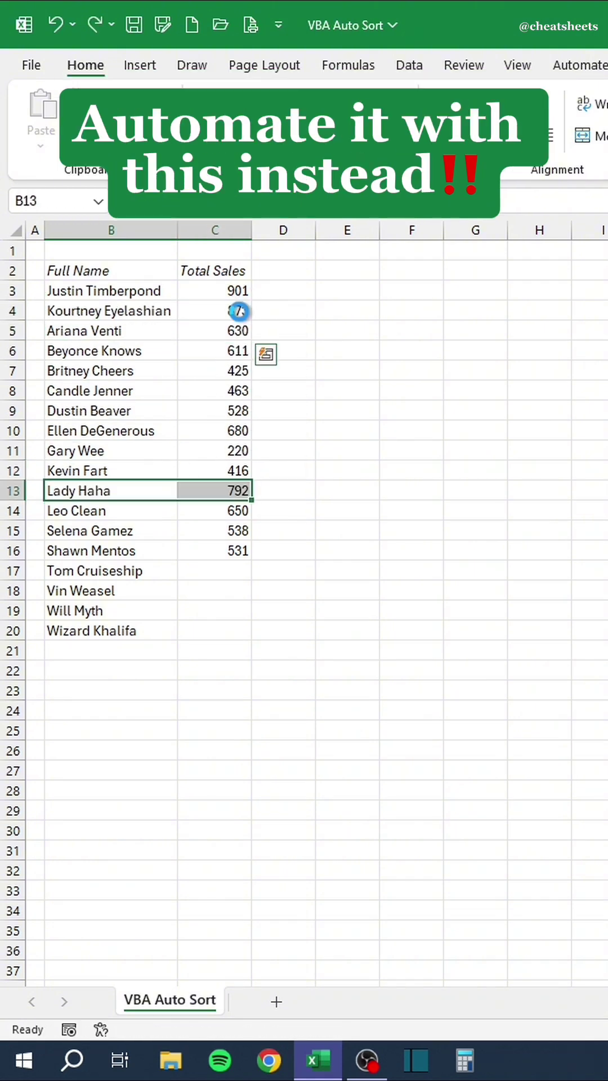
key(ctrl+z)
key(ctrl+z)
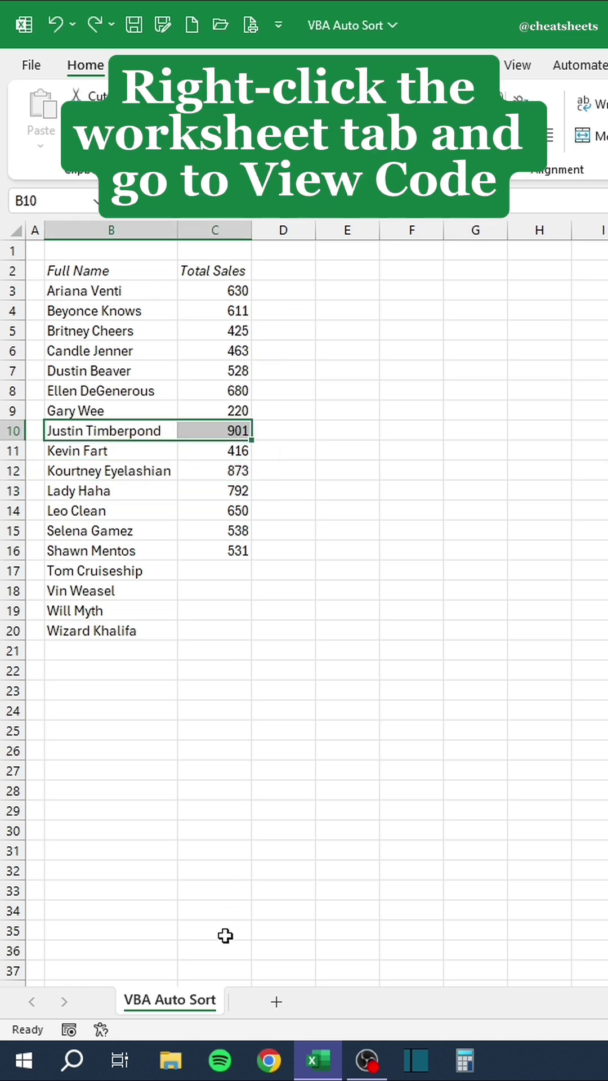
right_click(201, 1001)
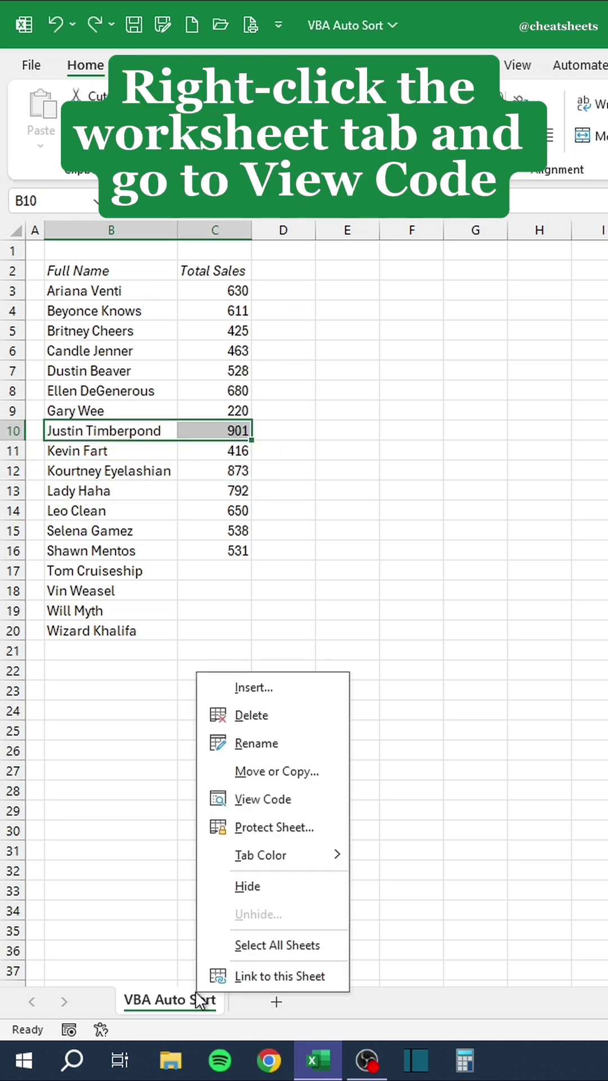
Add a Worksheet_SelectionChange routine with Range("B2:C20").Sort Key1:=Range("C2"),Order1:=xlDescending.
click(268, 794)
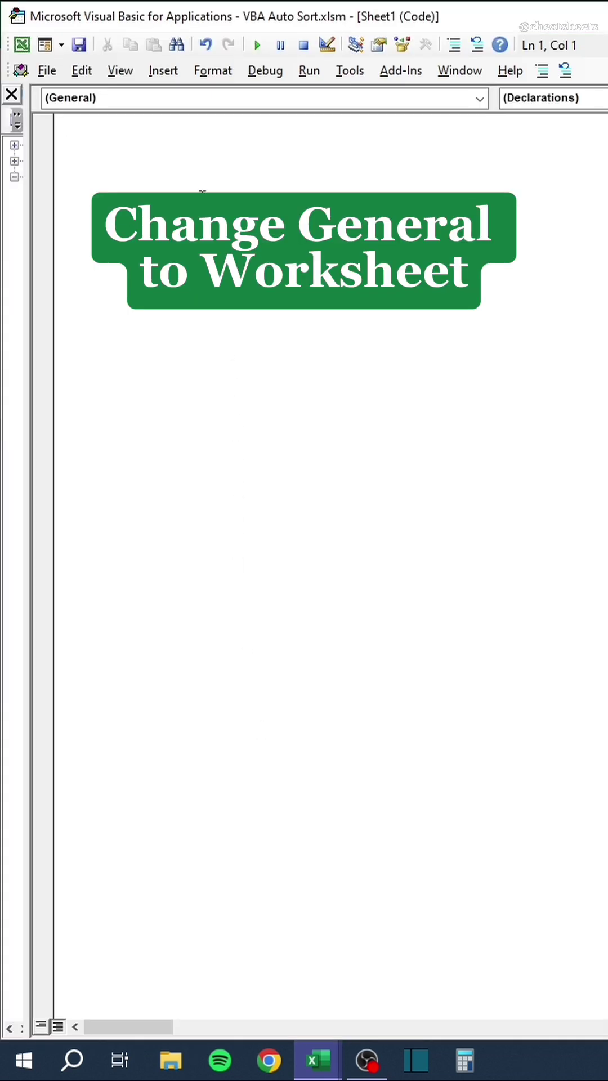
click(190, 107)
click(180, 131)
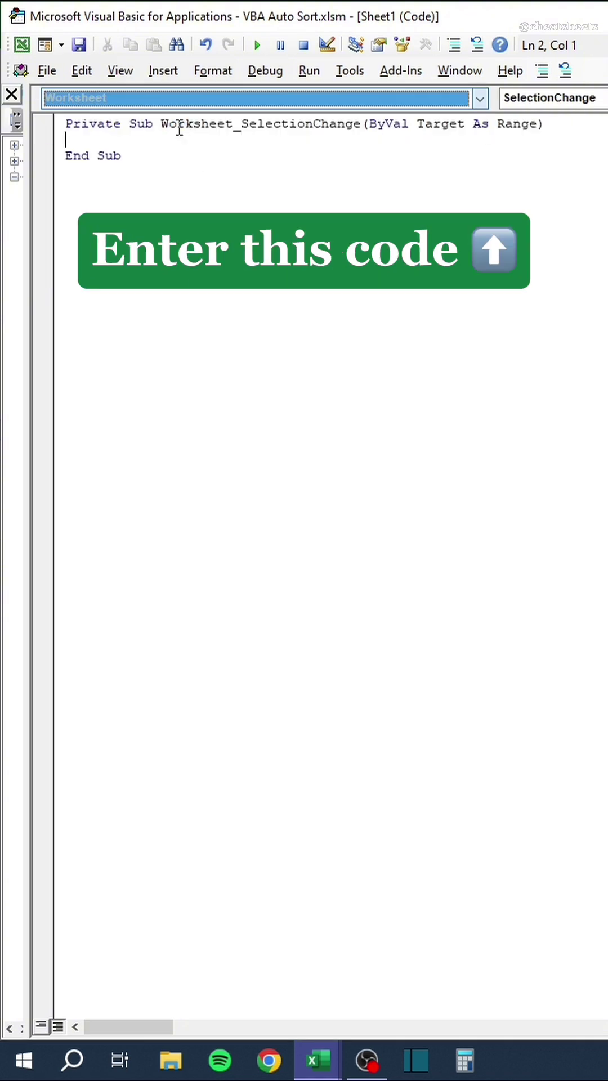
text(Range("B2:C20)
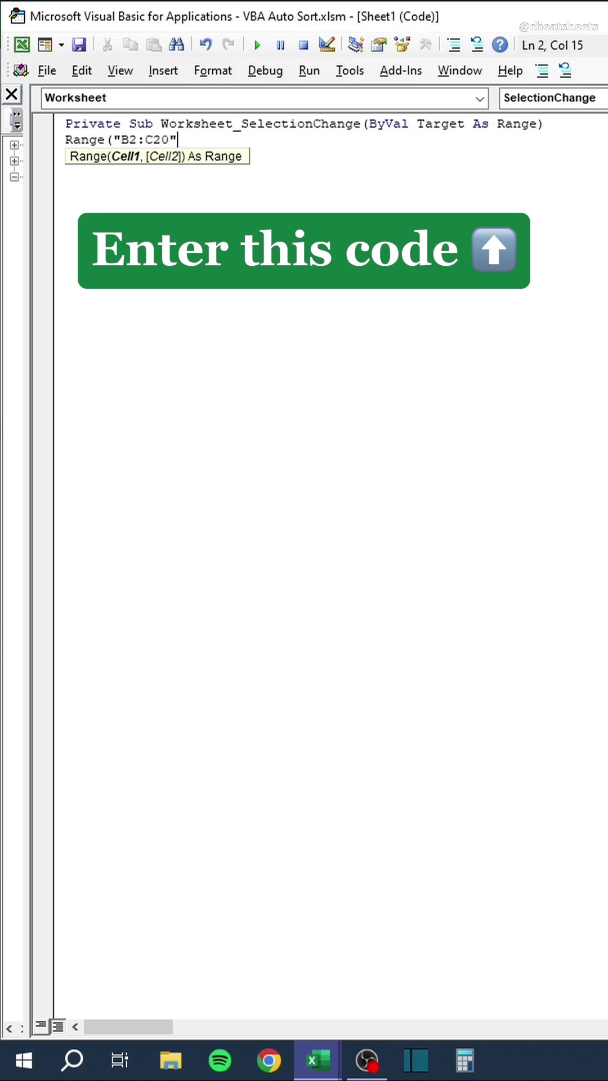
text().Sort K)
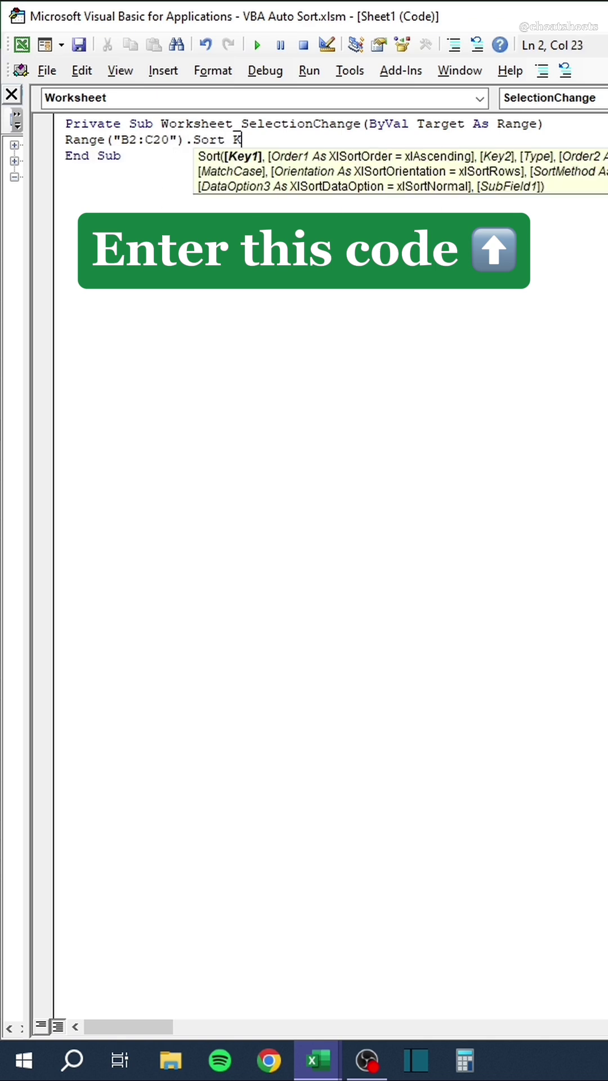
text(ey1:=Range("C)
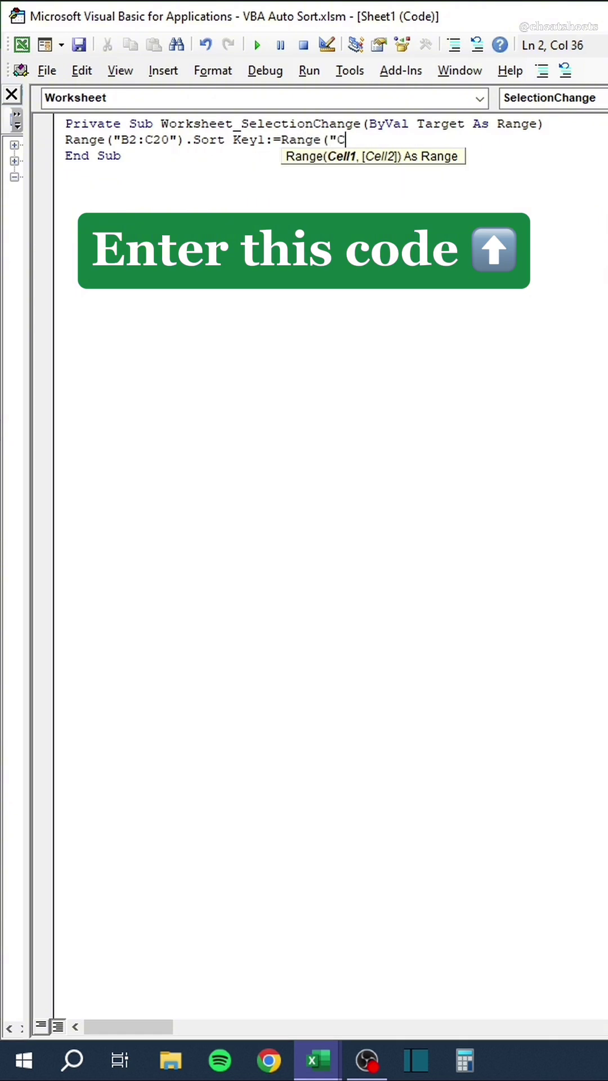
text(2"),)
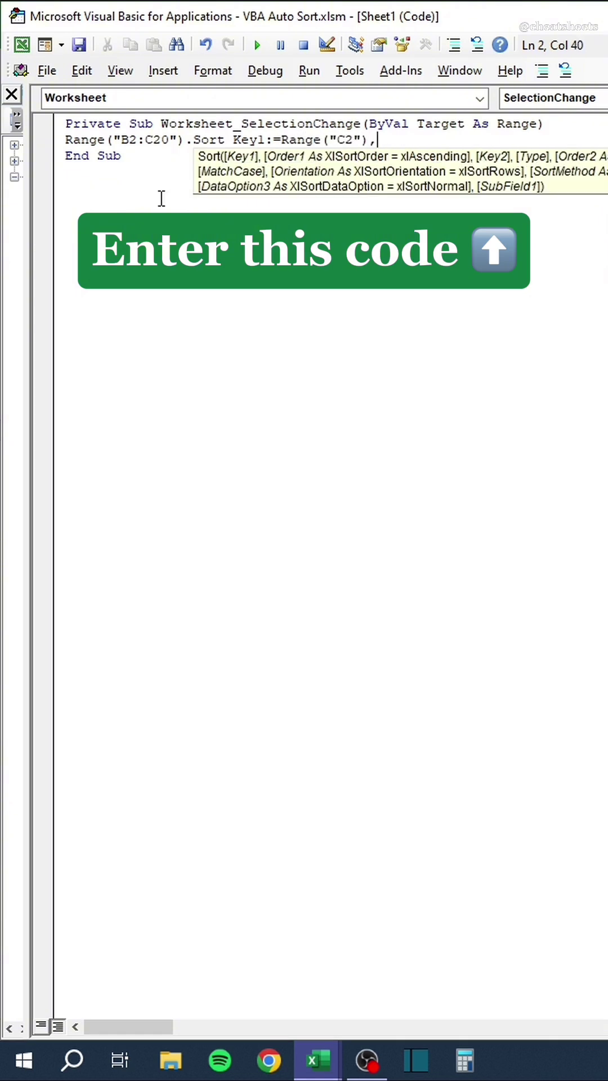
text(Order1:=xlDescending)
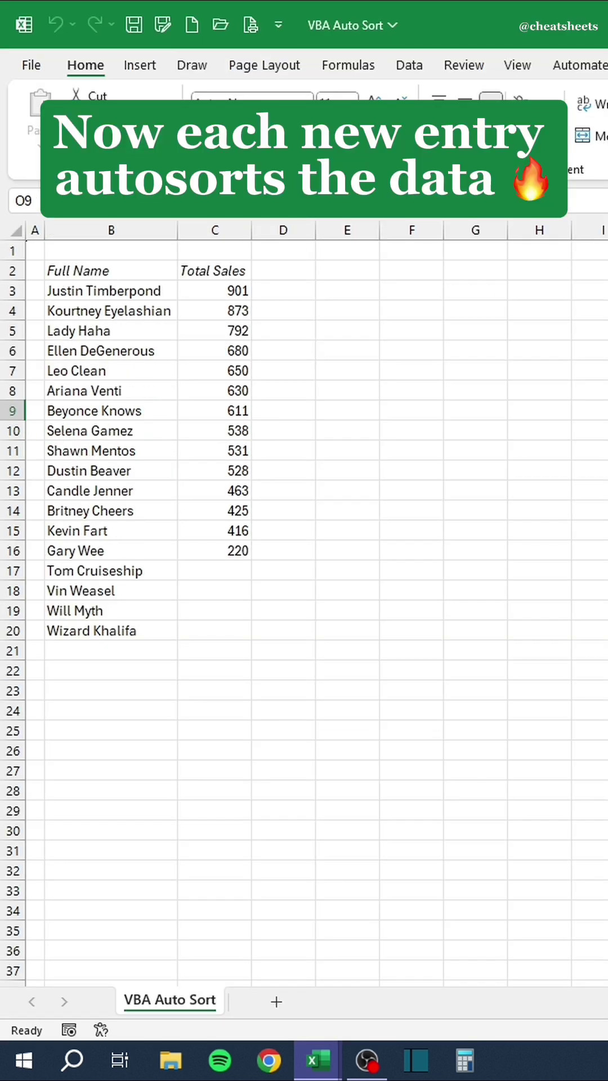
Enter sales of 960, 970, 980 and 990 from C17 down, re-sorting the list each time.
click(233, 575)
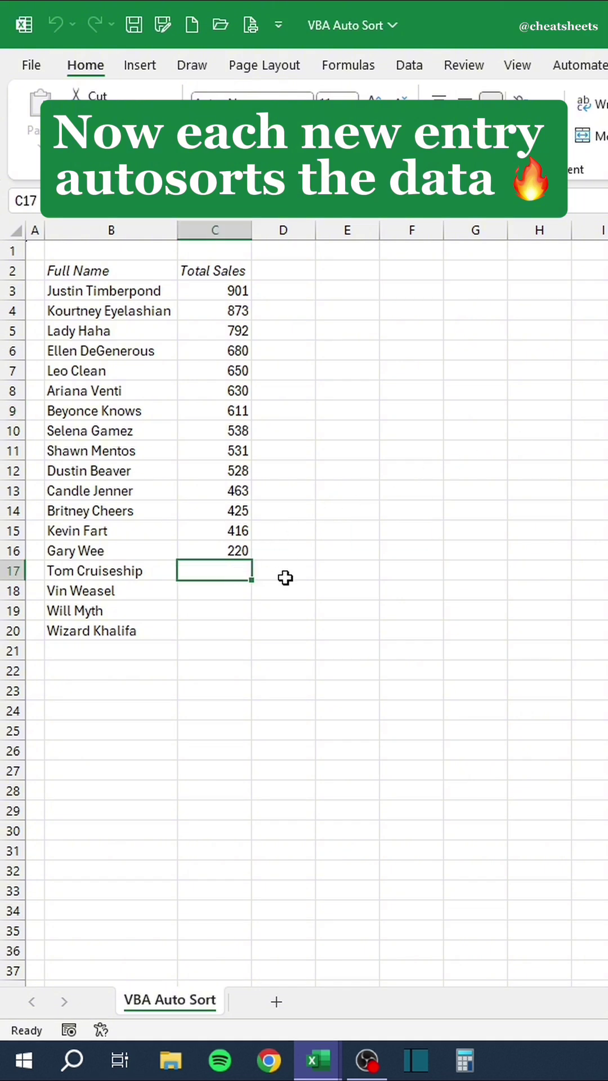
text(960)
key(Return)
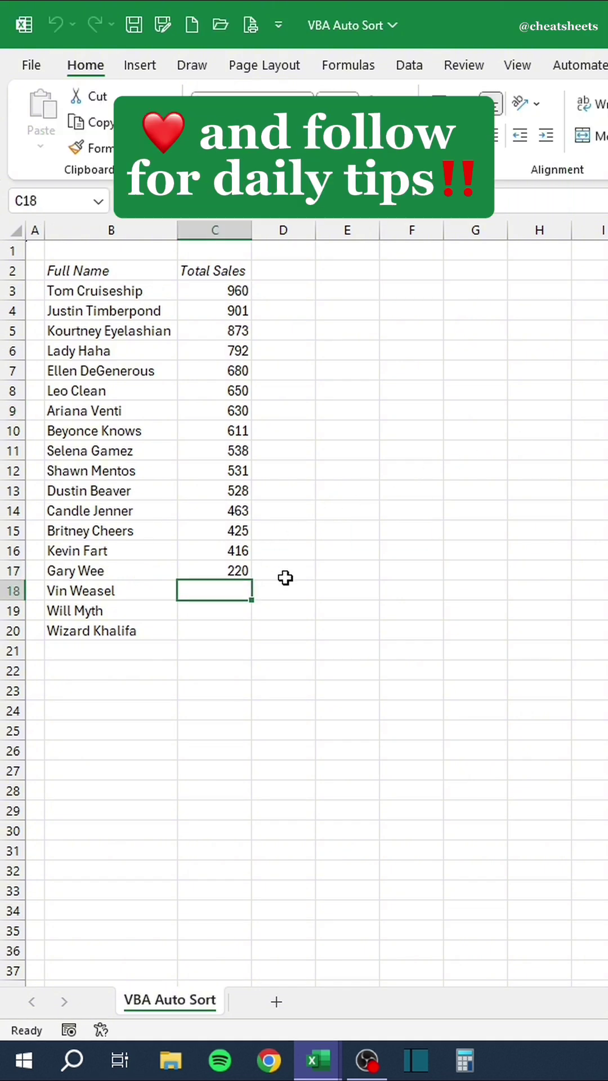
text(970)
key(Return)
text(980)
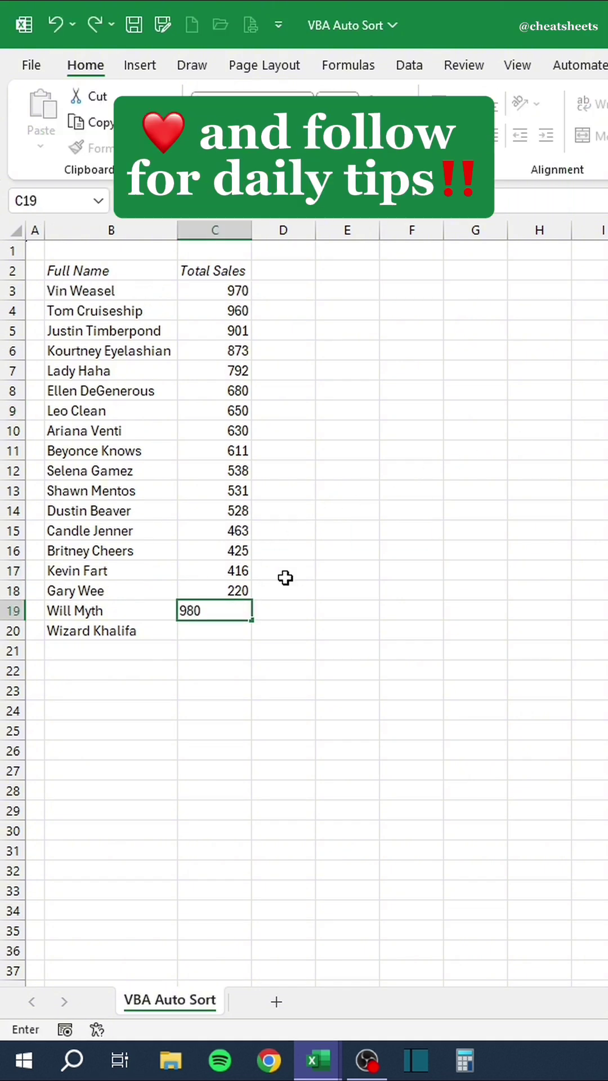
key(Return)
text(990)
key(Return)
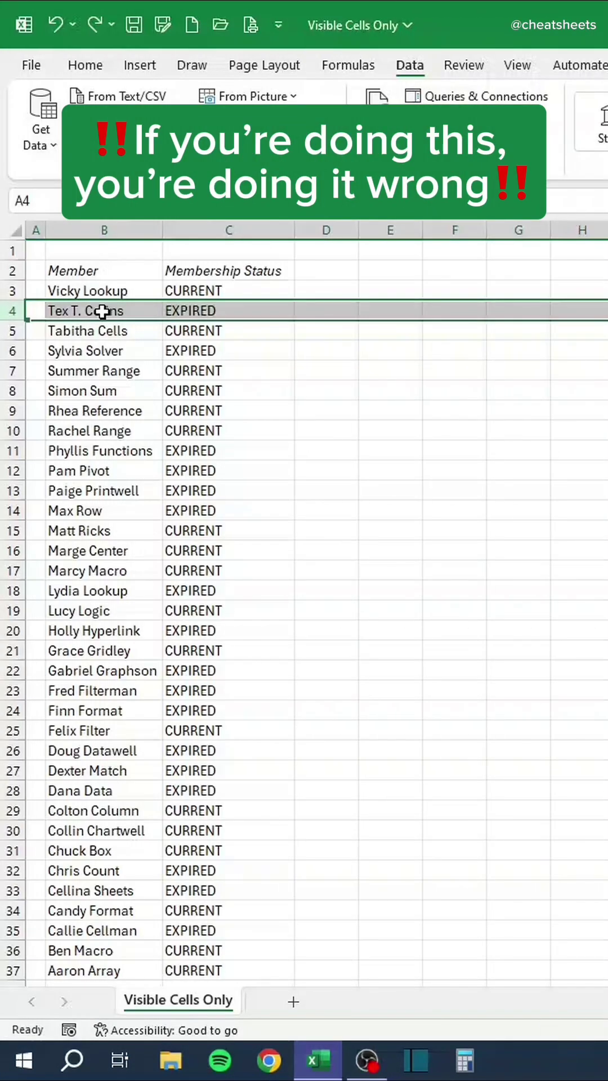
Delete member rows 4, 5 and 9, undo the deletions, then turn on filters from C2.
right_click(102, 312)
click(156, 537)
click(14, 337)
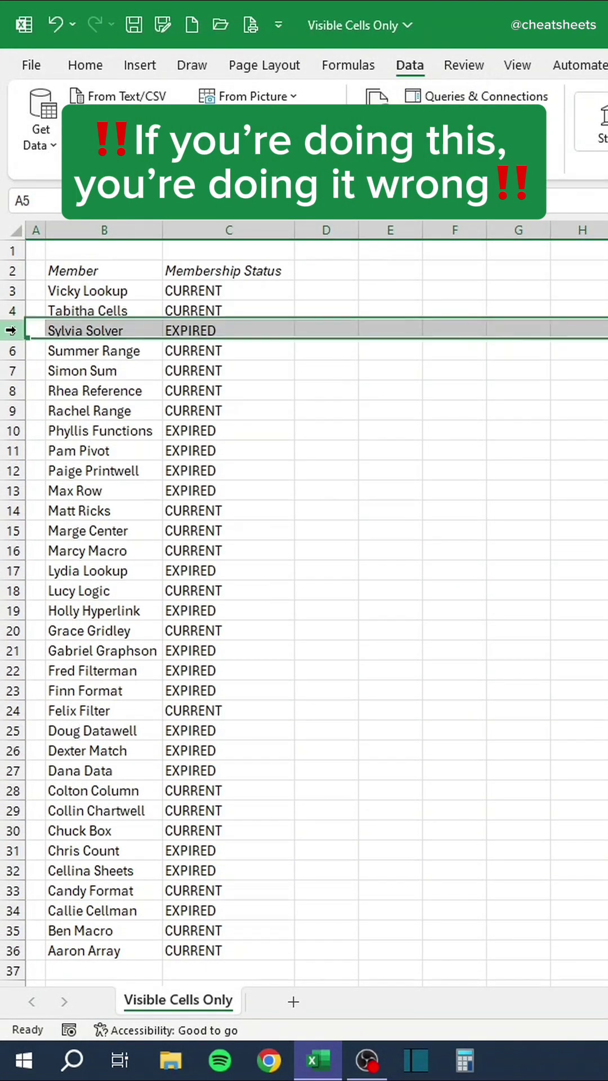
right_click(19, 335)
click(73, 555)
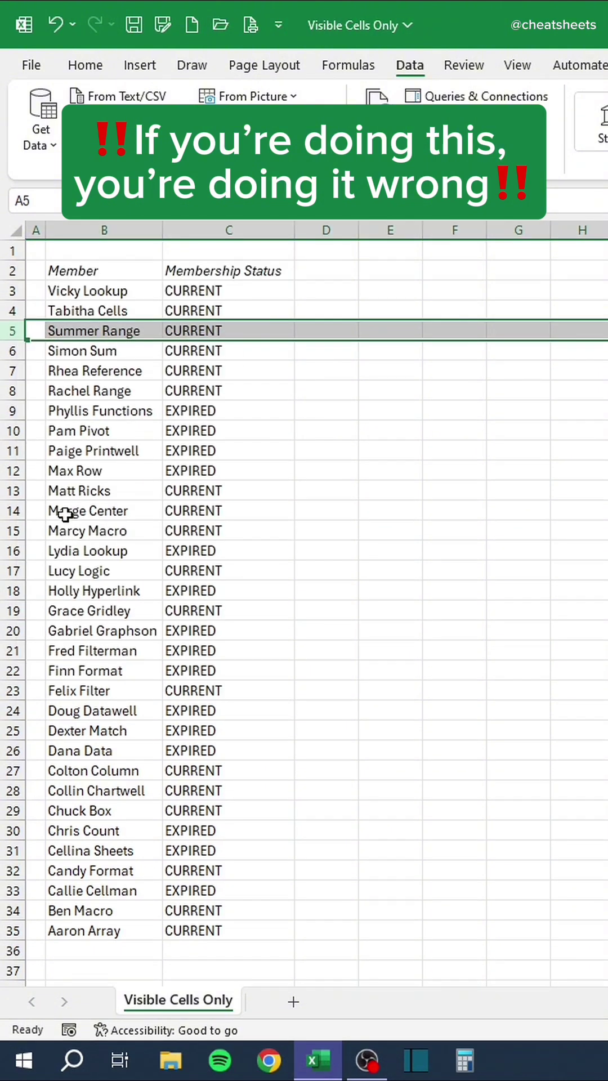
click(15, 410)
right_click(22, 411)
click(97, 626)
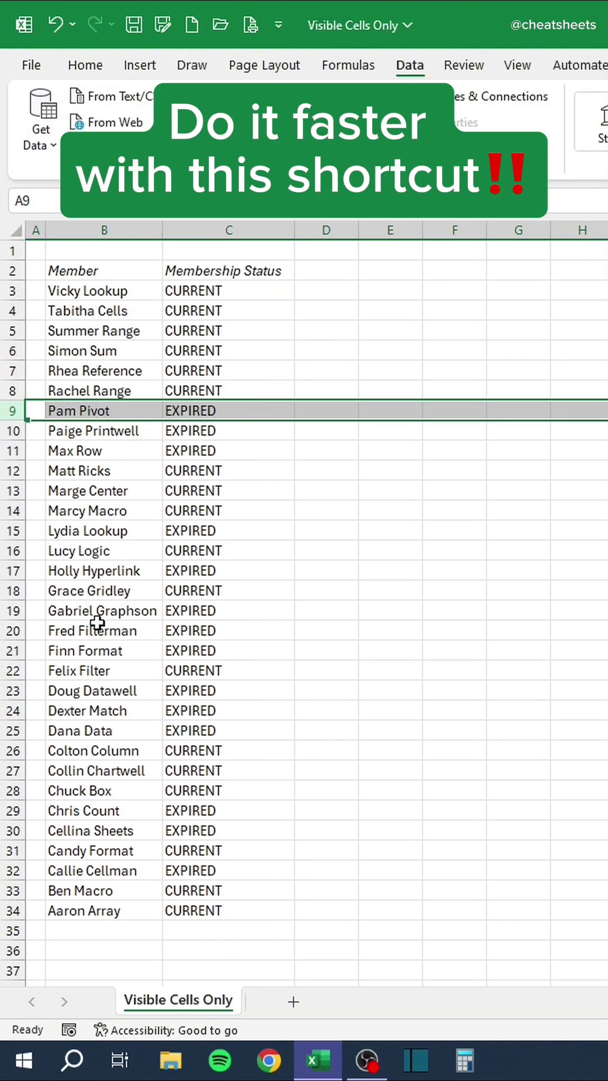
key(ctrl+z)
key(ctrl+z)
key(ctrl+z)
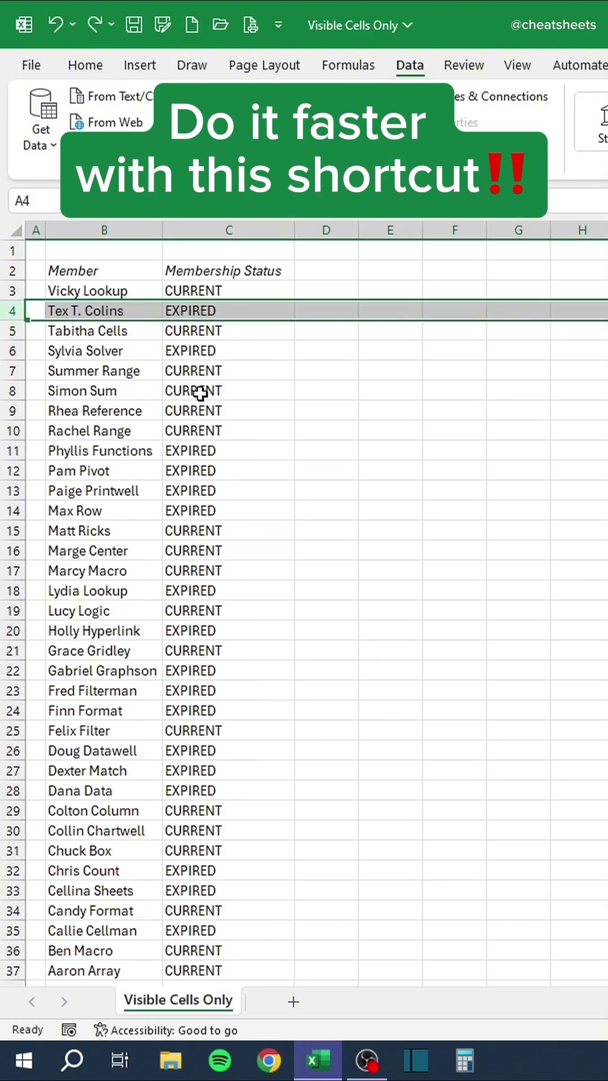
click(231, 271)
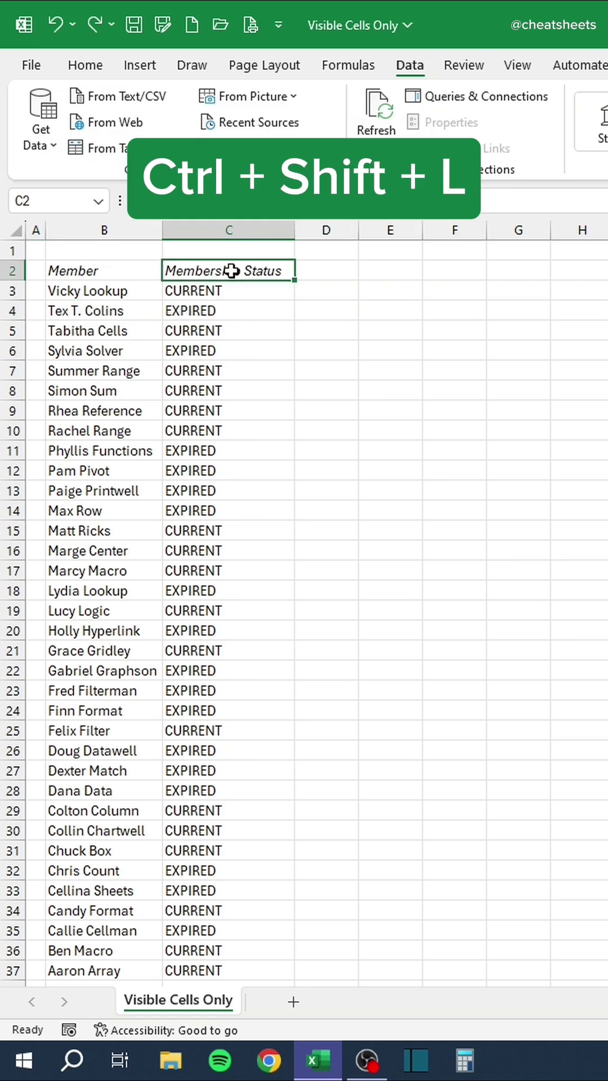
key(ctrl+shift+l)
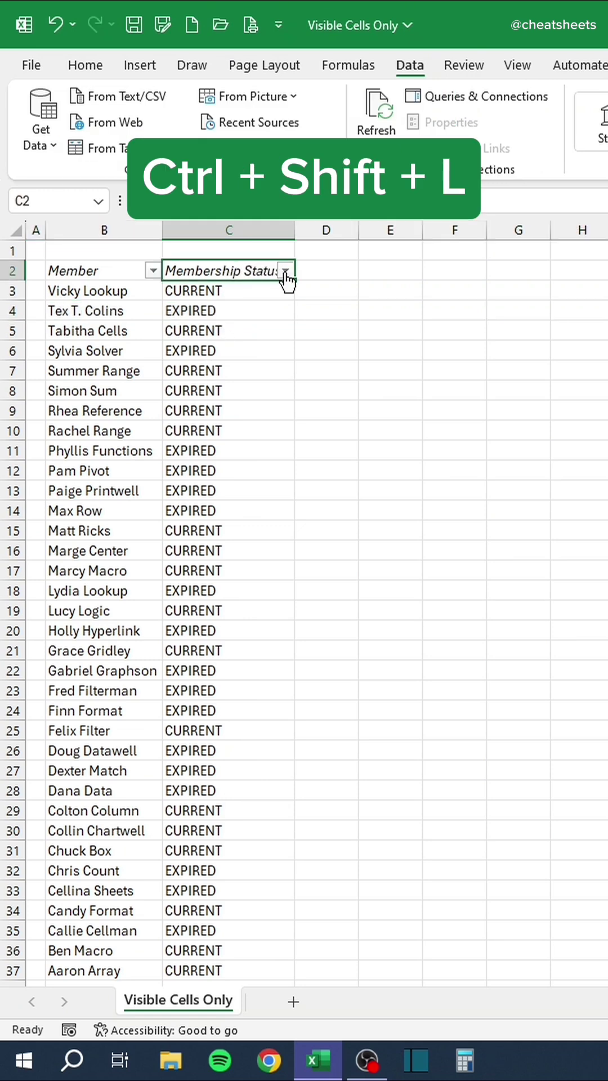
Filter Membership Status to EXPIRED and delete only the visible filtered rows.
click(285, 271)
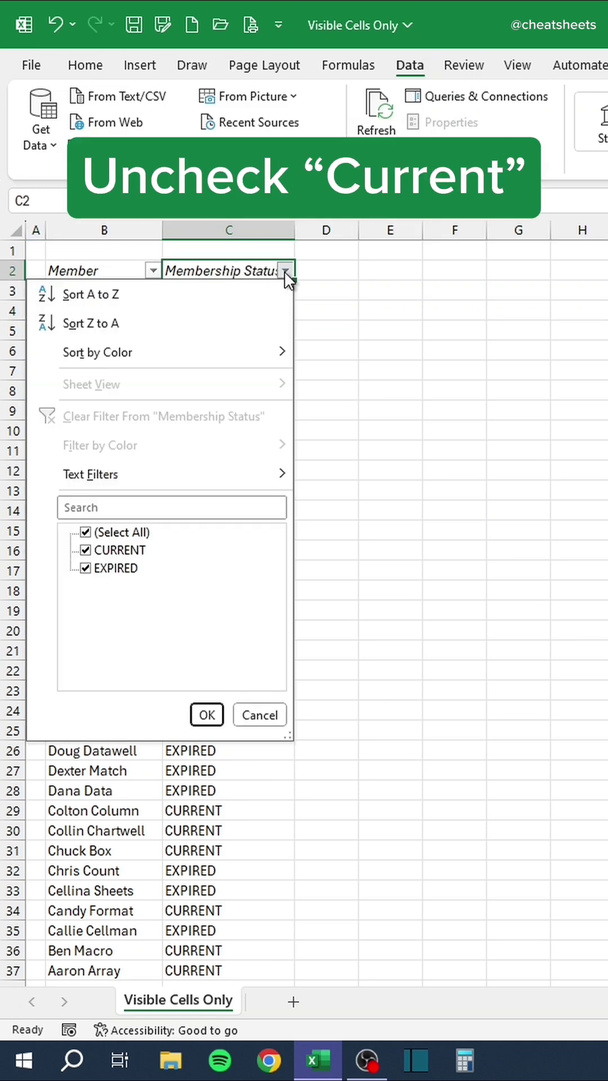
click(86, 551)
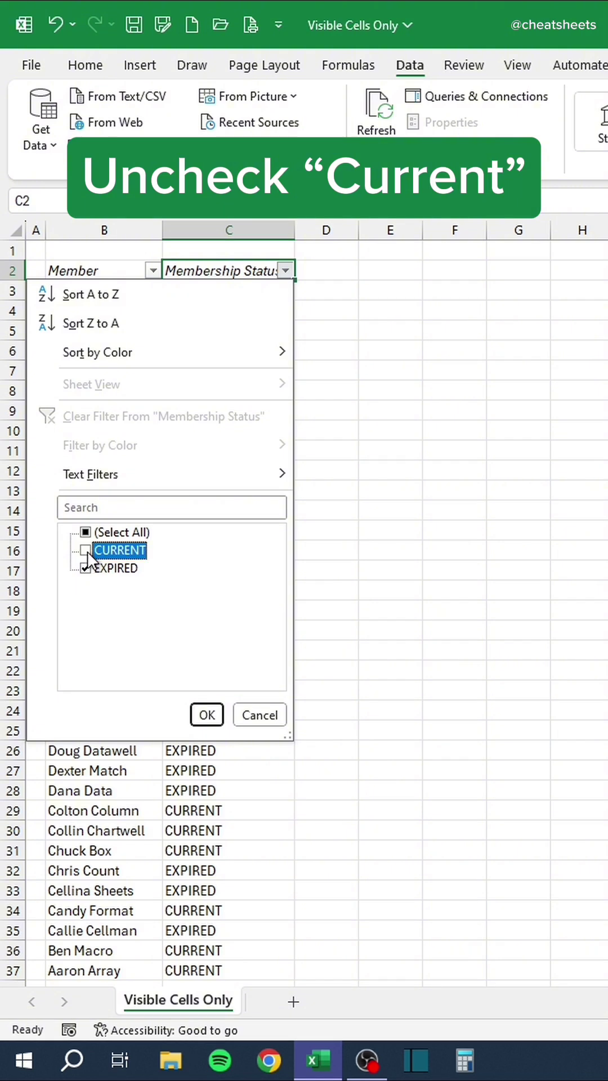
click(206, 716)
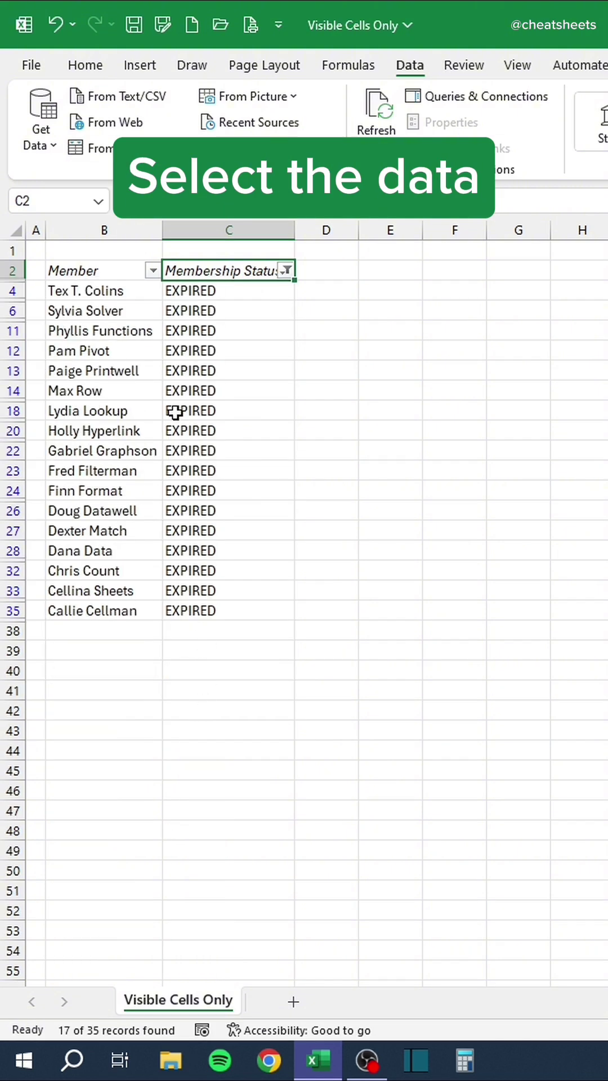
drag(126, 291, 250, 607)
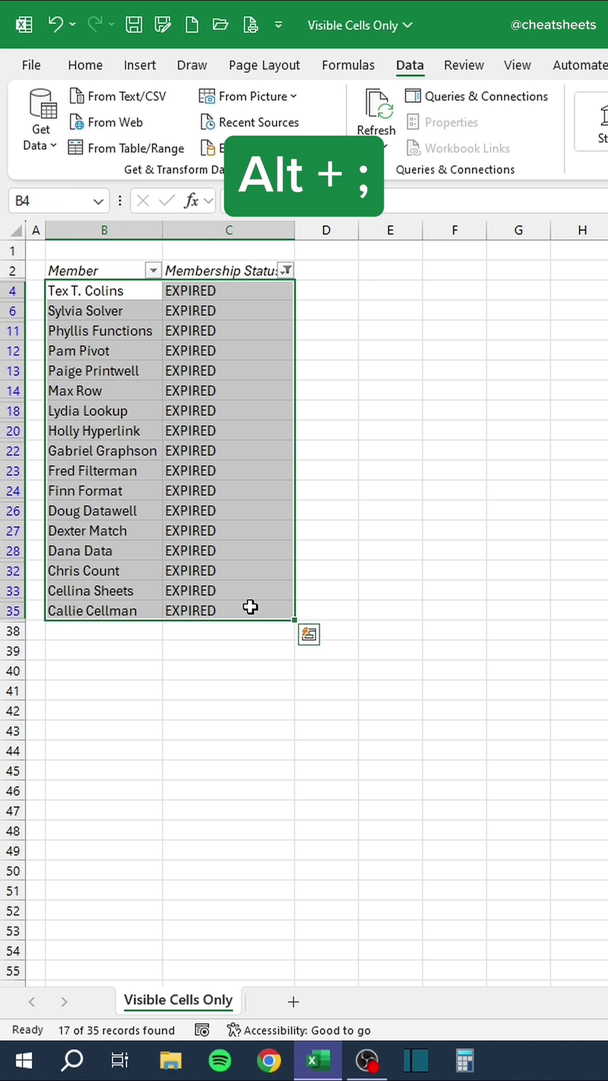
key(alt+semicolon)
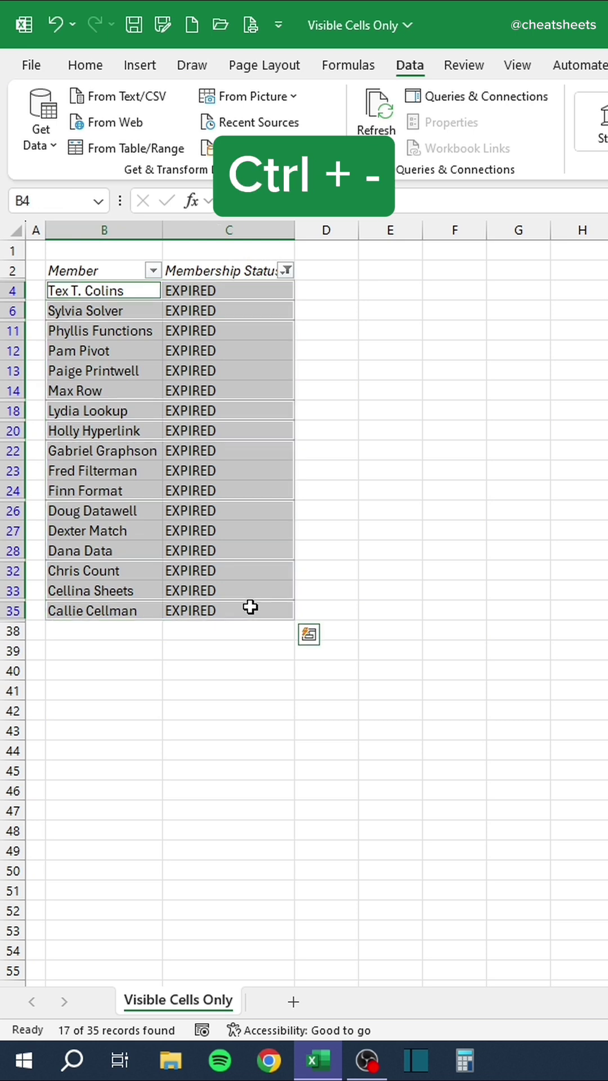
key(ctrl+minus)
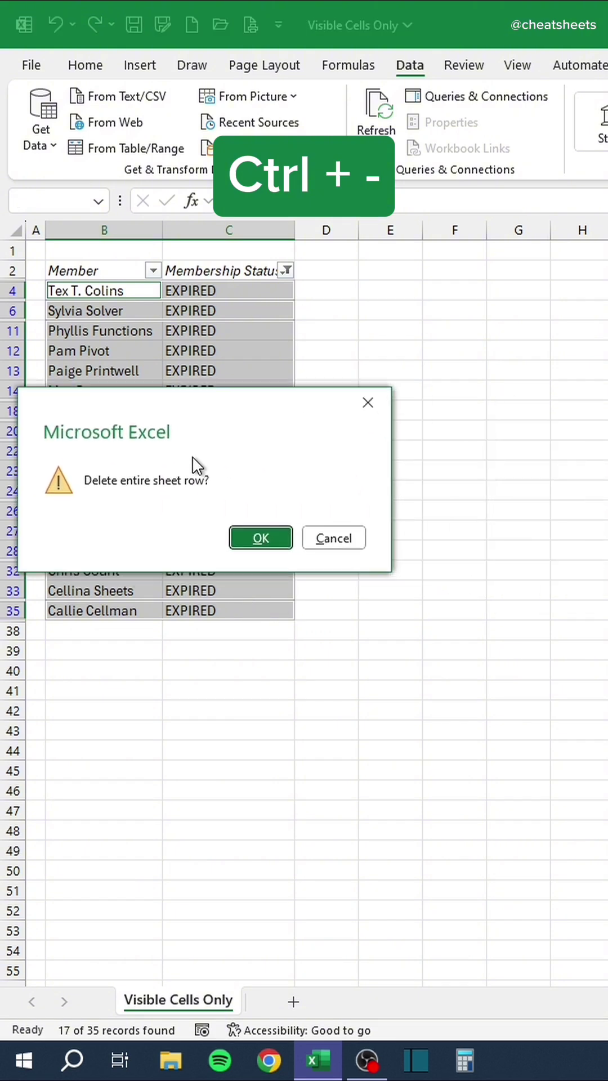
click(241, 542)
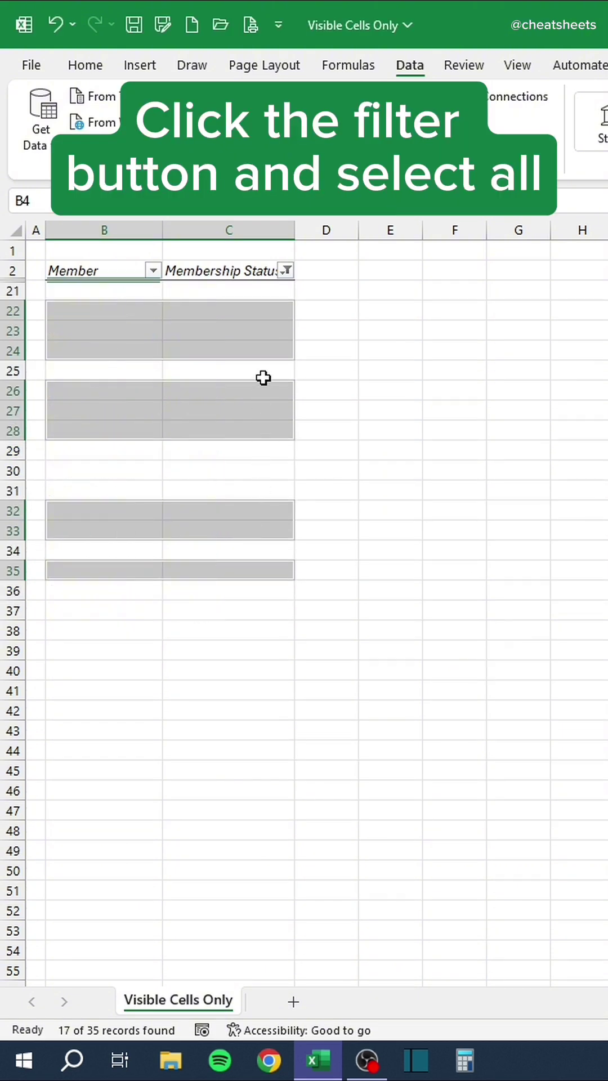
Clear the Membership Status filter so all remaining CURRENT members show.
click(287, 271)
click(113, 532)
click(207, 716)
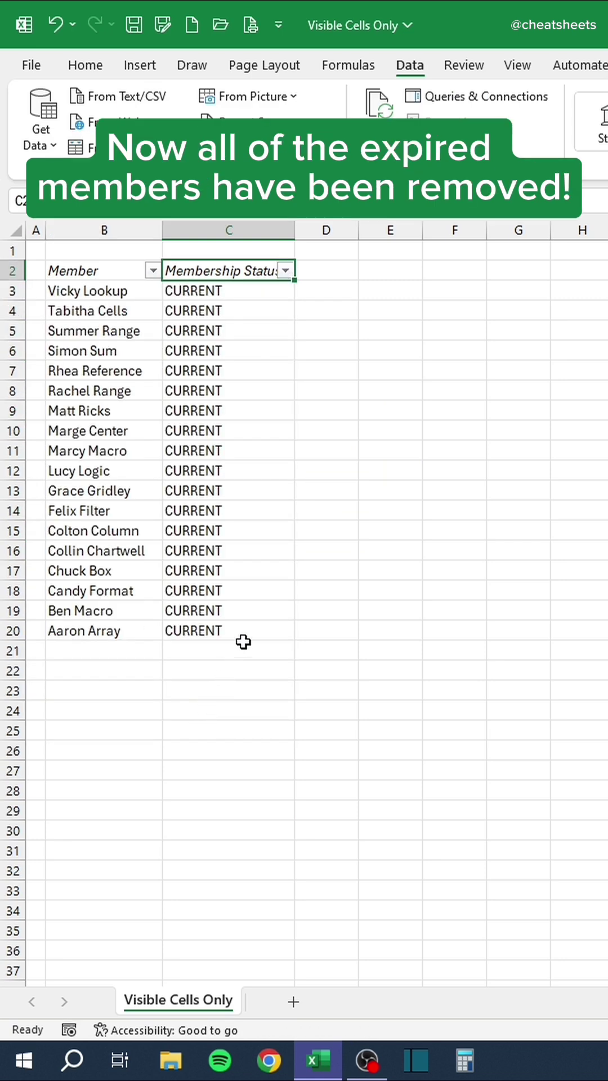
click(326, 486)
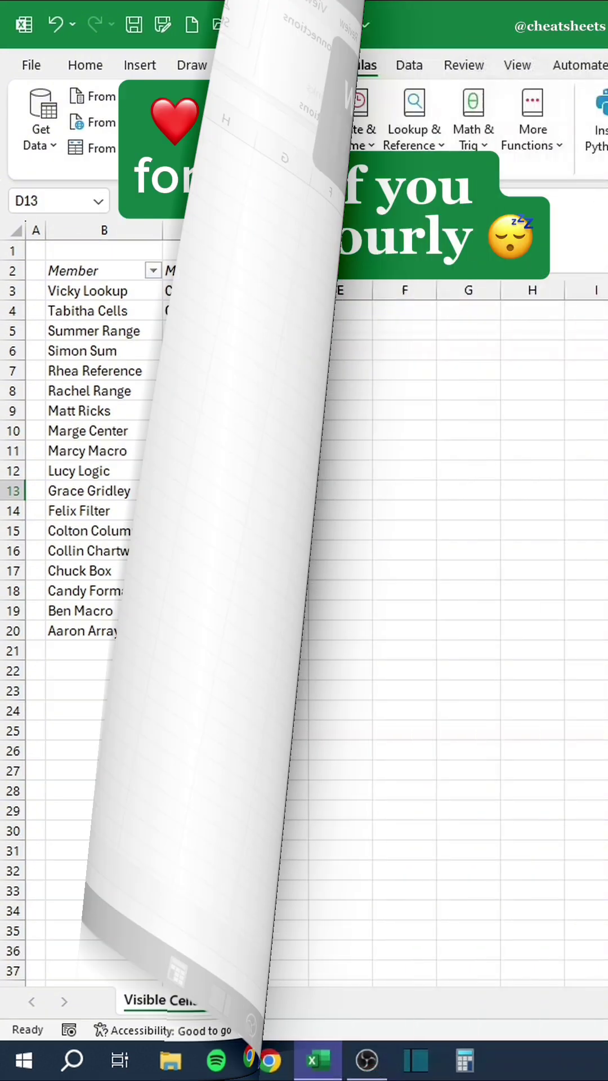
Manually type two first and last names into the name columns, then undo them.
text(Cellina)
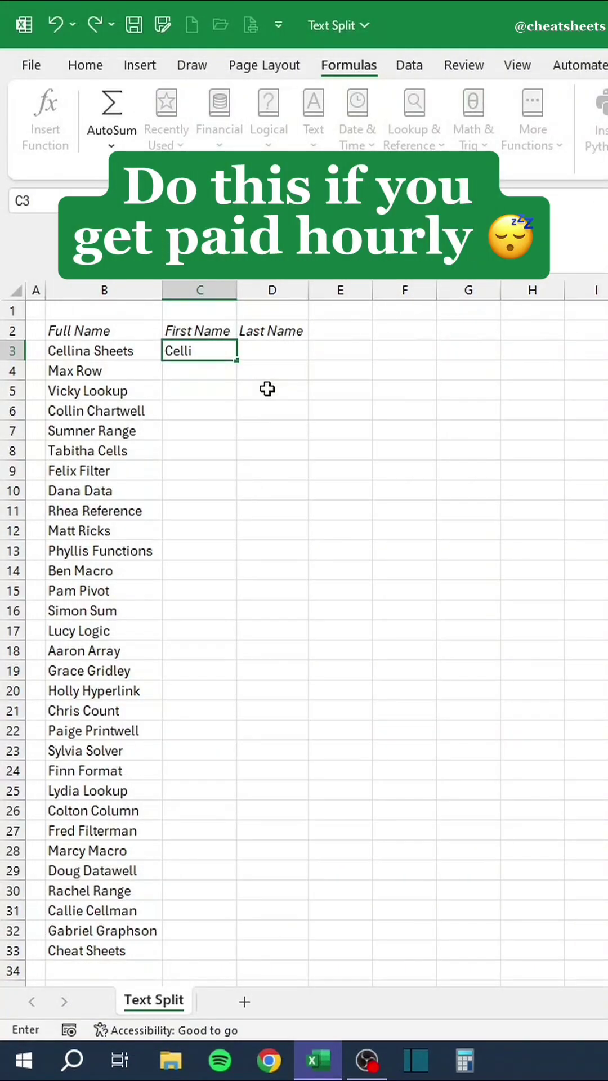
key(Tab)
text(Sheets)
key(Return)
text(Max)
key(Tab)
text(Row)
key(Return)
key(ctrl+z)
key(ctrl+z)
key(ctrl+z)
key(ctrl+z)
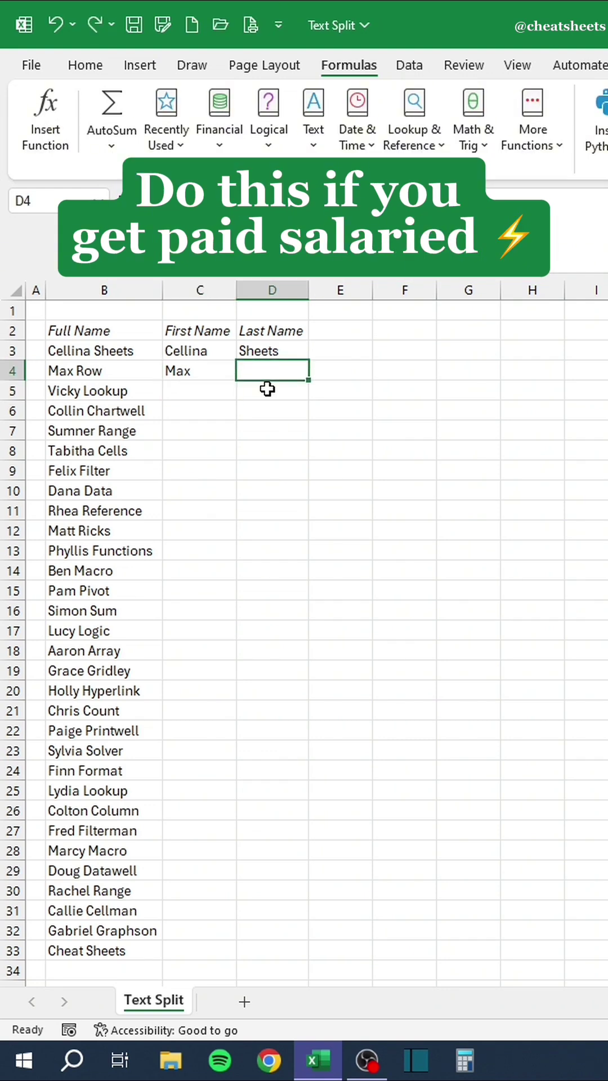
Enter =TEXTSPLIT(B3," ") in C3 and fill it down the list with Ctrl+D.
text(=)
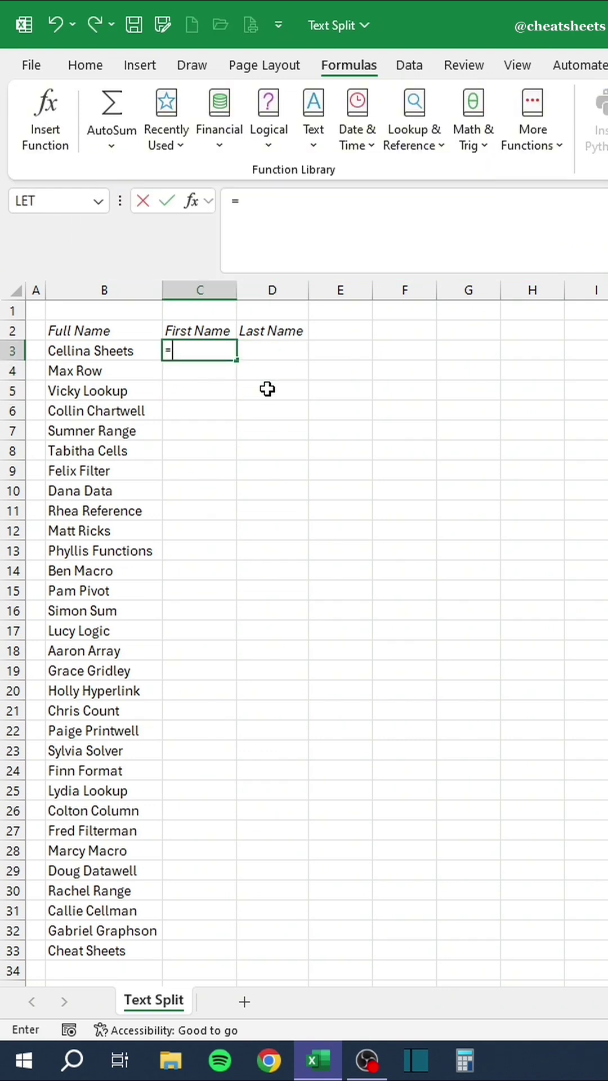
text(textsplit)
key(Tab)
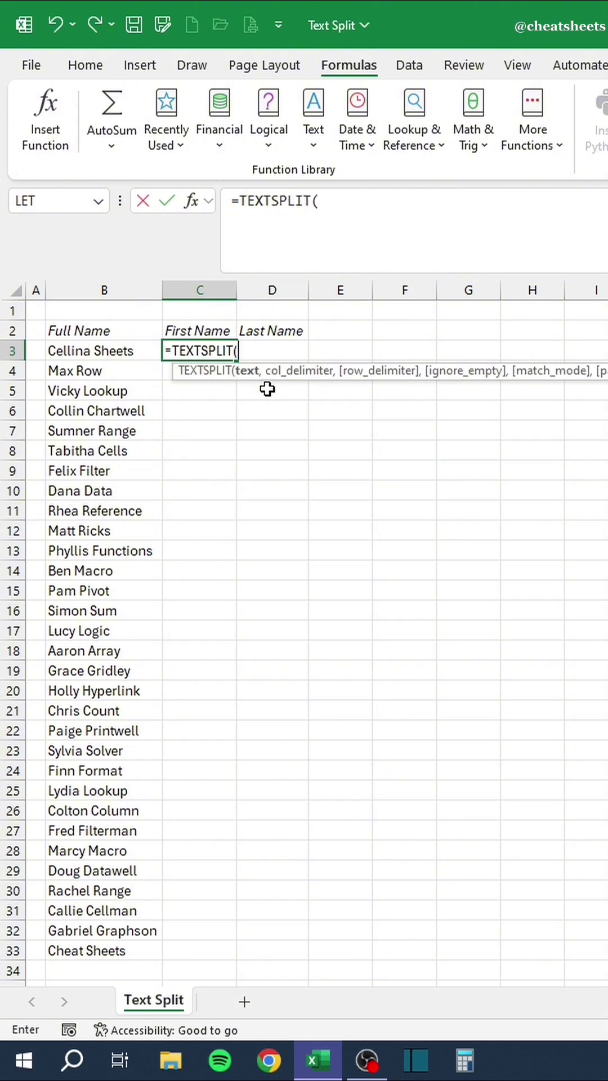
key(Left)
text(,")
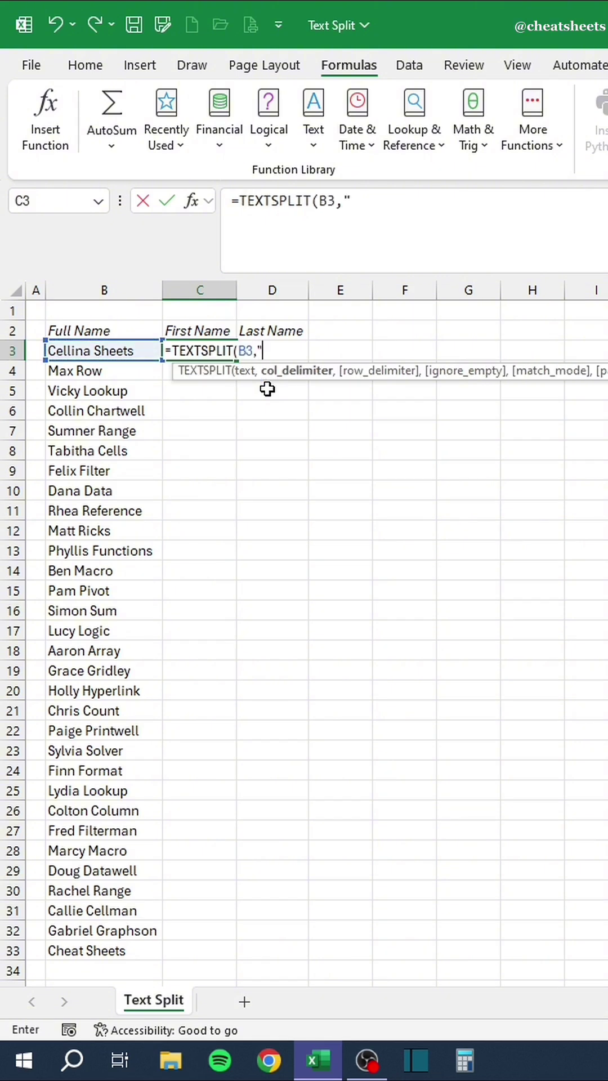
text( "))
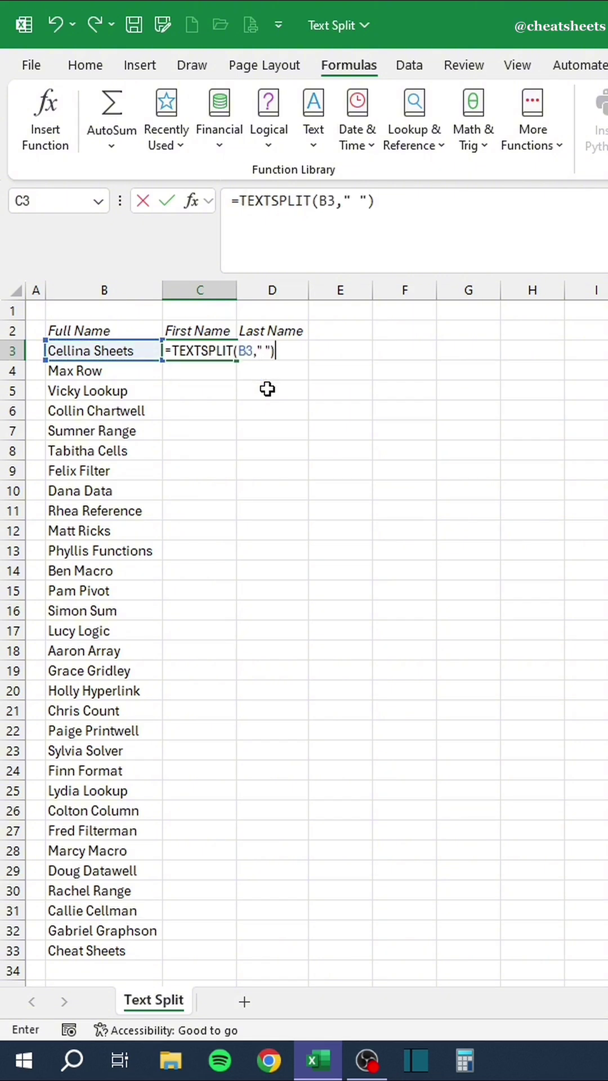
key(Return)
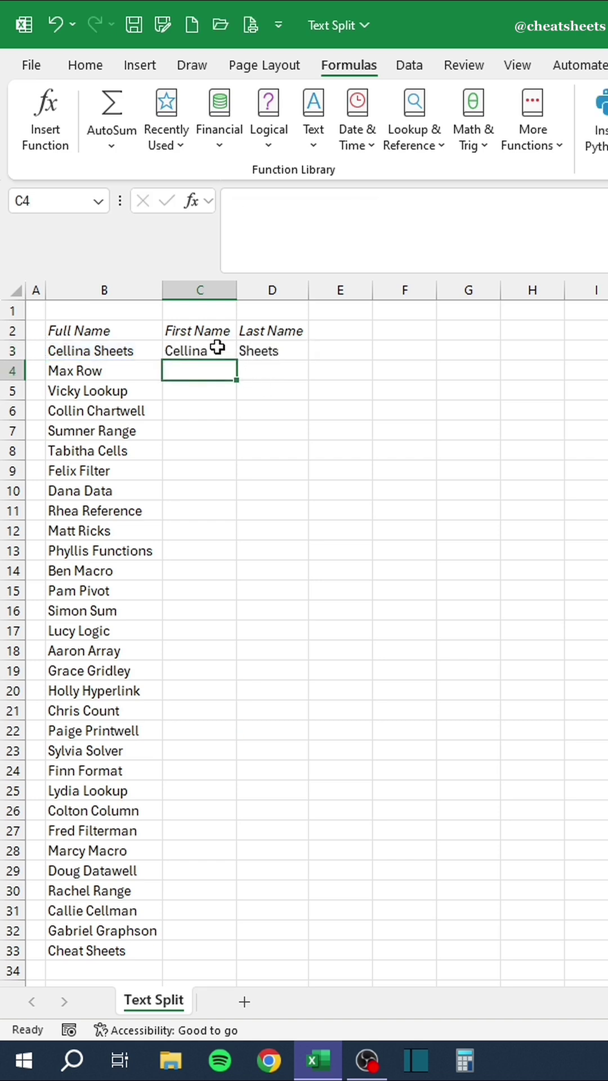
drag(217, 348, 220, 945)
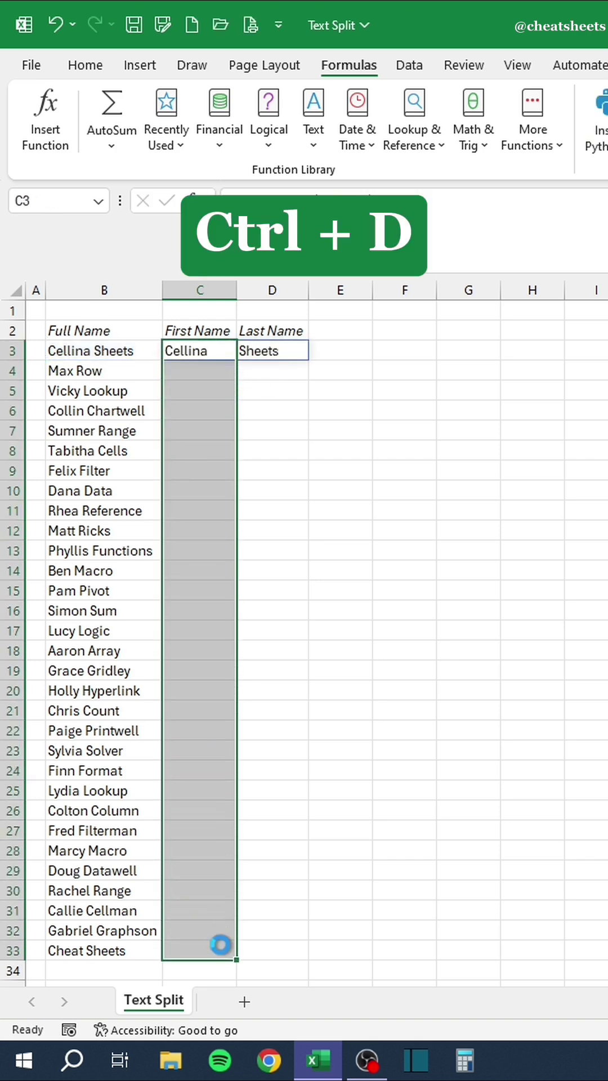
key(ctrl+d)
click(326, 892)
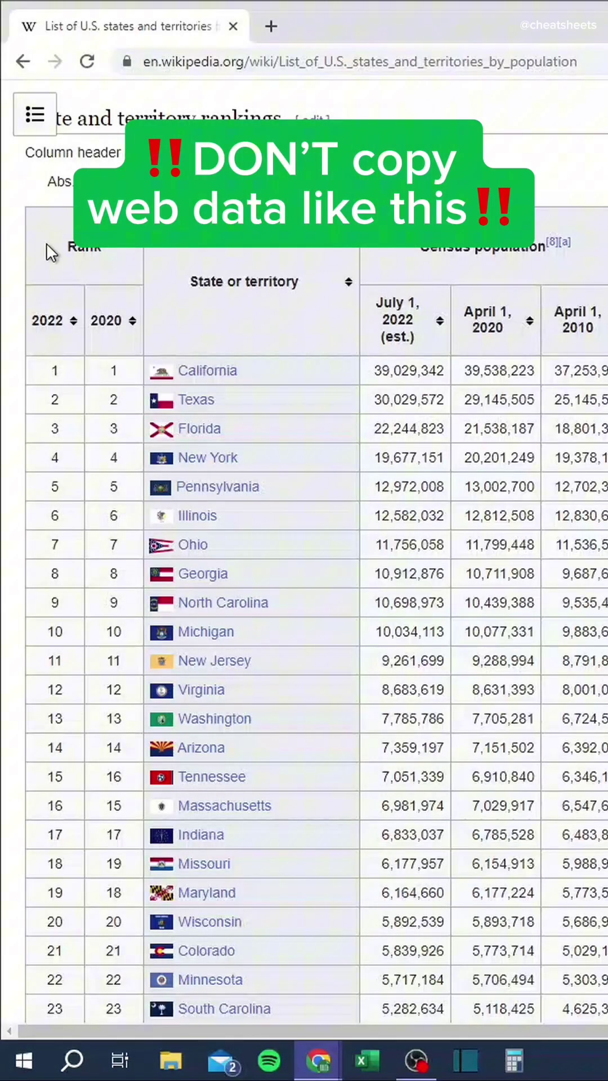
Copy the Wikipedia population table, paste it into A1 of the Import Data from Web sheet, then undo the paste.
drag(68, 242, 535, 695)
right_click(242, 673)
click(269, 687)
click(327, 1067)
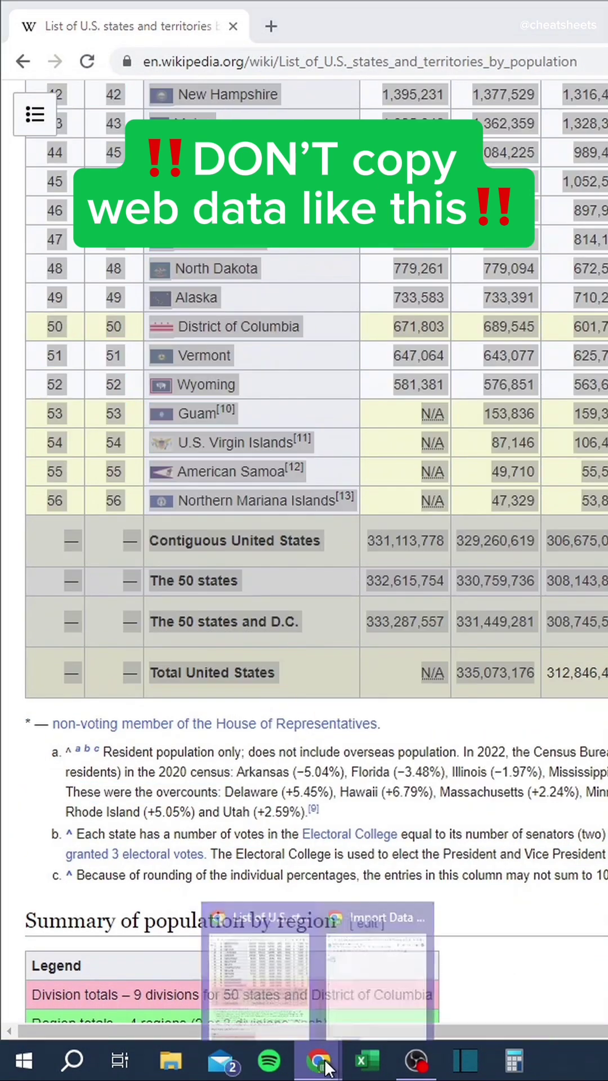
click(383, 1002)
right_click(74, 264)
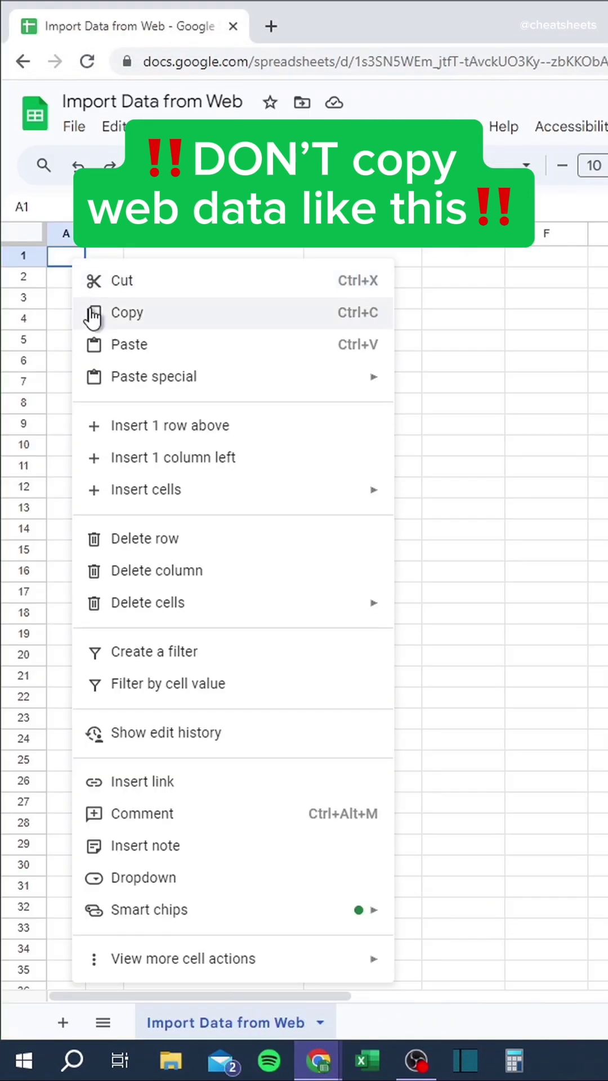
click(118, 344)
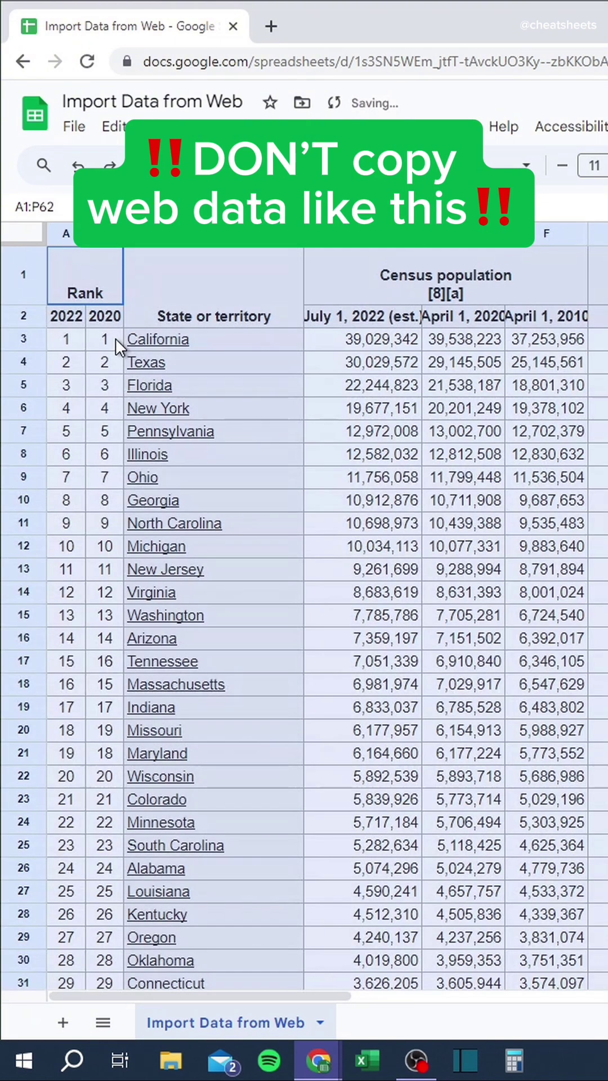
key(ctrl+z)
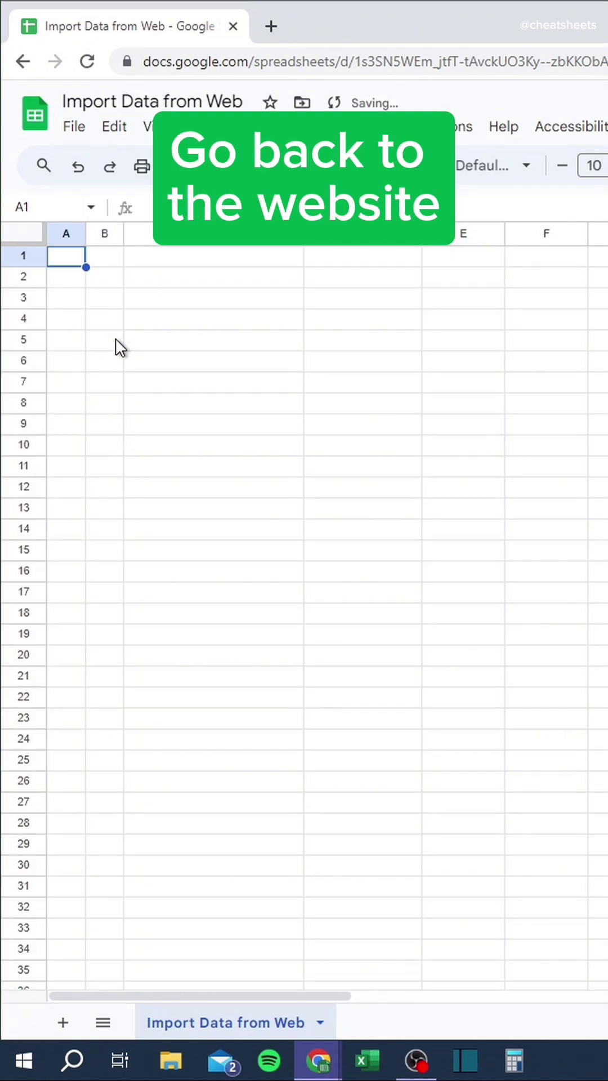
Copy the Wikipedia population page's URL from Chrome's address bar.
mouse_move(321, 1061)
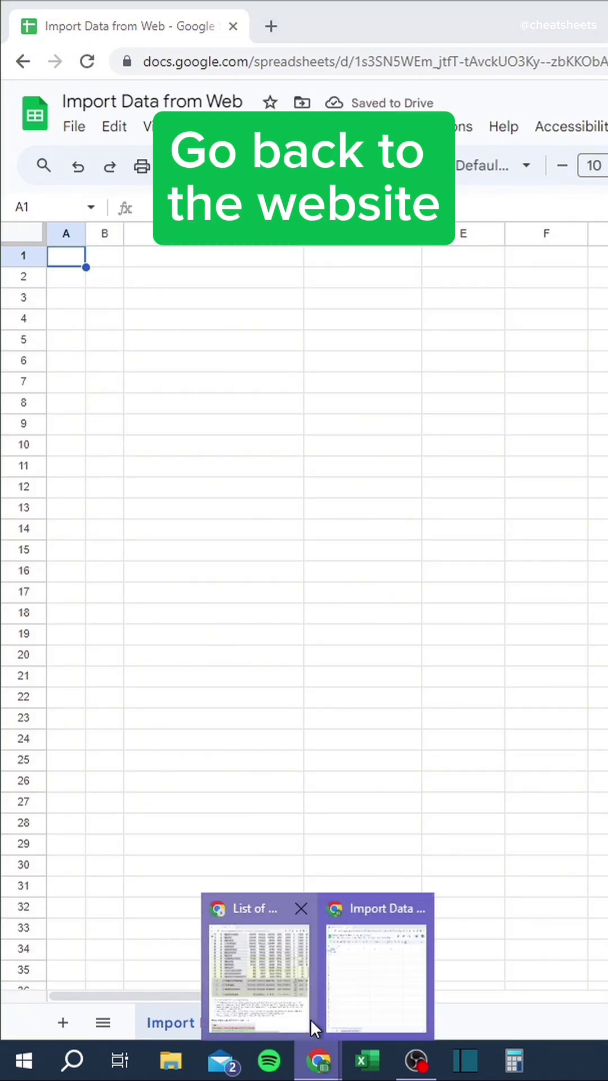
click(302, 924)
click(316, 61)
right_click(316, 60)
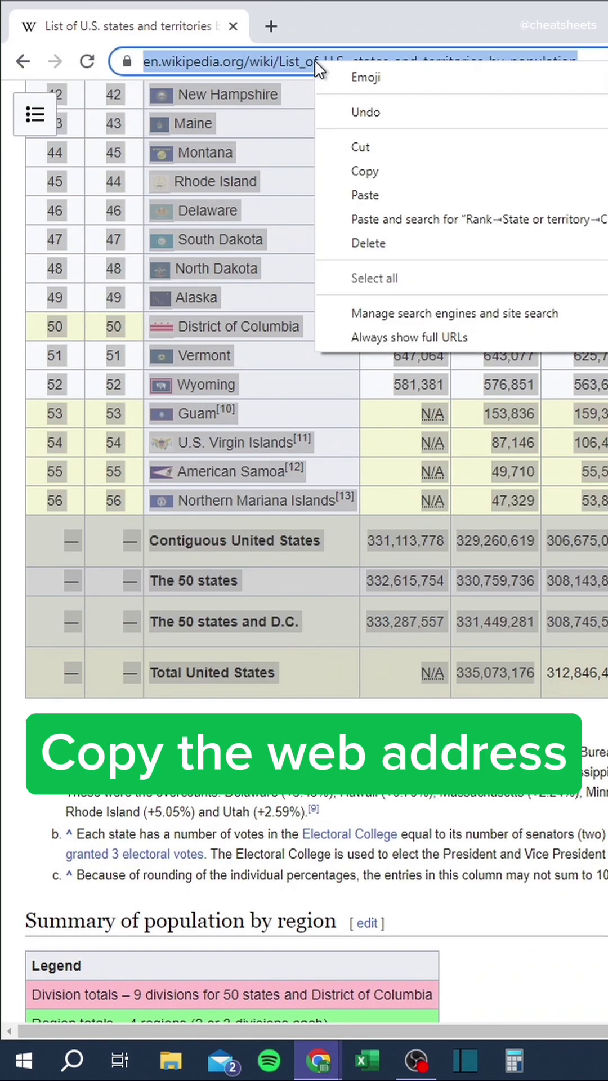
click(351, 169)
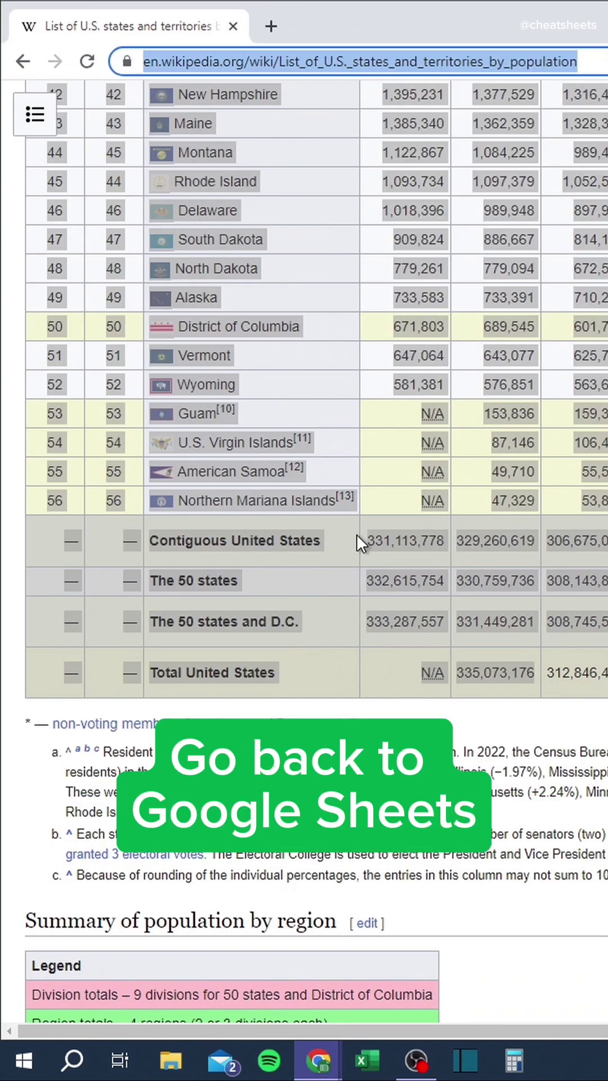
Enter =IMPORTHTML("<Wikipedia URL>","table",1) in A1 to pull in the population table.
mouse_move(328, 1060)
click(377, 969)
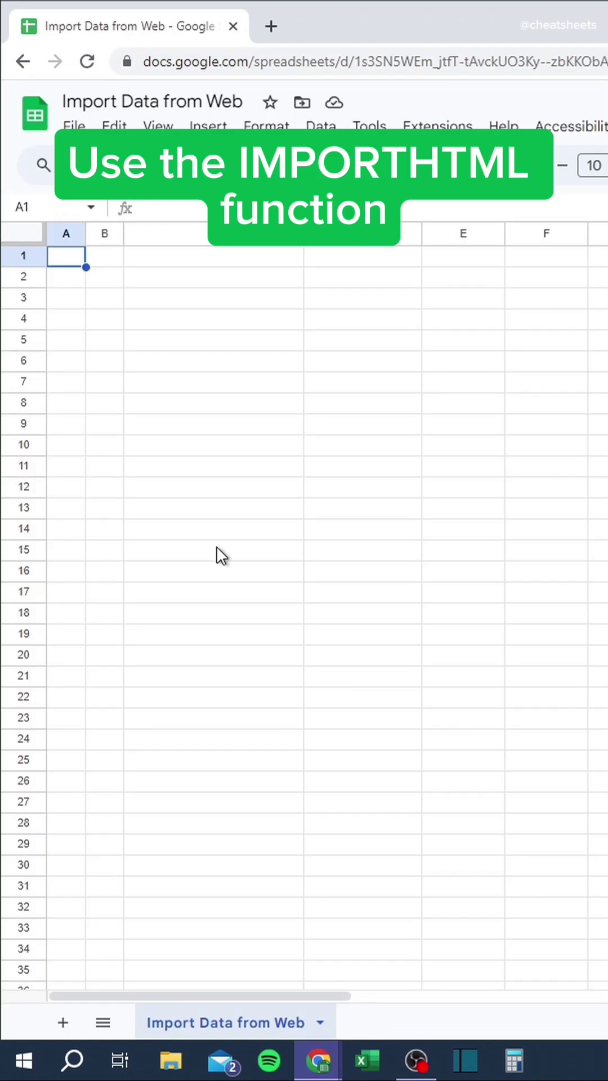
text(=imp)
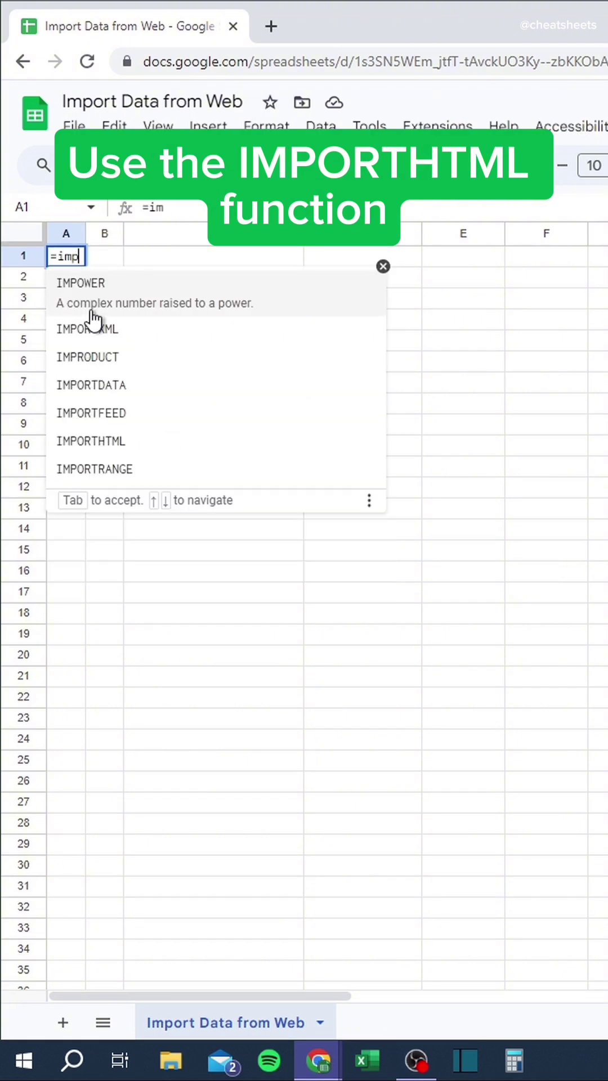
text(orthtml)
key(Tab)
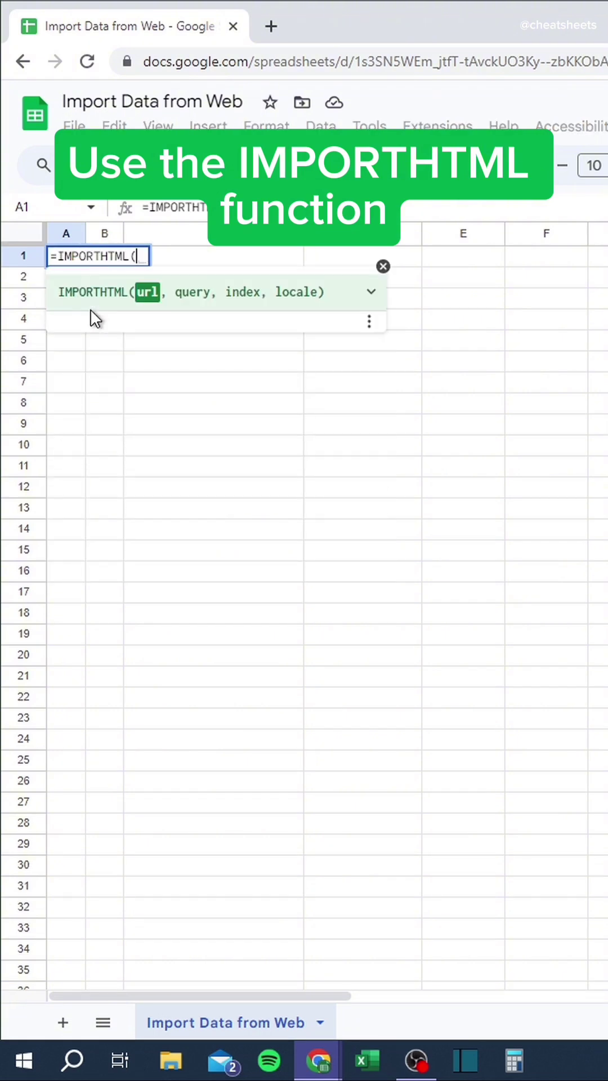
text(")
key(ctrl+v)
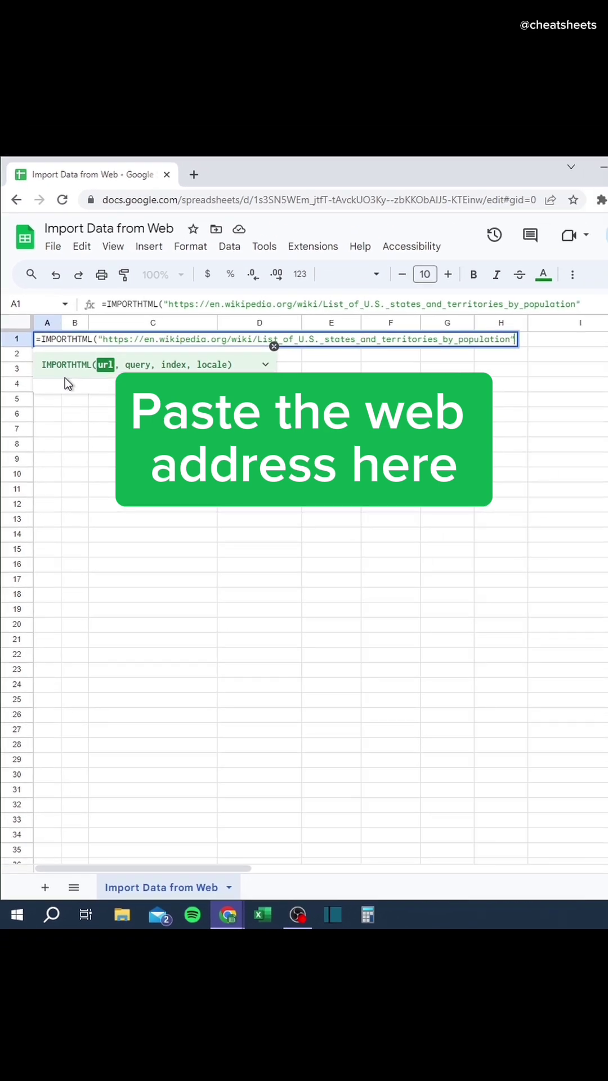
text(,)
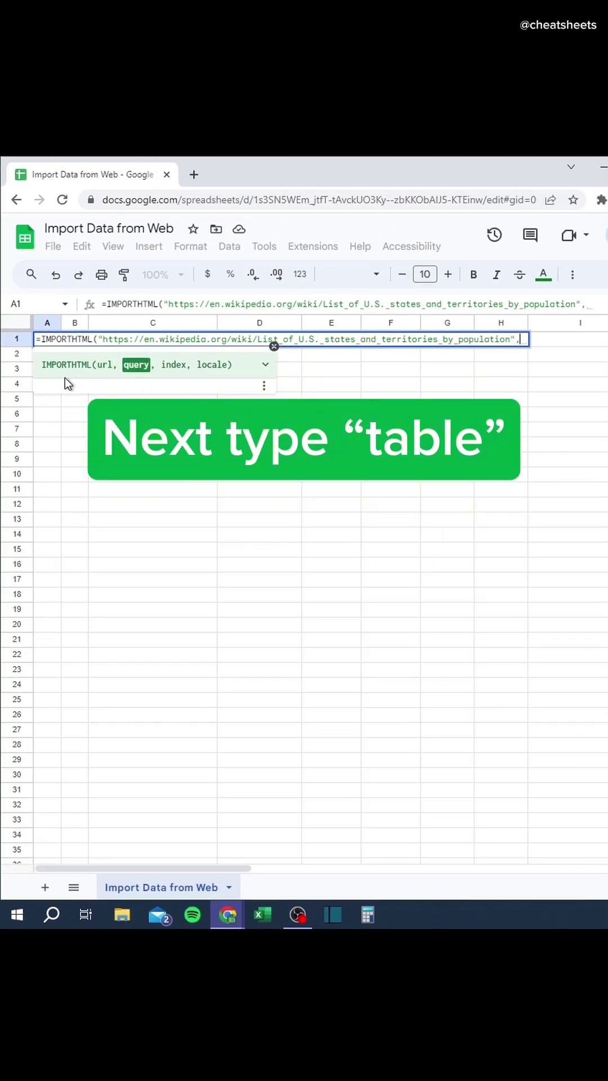
text("table",1)
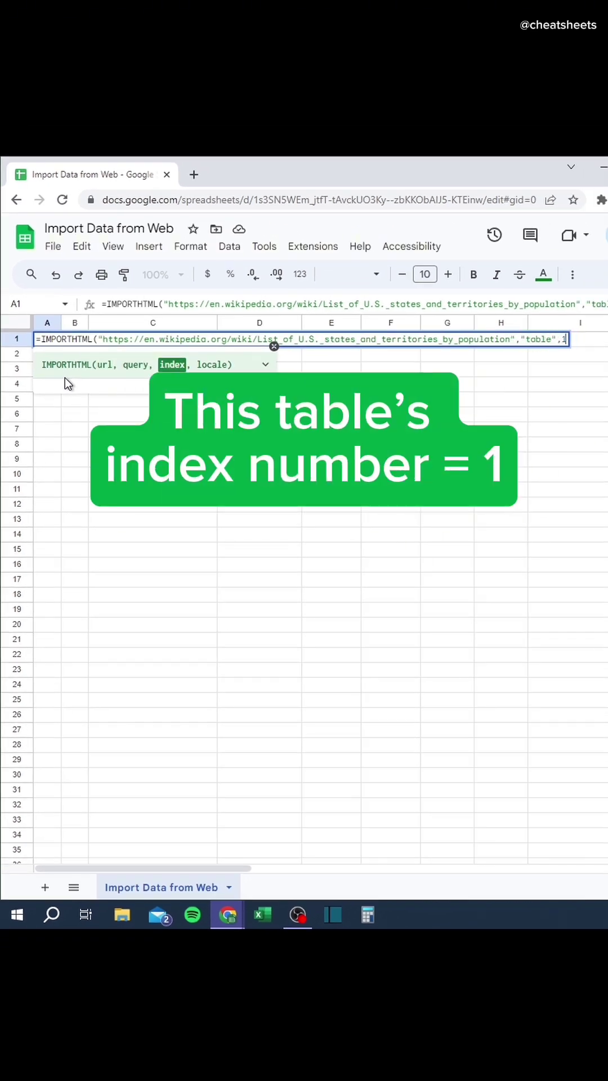
text())
key(Return)
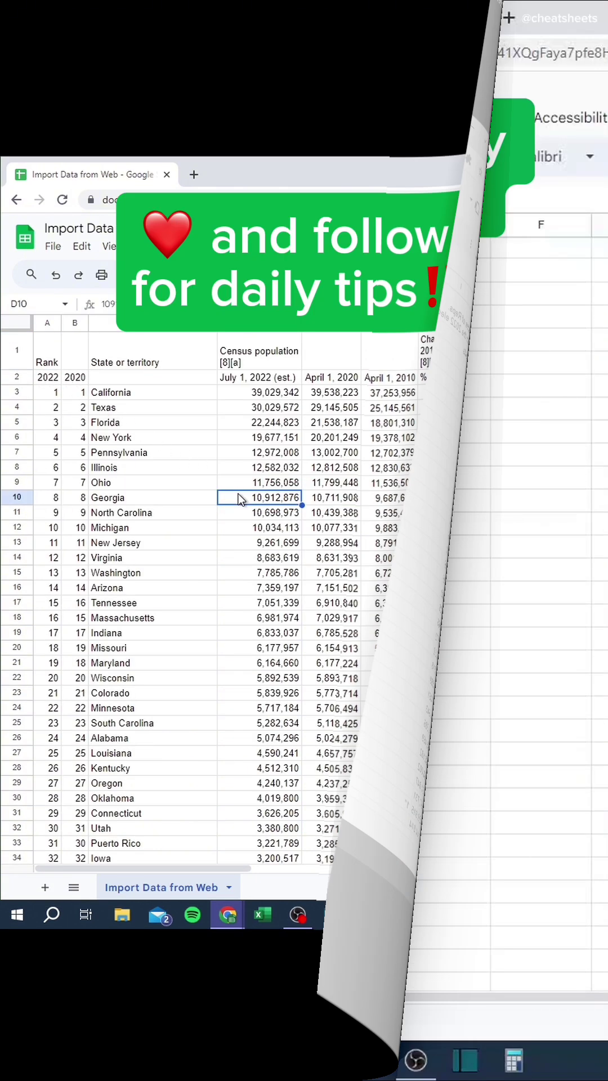
Type Regional Manager, Assistant to the Regional Manager and Salesperson by hand, then undo them.
text(Regional M)
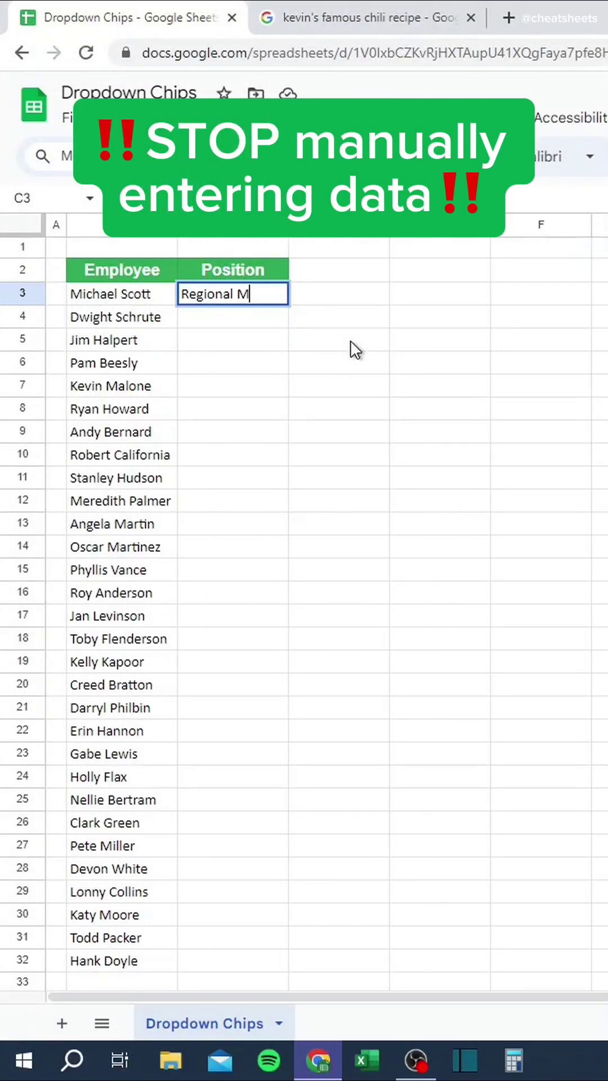
text(anager)
key(Return)
text(Assist)
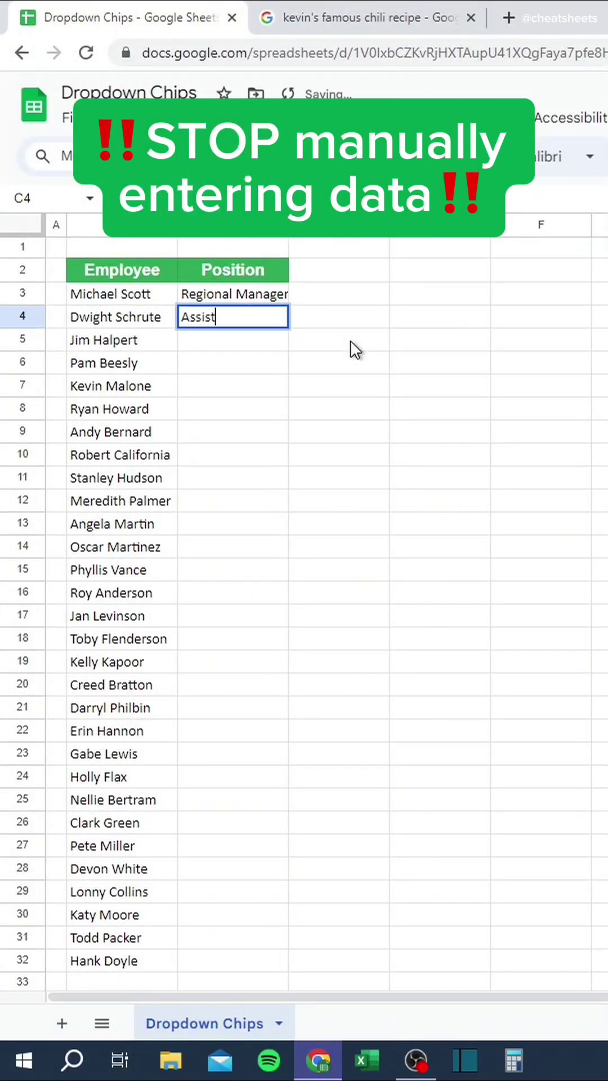
text(ant to the Regional Manager)
key(Return)
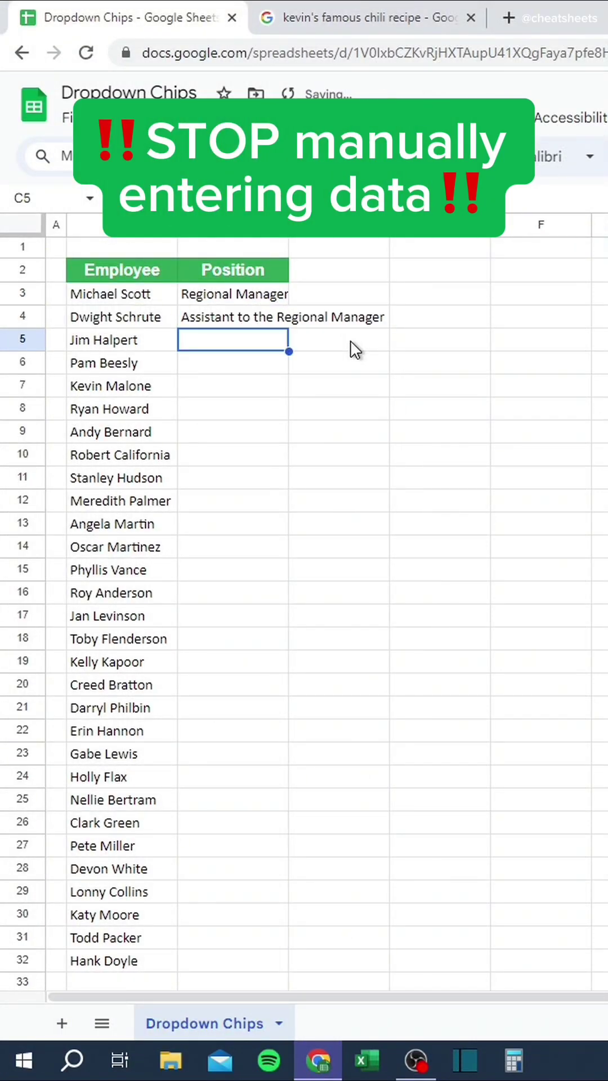
text(Salesperson)
key(Return)
key(ctrl+z)
key(ctrl+z)
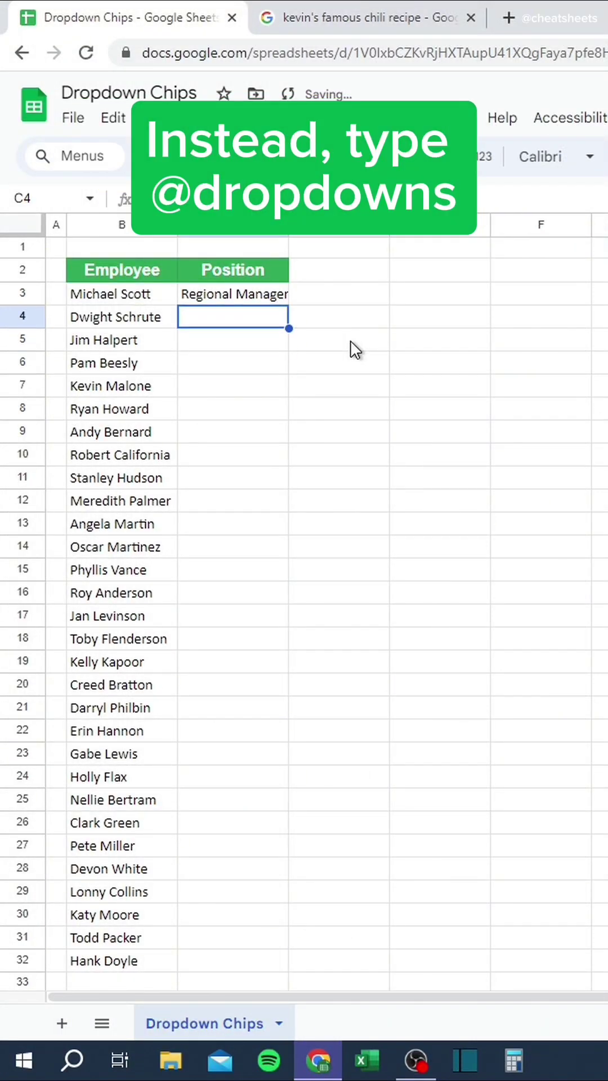
key(ctrl+z)
text(@dropdowns)
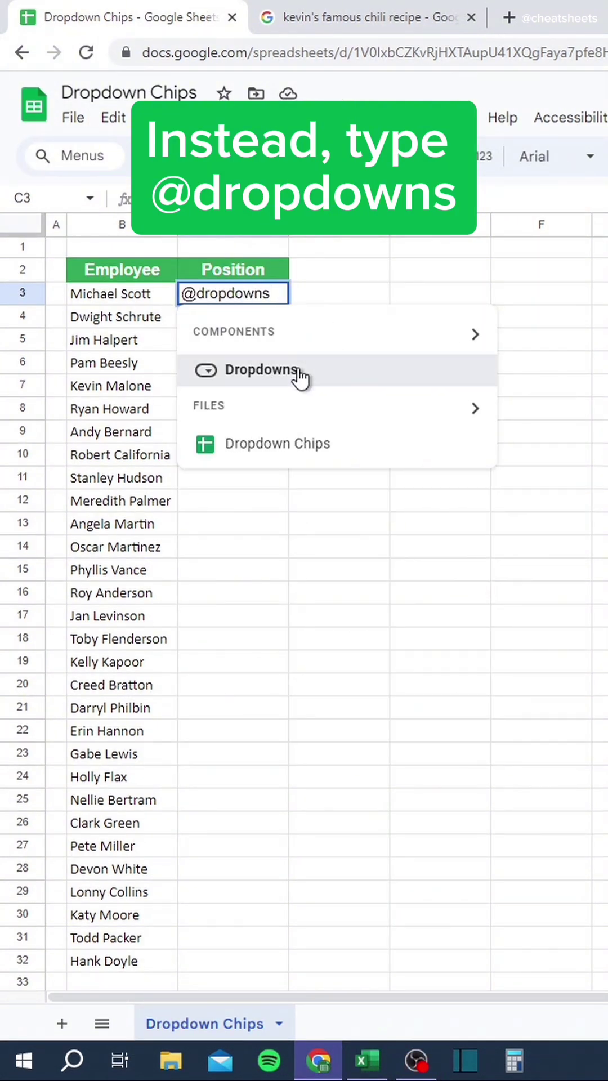
click(298, 370)
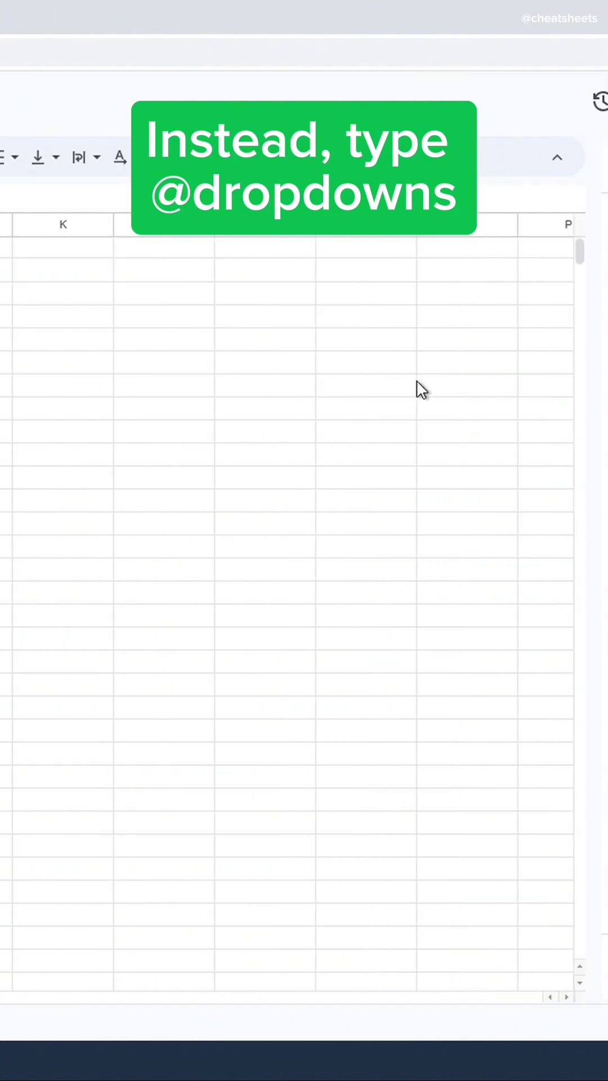
drag(452, 401, 340, 400)
text(R)
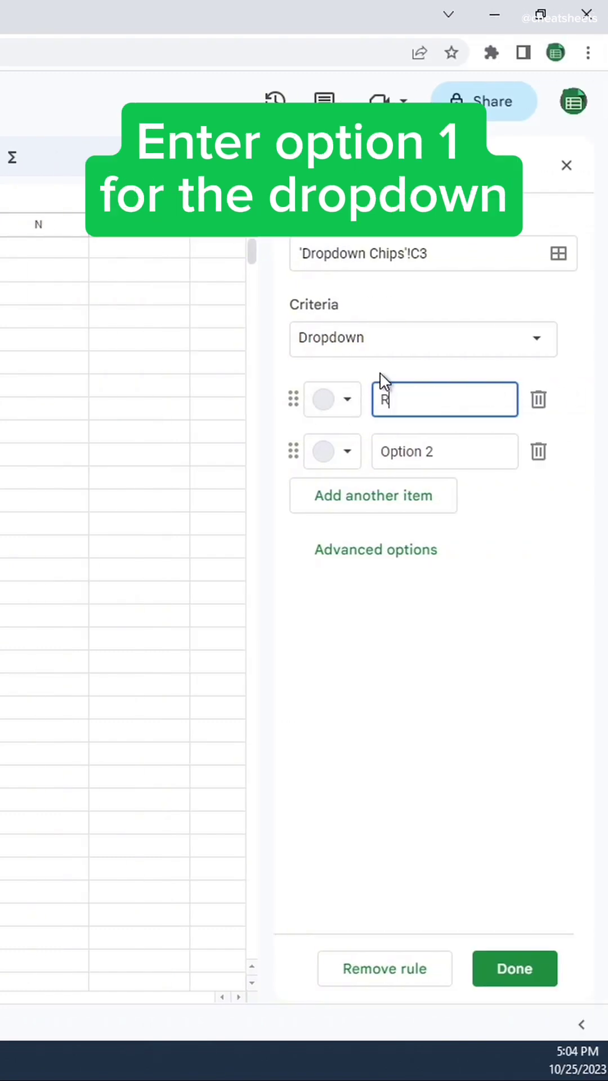
text(egional Manager)
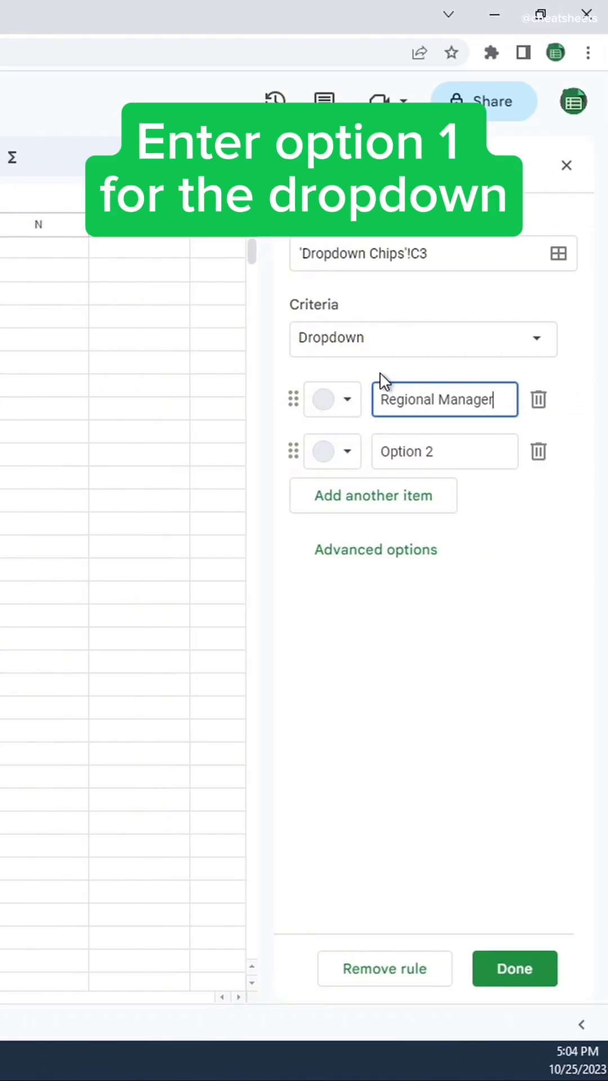
click(350, 400)
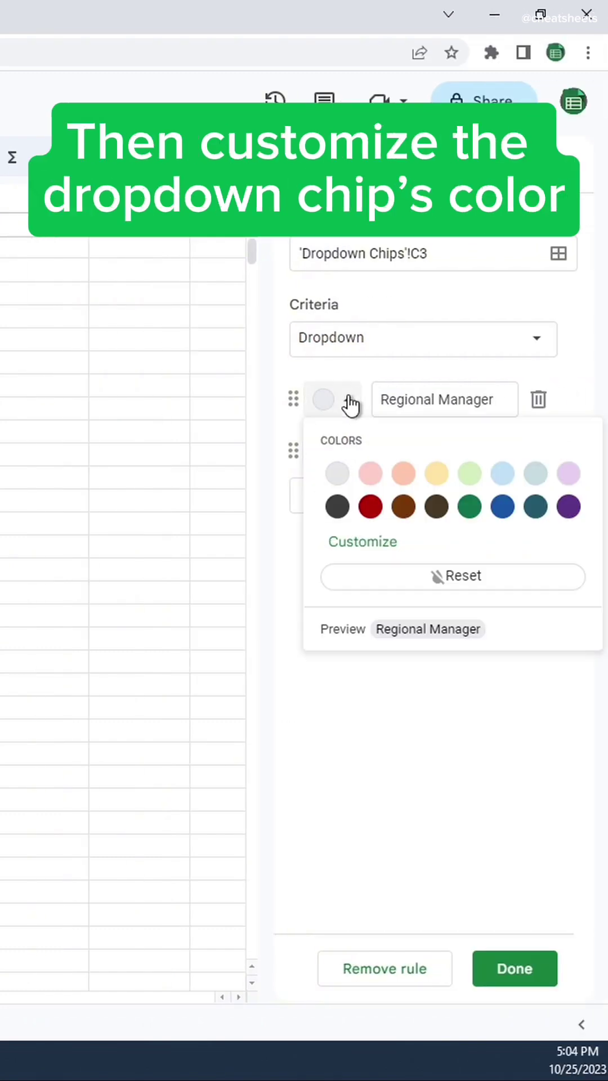
click(371, 507)
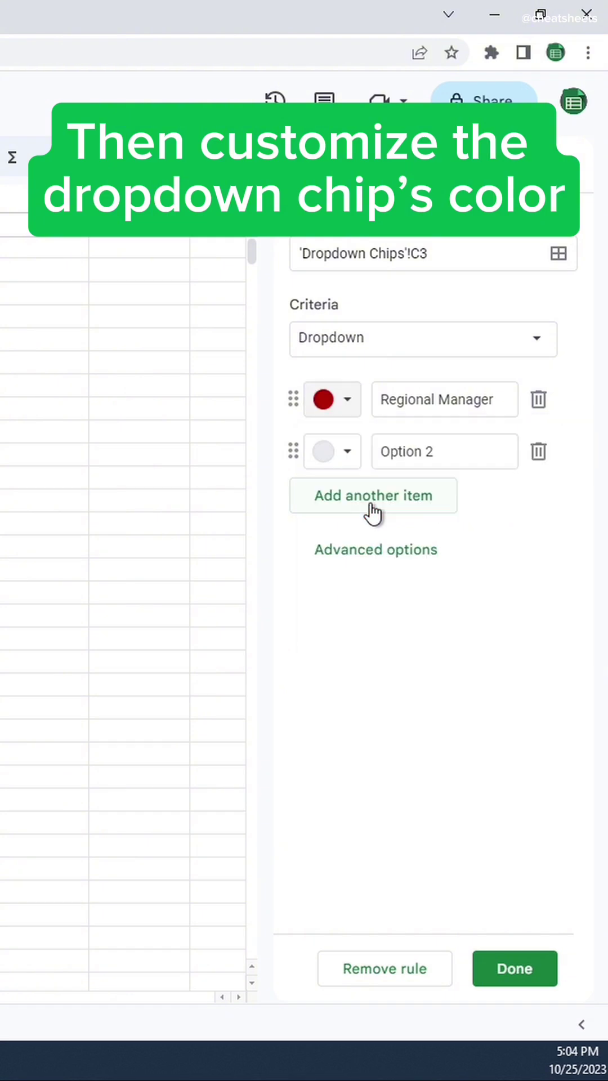
Add dropdown options Assistant to the Regional Manager in blue and Salesperson in green.
click(378, 453)
text(Assistant to the Regional Manager)
click(348, 452)
click(503, 559)
click(417, 495)
text(Salesperson)
click(347, 503)
click(470, 610)
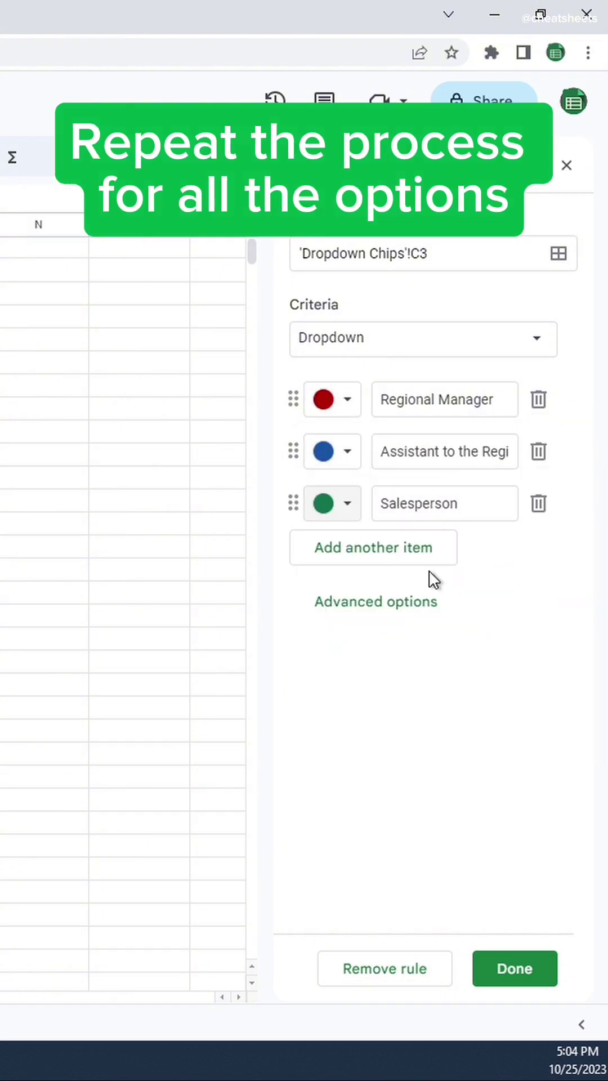
Add dropdown options Receptionist in yellow and Accountant in purple.
click(411, 549)
text(Receptionist)
click(348, 555)
click(421, 663)
click(430, 597)
text(Accountant)
click(348, 607)
click(565, 726)
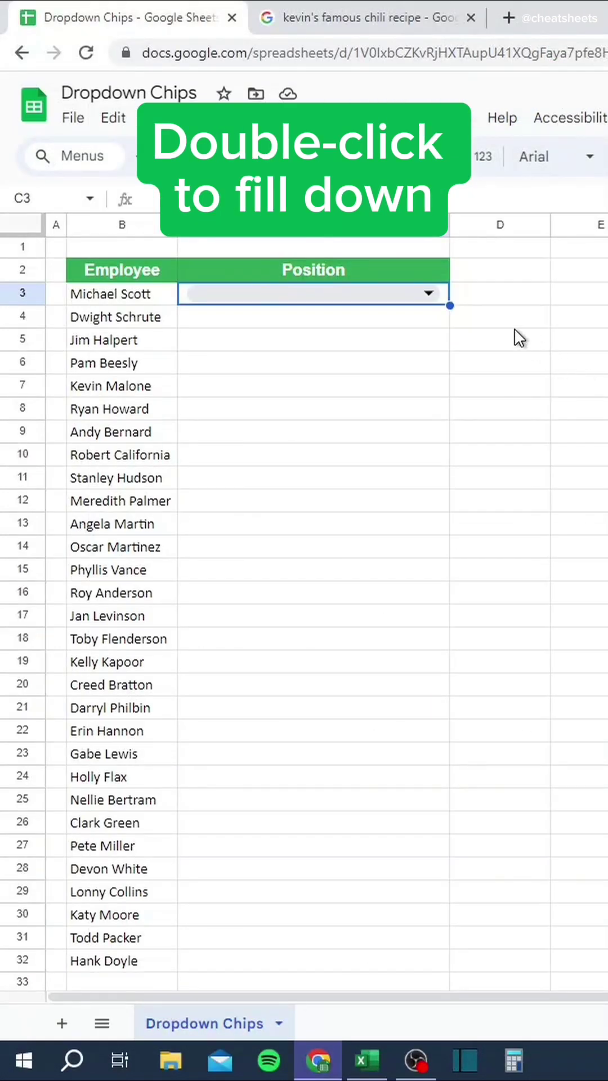
Fill the dropdown down to C32 and set C3:C7 to Regional Manager, Assistant, Salesperson, Receptionist, Accountant.
double_click(449, 305)
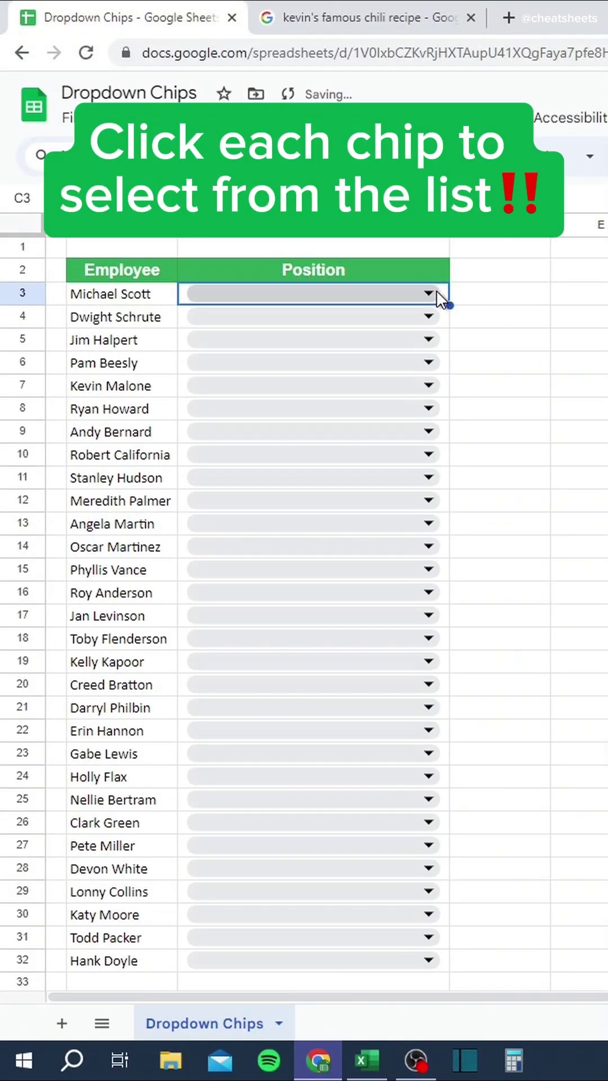
click(437, 293)
click(409, 323)
click(406, 318)
click(394, 378)
click(403, 340)
click(395, 433)
click(394, 363)
click(383, 489)
click(378, 387)
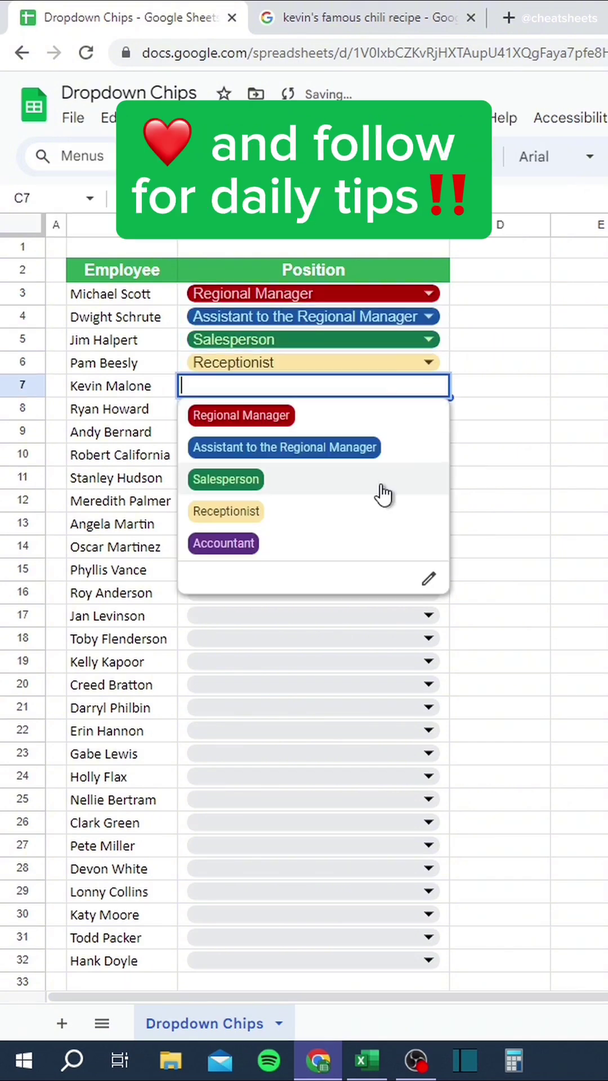
click(372, 541)
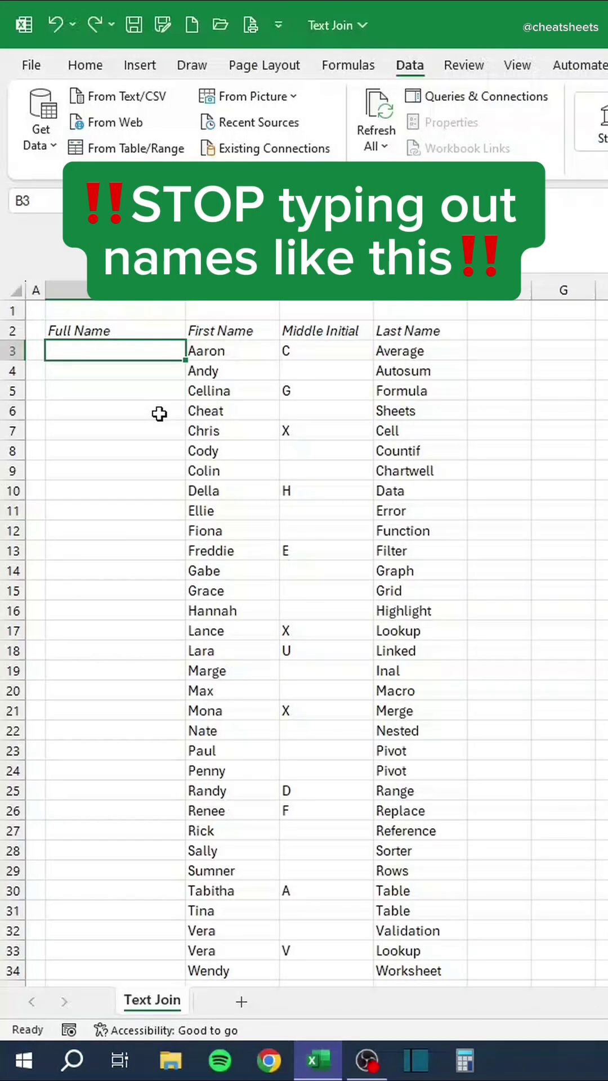
In the Text Join sheet, type two full names by hand, undo, and begin =TEXTJOIN in B3.
text(Aaron C )
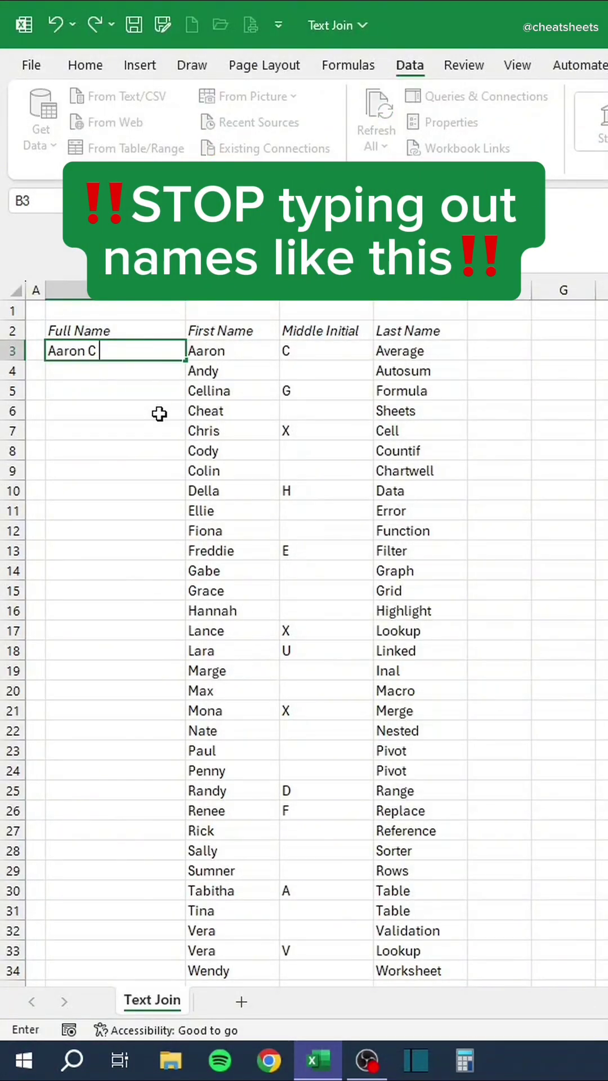
text(Average)
key(Return)
text(Andy Au)
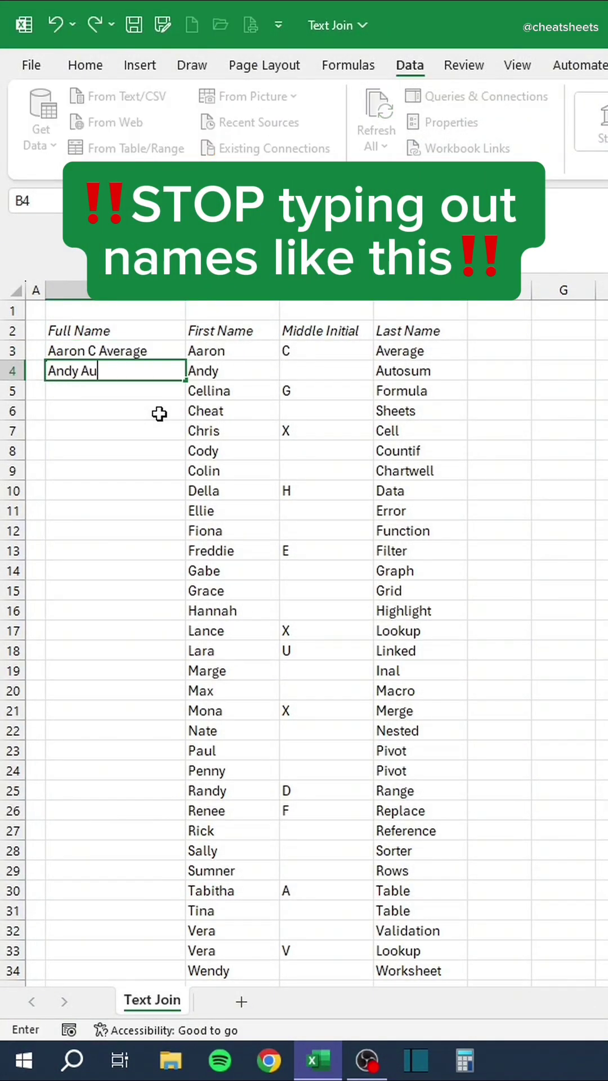
text(tosum)
key(Return)
key(ctrl+z)
key(ctrl+z)
text(=textjoin)
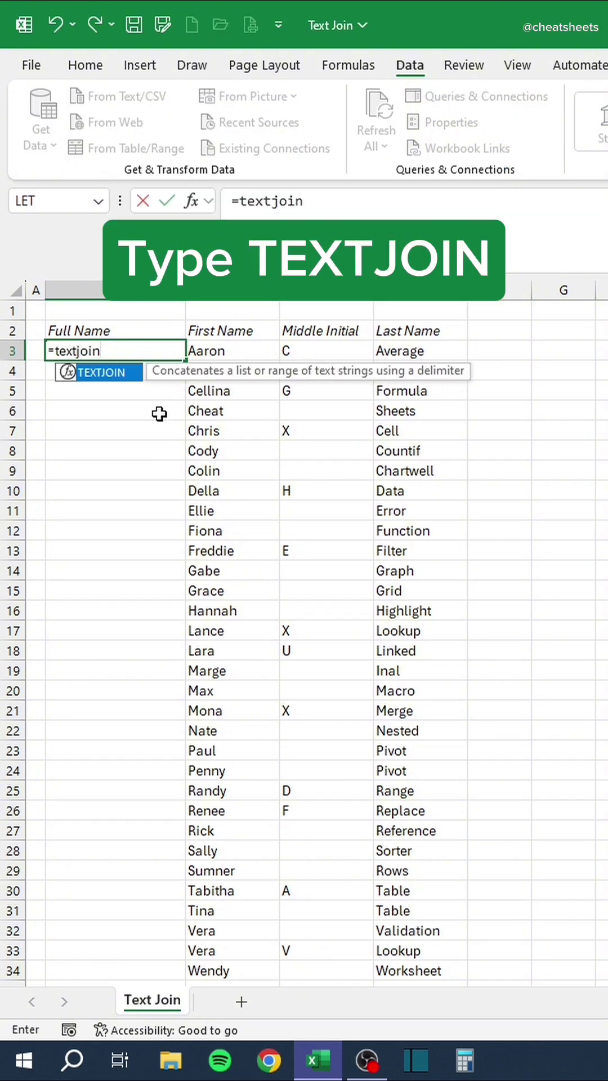
Build =TEXTJOIN(" ",TRUE,C3,D3,E3) in B3 and fill it down to B34.
key(Tab)
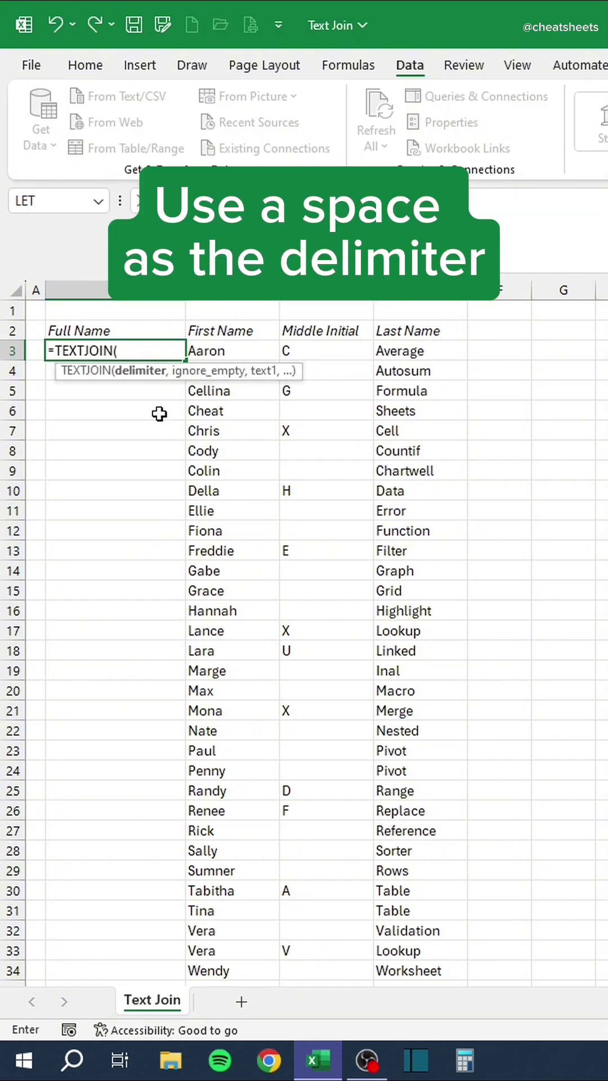
text(" ",T)
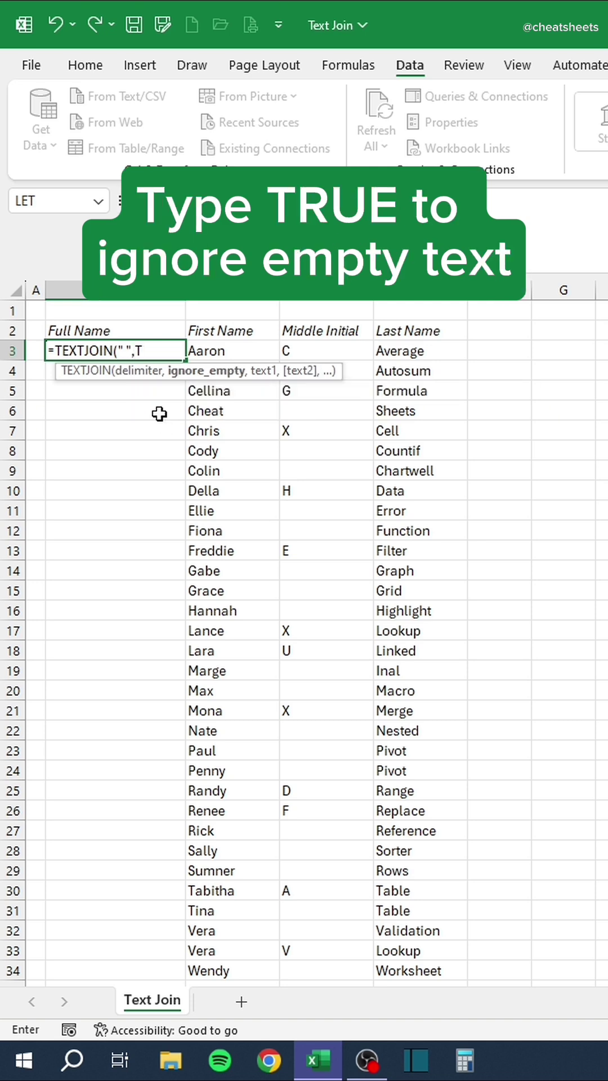
text(RUE,)
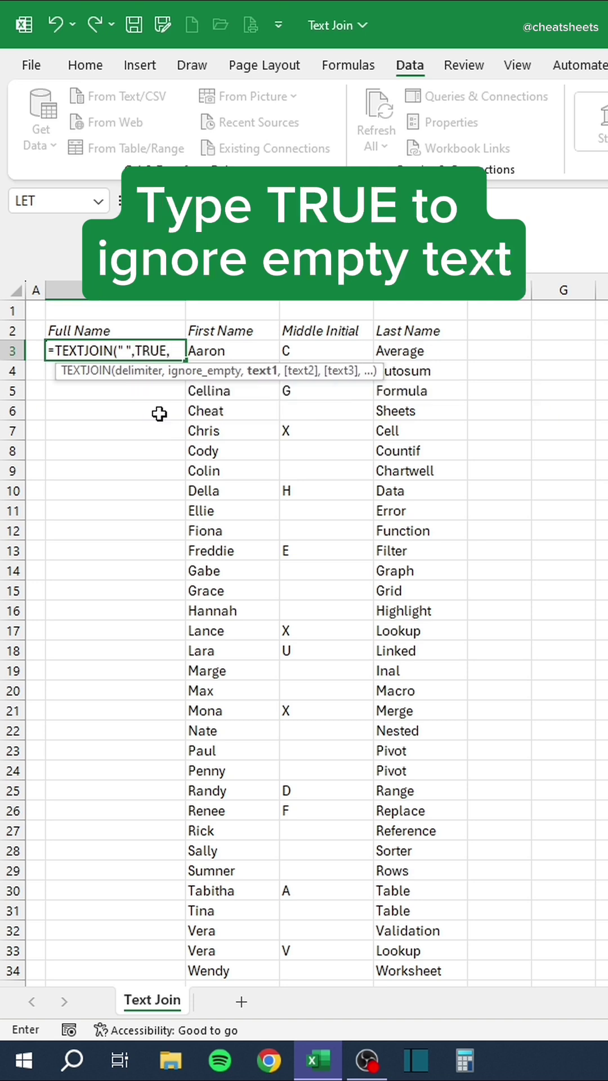
key(Right)
text(,)
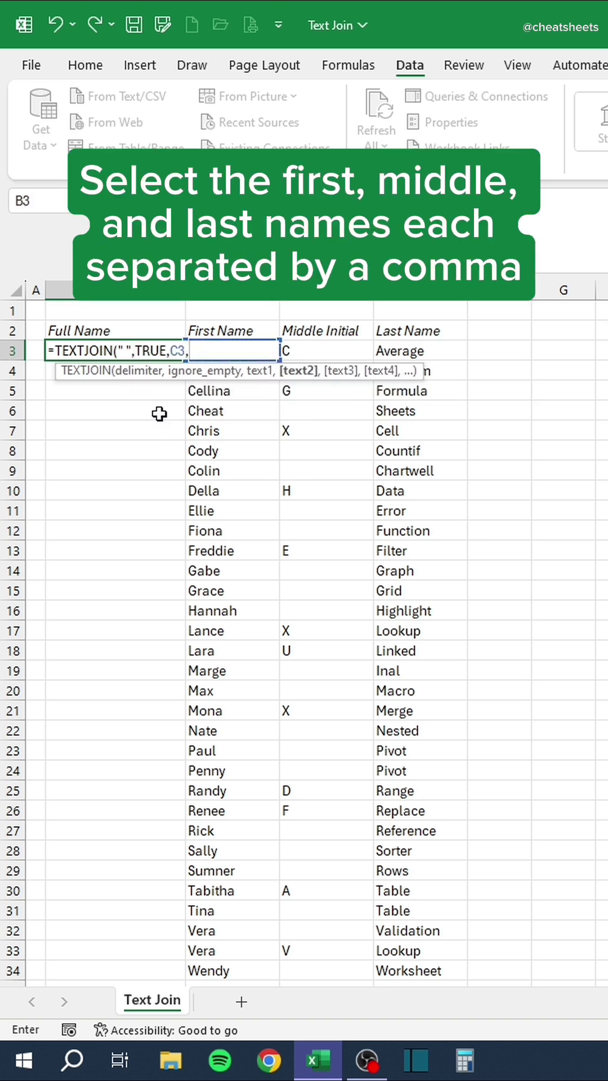
key(Right)
key(Right)
text(,)
key(Right)
key(Right)
key(Right)
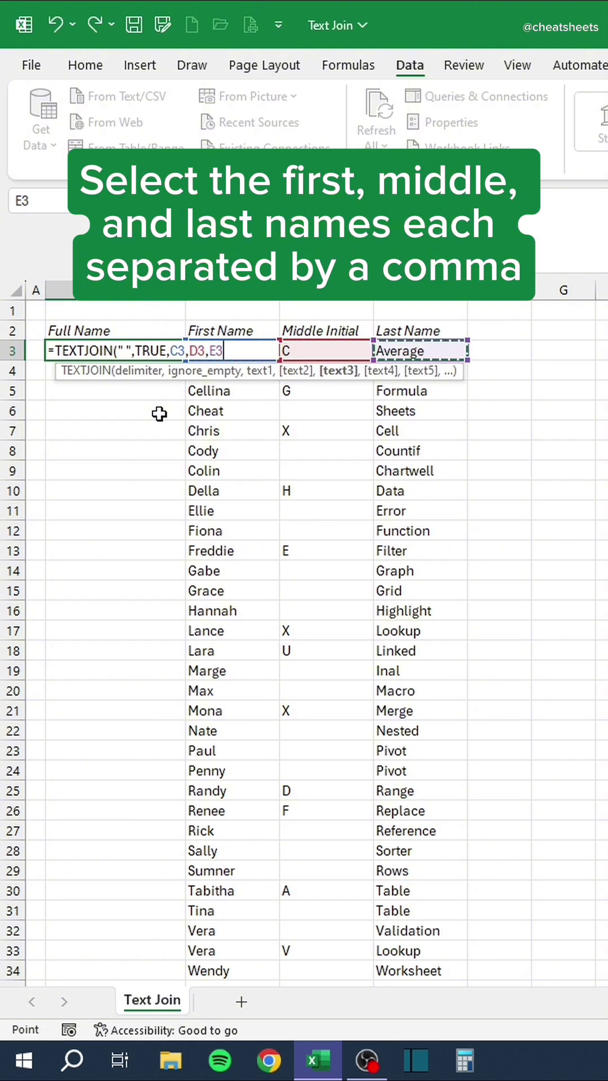
text())
key(Return)
click(169, 352)
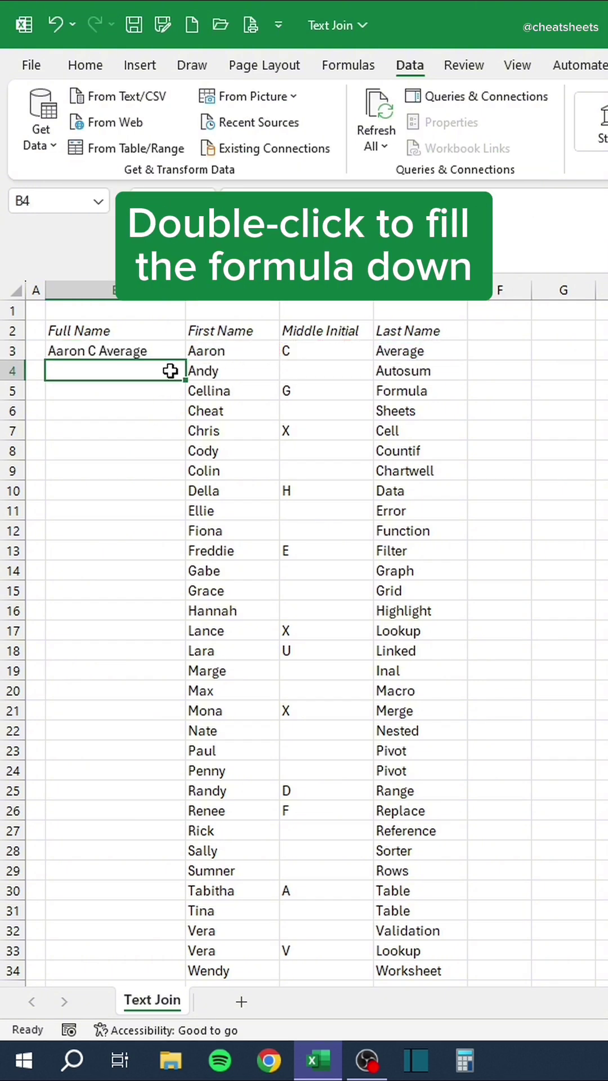
double_click(186, 360)
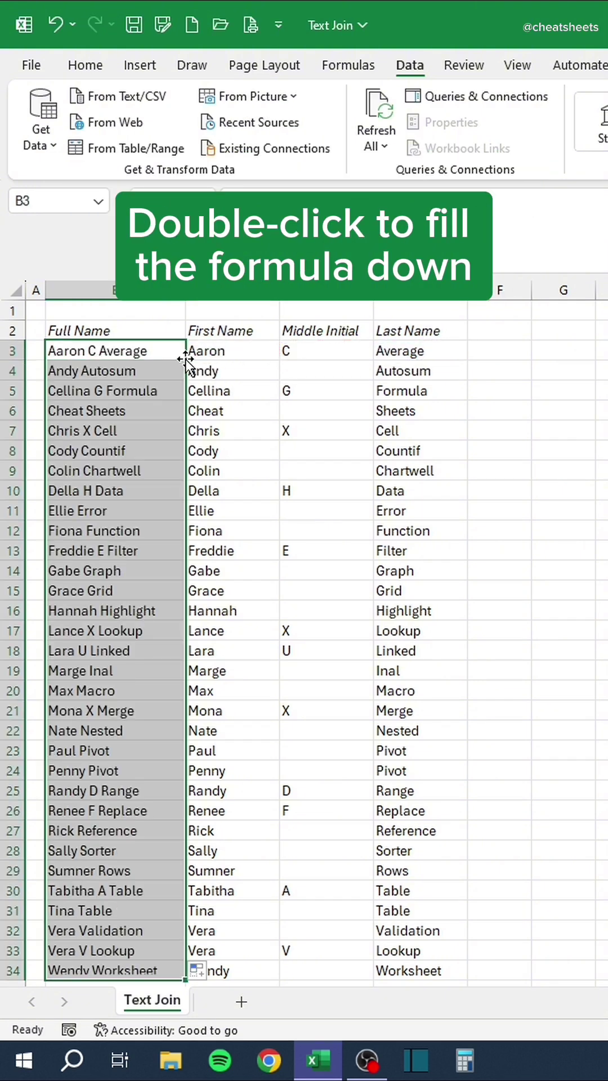
click(317, 631)
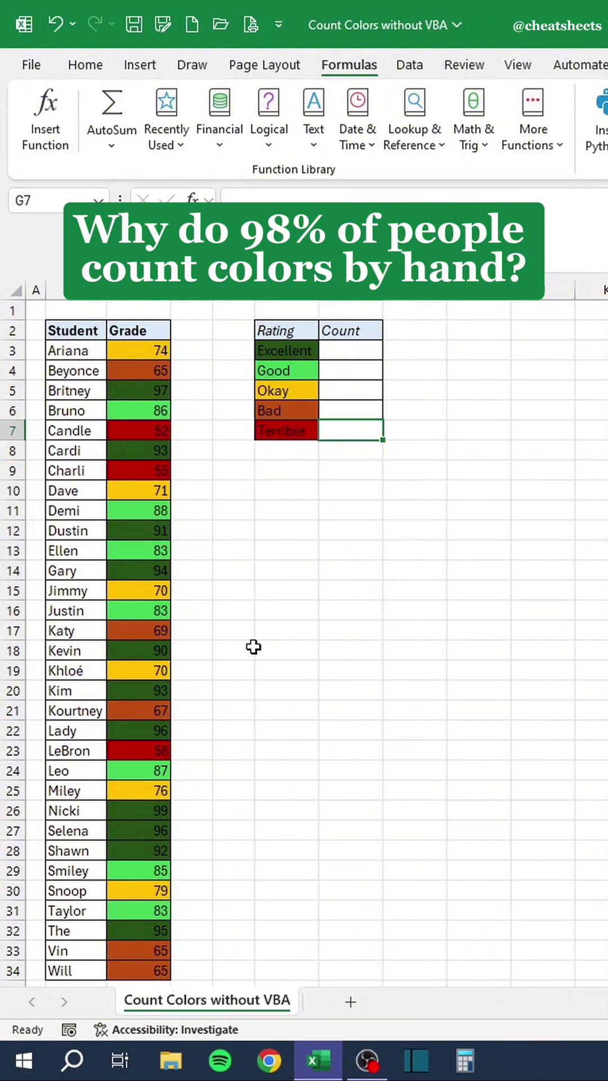
Undo a hand-typed total, select D3, and define name GetColorCode referring to =Get.Cell(63,C3).
key(Return)
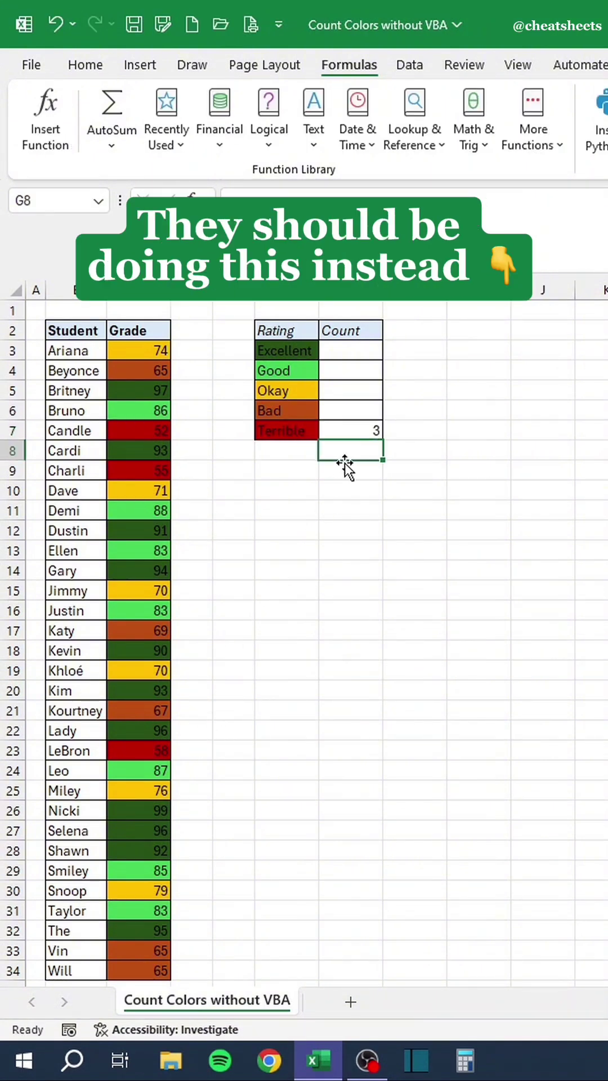
key(ctrl+z)
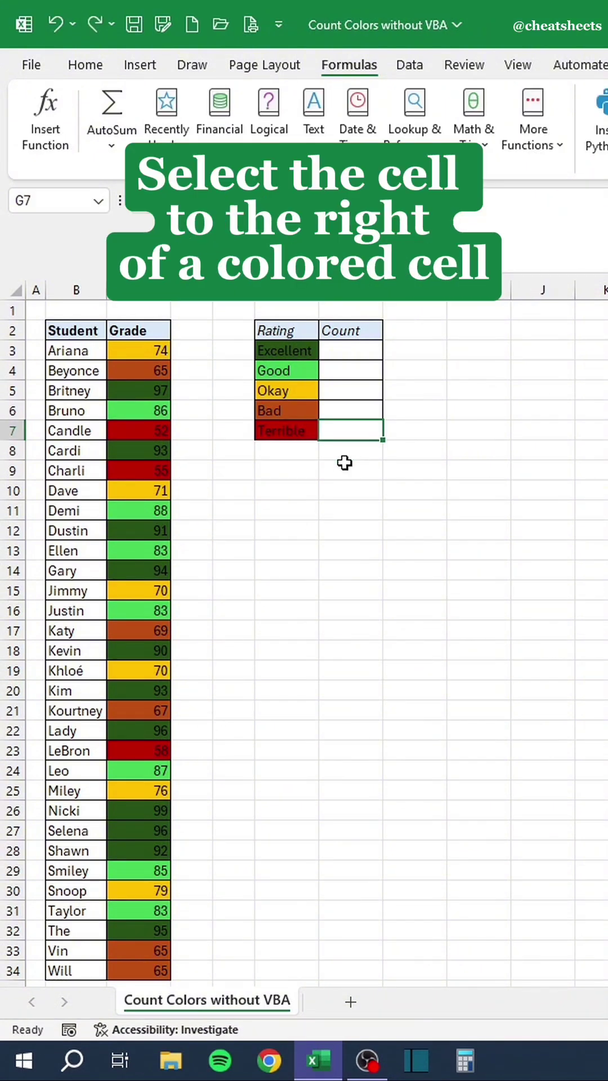
click(197, 353)
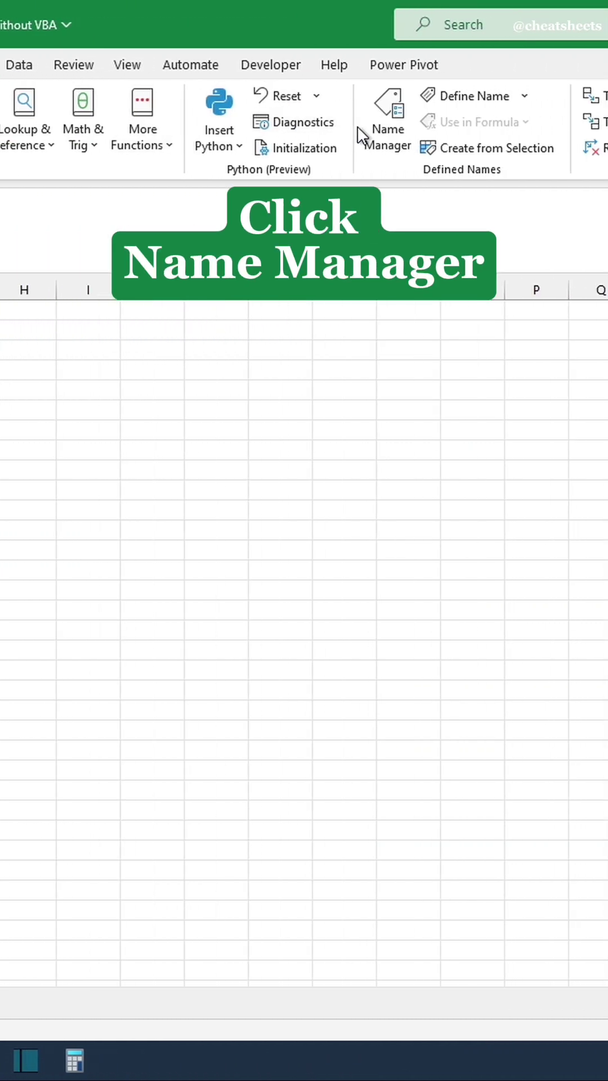
click(316, 133)
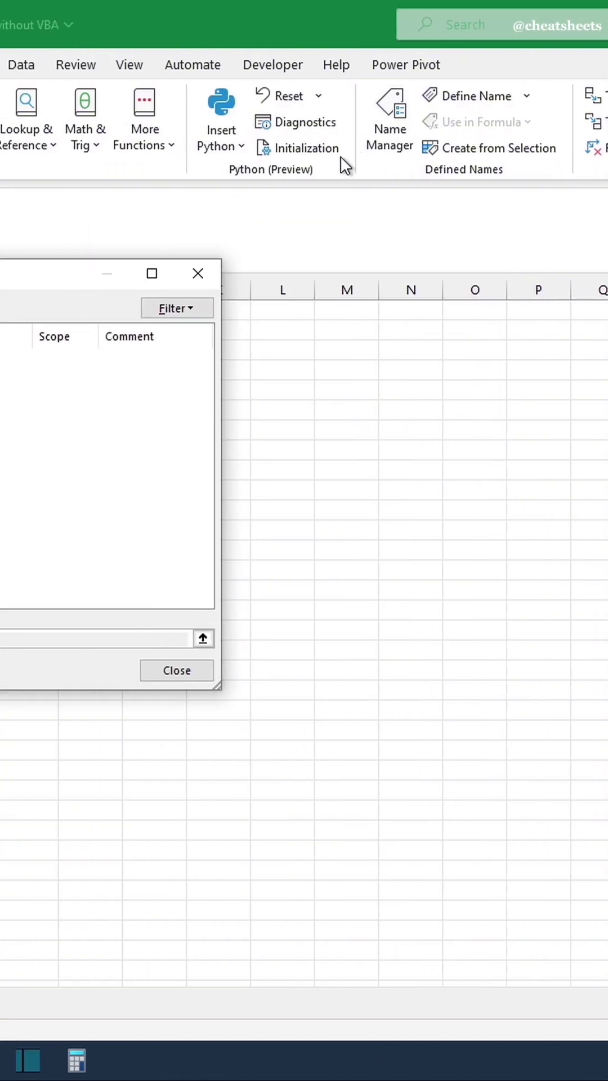
click(124, 306)
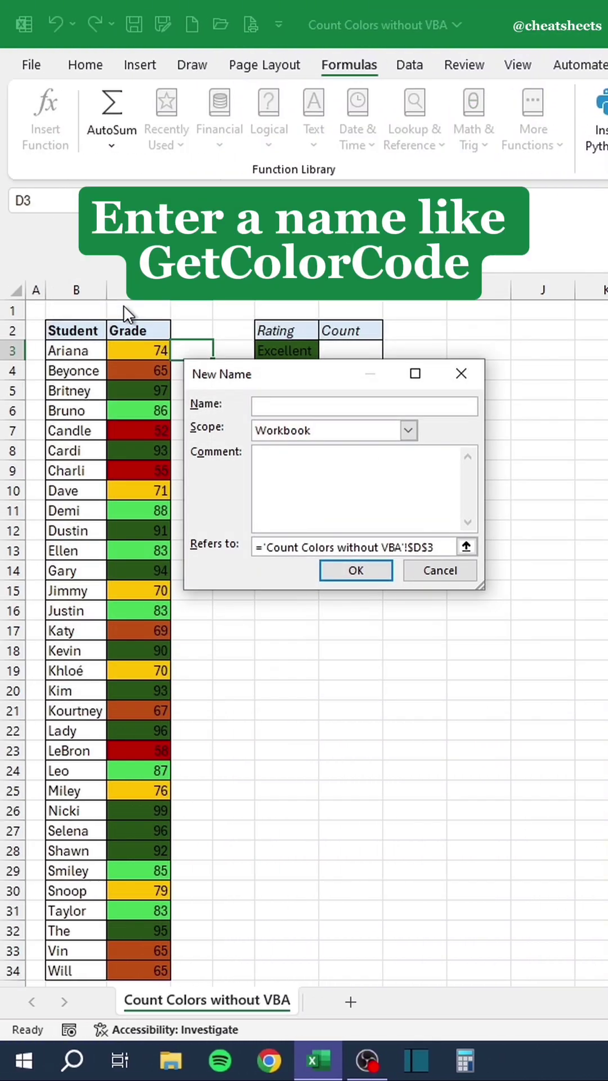
text(GetColorCode)
drag(454, 547, 237, 542)
text(=Get.Cell)
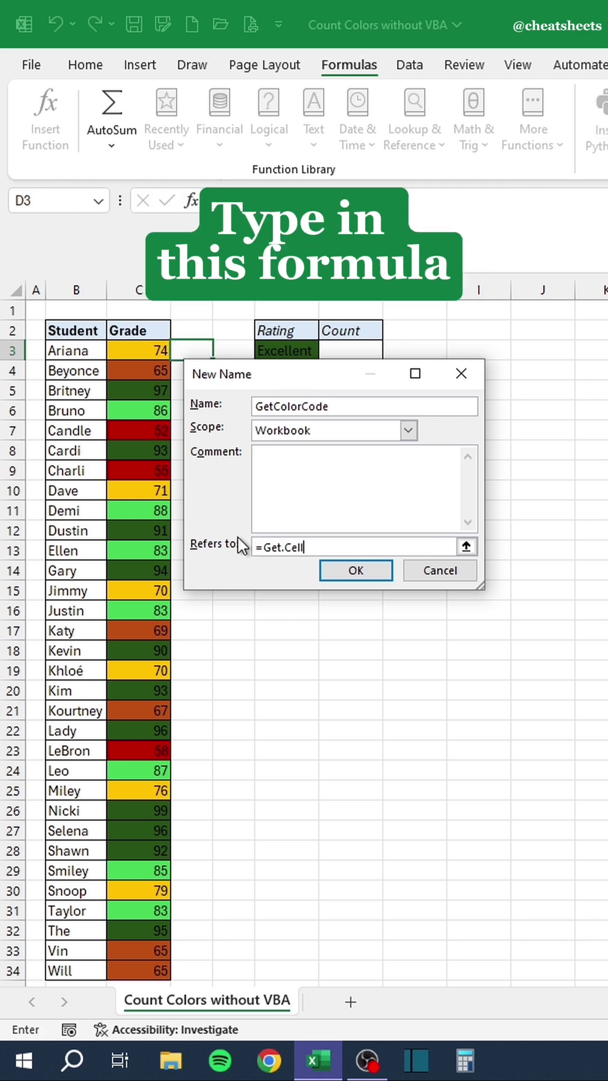
text((63,)
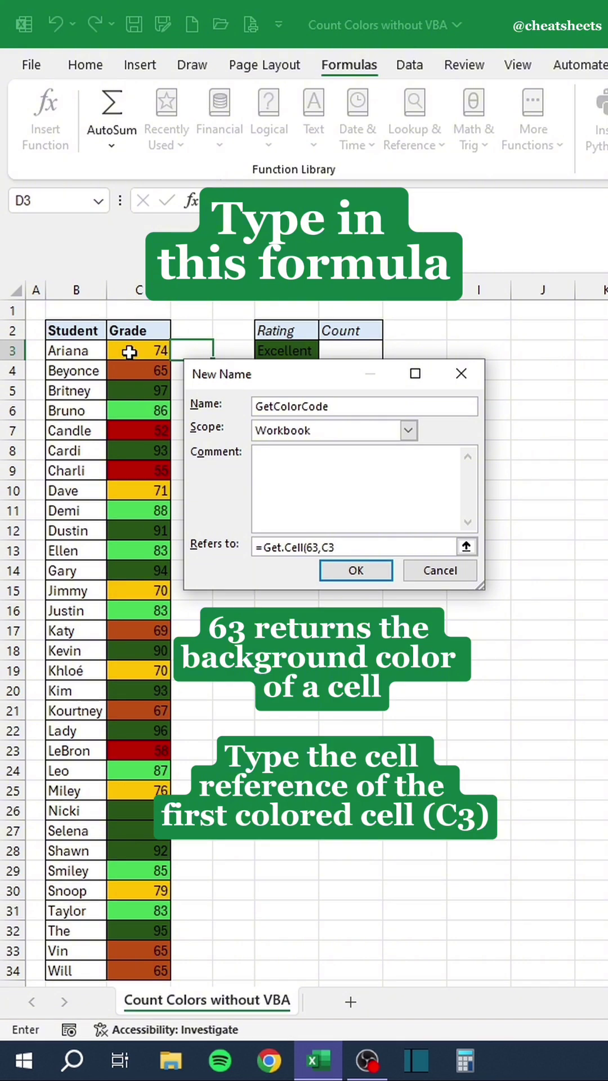
text(C3))
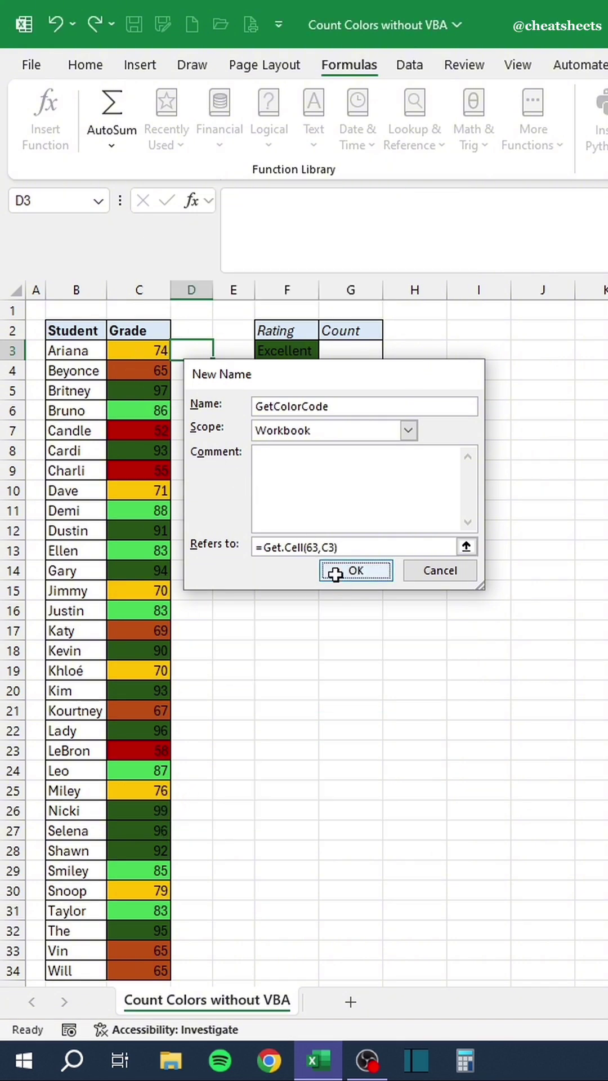
Confirm GetColorCode, enter =GetColorCode in D3 and fill it down to D34.
click(335, 575)
click(565, 672)
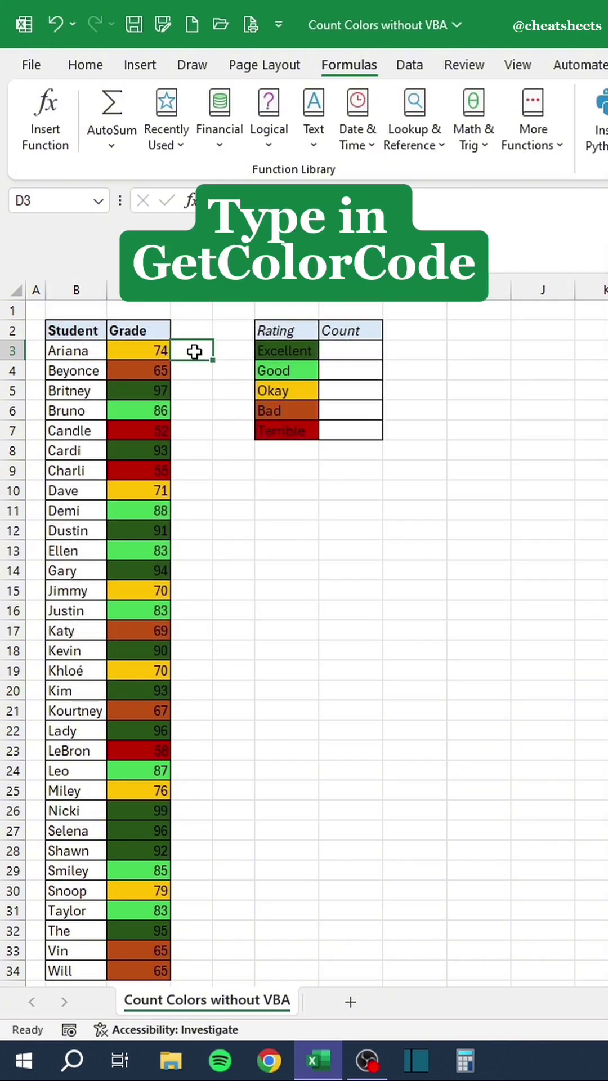
text(=GetColorCode)
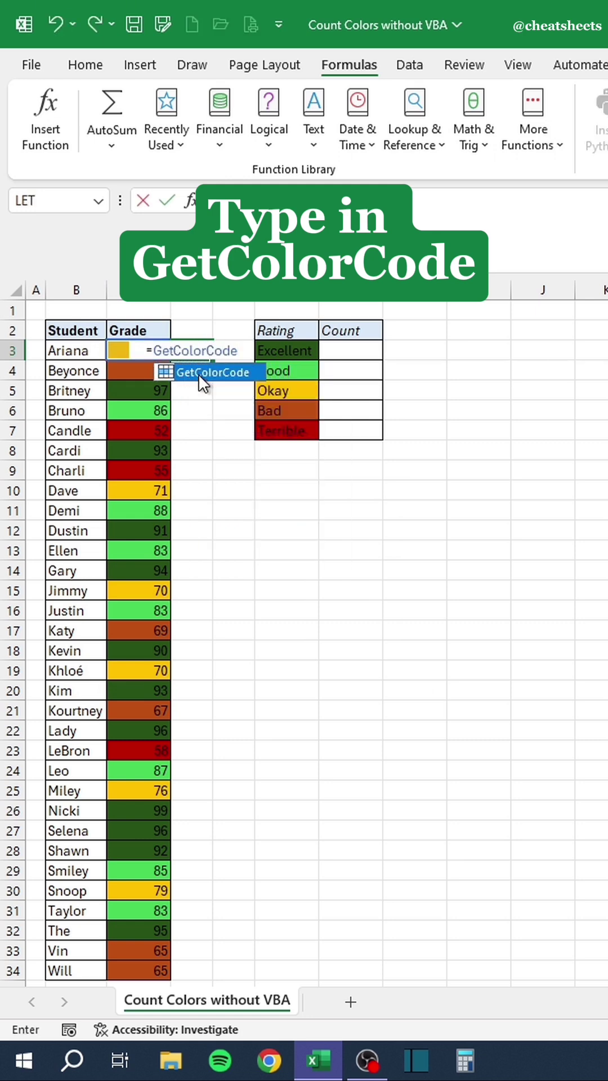
key(Return)
click(207, 350)
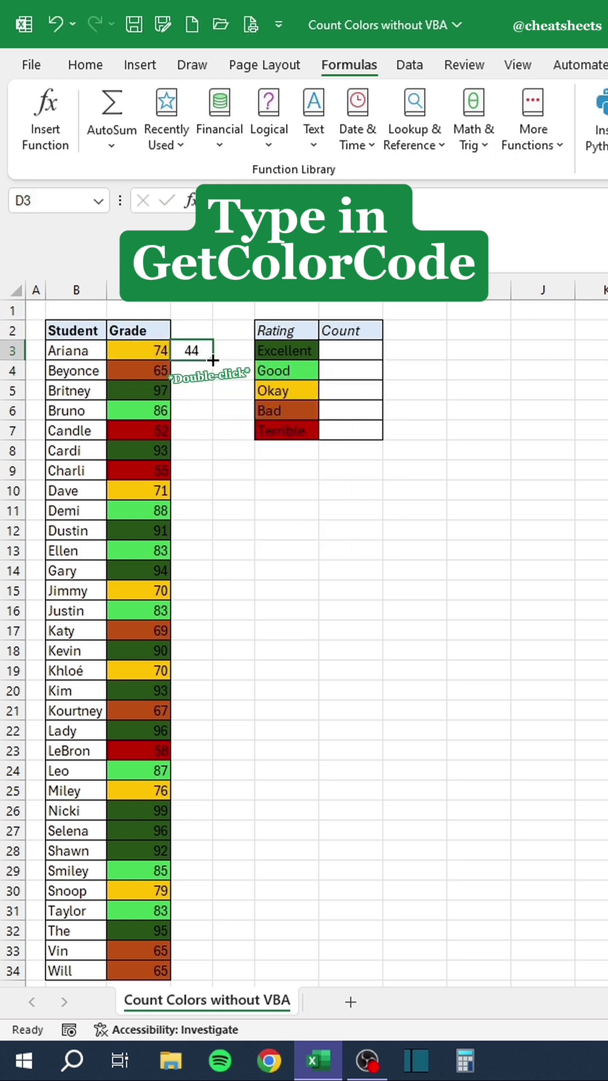
double_click(212, 360)
double_click(354, 354)
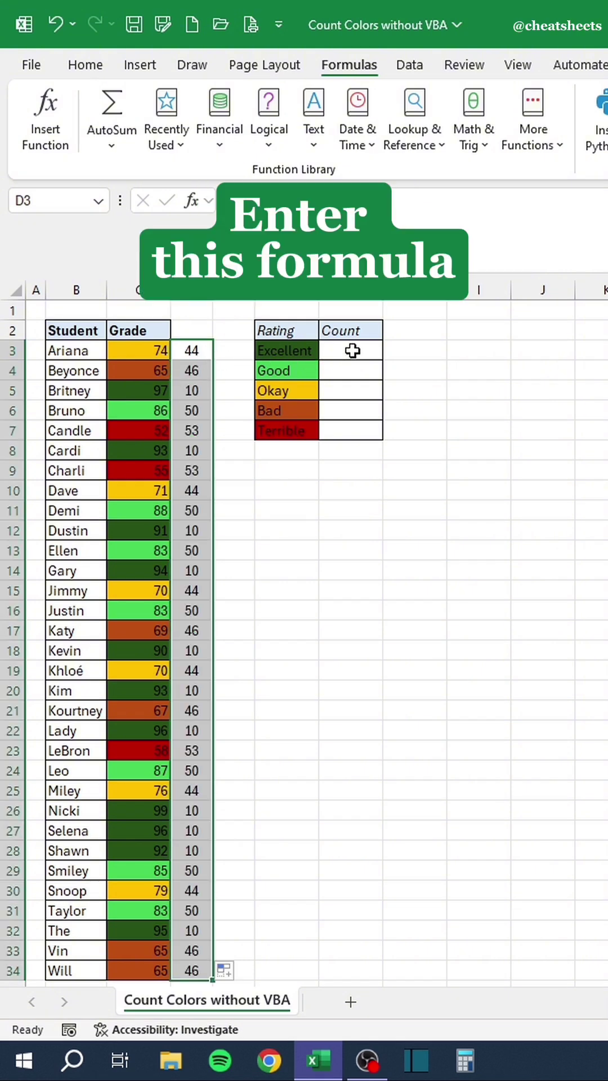
Enter =COUNTIF(D3:D34,GetColorCode) in G3 and fill down to G7, giving 11, 7, 5, 4, 3.
text(=COUNTIF()
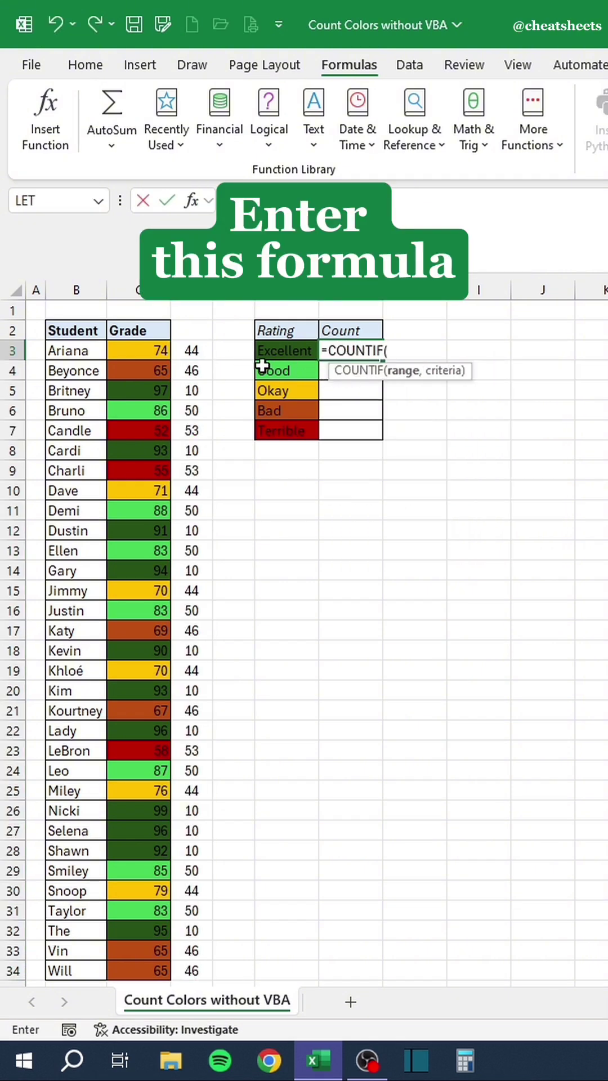
drag(203, 351, 198, 970)
text(,)
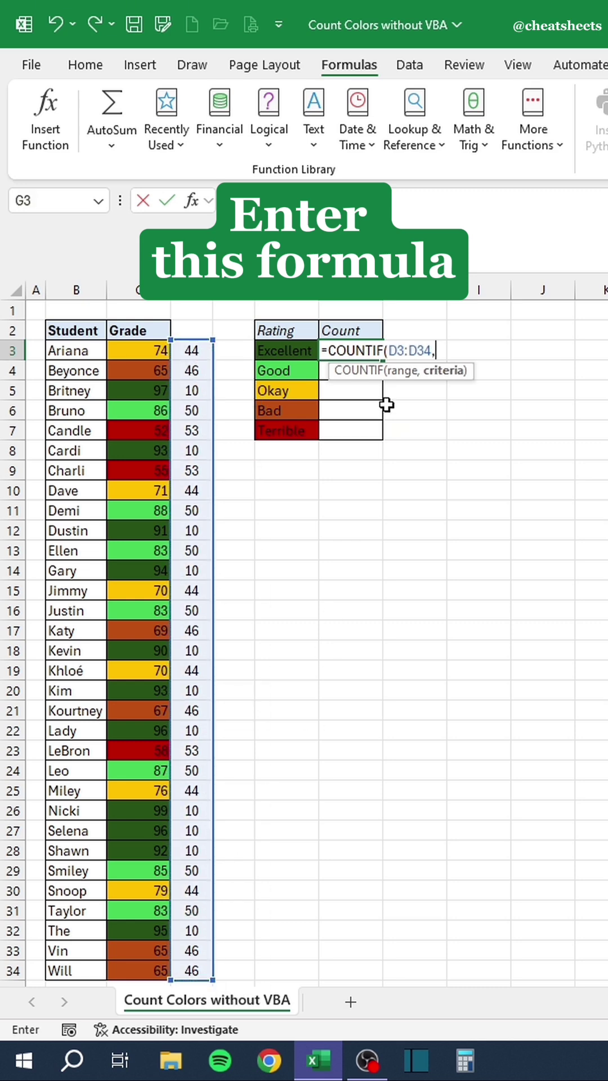
text(GetColor)
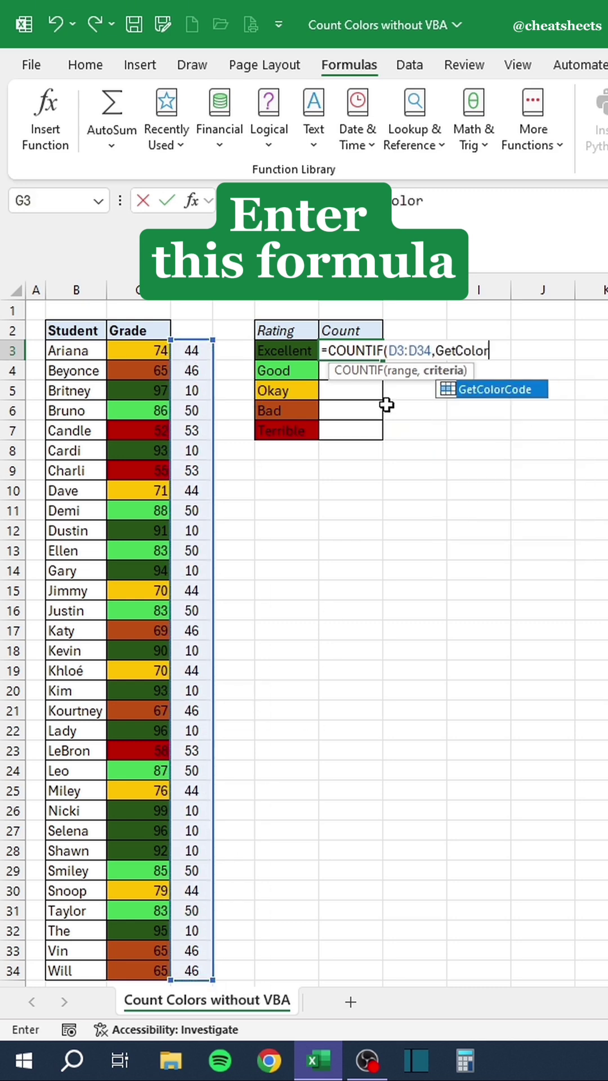
text(Code))
key(Return)
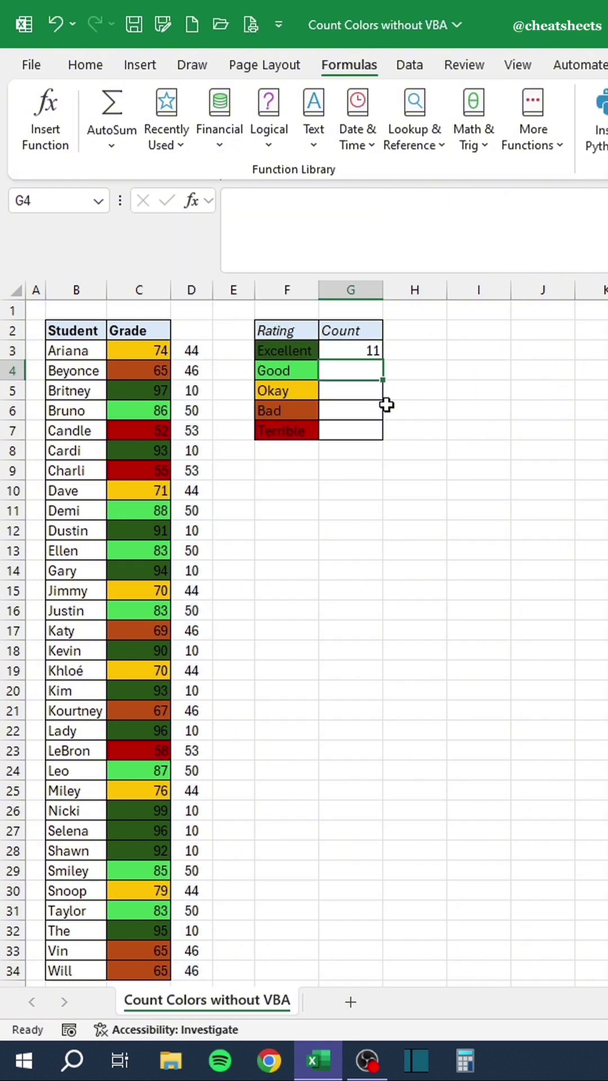
click(373, 352)
double_click(383, 359)
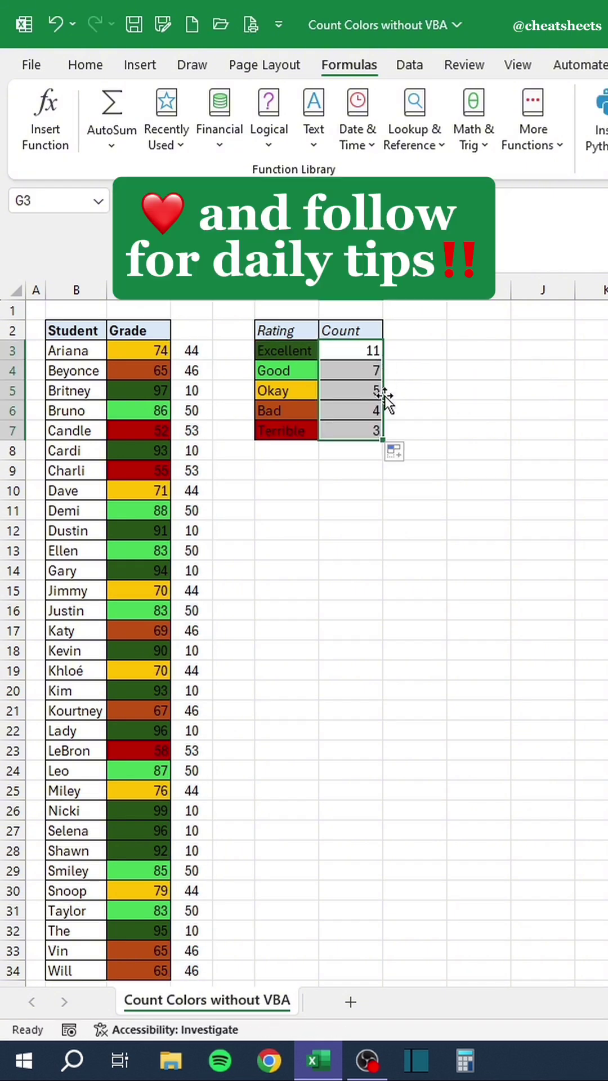
click(367, 486)
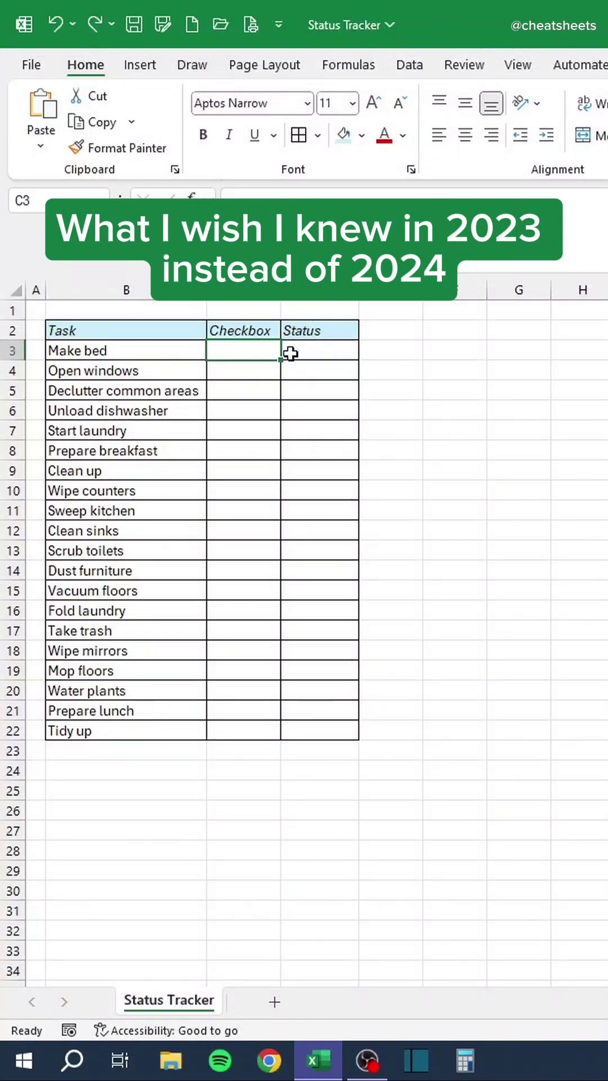
Insert checkboxes into the task cells C3:C22.
drag(254, 350, 245, 728)
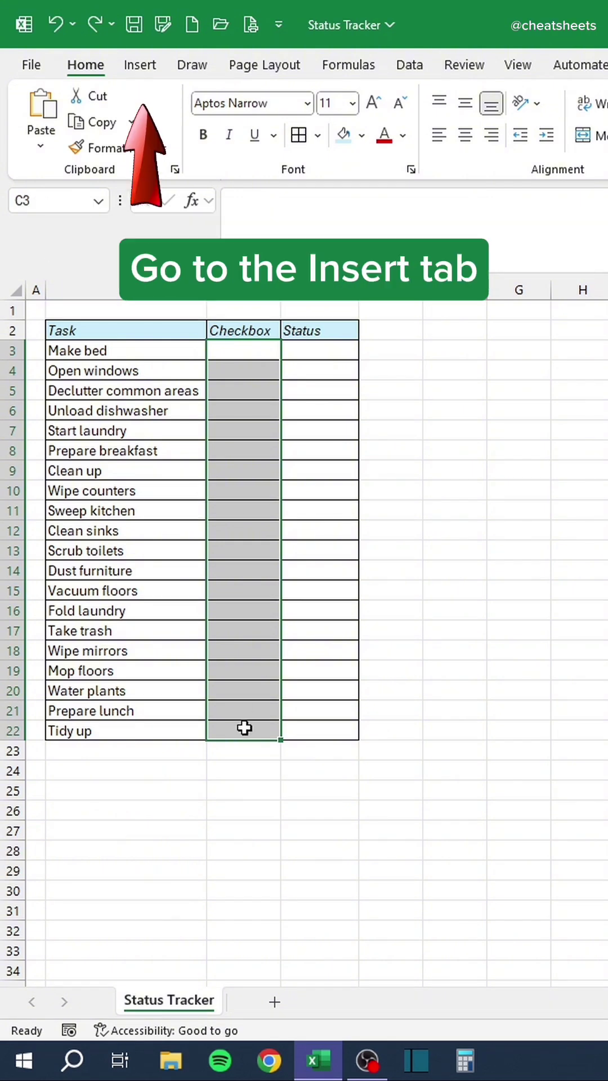
click(140, 65)
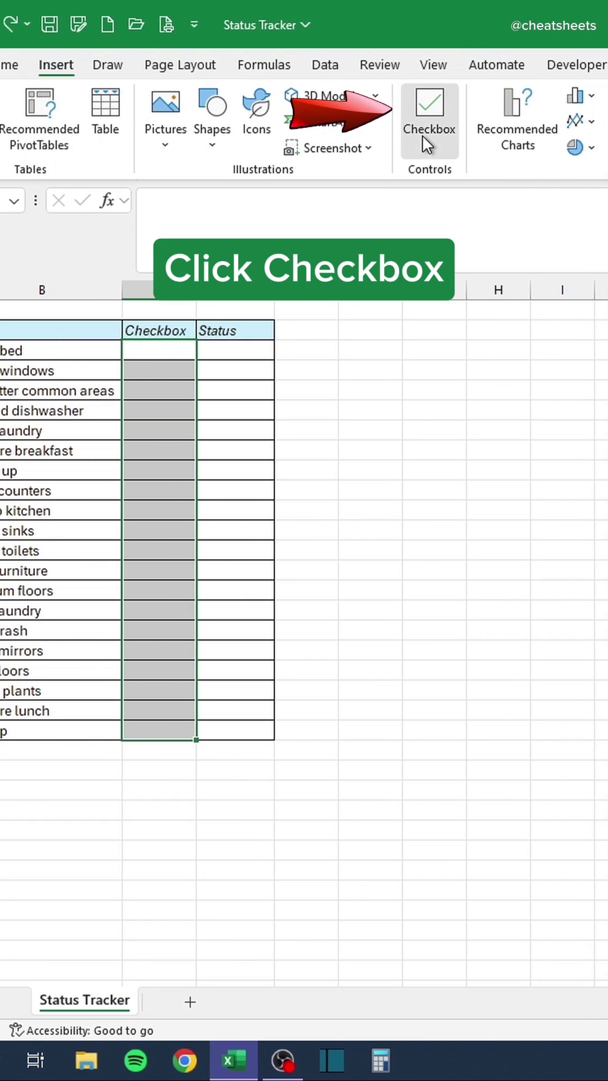
click(507, 135)
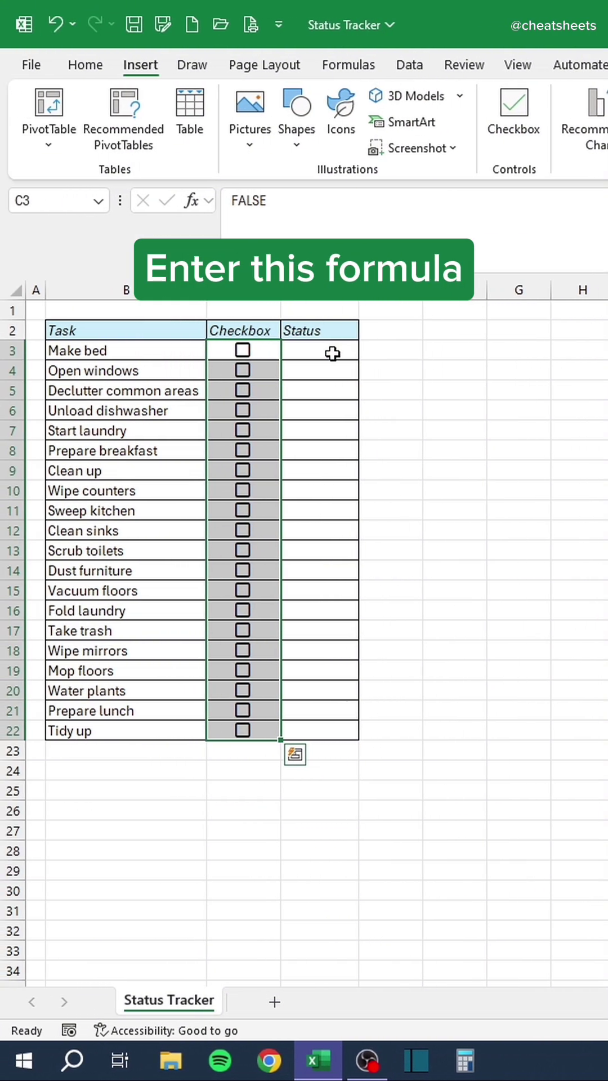
Enter =IF(C3=TRUE,"Complete","Pending") in D3 and fill it down to D22.
click(248, 352)
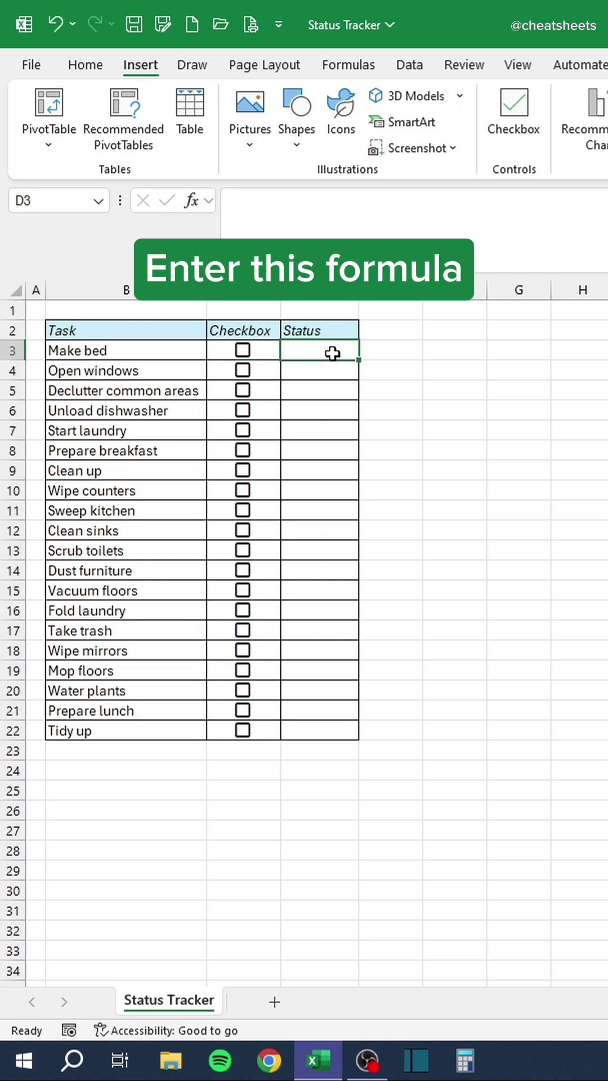
text(=IF)
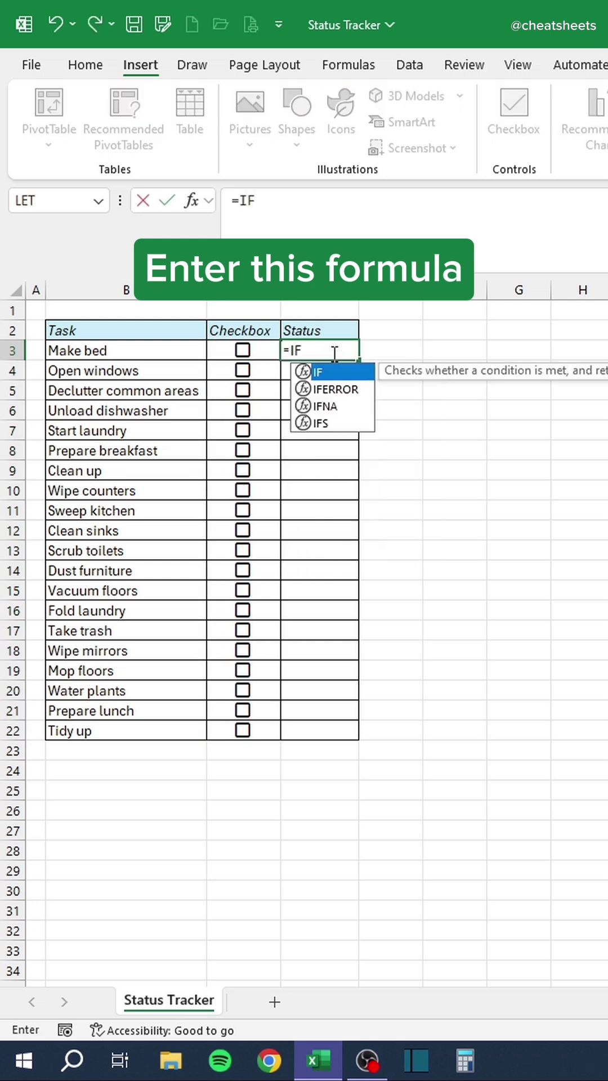
text((C3=)
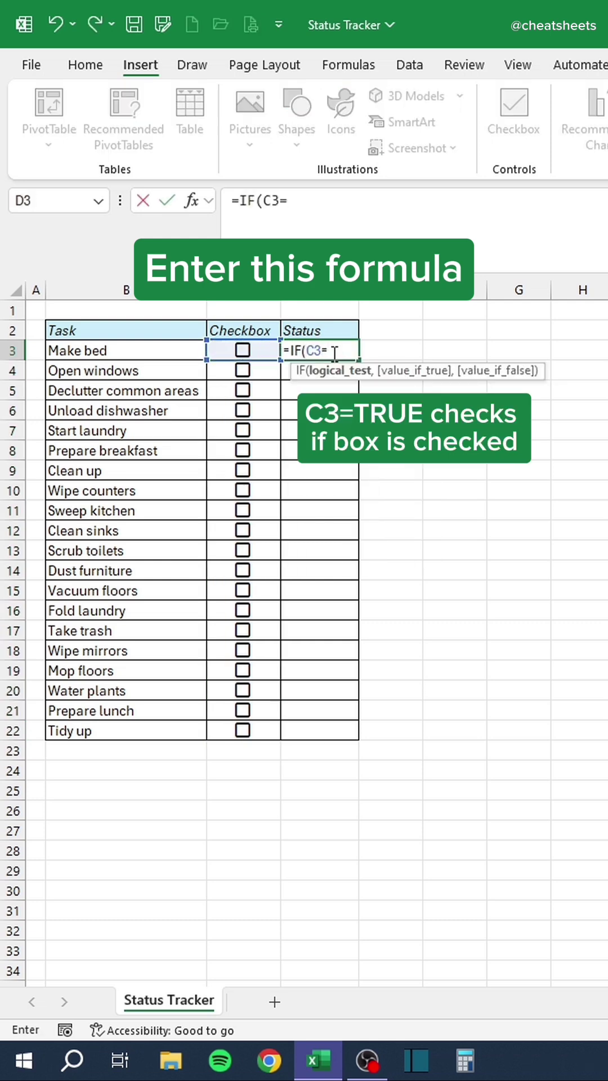
text(TRUE,"C)
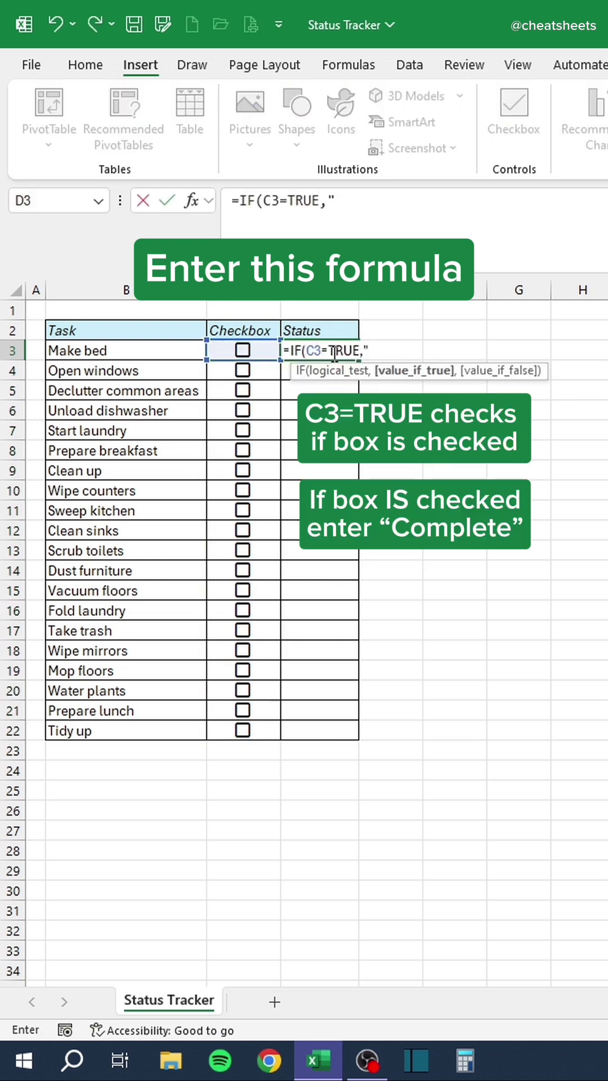
text(omplete",)
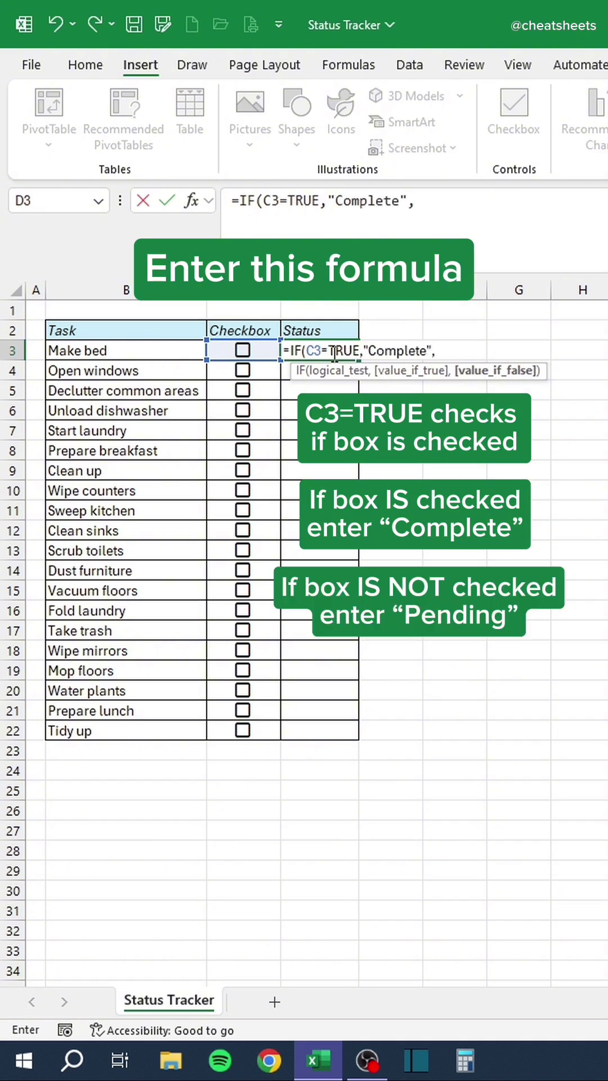
text("Pending"))
key(Return)
click(332, 353)
double_click(357, 362)
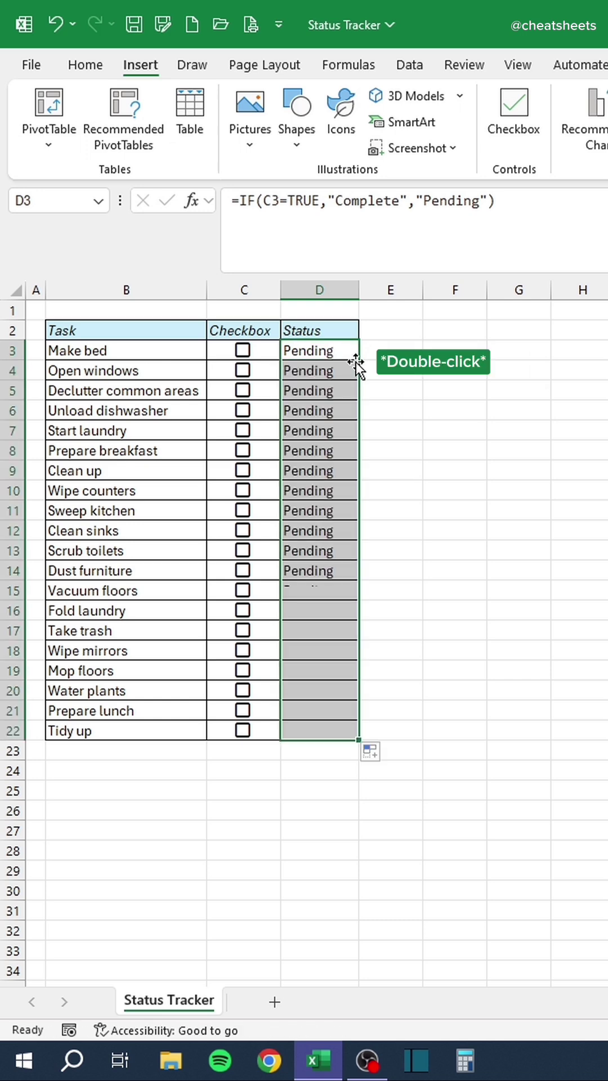
Start a conditional formatting rule for cells with values equal to Complete.
click(93, 66)
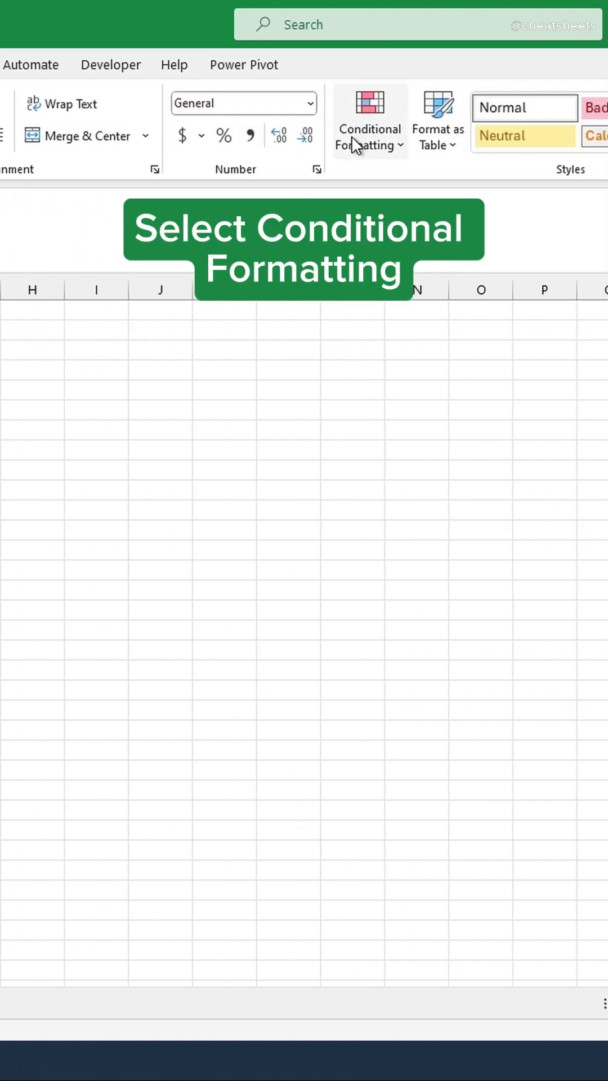
click(558, 138)
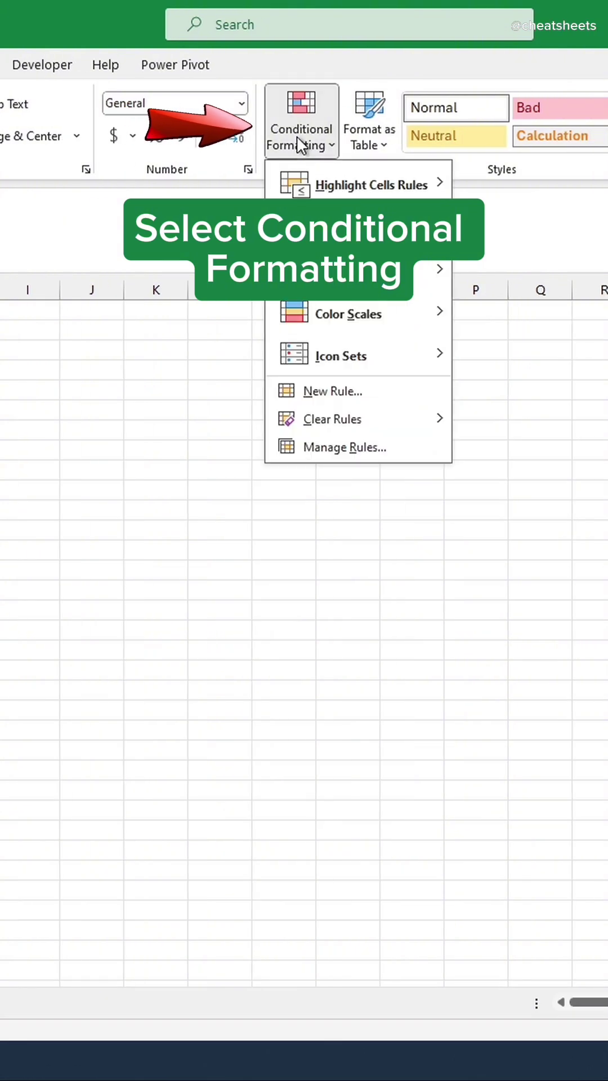
click(313, 390)
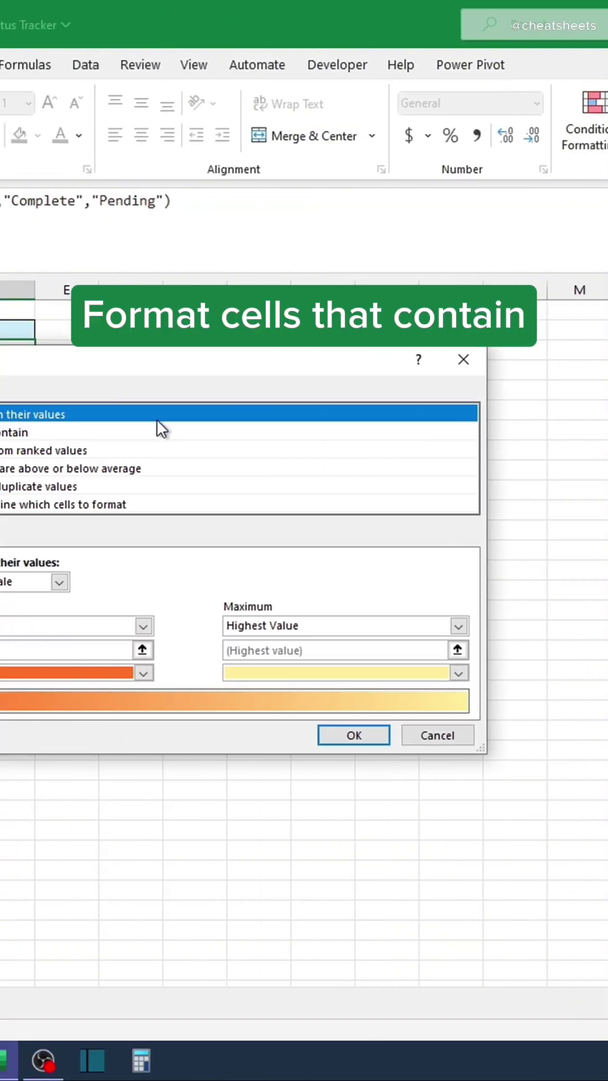
click(185, 435)
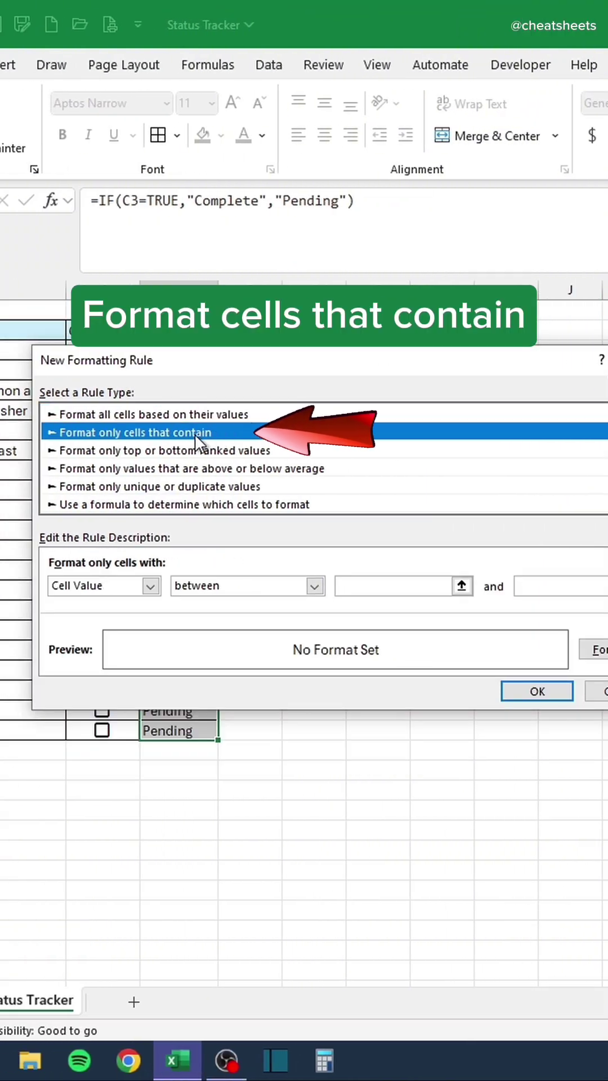
click(218, 588)
click(217, 625)
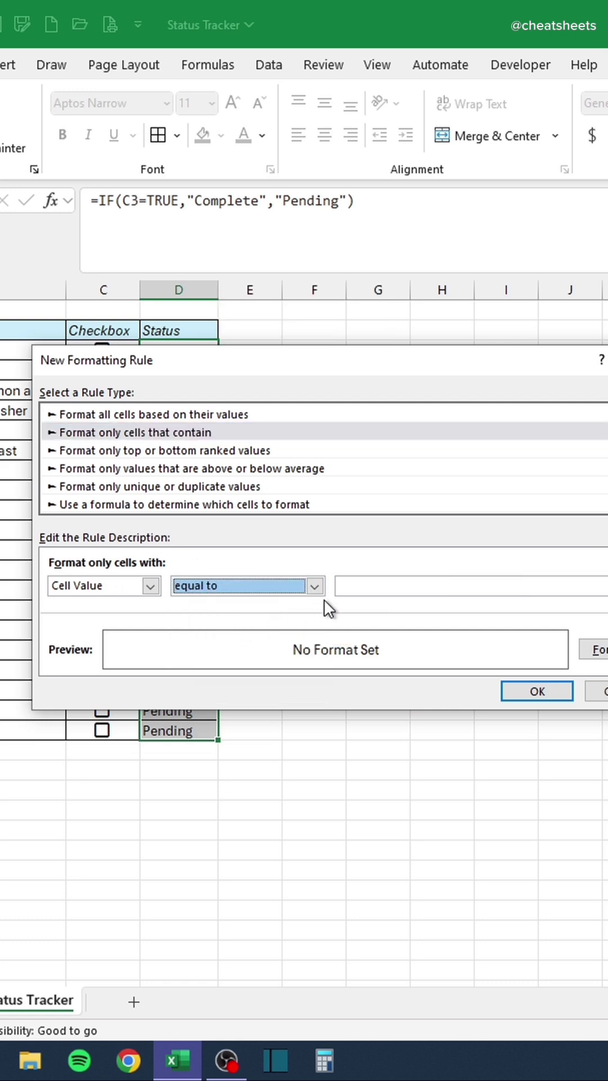
click(369, 585)
text(Complete)
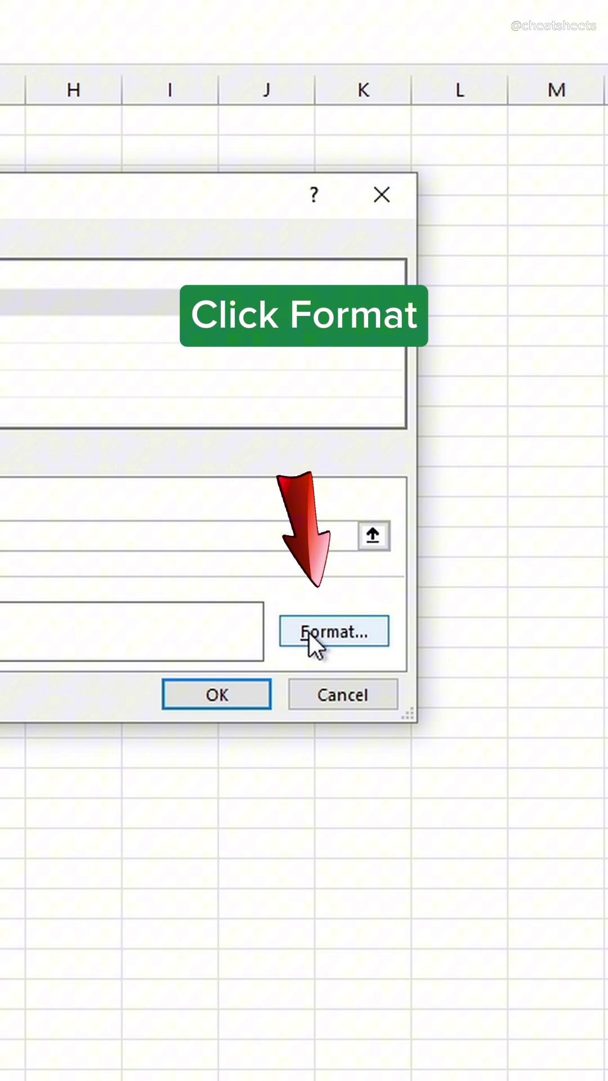
Give the Complete rule a light green fill and strikethrough font, and save it.
click(596, 649)
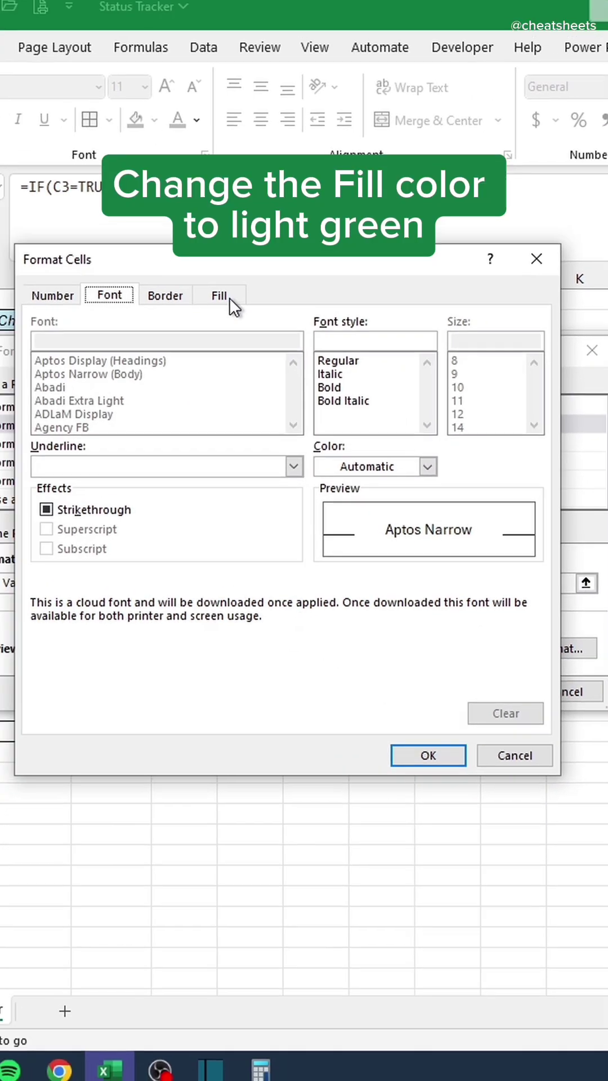
click(0, 137)
click(187, 408)
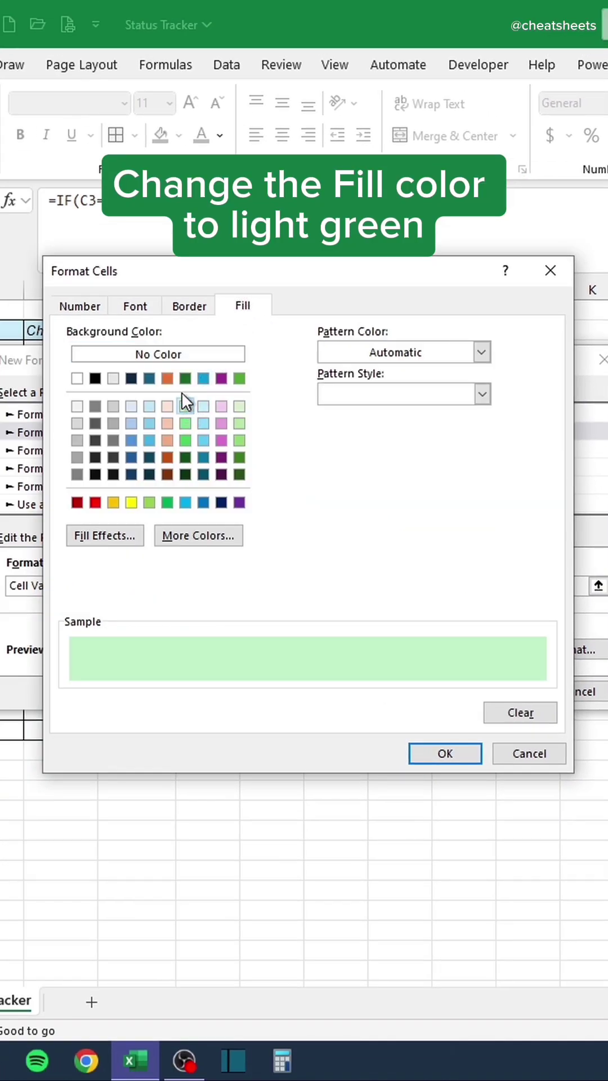
click(145, 308)
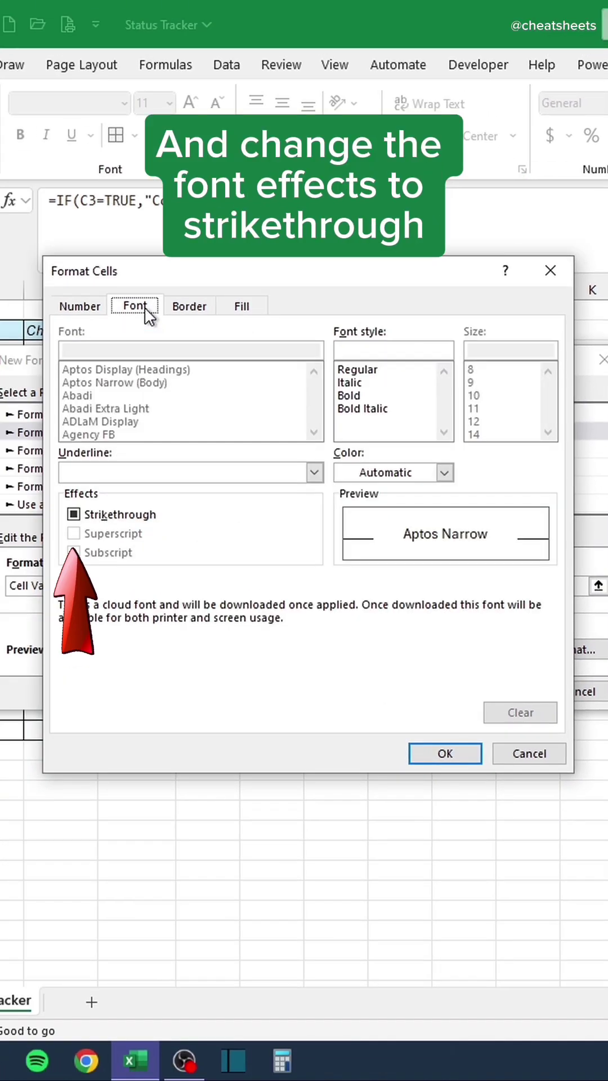
click(73, 514)
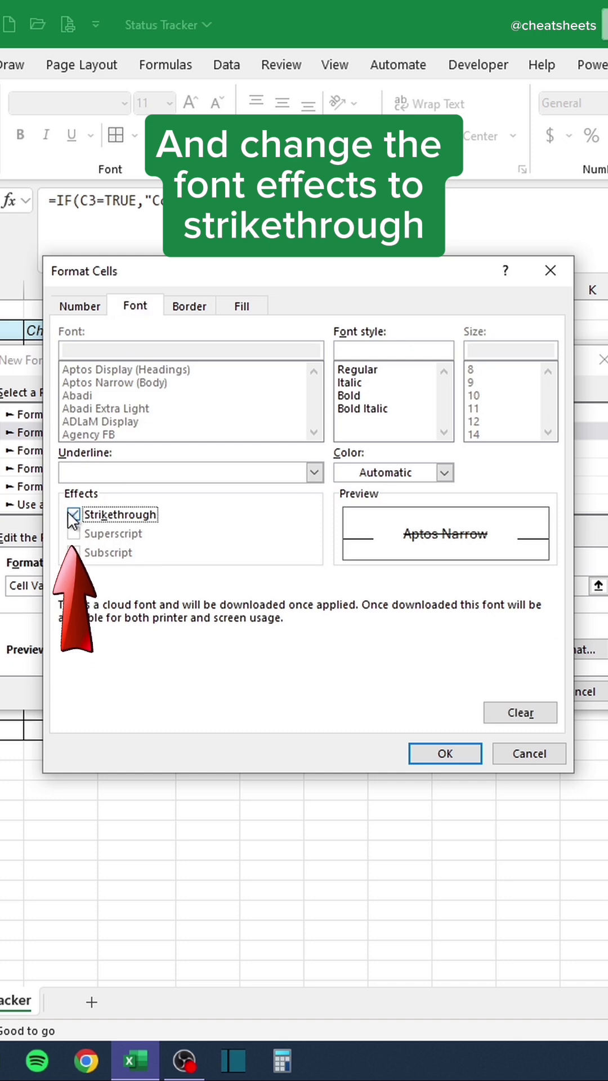
click(433, 754)
click(490, 692)
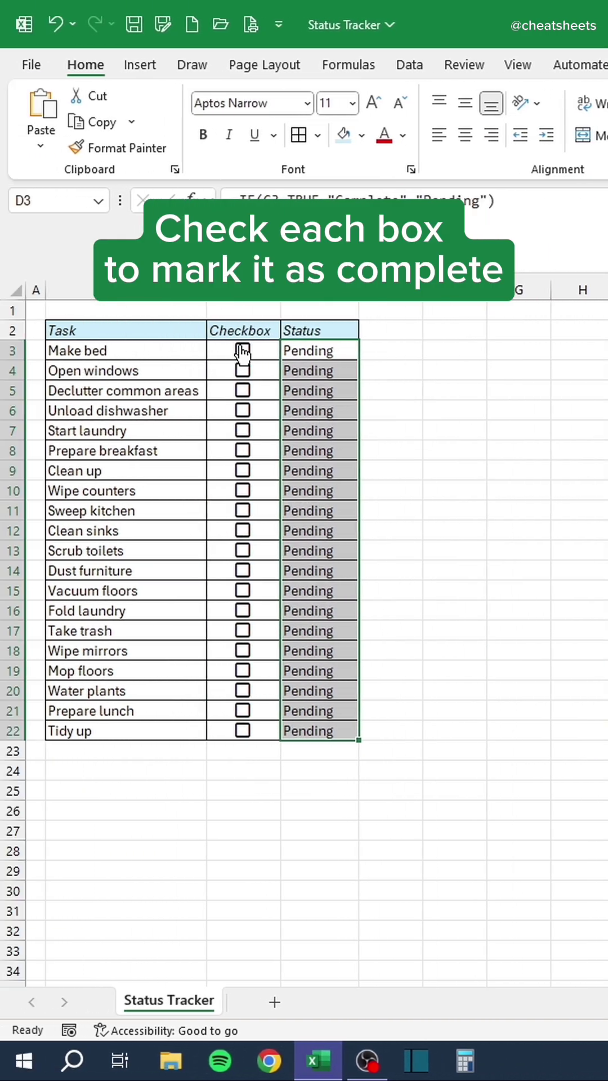
Tick the checkboxes for Make bed through Wipe counters (C3:C10).
click(143, 351)
click(143, 370)
click(143, 390)
click(242, 410)
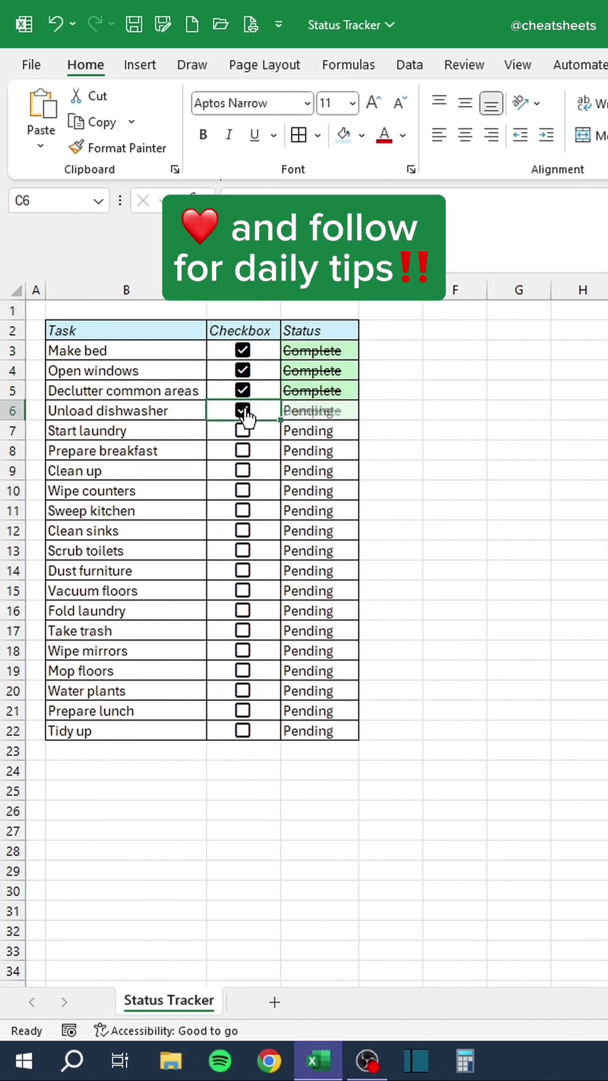
click(243, 431)
click(243, 451)
click(243, 470)
click(243, 491)
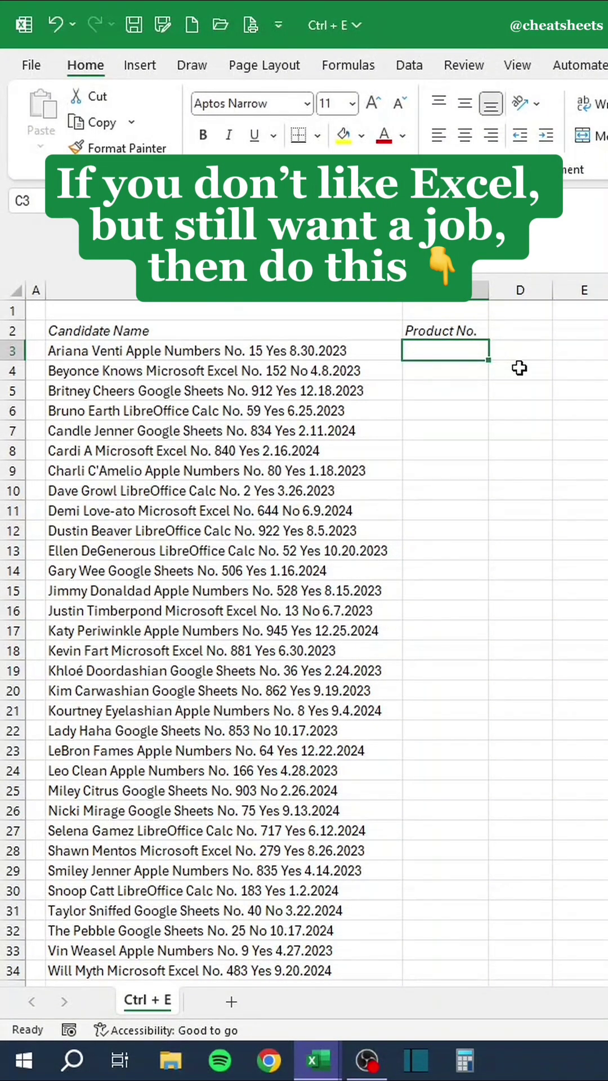
Enter 15 in C3 as the example, then Flash Fill product numbers 15 through 483 down to row 34.
text(15)
key(Return)
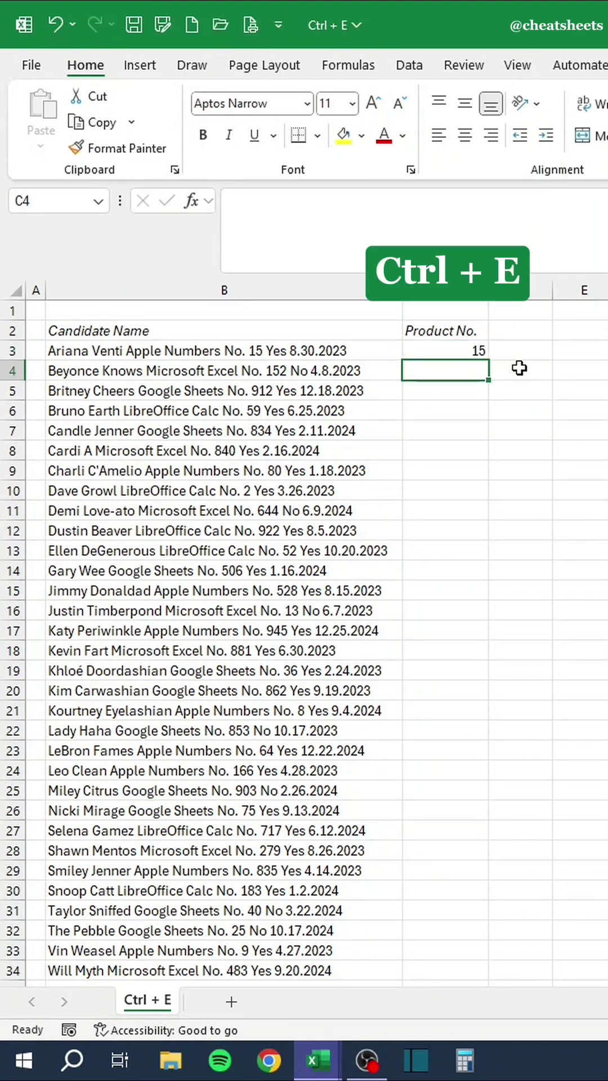
key(ctrl+e)
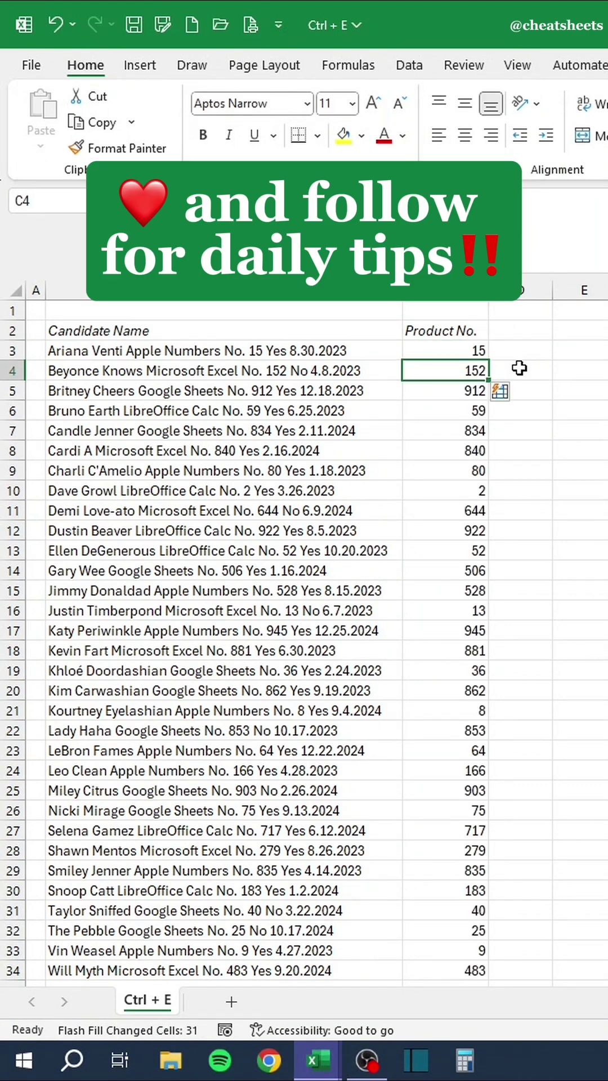
Auto-fit column B to the customer names and restore rows 2 and 4 to normal height.
click(519, 368)
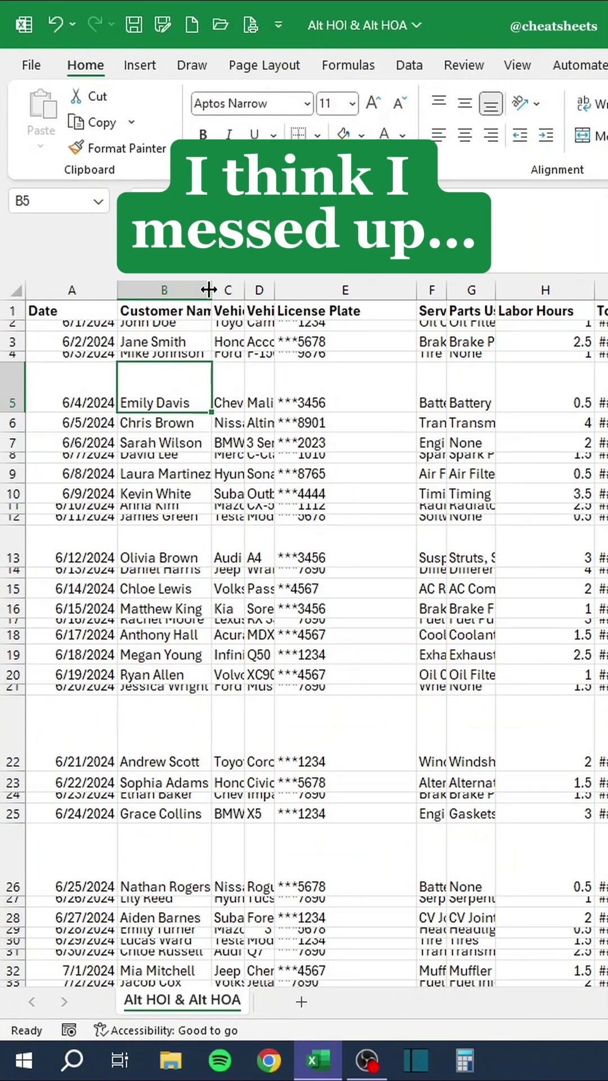
double_click(209, 289)
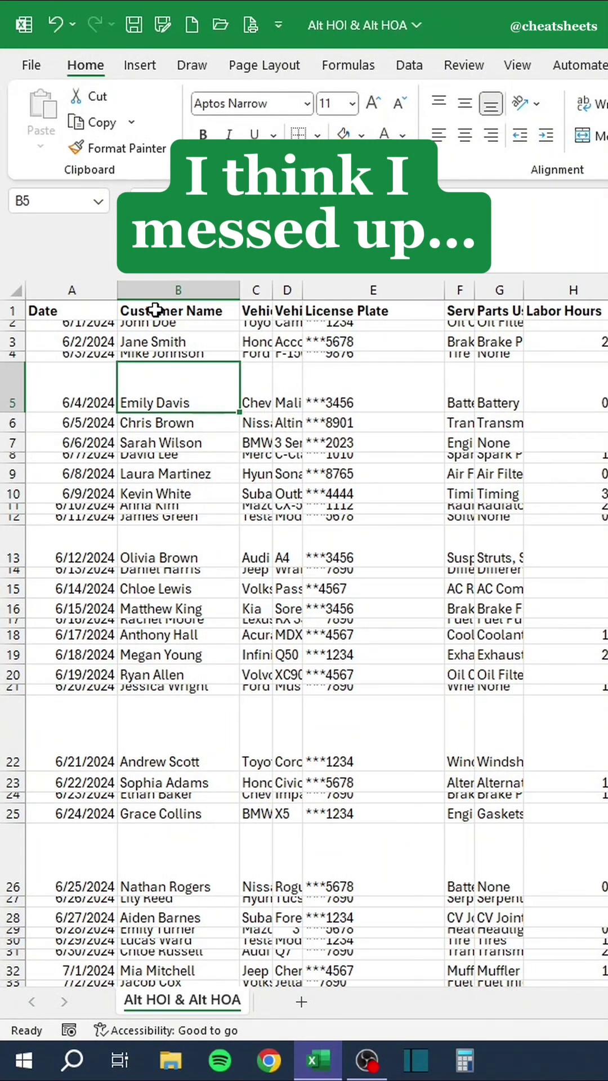
double_click(14, 332)
drag(8, 369, 15, 392)
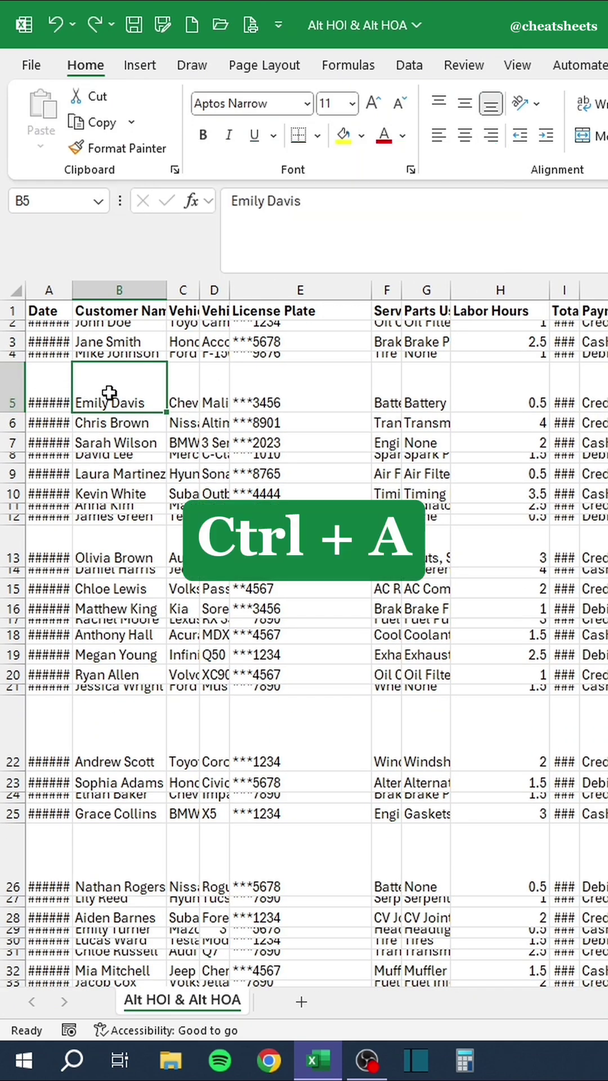
Select the whole sheet and auto-fit every column width and row height with Alt H O I and Alt H O A.
key(ctrl+a)
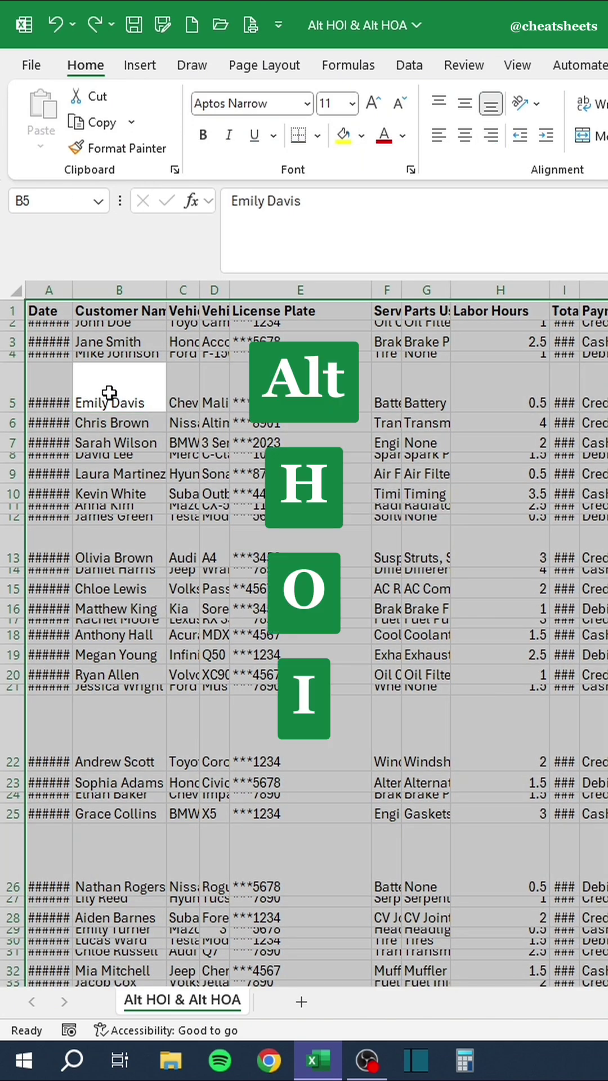
key(alt)
key(h)
key(o)
key(i)
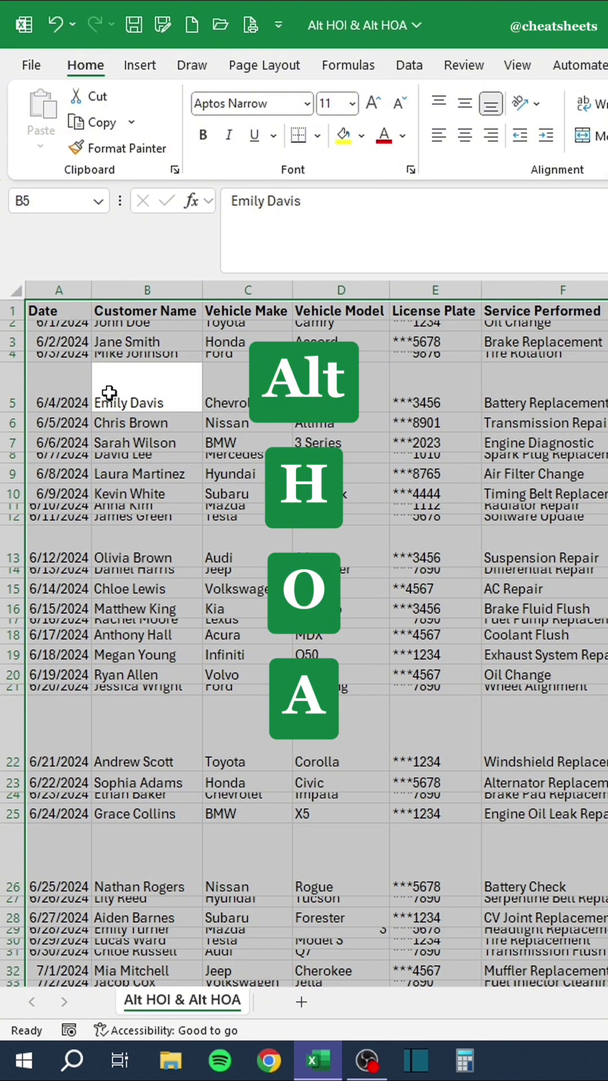
key(alt)
key(h)
key(o)
key(a)
click(257, 670)
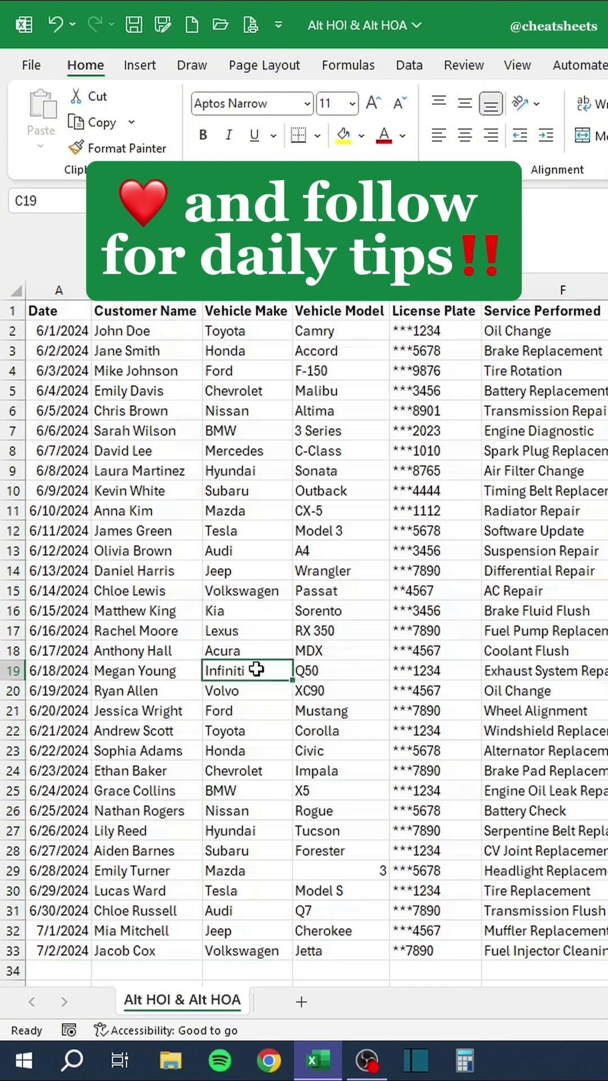
scroll(256, 670, right, 6)
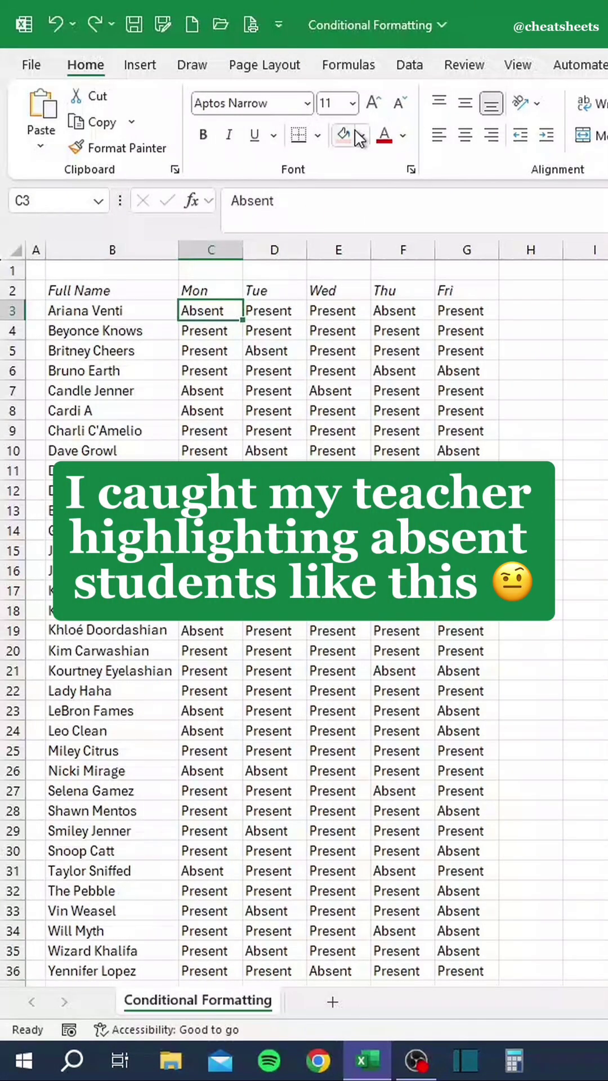
Undo the manual pink fills on the Absent cells and select the attendance range C3:G36.
click(224, 397)
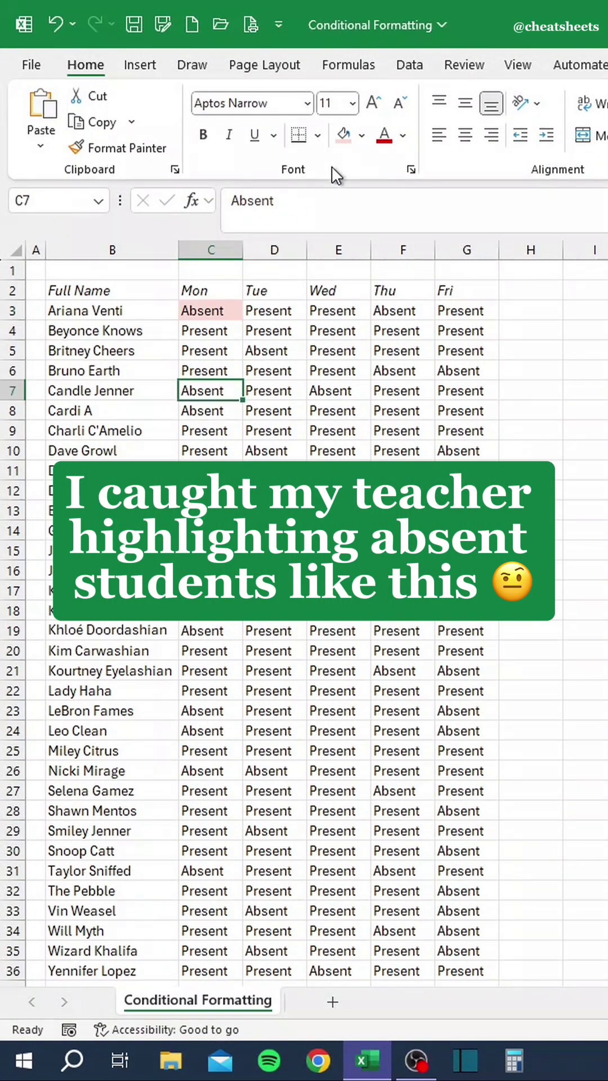
click(230, 417)
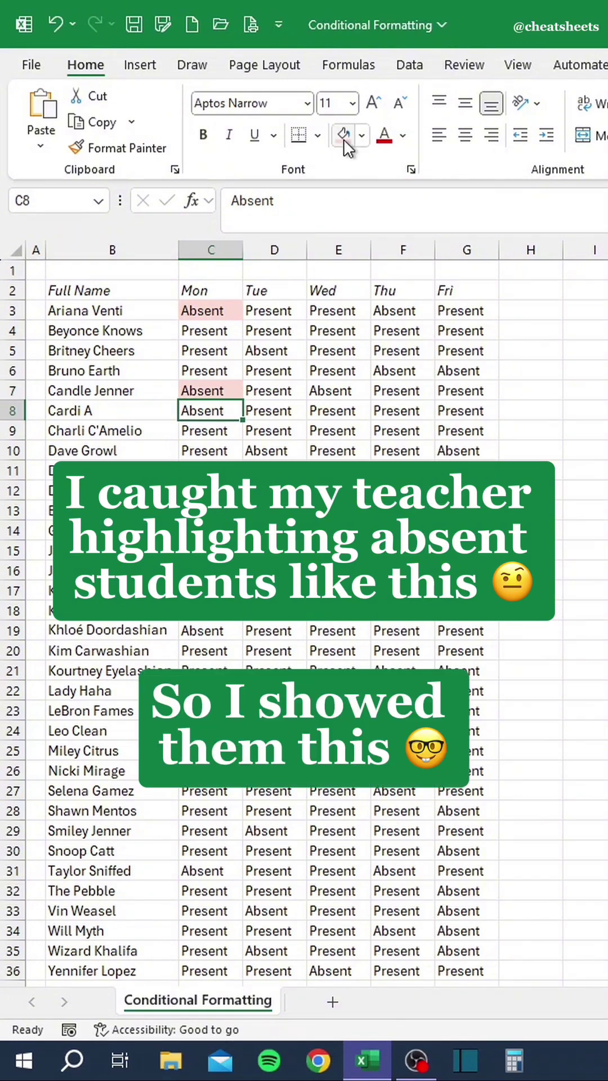
key(ctrl+z)
key(ctrl+z)
key(ctrl+z)
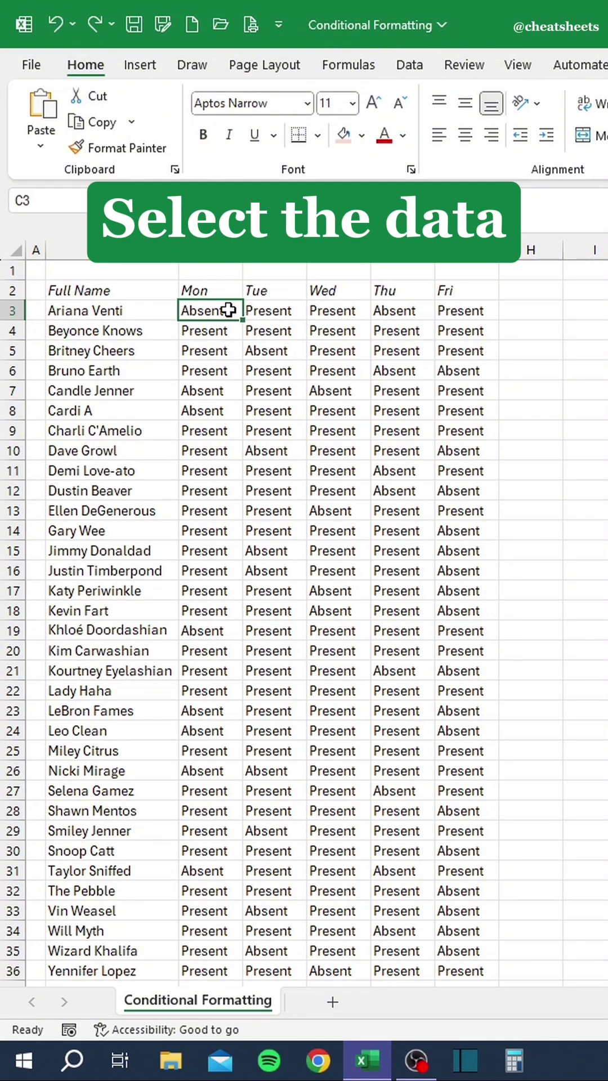
mouse_move(228, 313)
mouse_down()
mouse_move(415, 678)
mouse_move(480, 869)
mouse_move(473, 966)
mouse_up()
Start a new conditional formatting rule for cells with a value equal to 'Absent'.
key(alt)
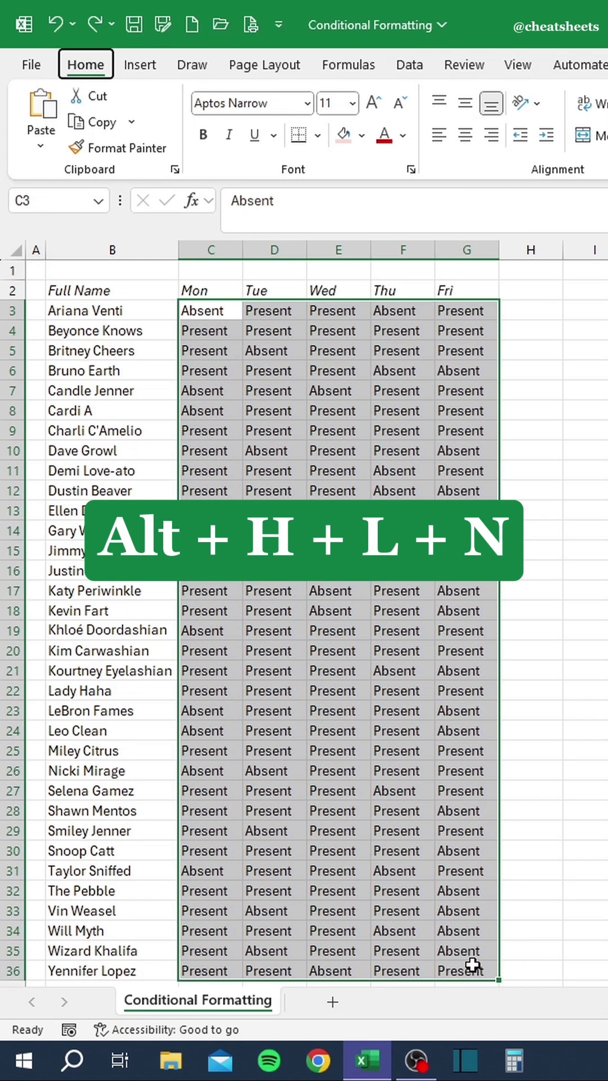
key(h)
key(l)
key(n)
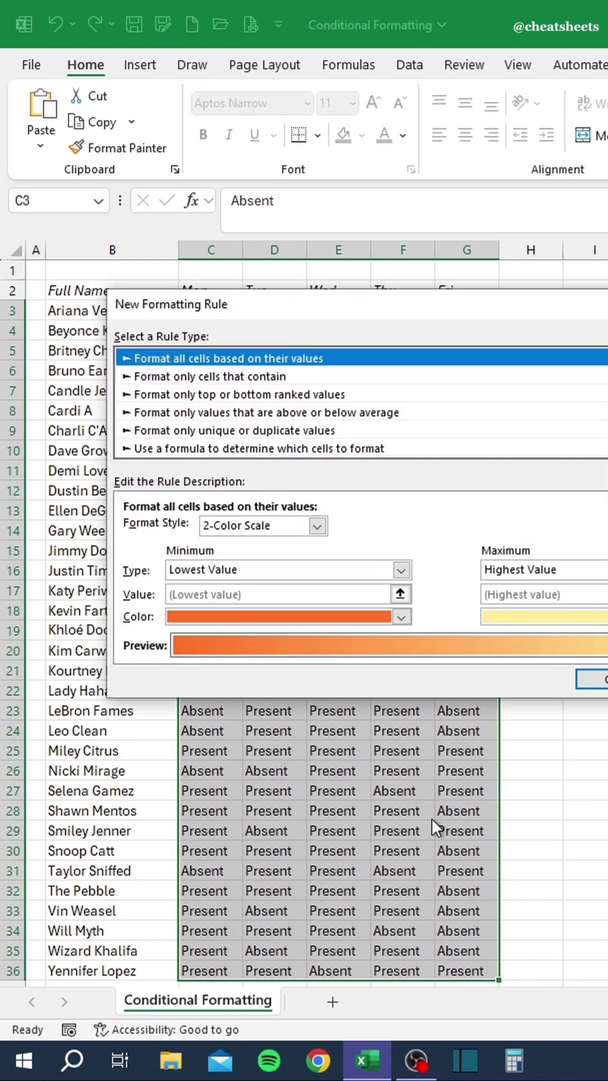
click(243, 378)
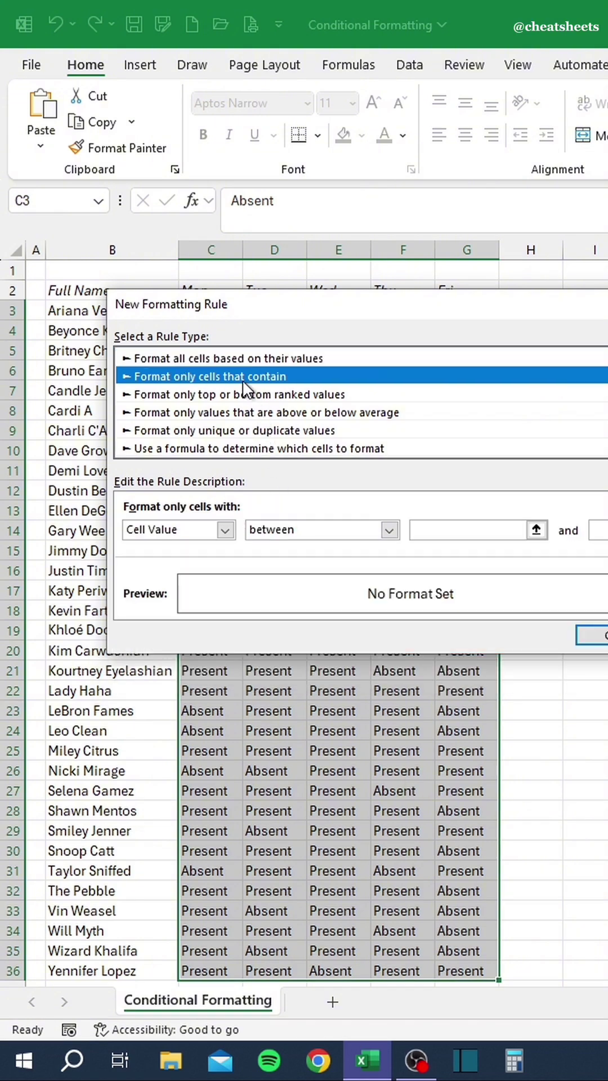
click(315, 528)
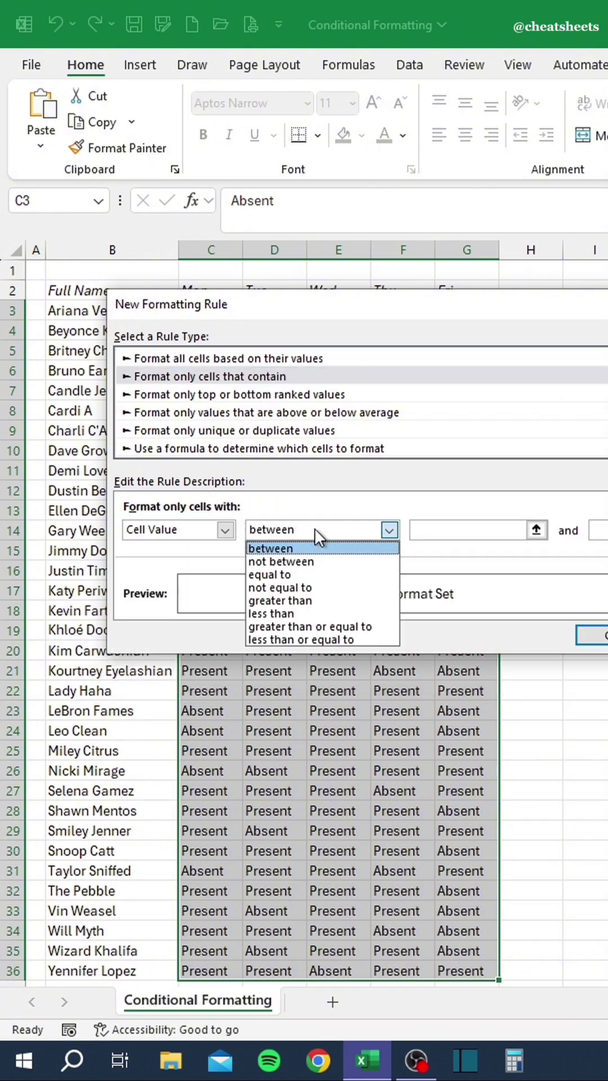
click(311, 576)
click(422, 531)
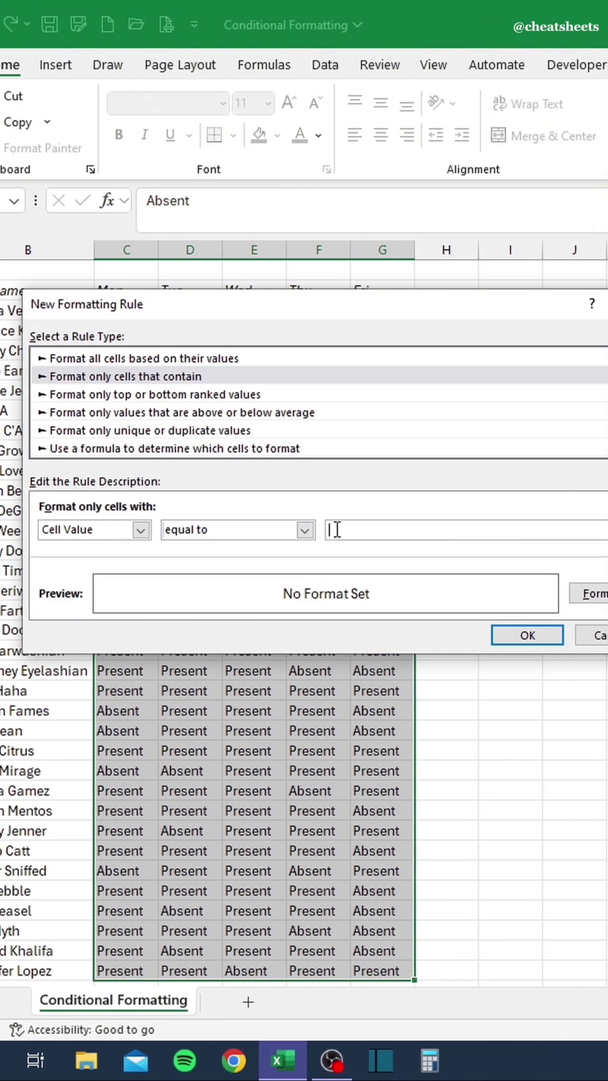
text(Absent)
Give the Absent rule a light pink fill and apply it.
click(587, 594)
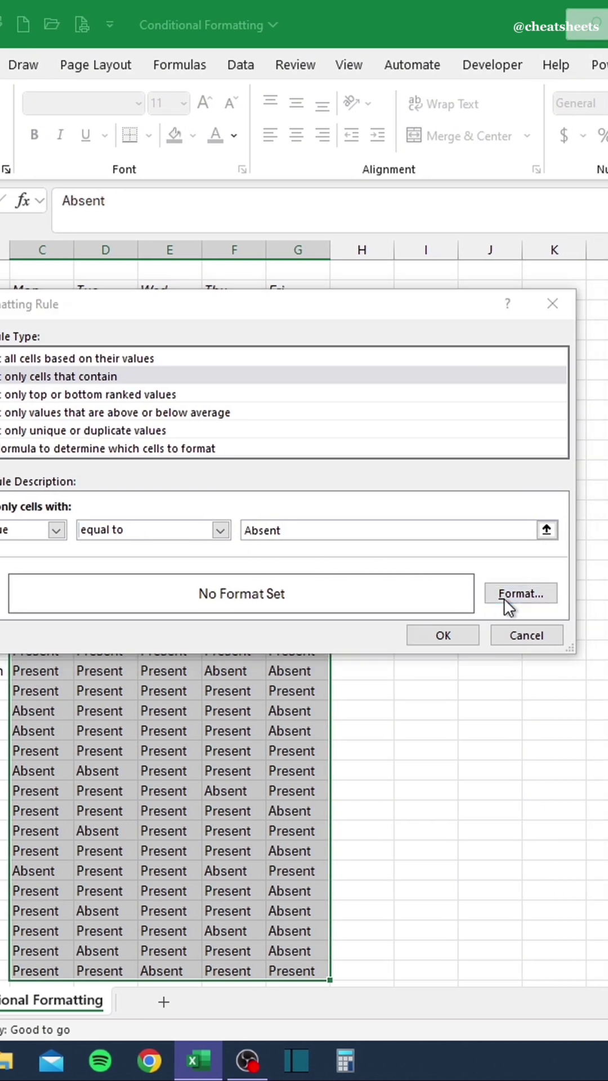
click(189, 351)
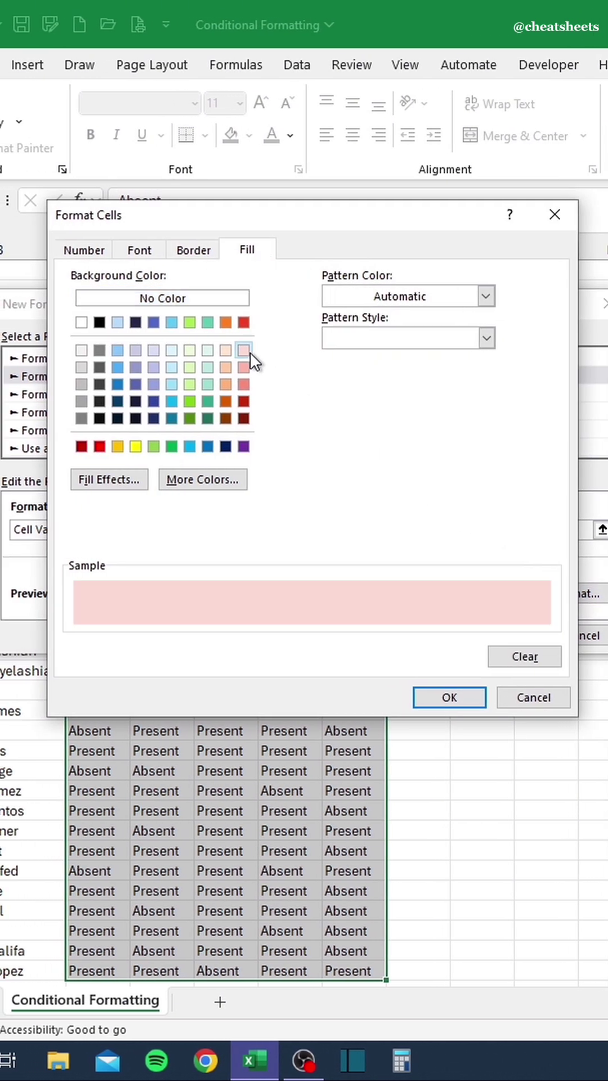
click(427, 692)
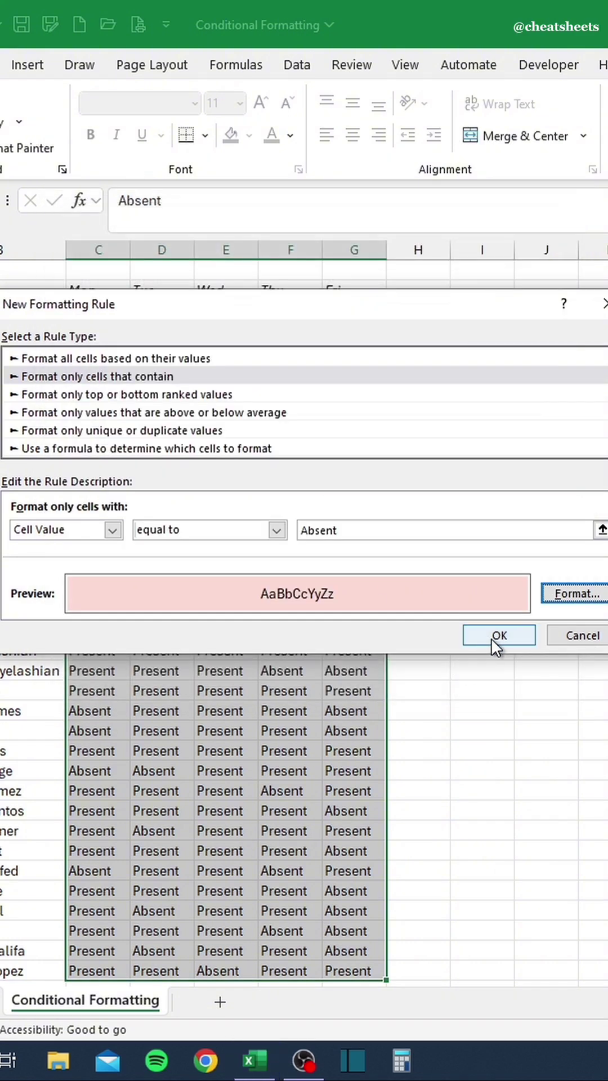
click(492, 640)
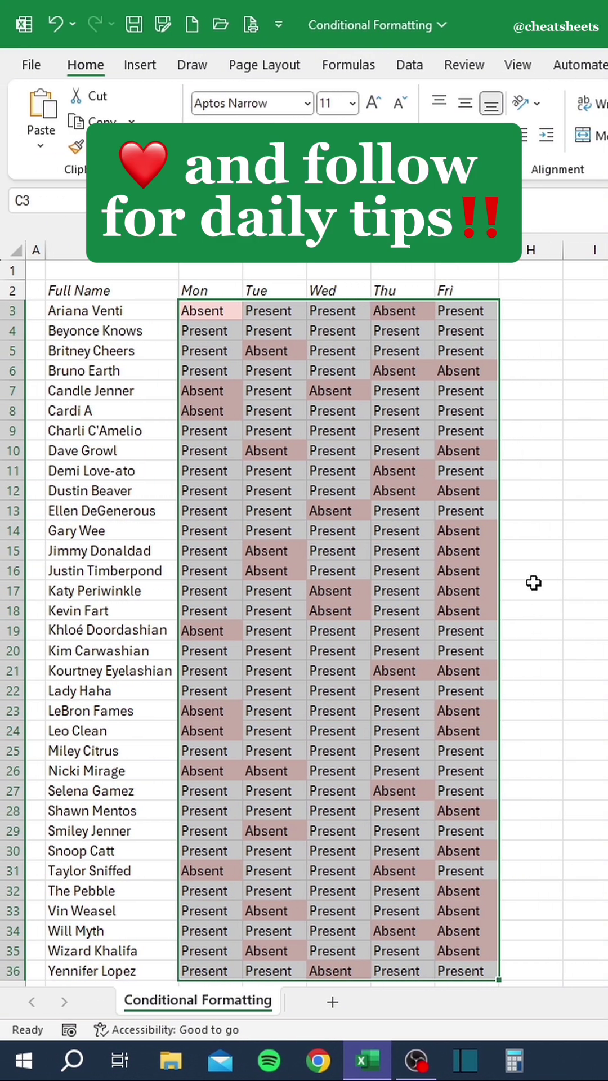
click(418, 591)
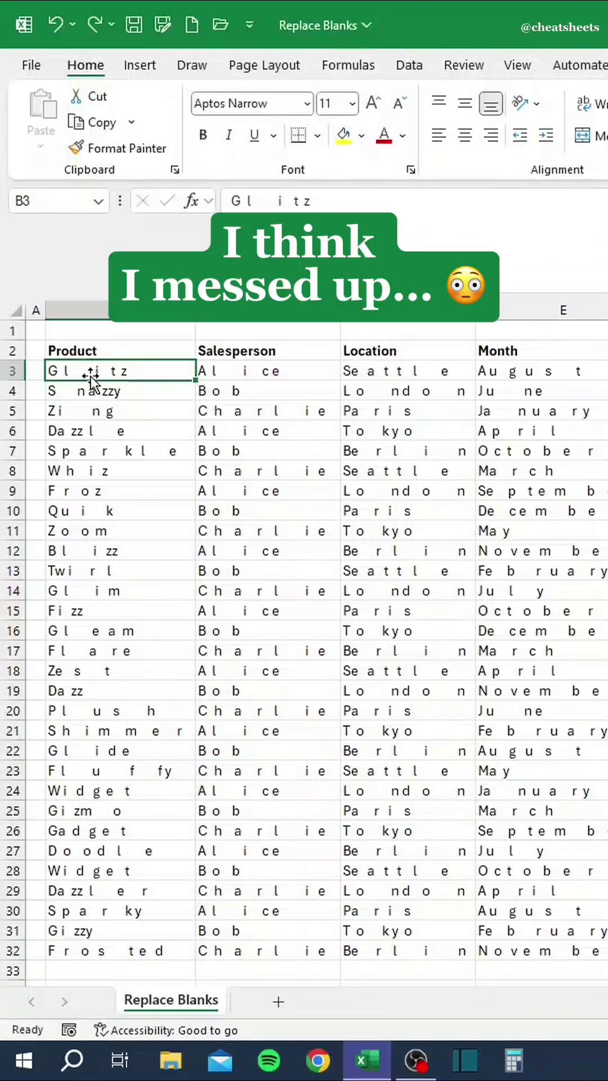
Manually delete the stray spaces in 'Glitz' in B3, then undo that fix.
double_click(86, 371)
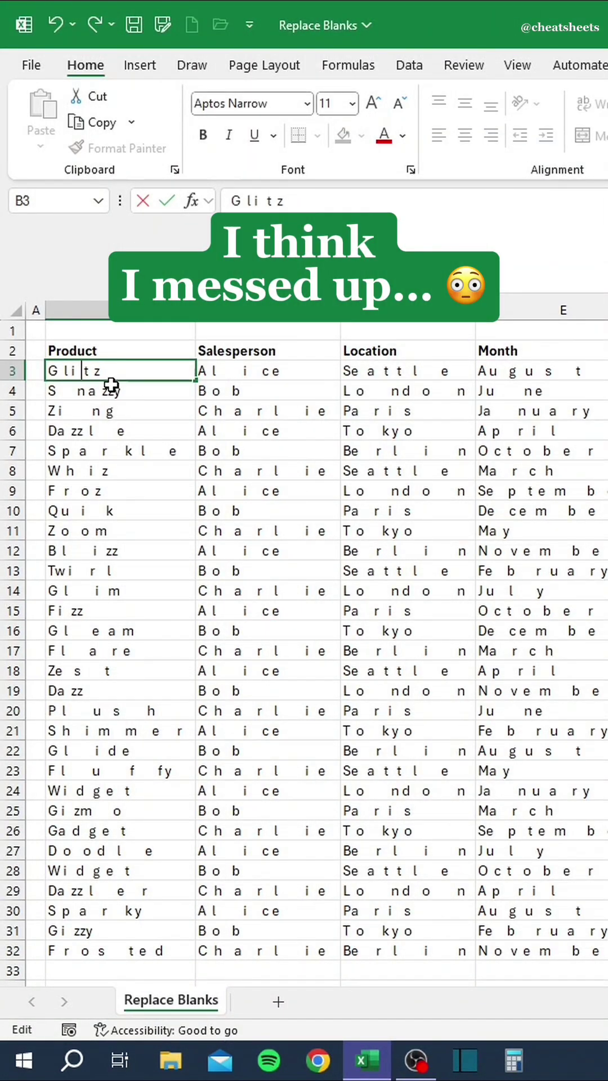
key(Delete)
key(Delete)
key(Delete)
click(136, 393)
key(ctrl+z)
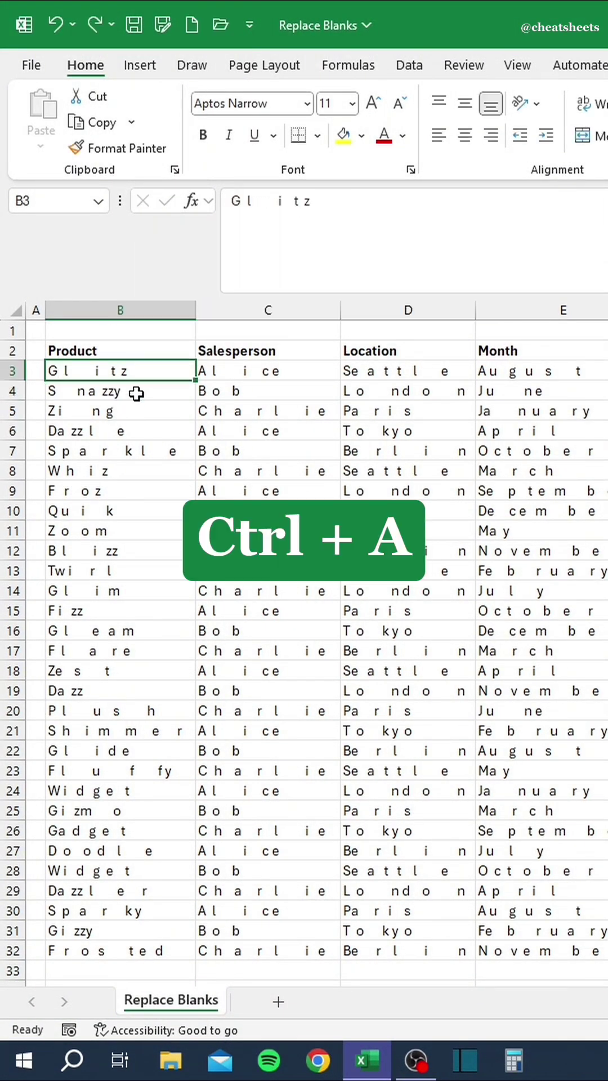
Replace every space with nothing across the table, then auto-fit columns B to E.
key(ctrl+a)
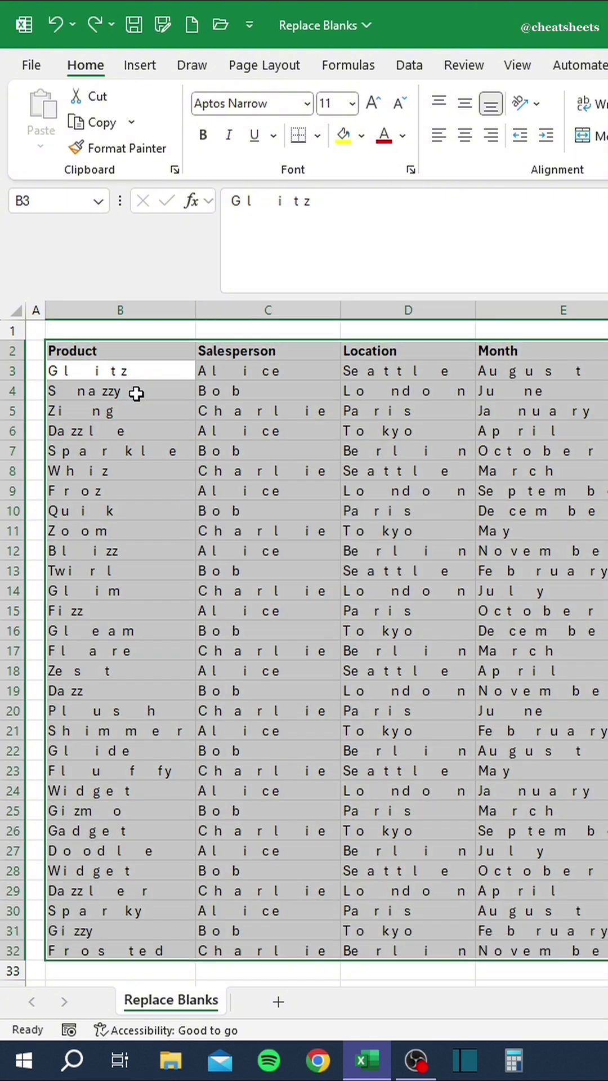
key(ctrl+h)
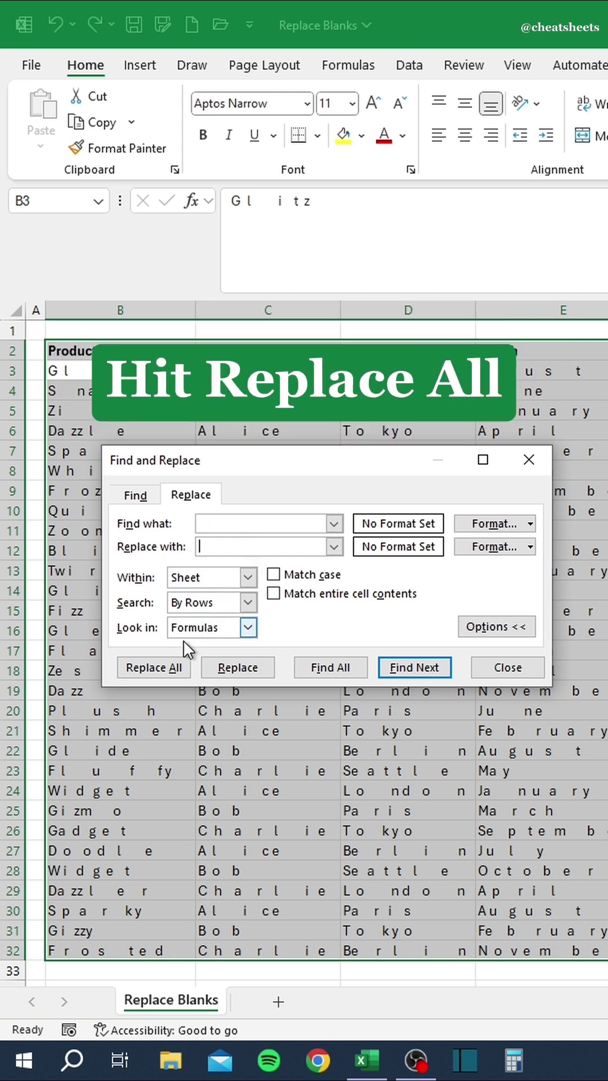
click(163, 669)
click(459, 630)
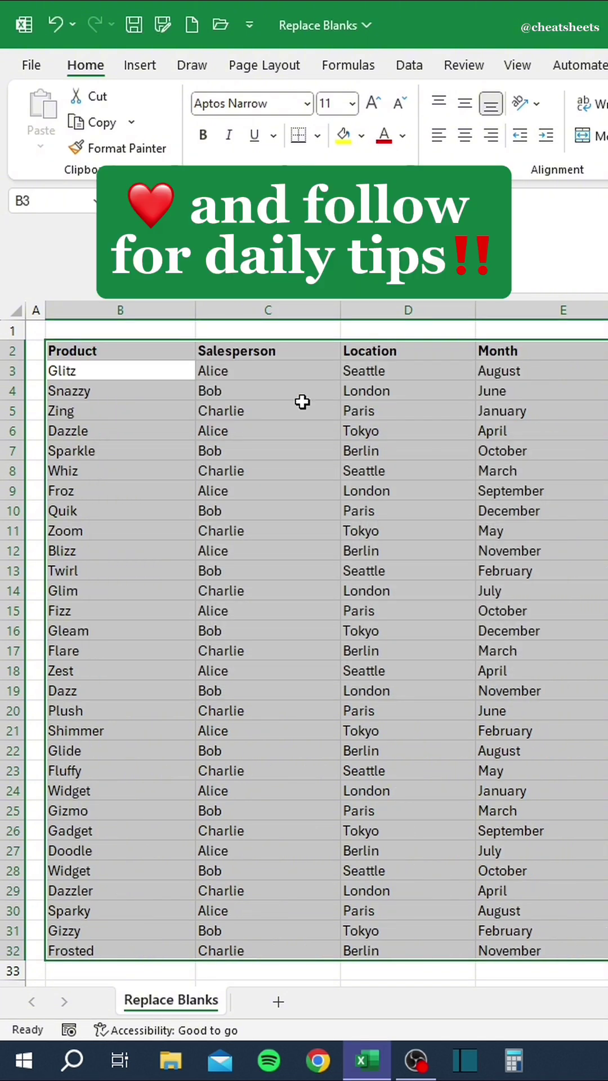
drag(120, 309, 563, 309)
double_click(195, 307)
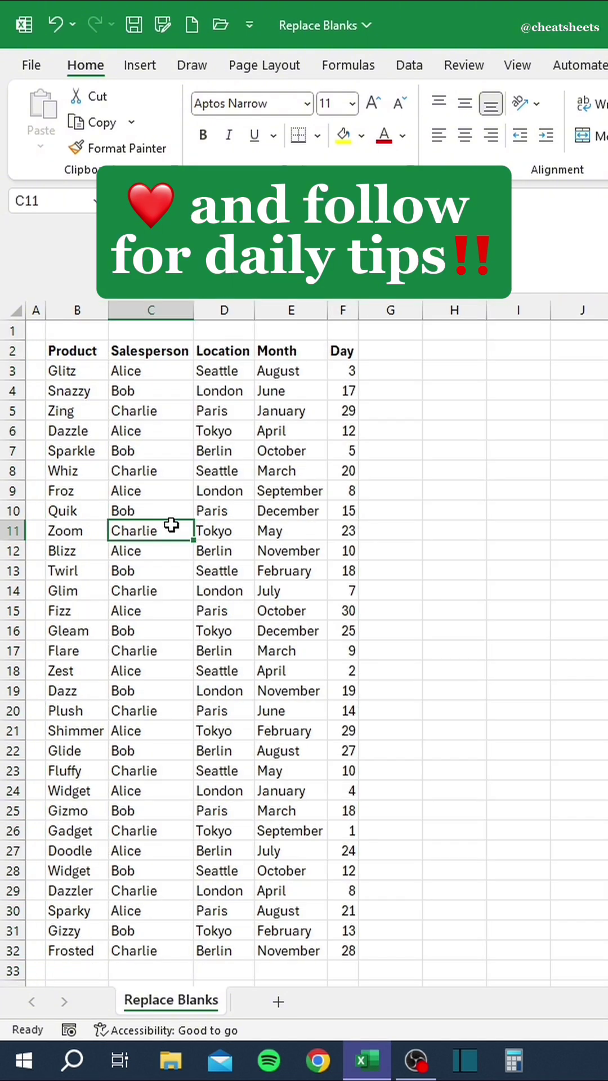